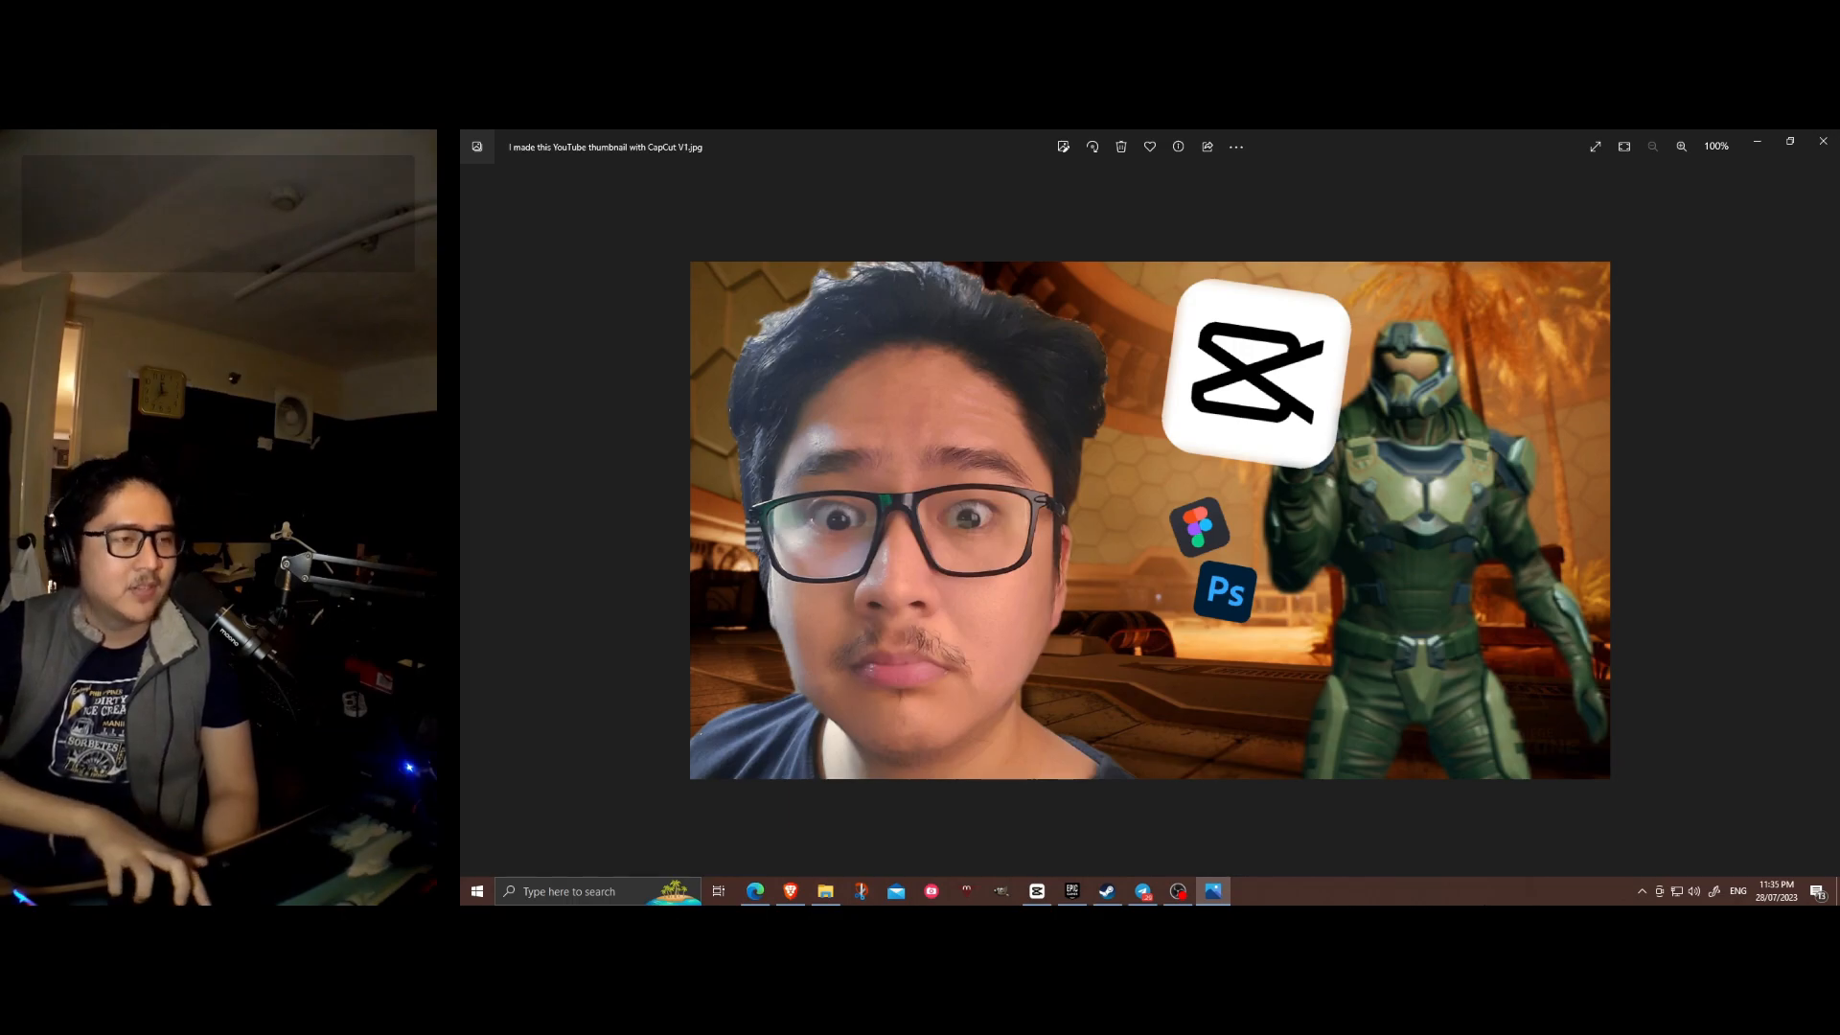
pyautogui.press('Right')
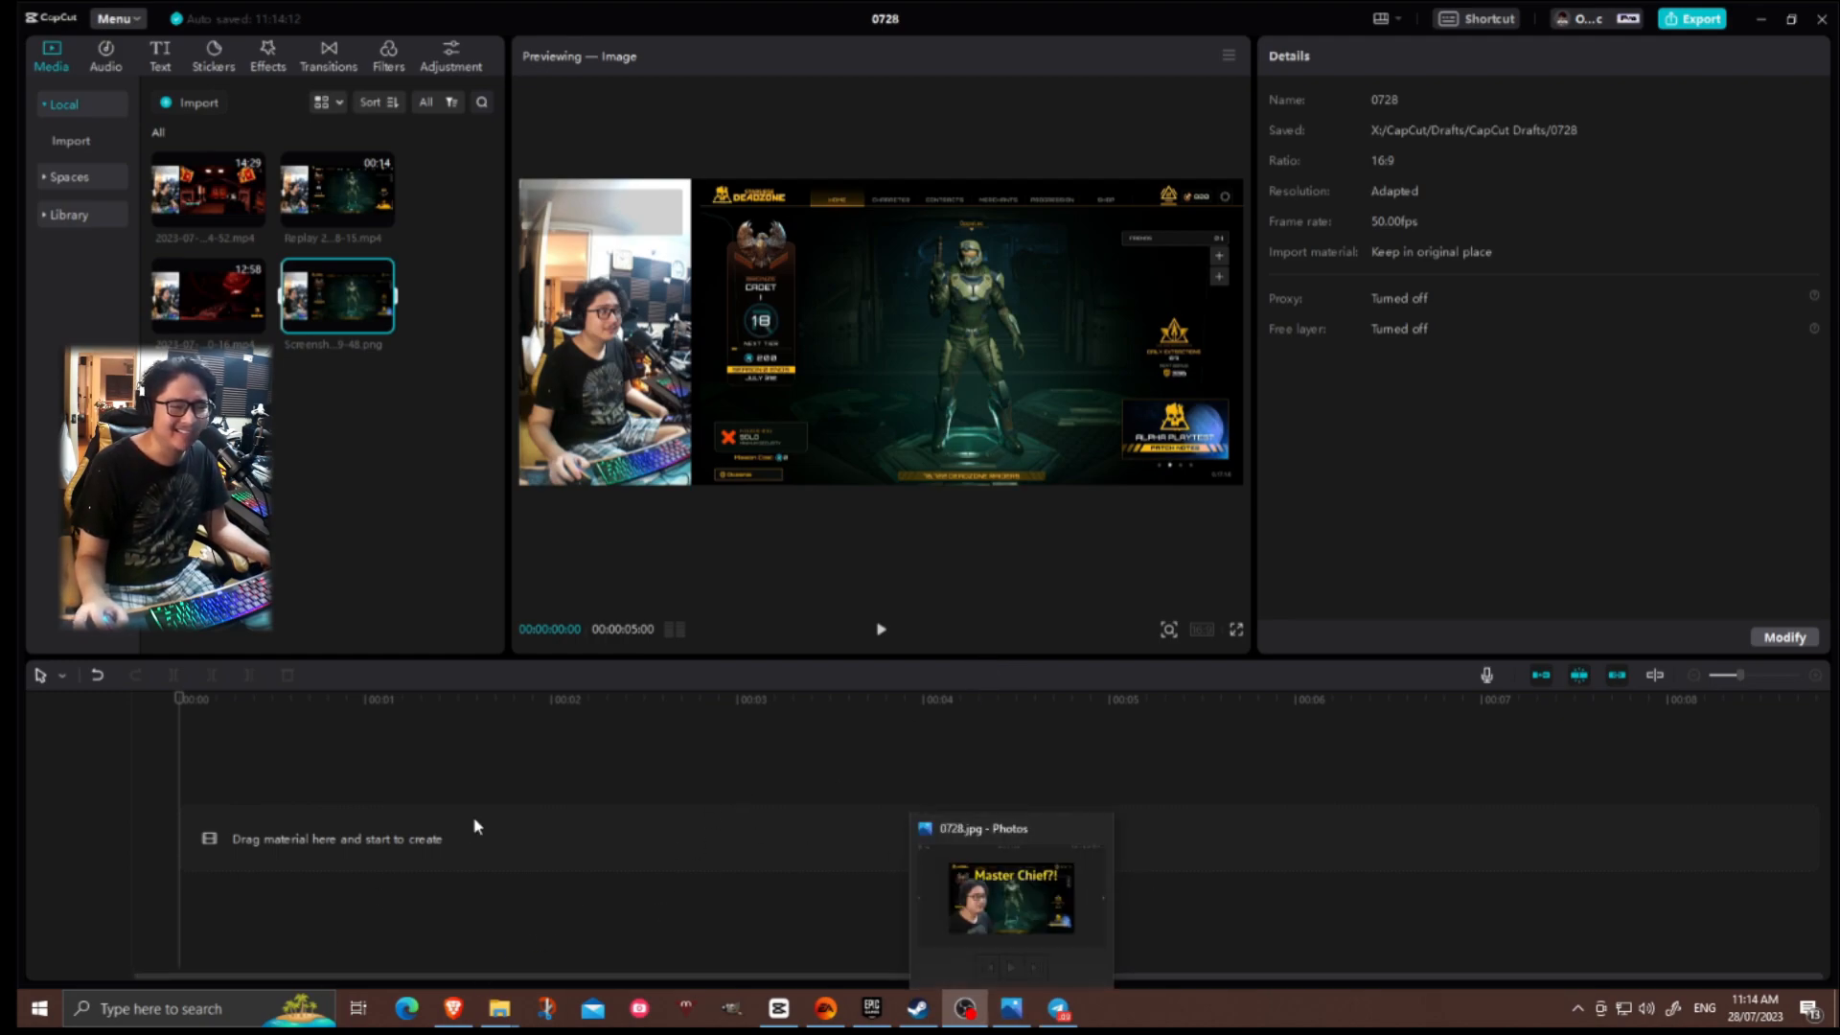
pyautogui.click(641, 943)
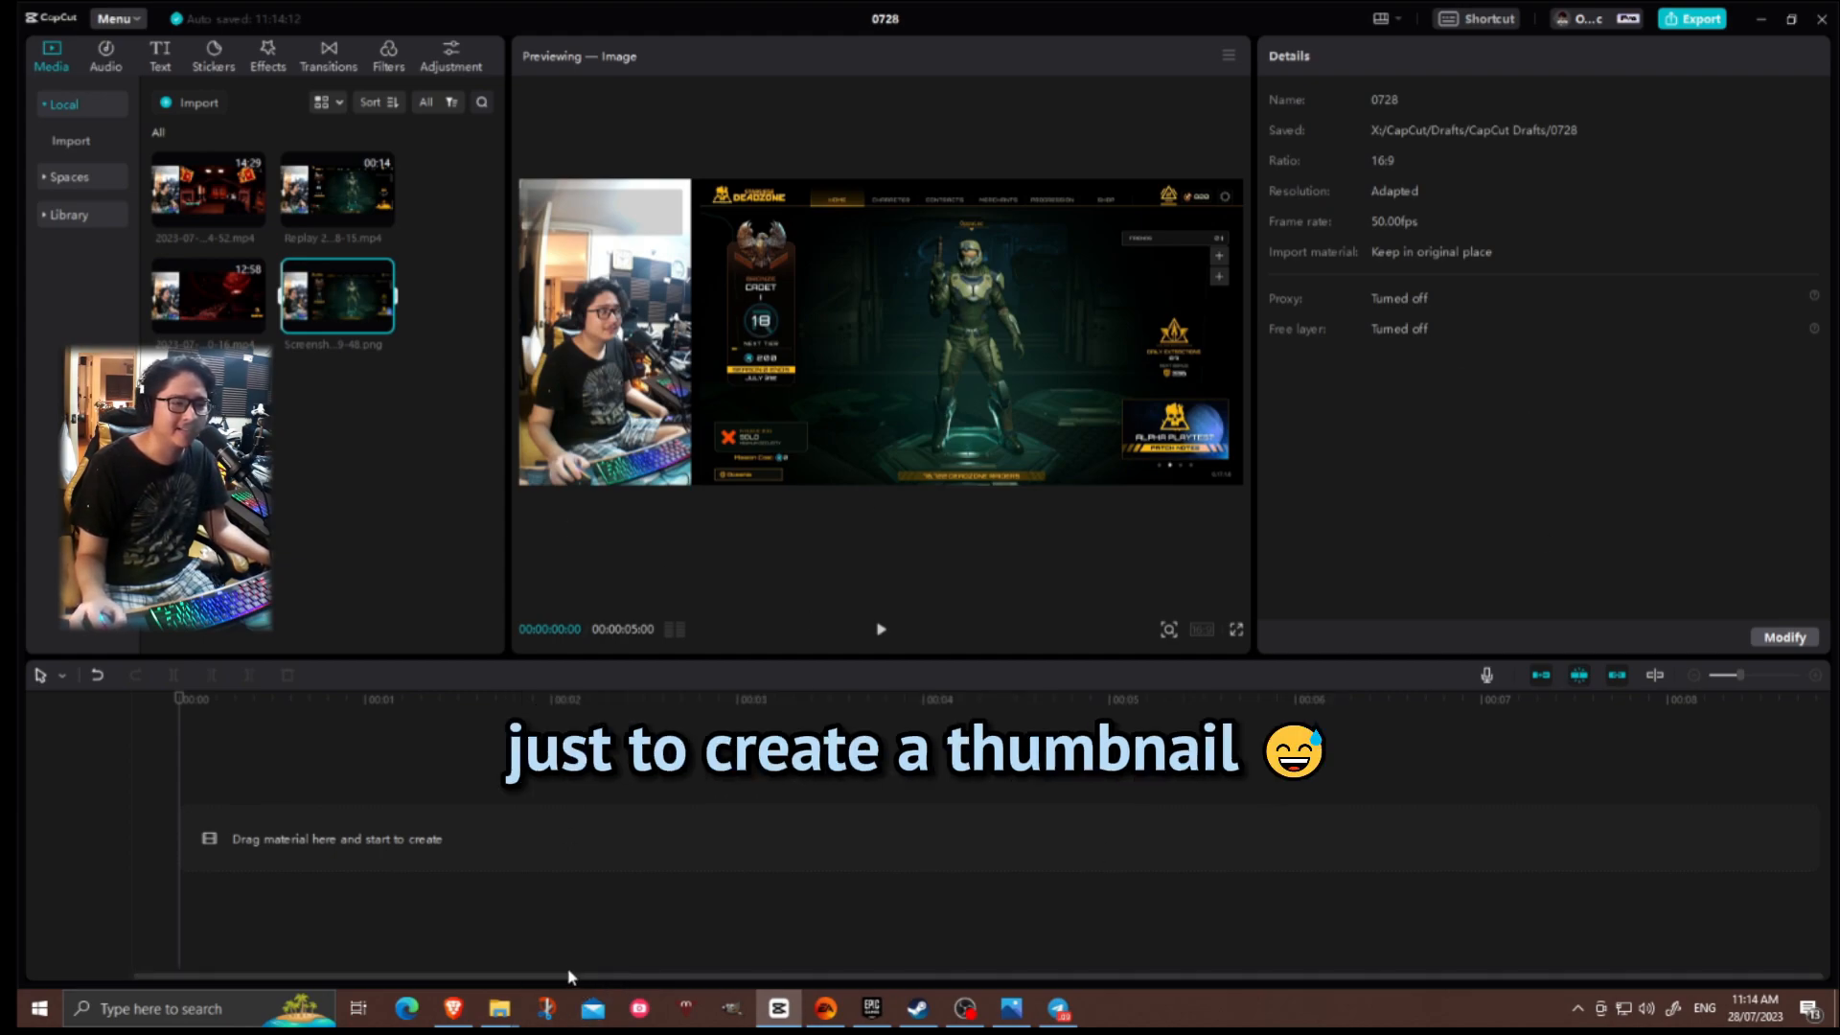
# Switch to the Figma file in the browser and look over the existing YouTube thumbnail designs on the canvas.
pyautogui.click(453, 1008)
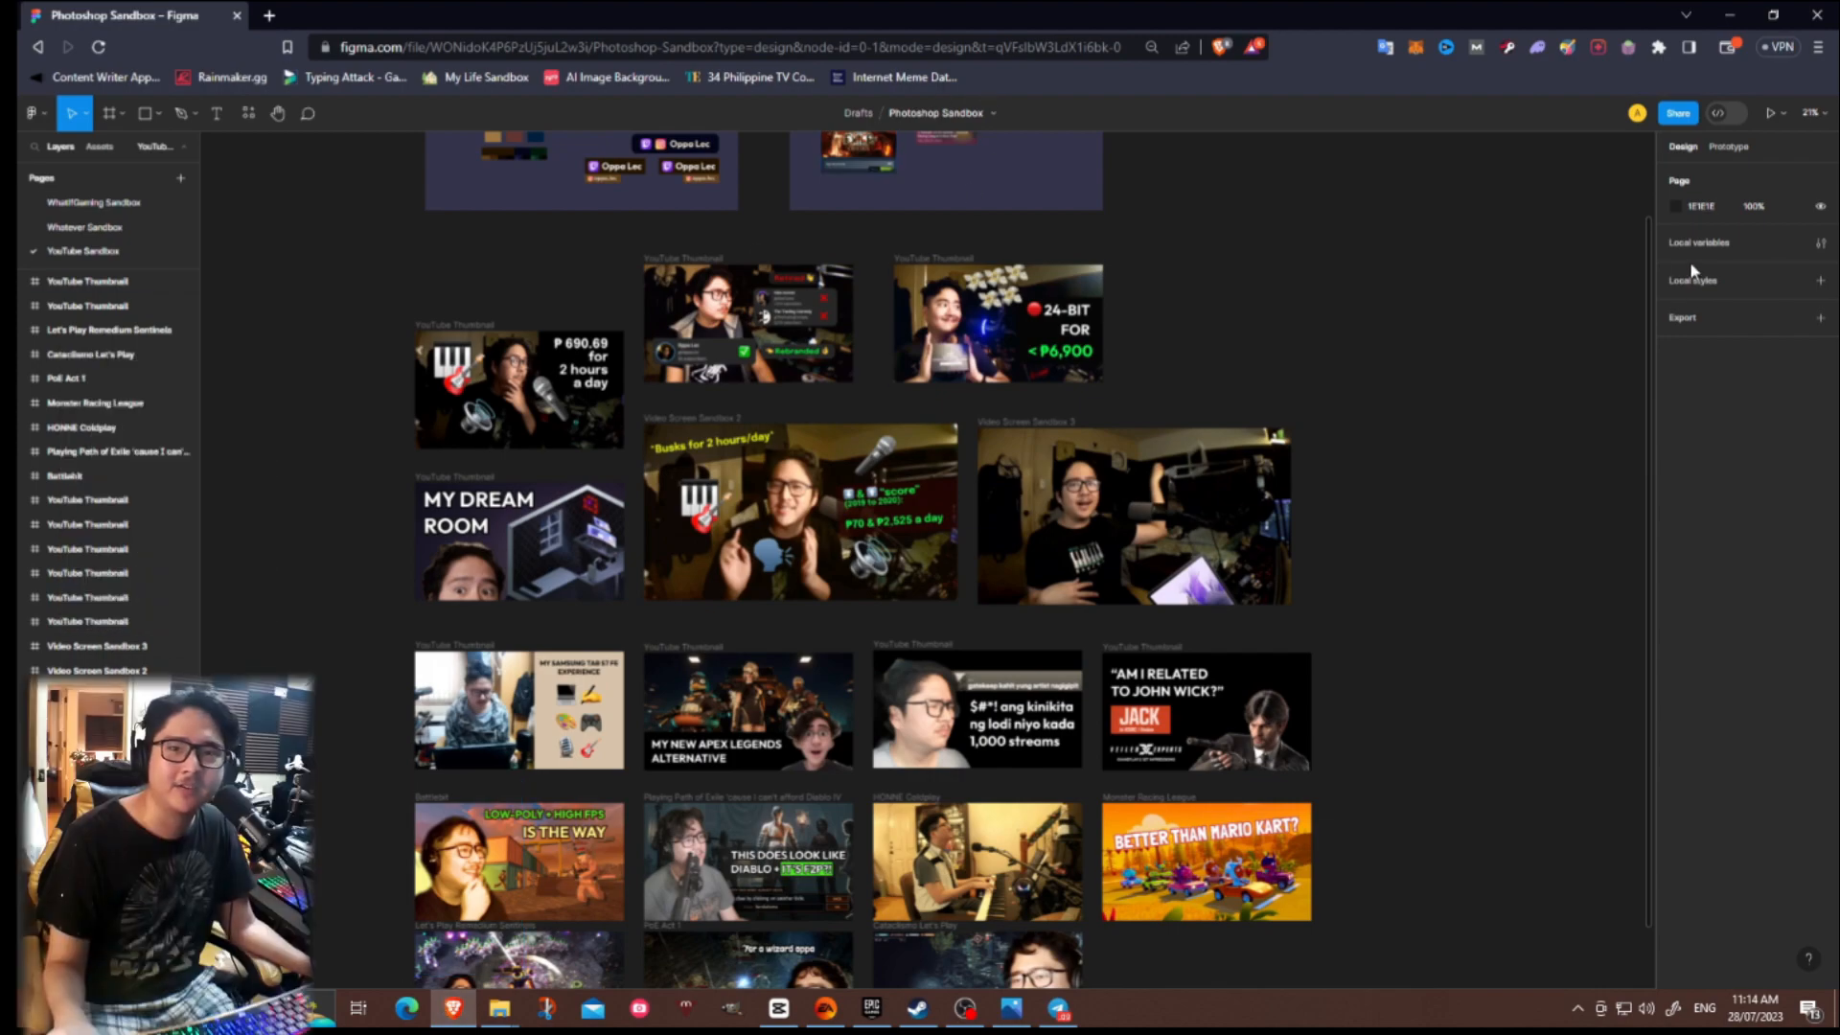
pyautogui.scroll(-1, 977, 472)
pyautogui.scroll(2, 978, 472)
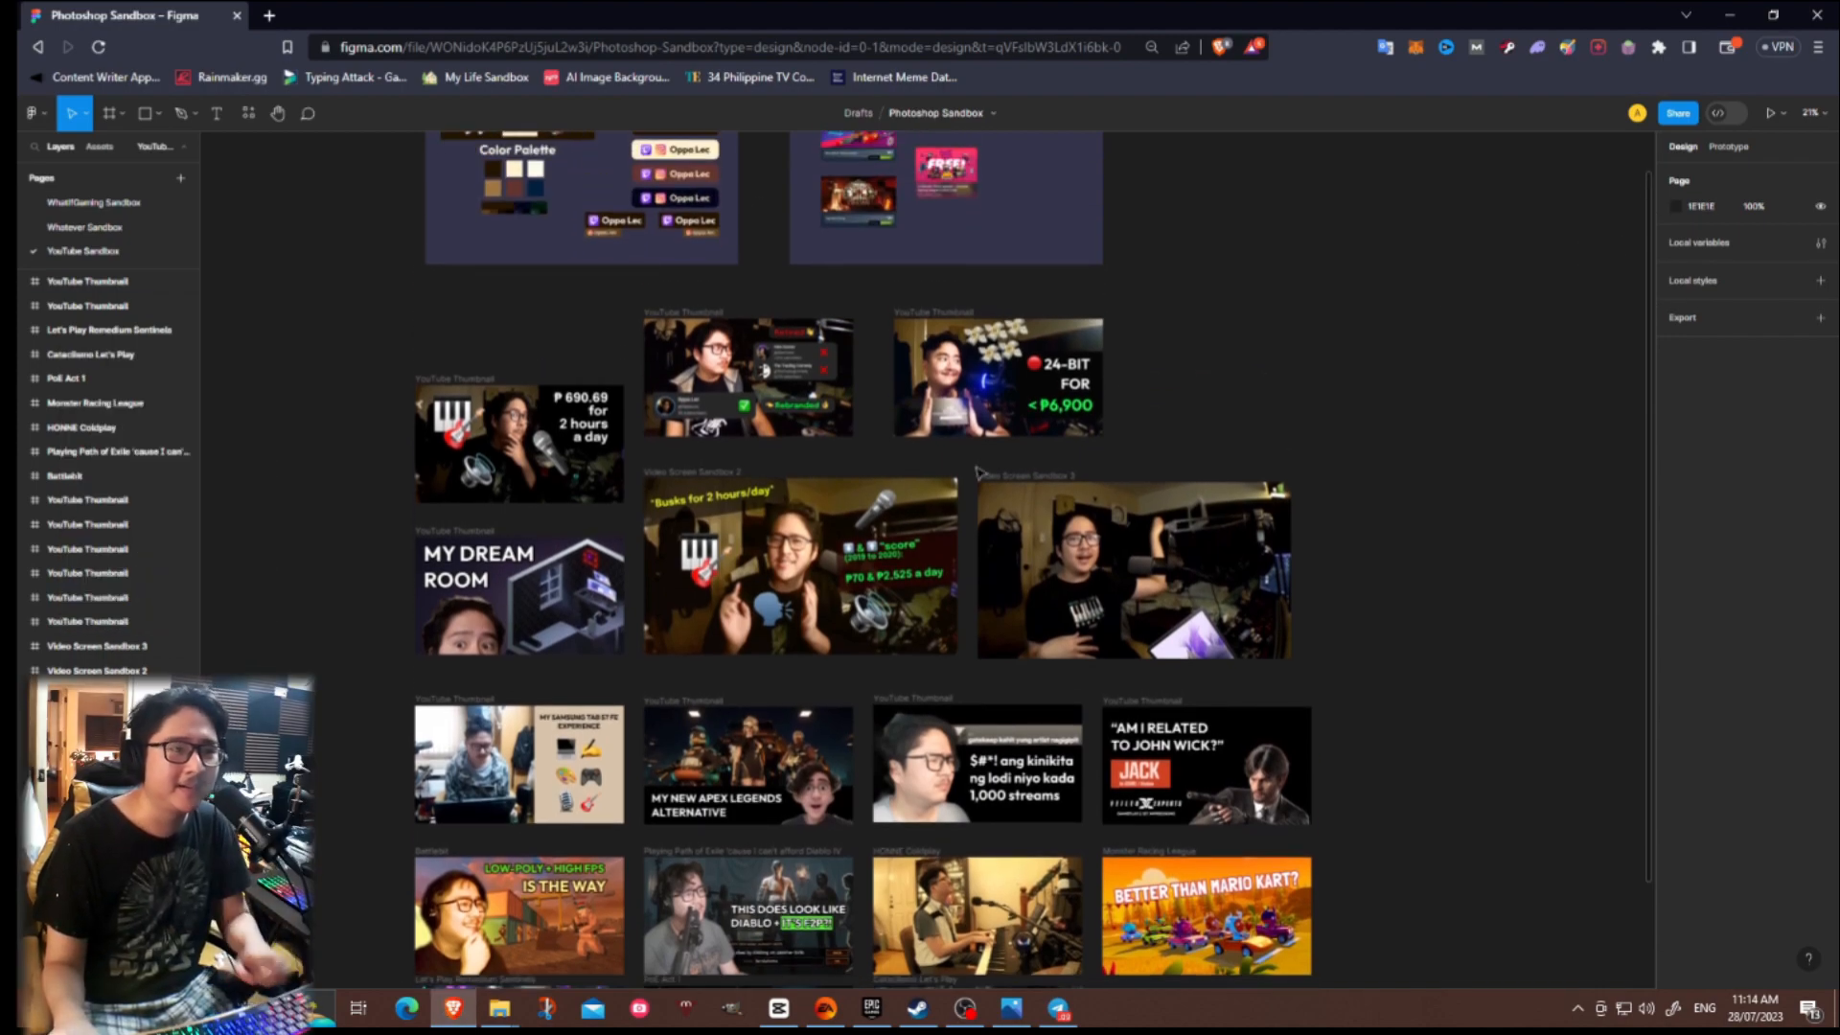
pyautogui.scroll(4, 645, 456)
pyautogui.scroll(-2, 645, 456)
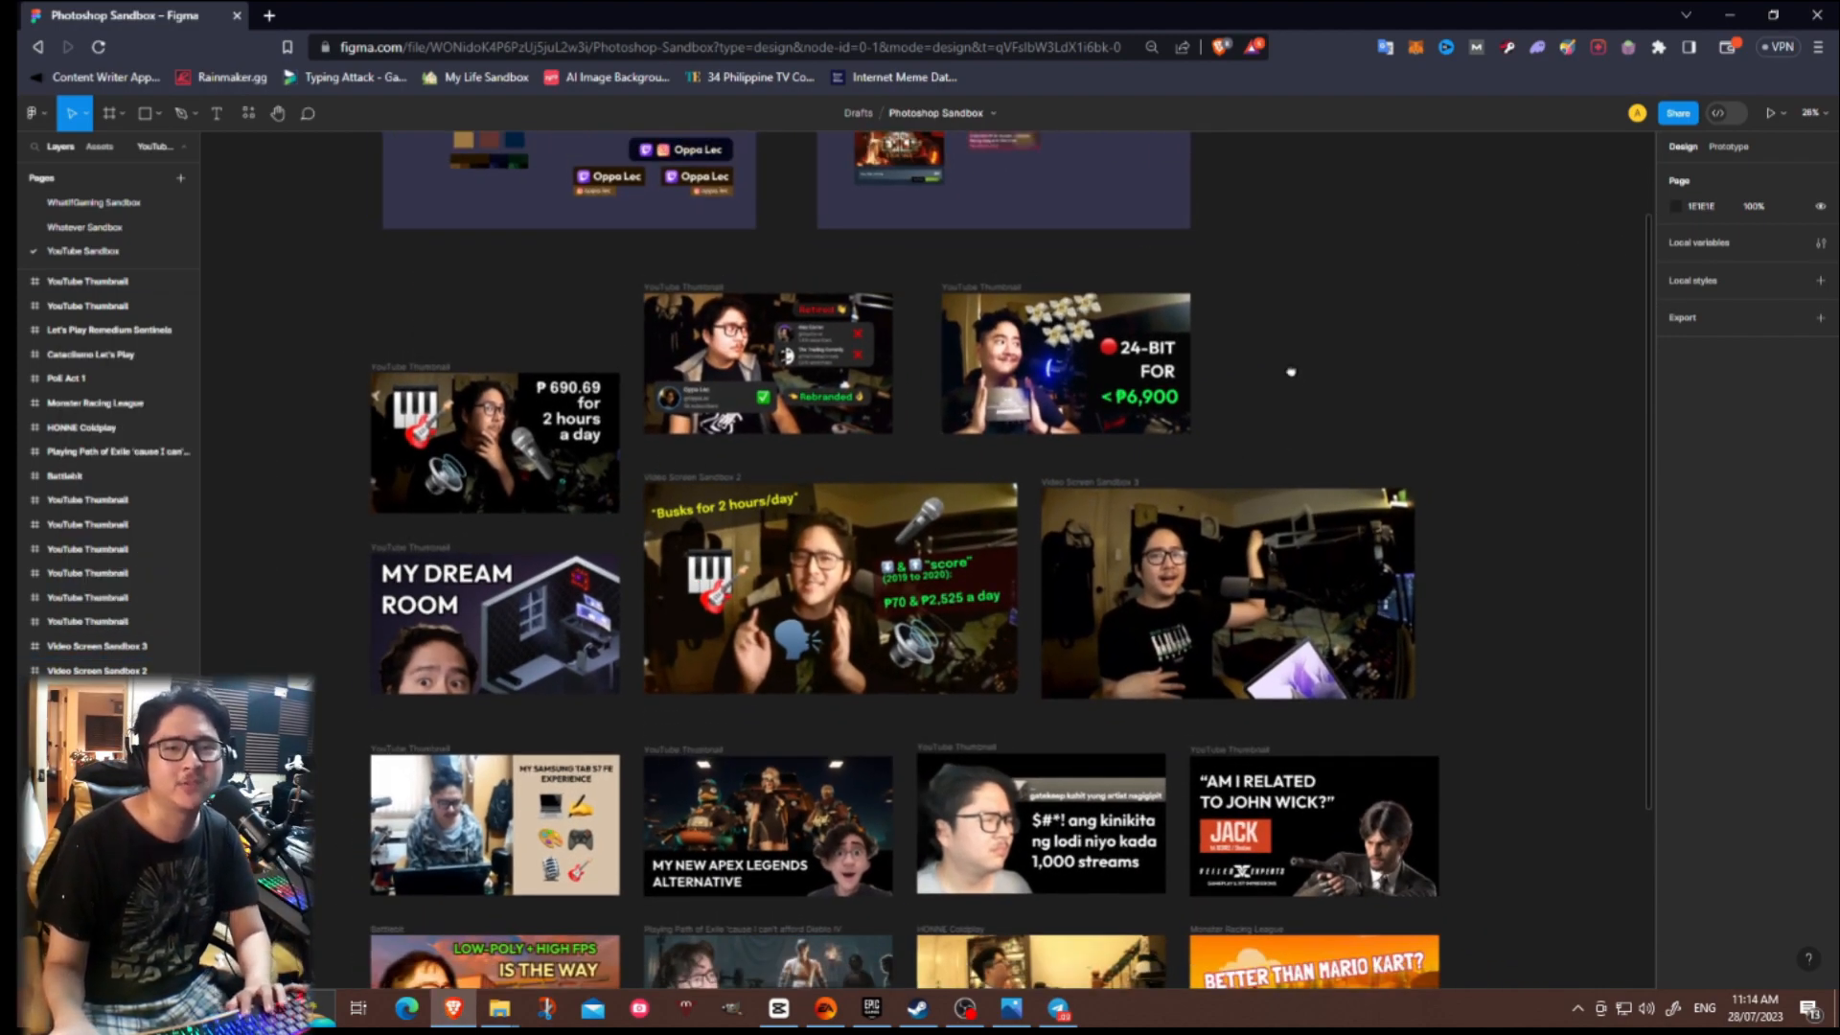
pyautogui.scroll(-7, 1291, 371)
pyautogui.scroll(8, 1187, 607)
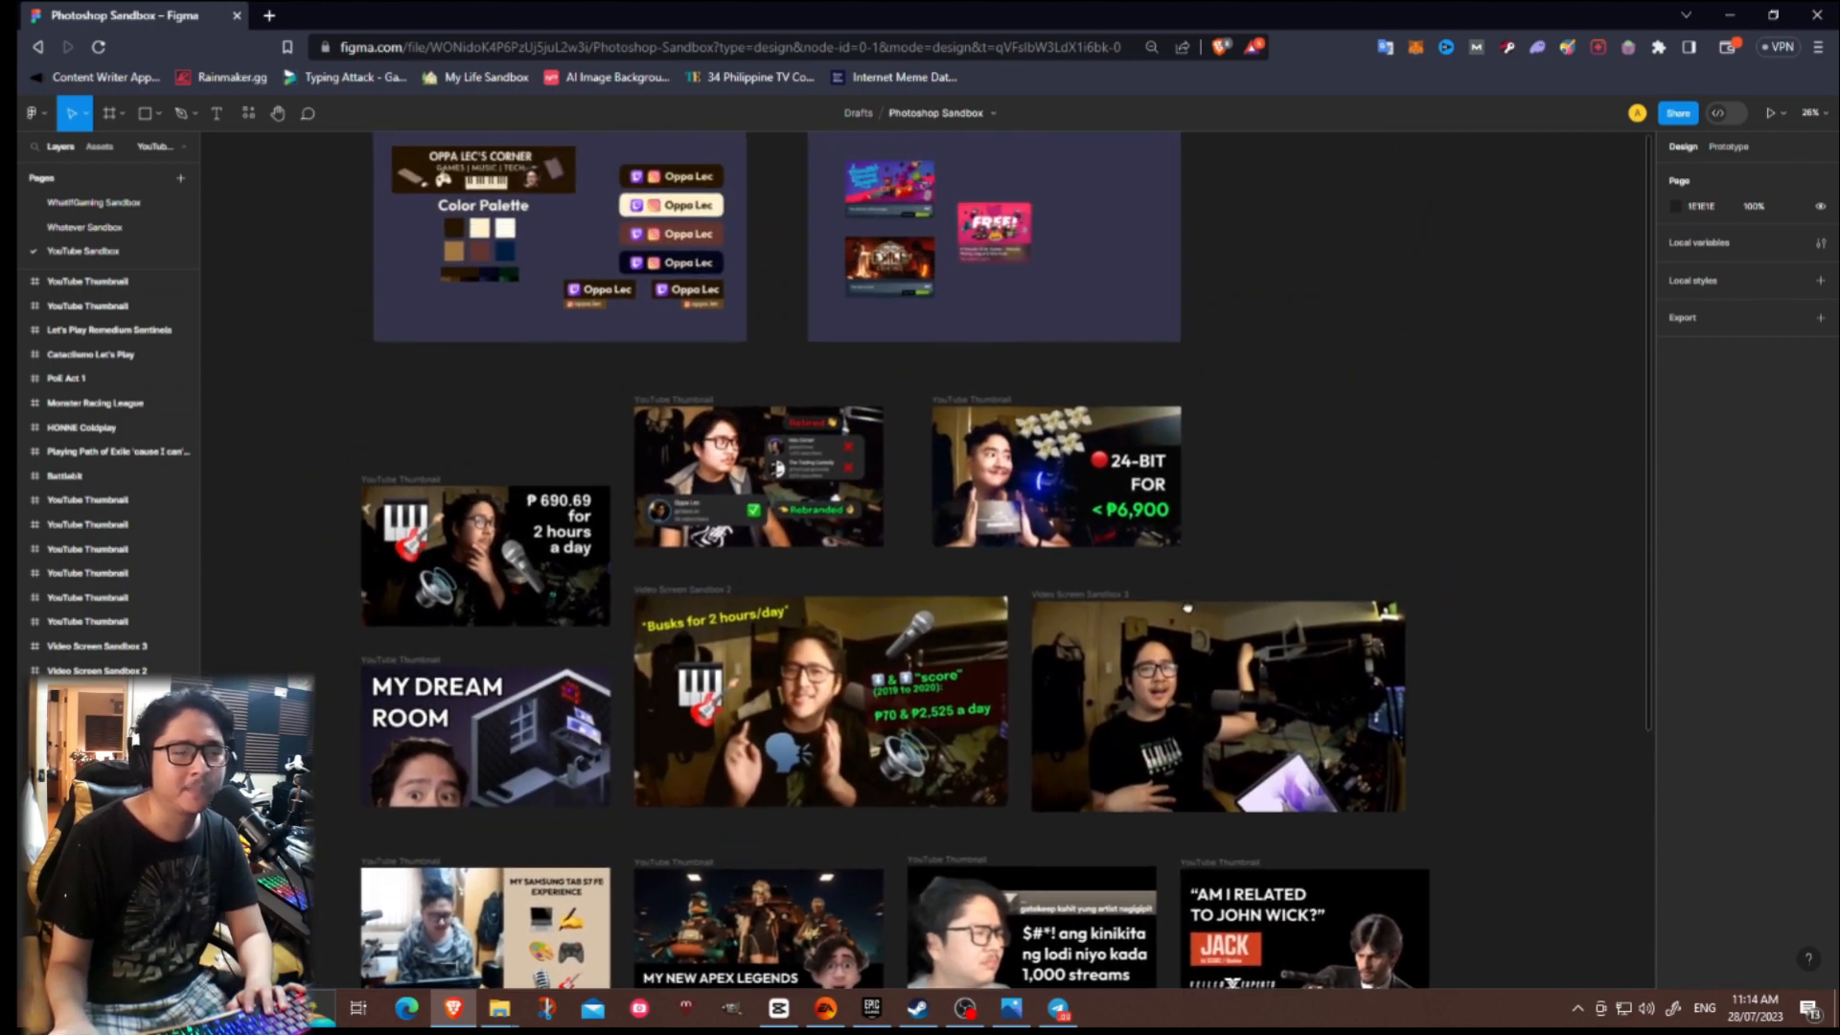
pyautogui.scroll(1, 1187, 607)
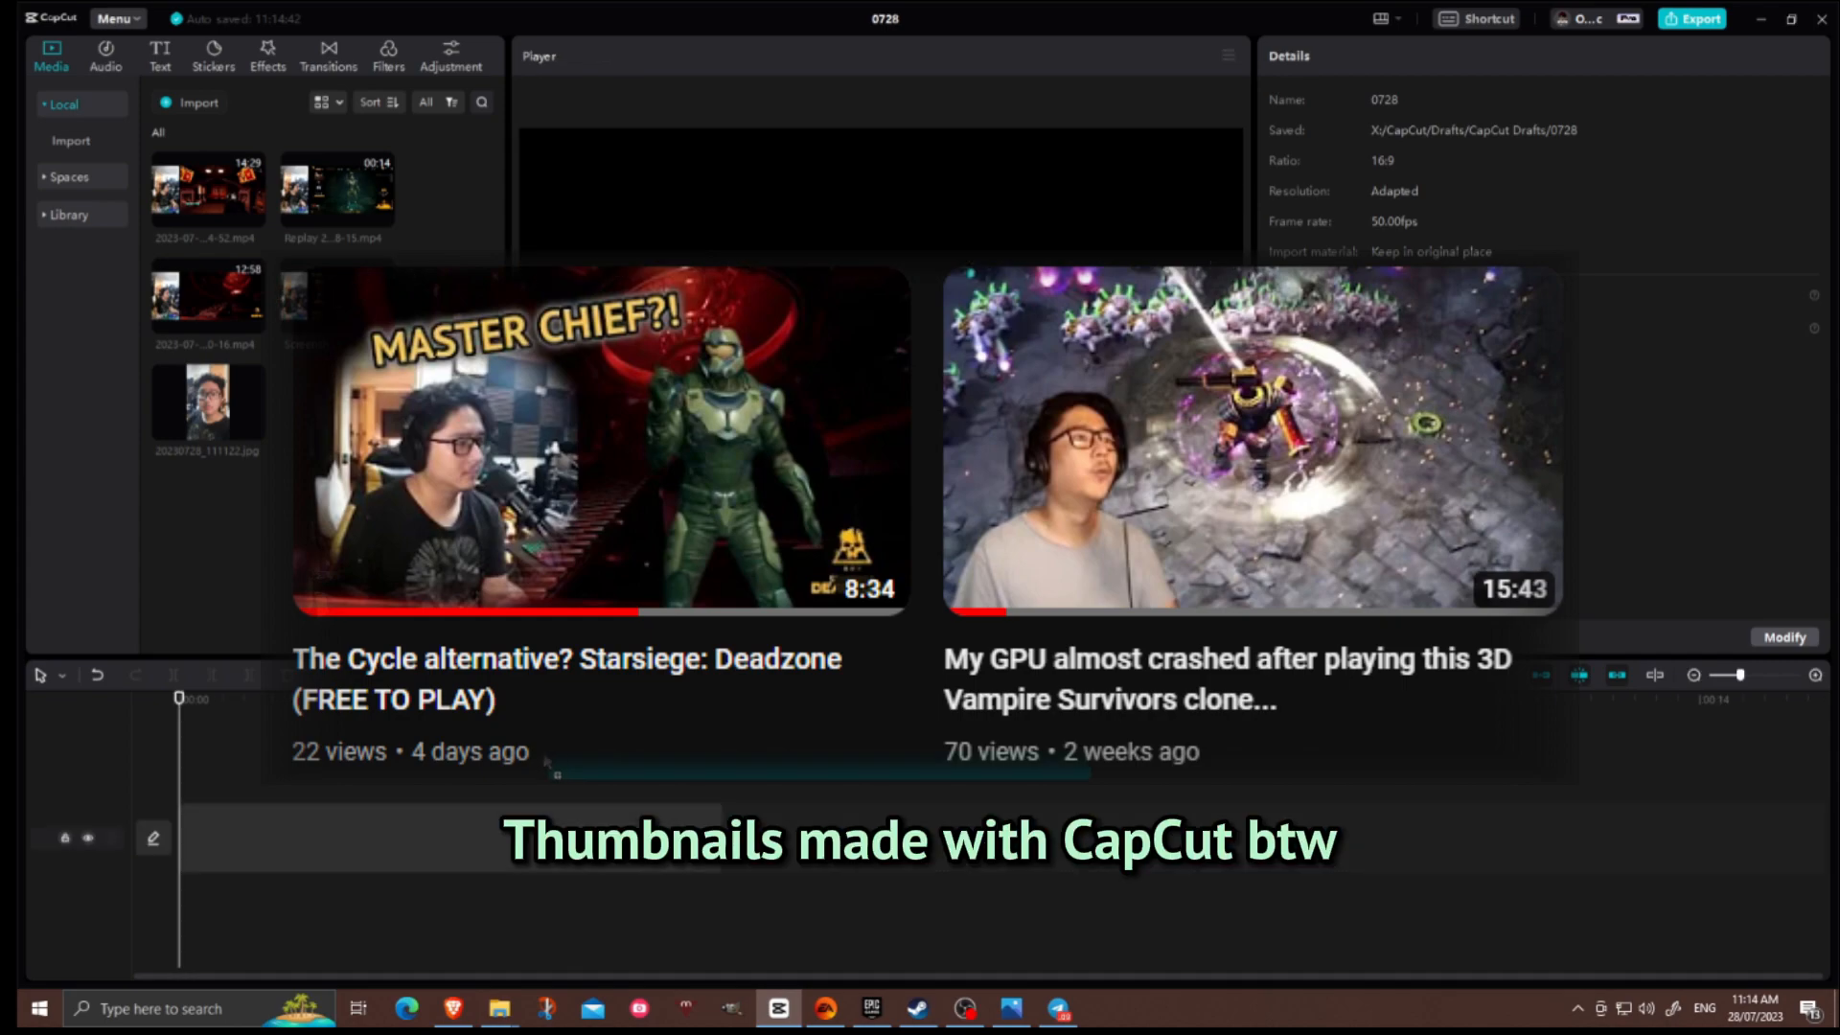
# Set the project's aspect ratio to 16:9.
pyautogui.moveTo(708, 641)
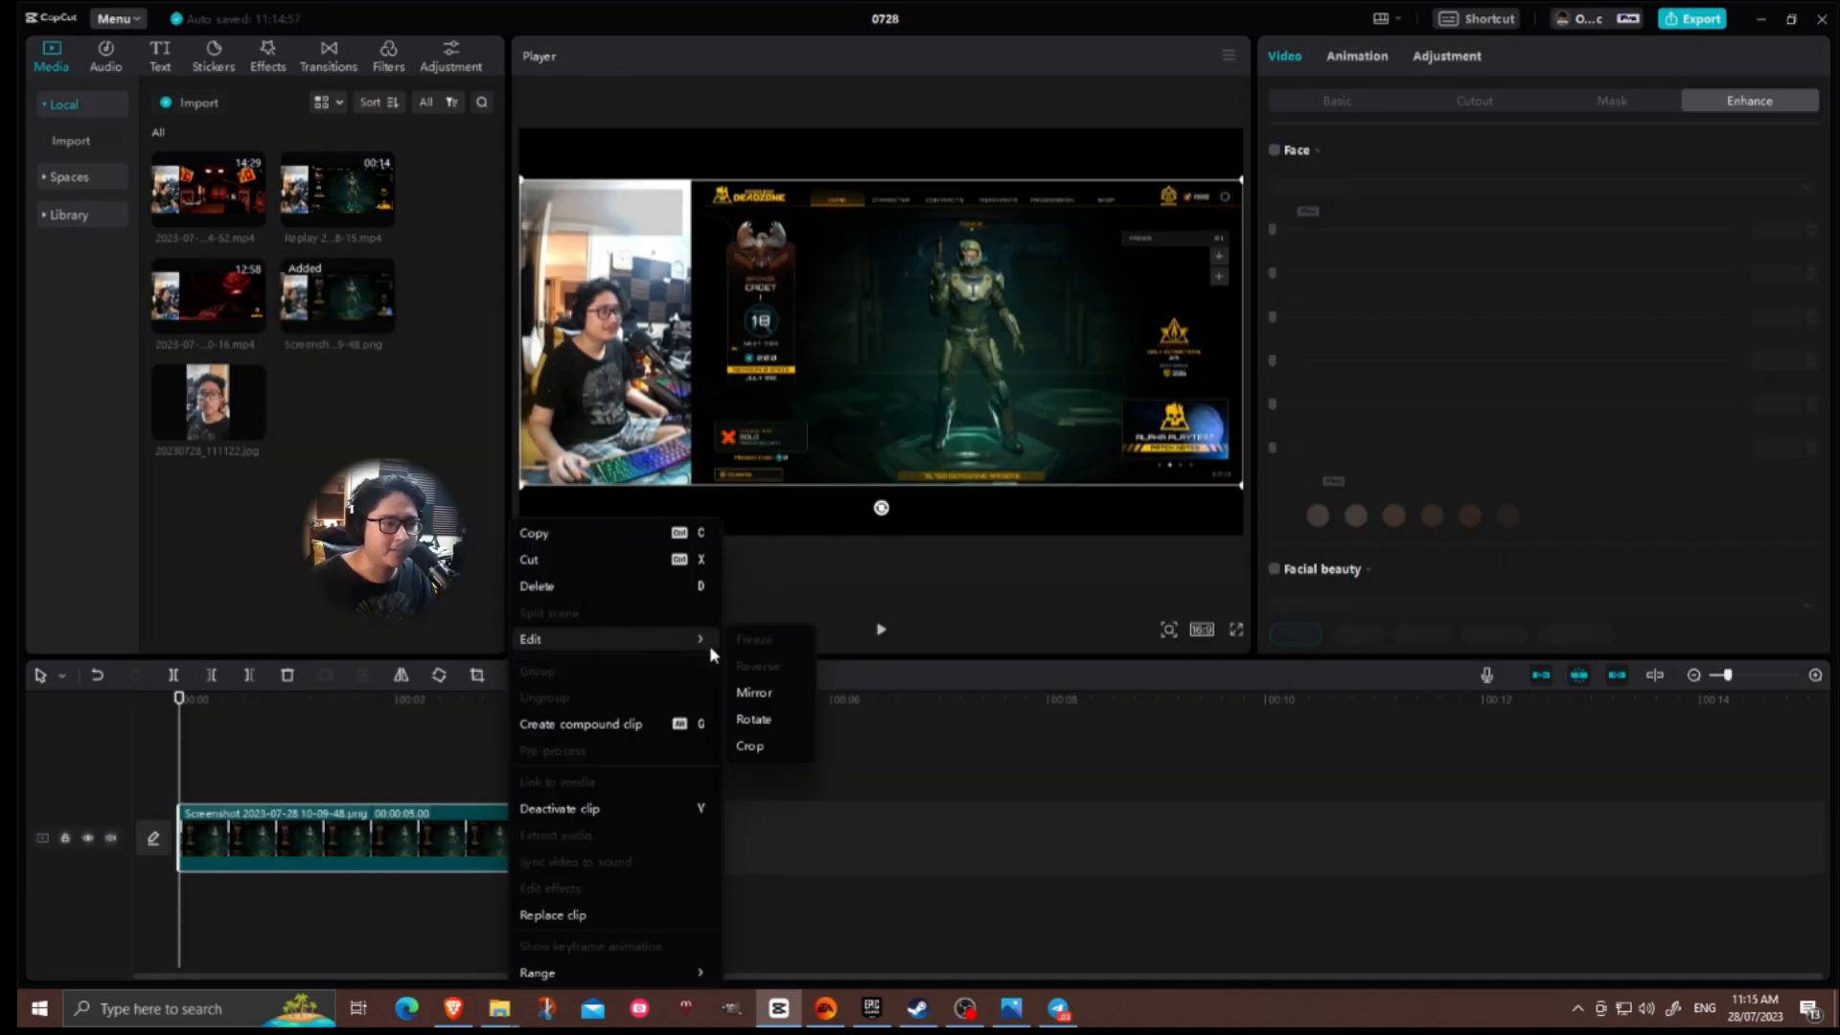
pyautogui.click(1126, 630)
pyautogui.click(1204, 631)
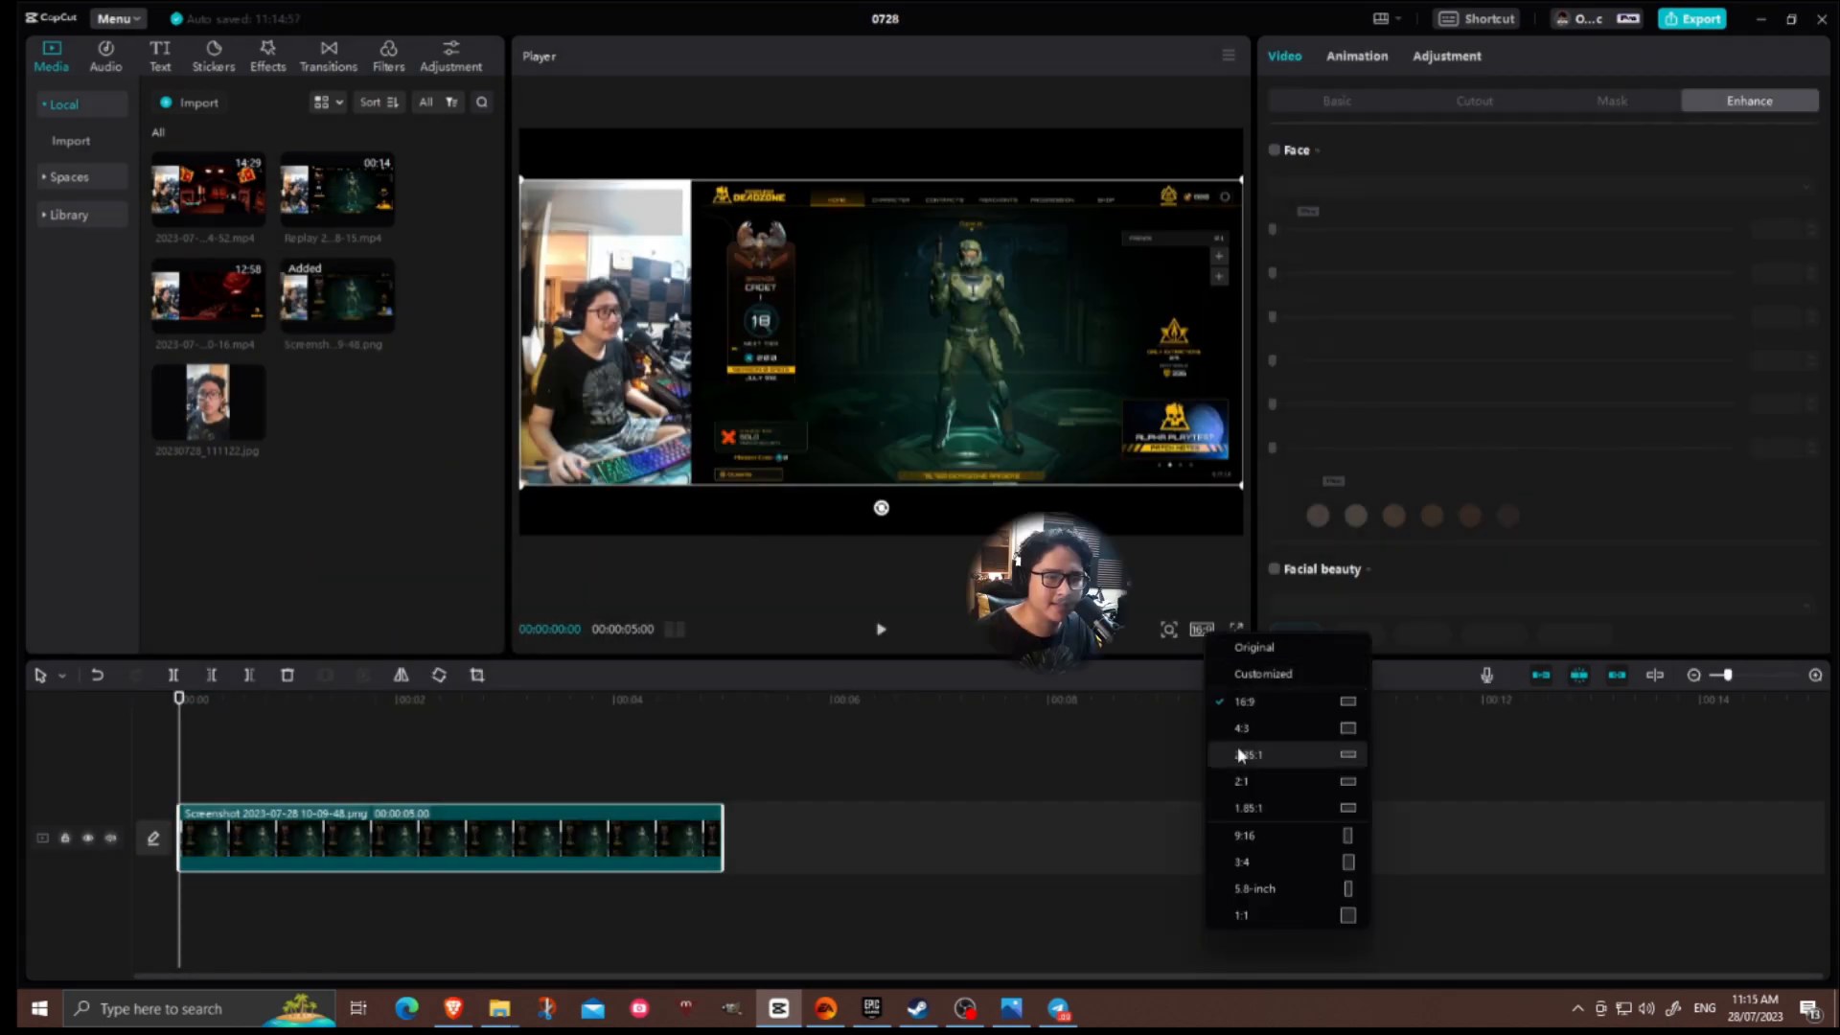
pyautogui.click(1252, 692)
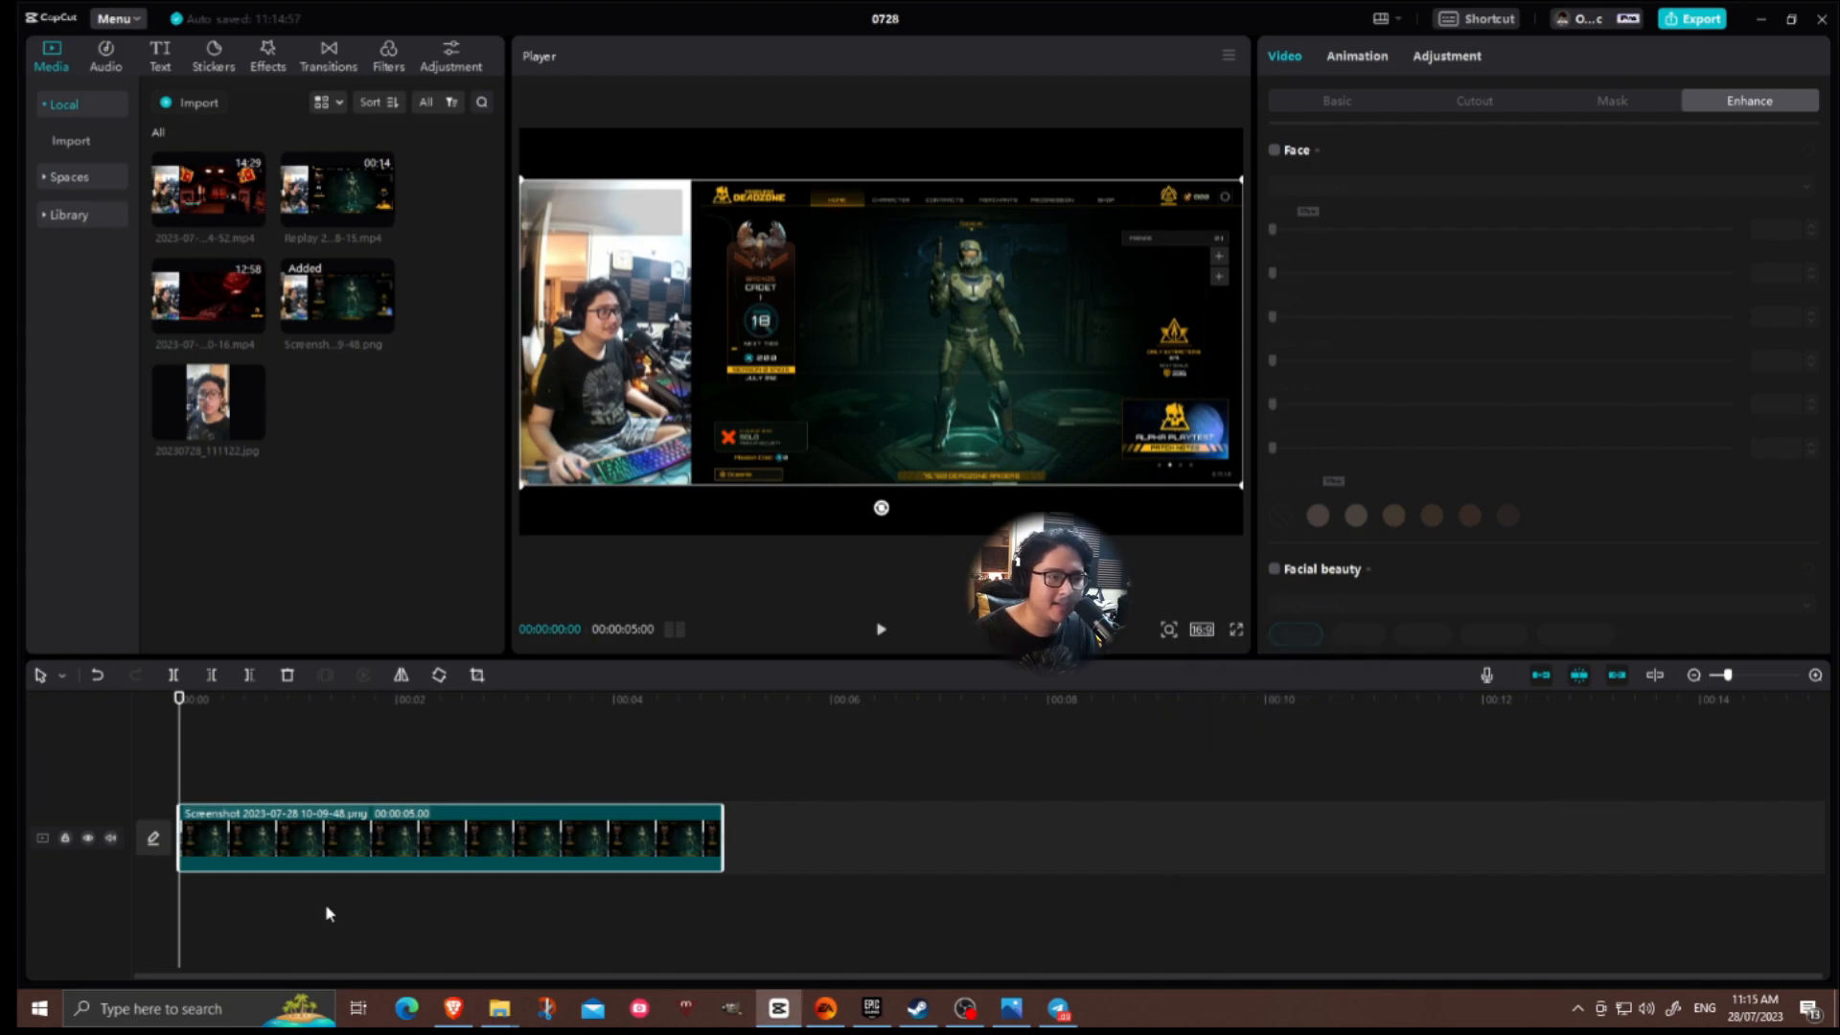
# Crop the screenshot clip to a 16:9 ratio, framing only the game screen without the webcam strip.
pyautogui.rightClick(433, 848)
pyautogui.moveTo(606, 650)
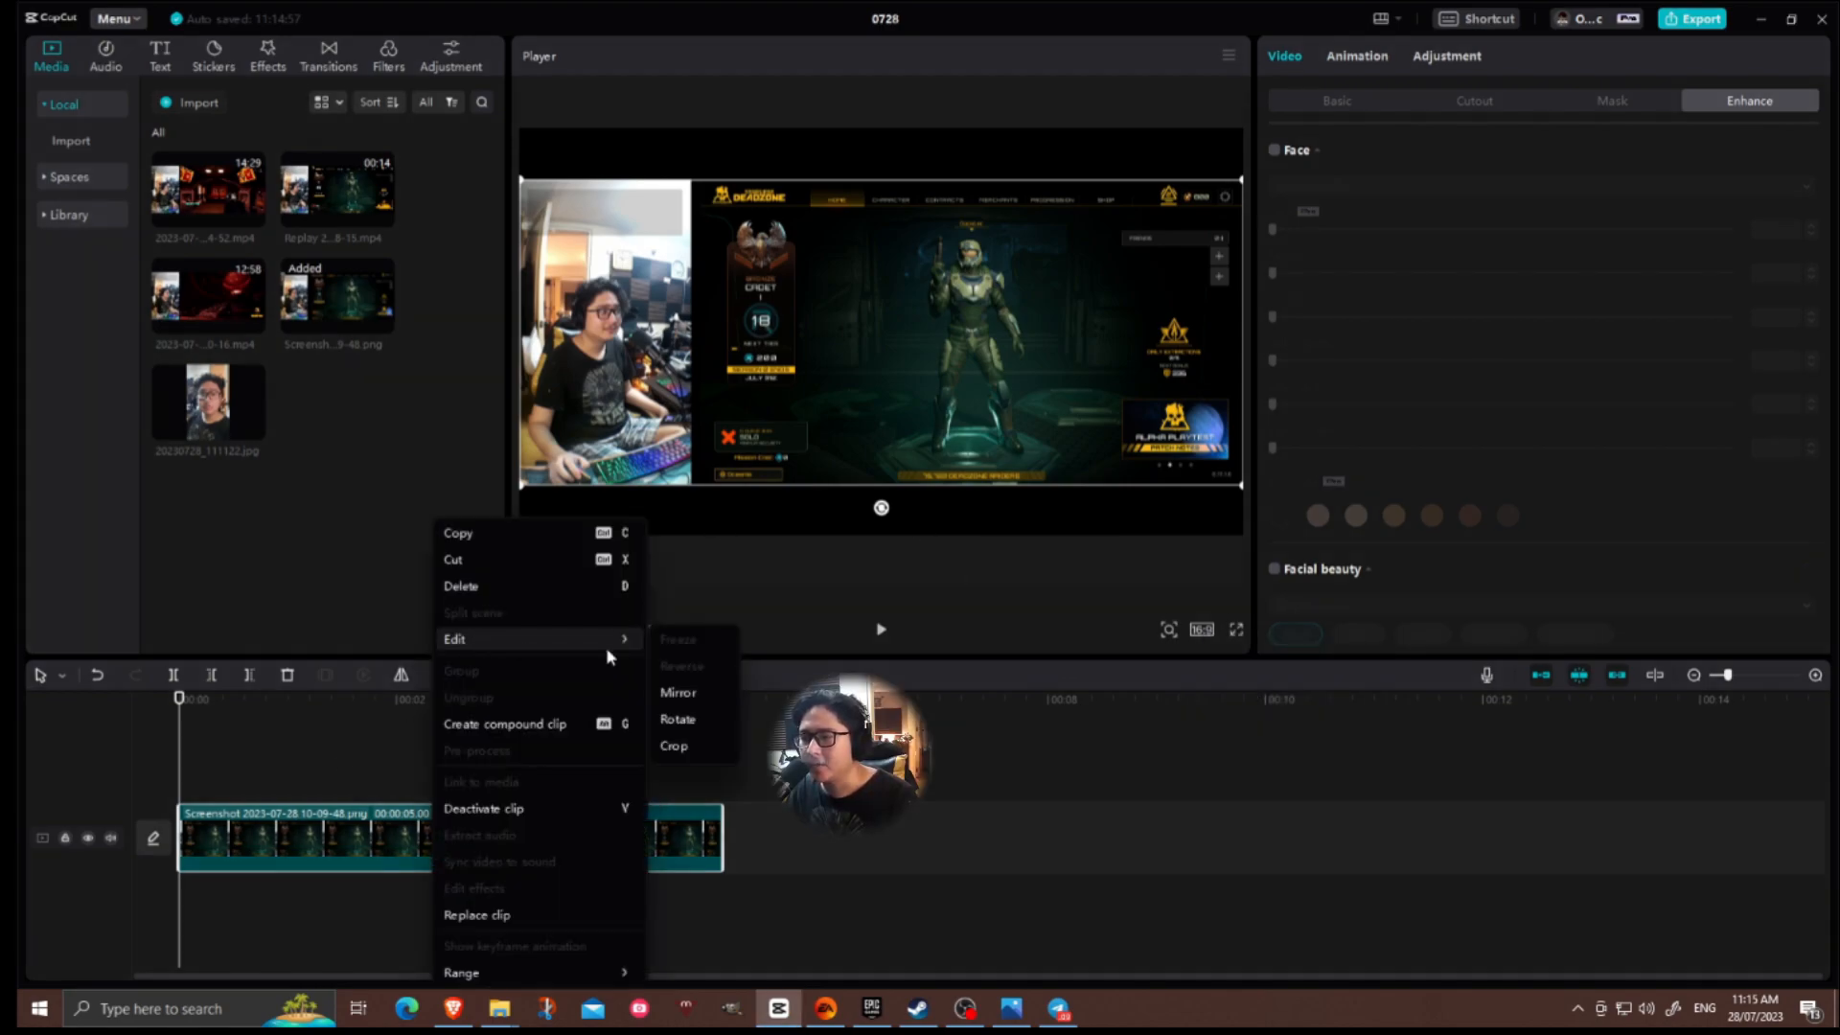
pyautogui.click(676, 746)
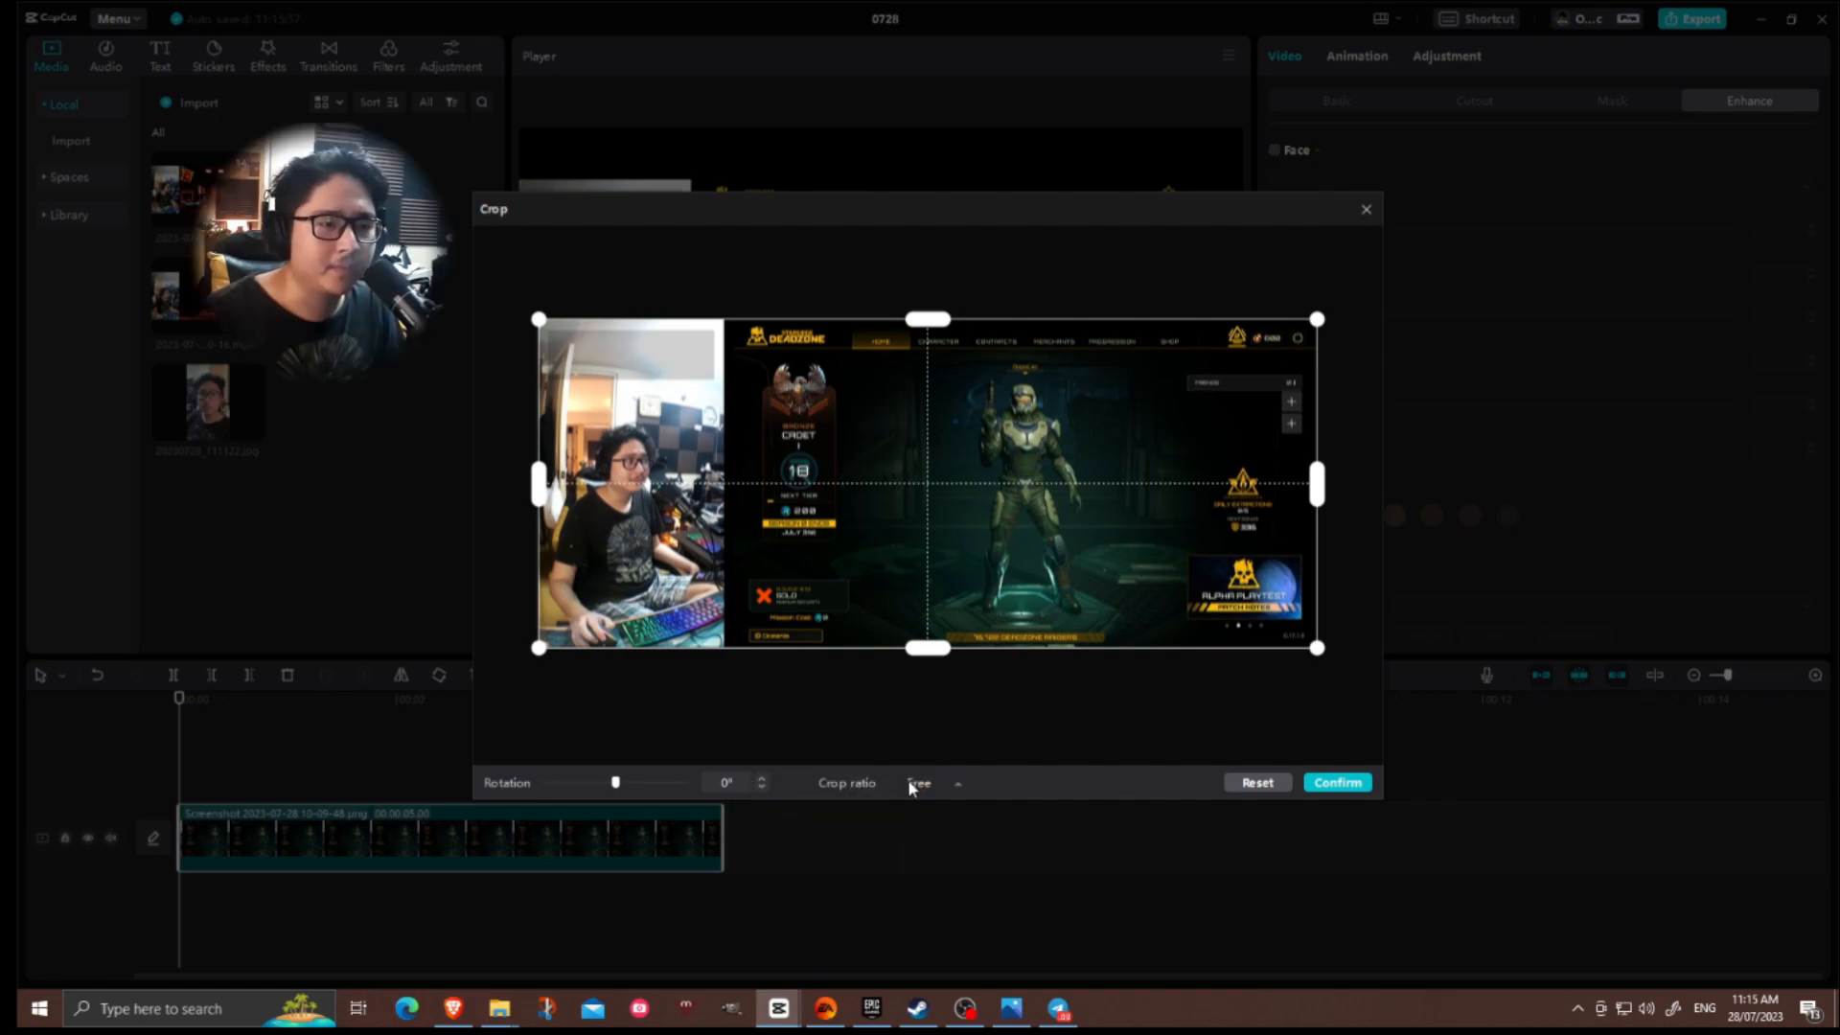
pyautogui.click(915, 784)
pyautogui.click(935, 719)
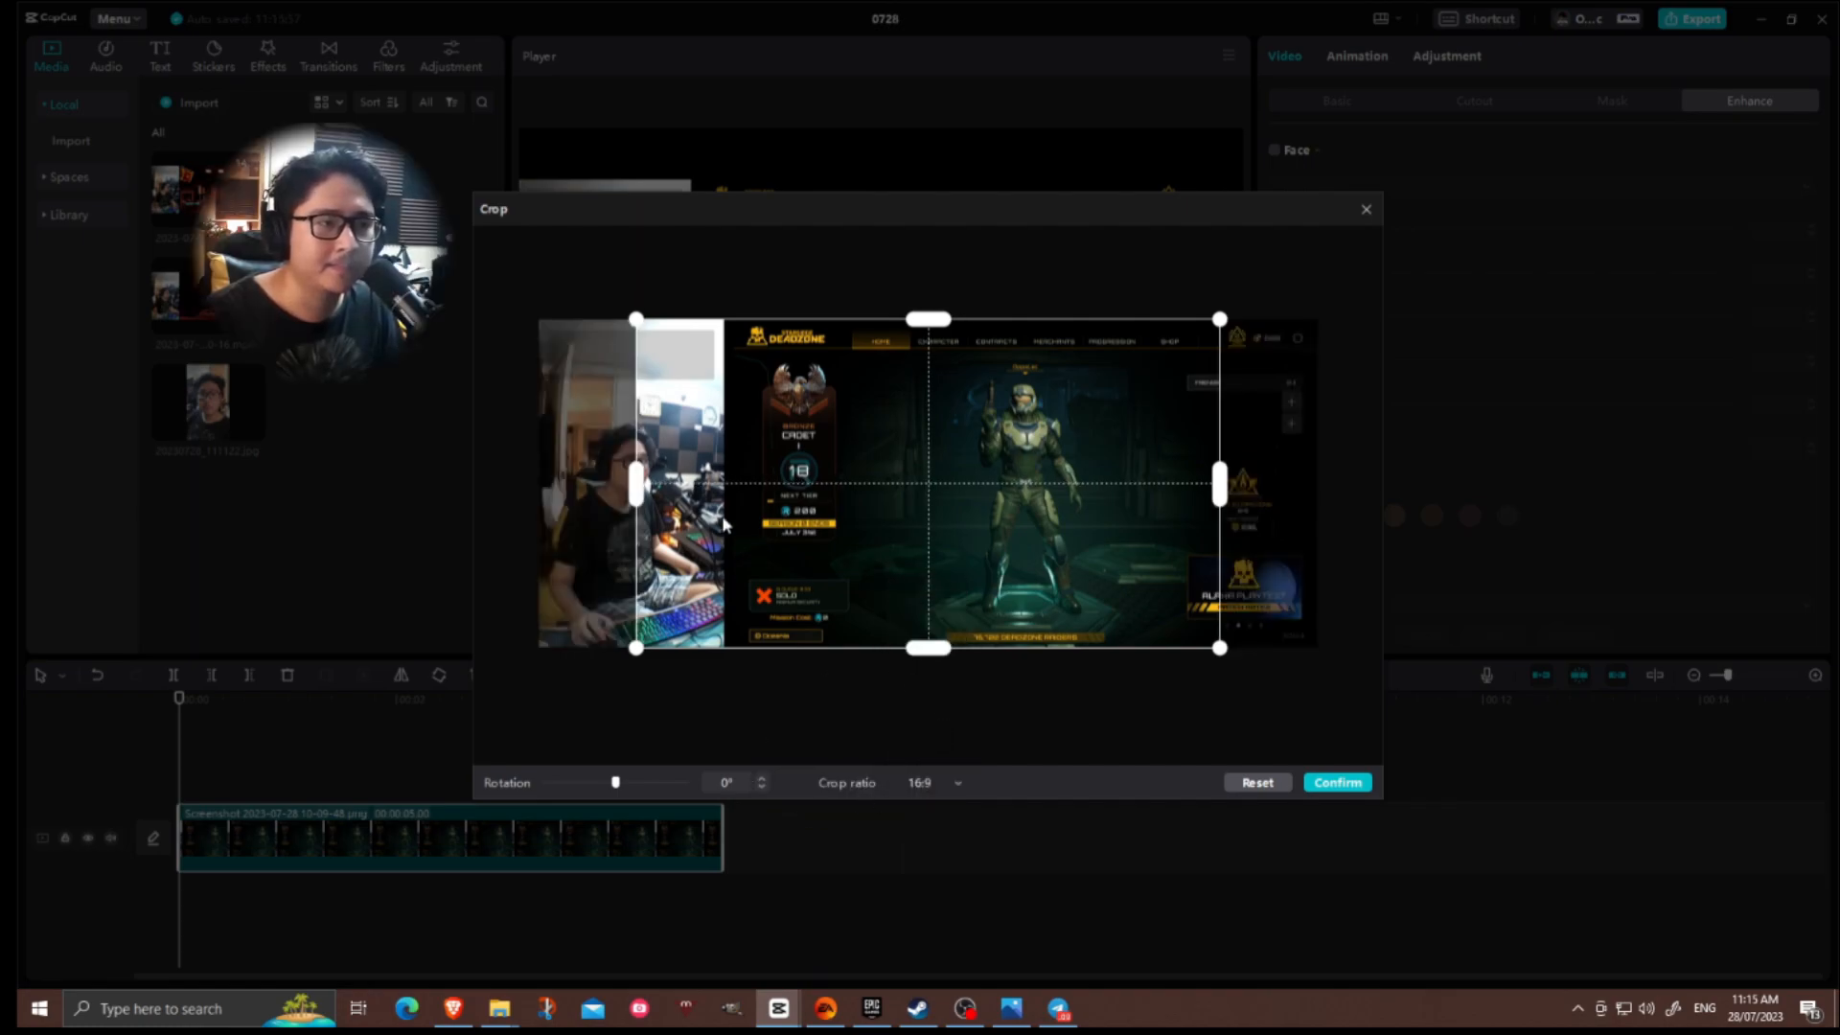
pyautogui.moveTo(968, 546); pyautogui.dragTo(1102, 551)
pyautogui.click(1330, 785)
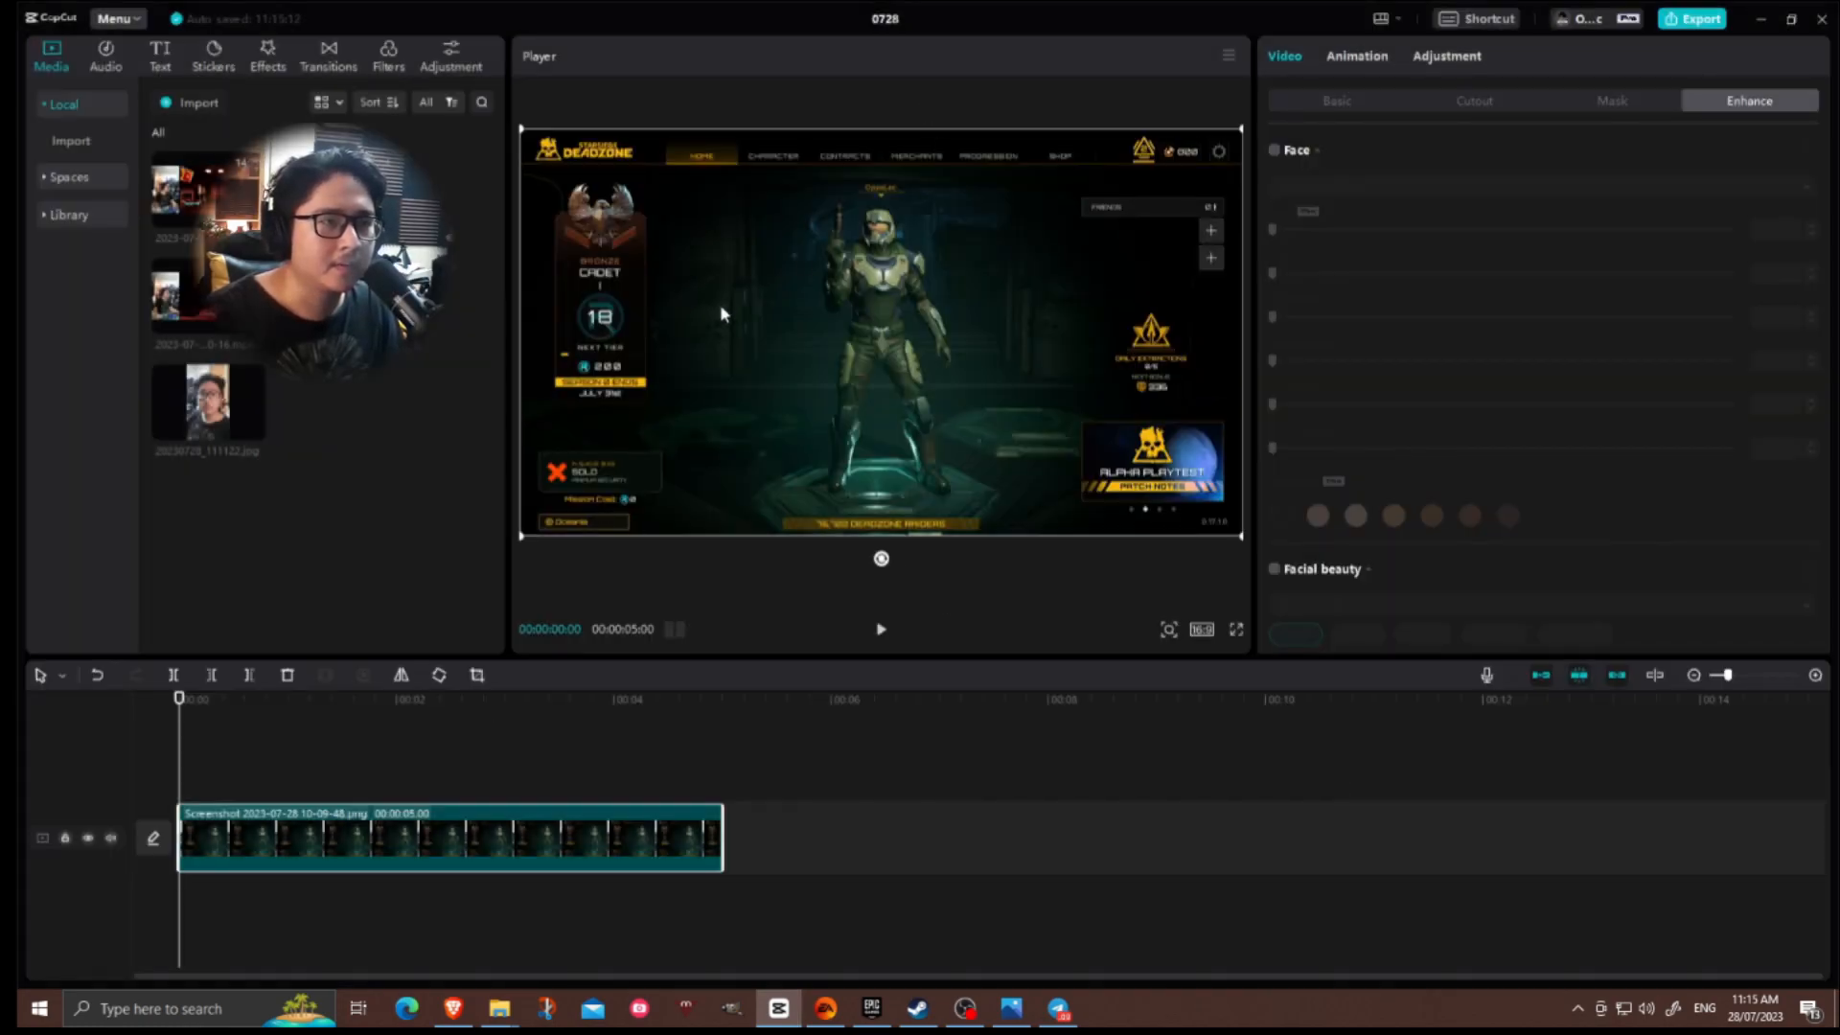
pyautogui.click(1045, 567)
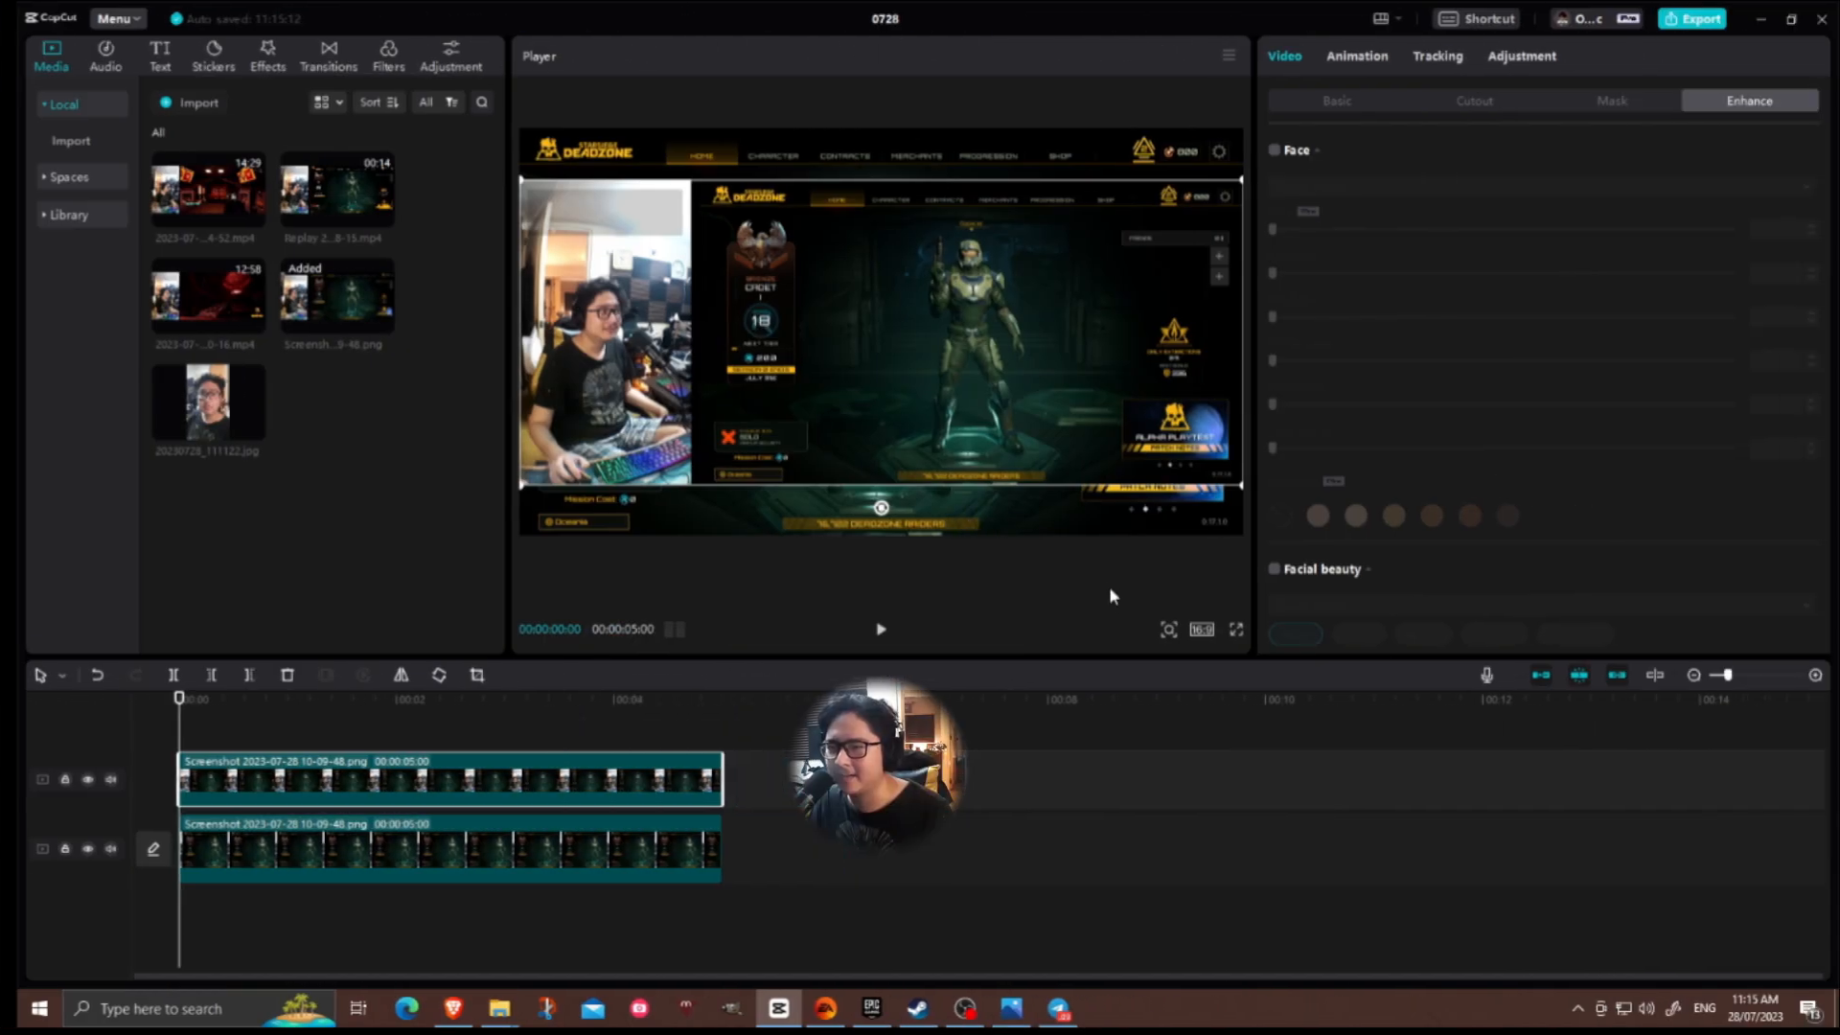
# Crop the upper copy of the screenshot to 9:16 around the webcam image and place it against the frame's left edge.
pyautogui.click(1201, 629)
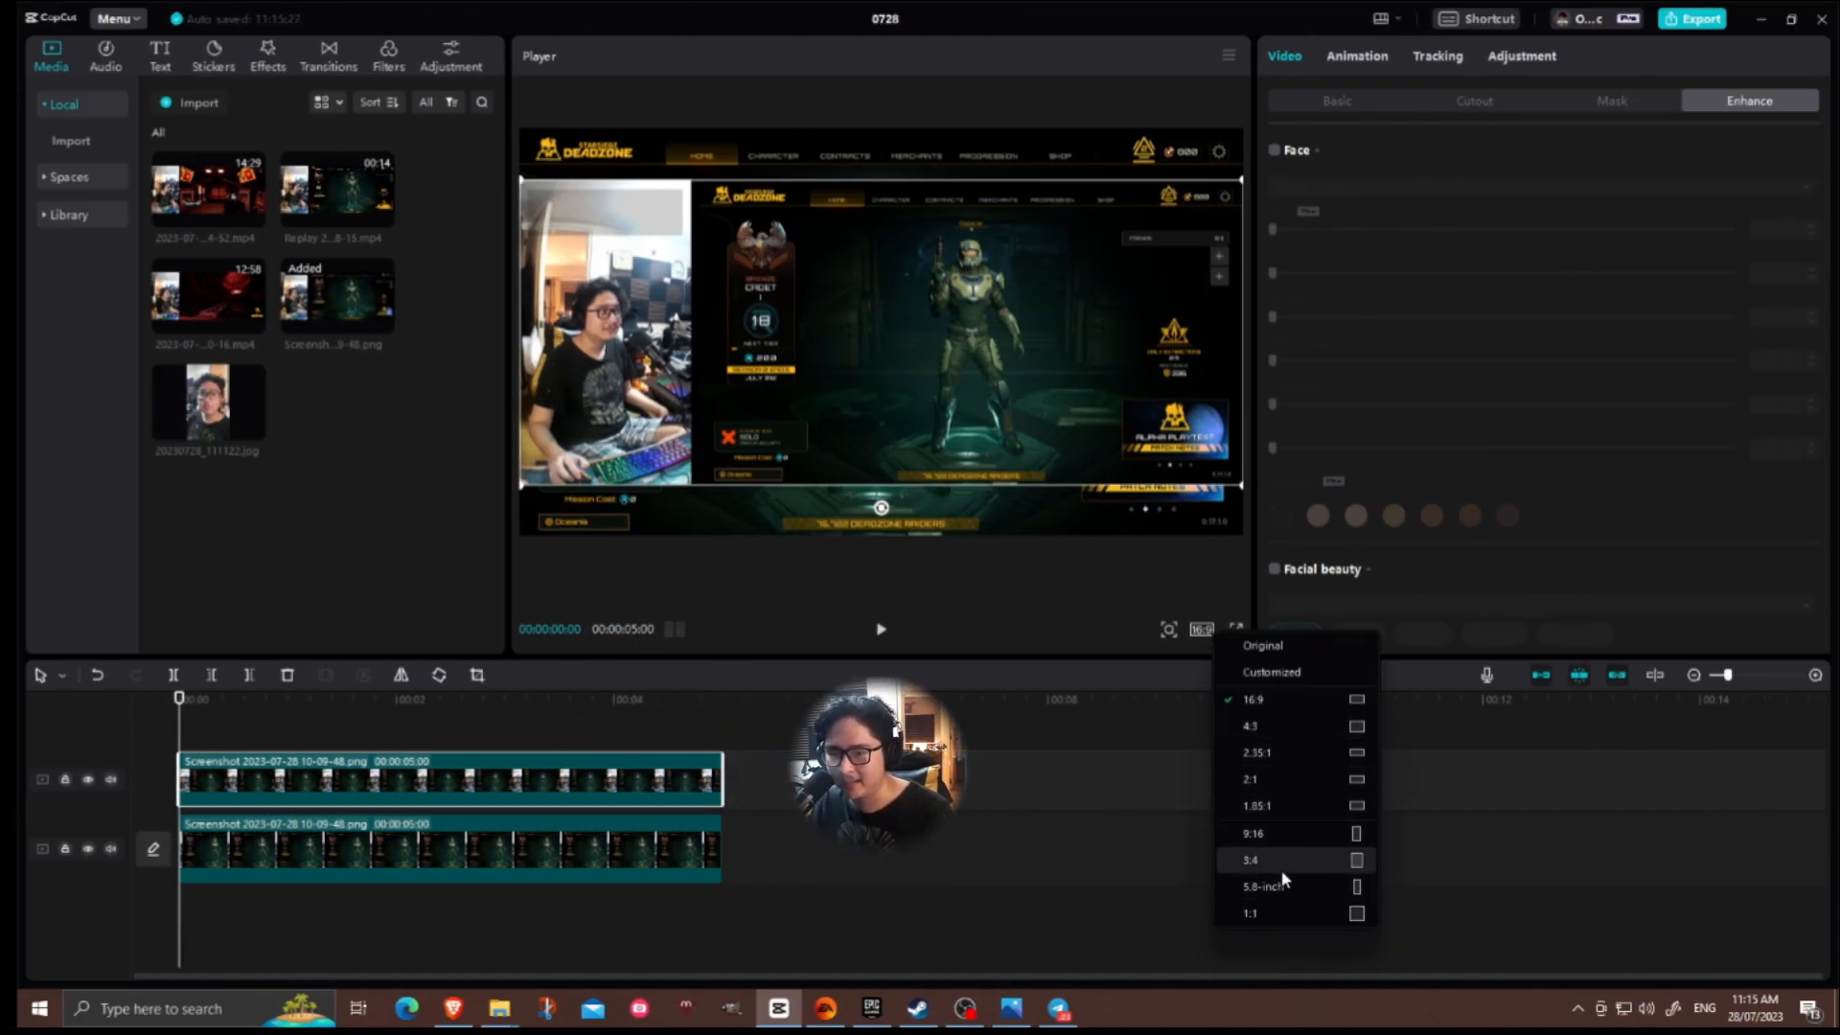
pyautogui.click(432, 783)
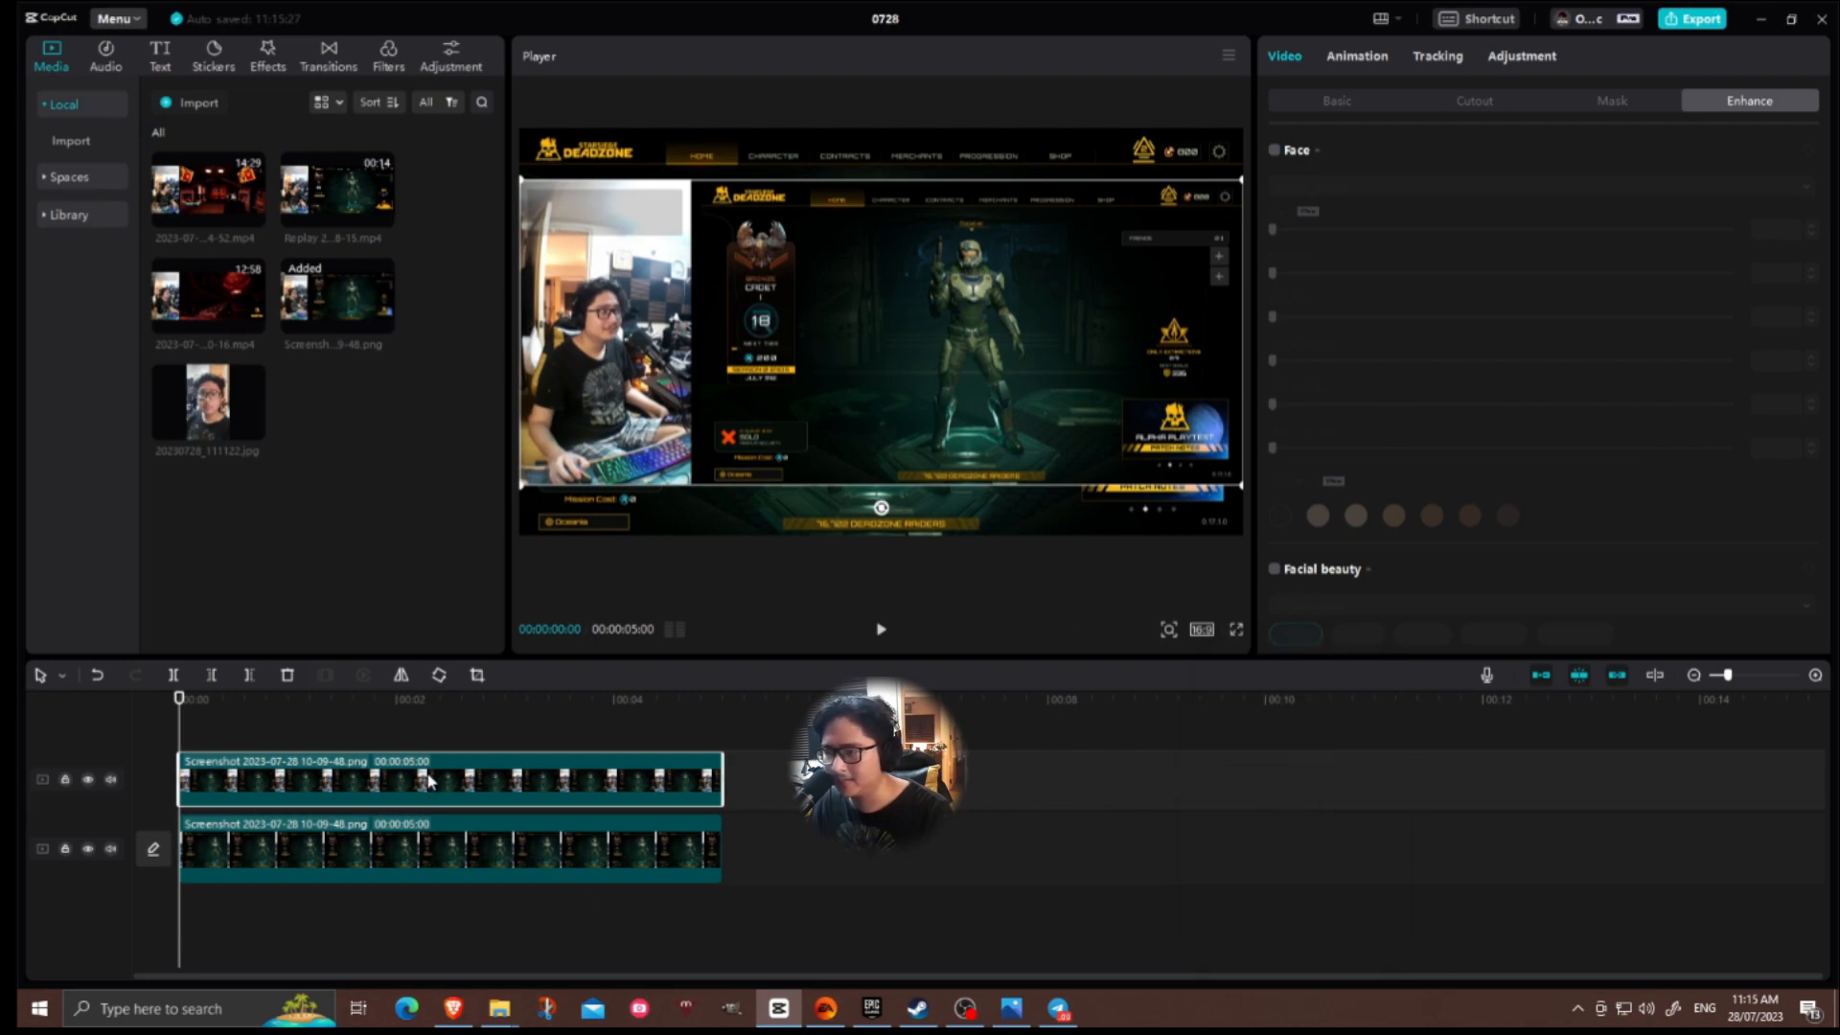
pyautogui.rightClick(430, 782)
pyautogui.moveTo(558, 632)
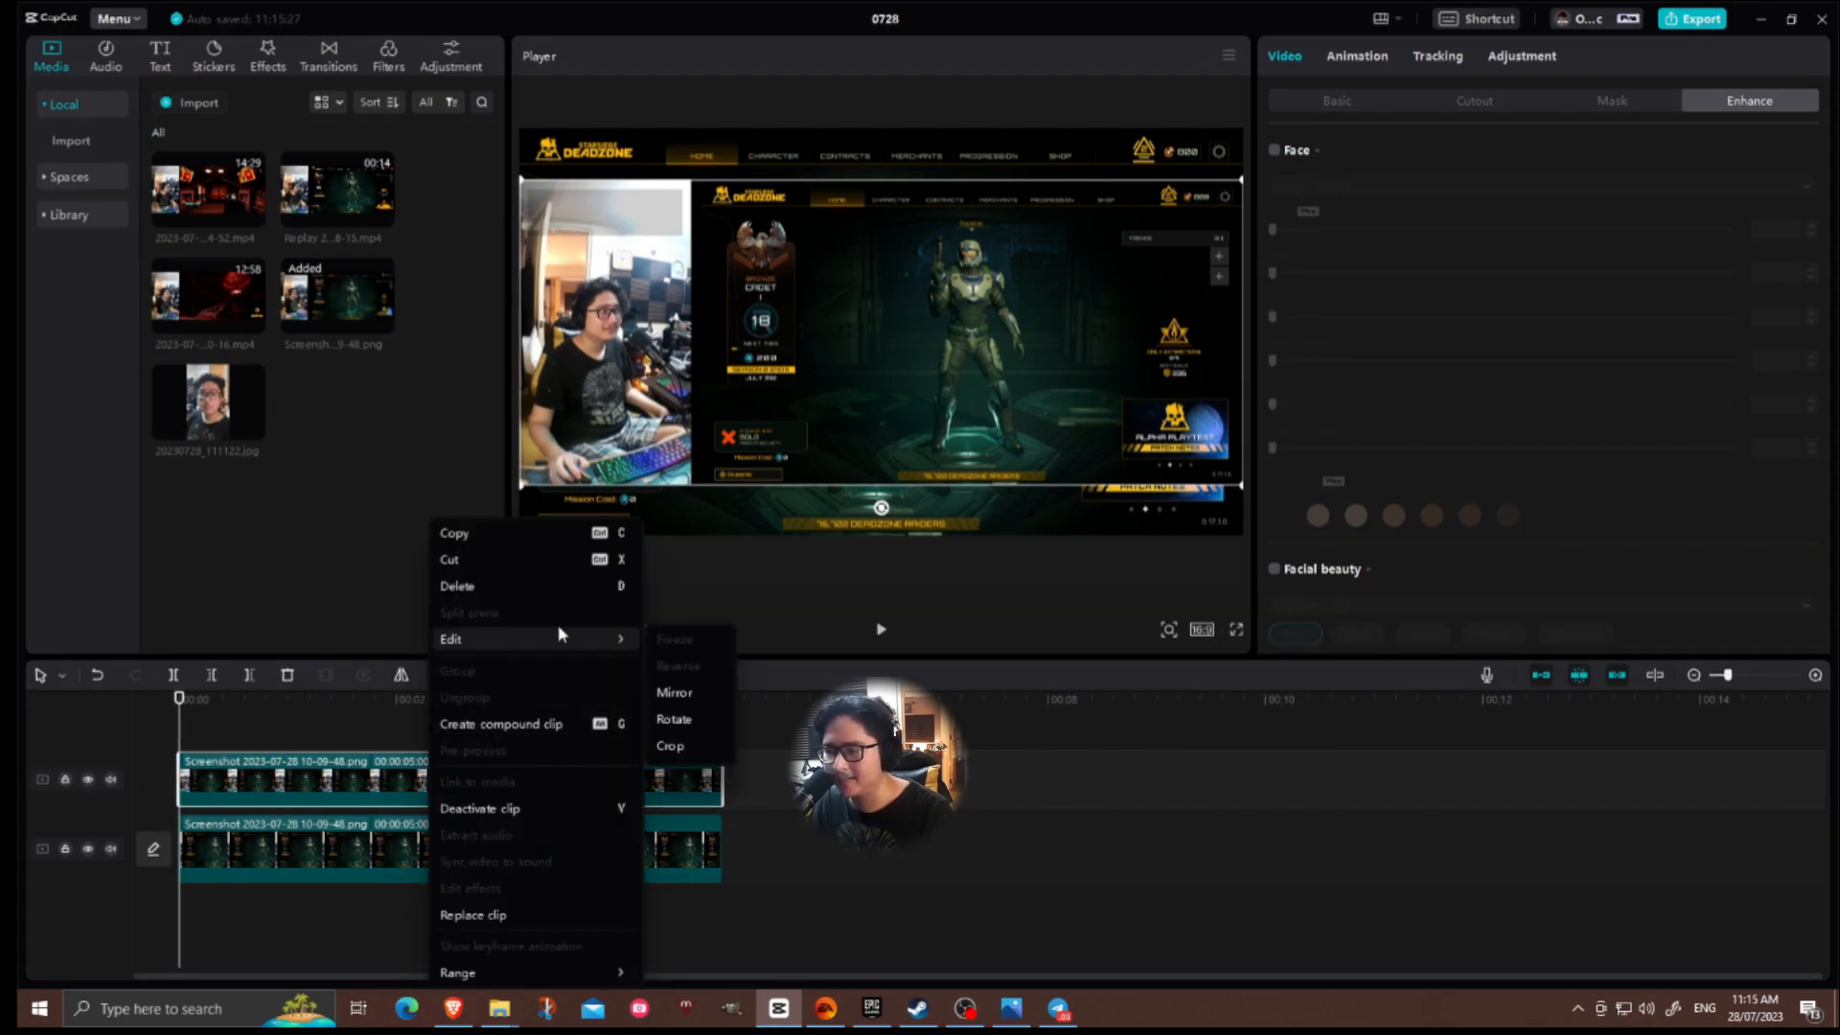
pyautogui.click(674, 745)
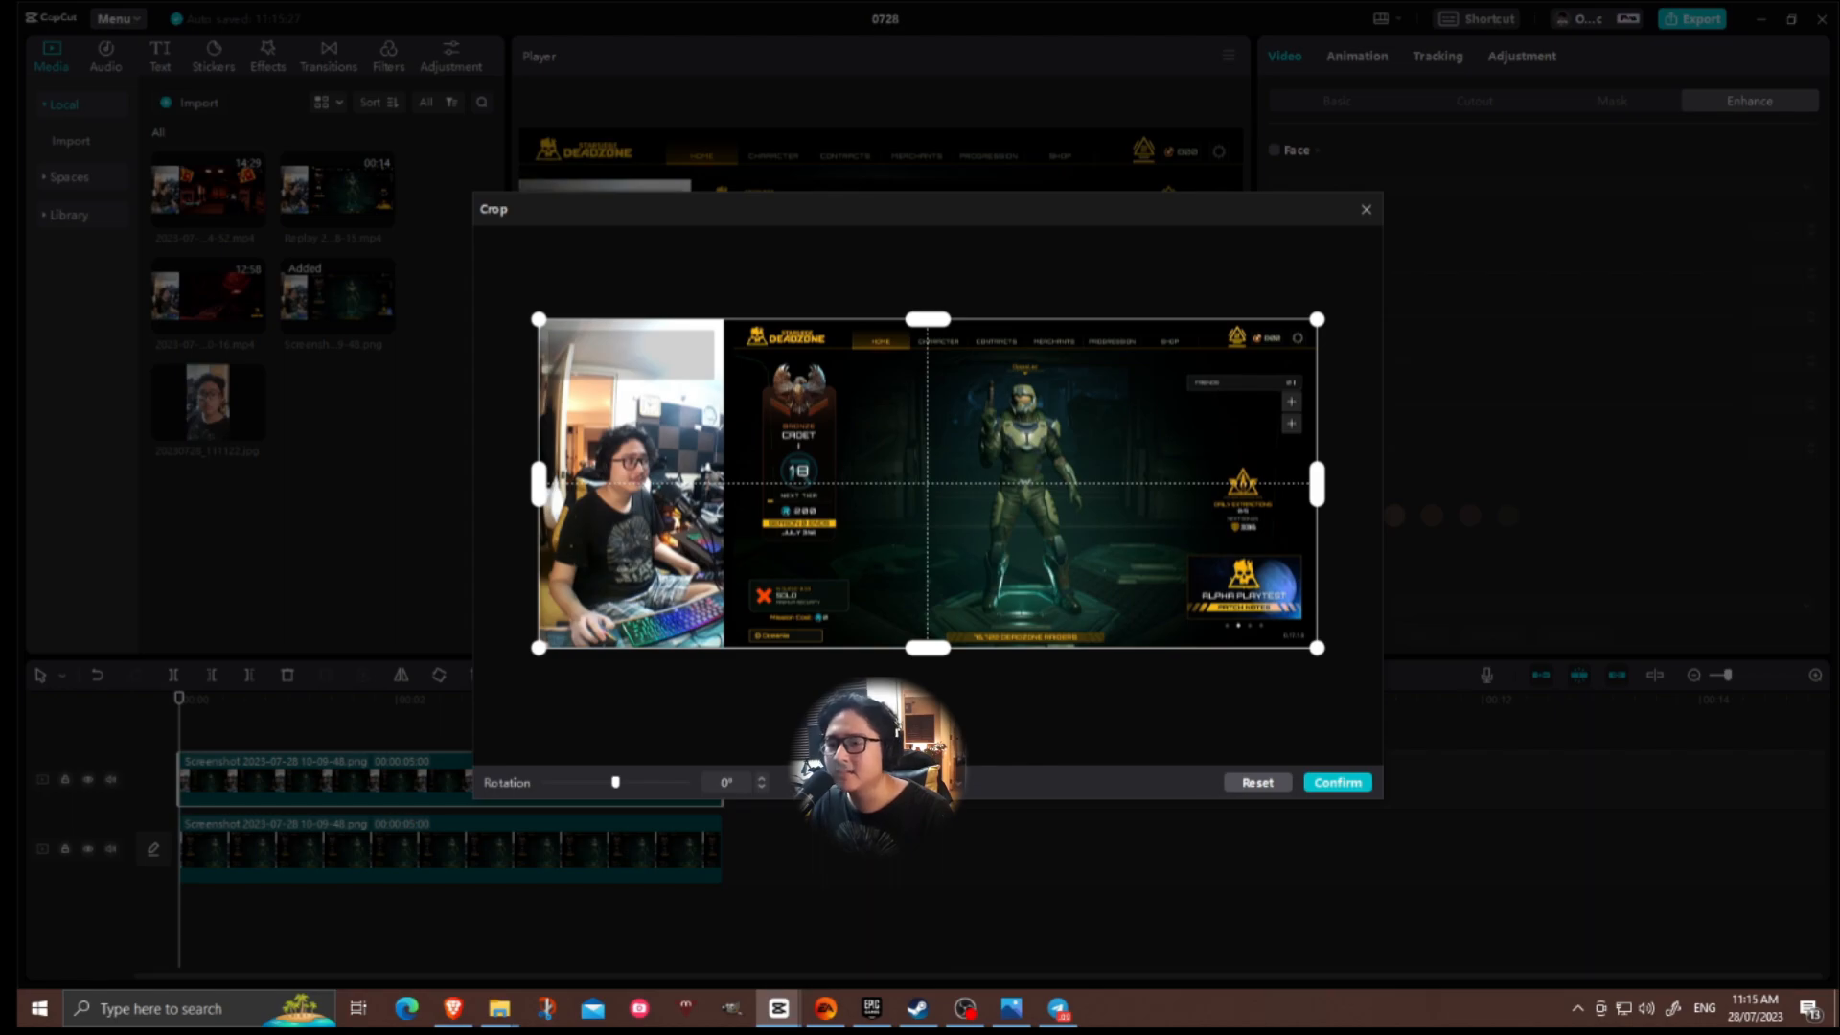
pyautogui.click(922, 783)
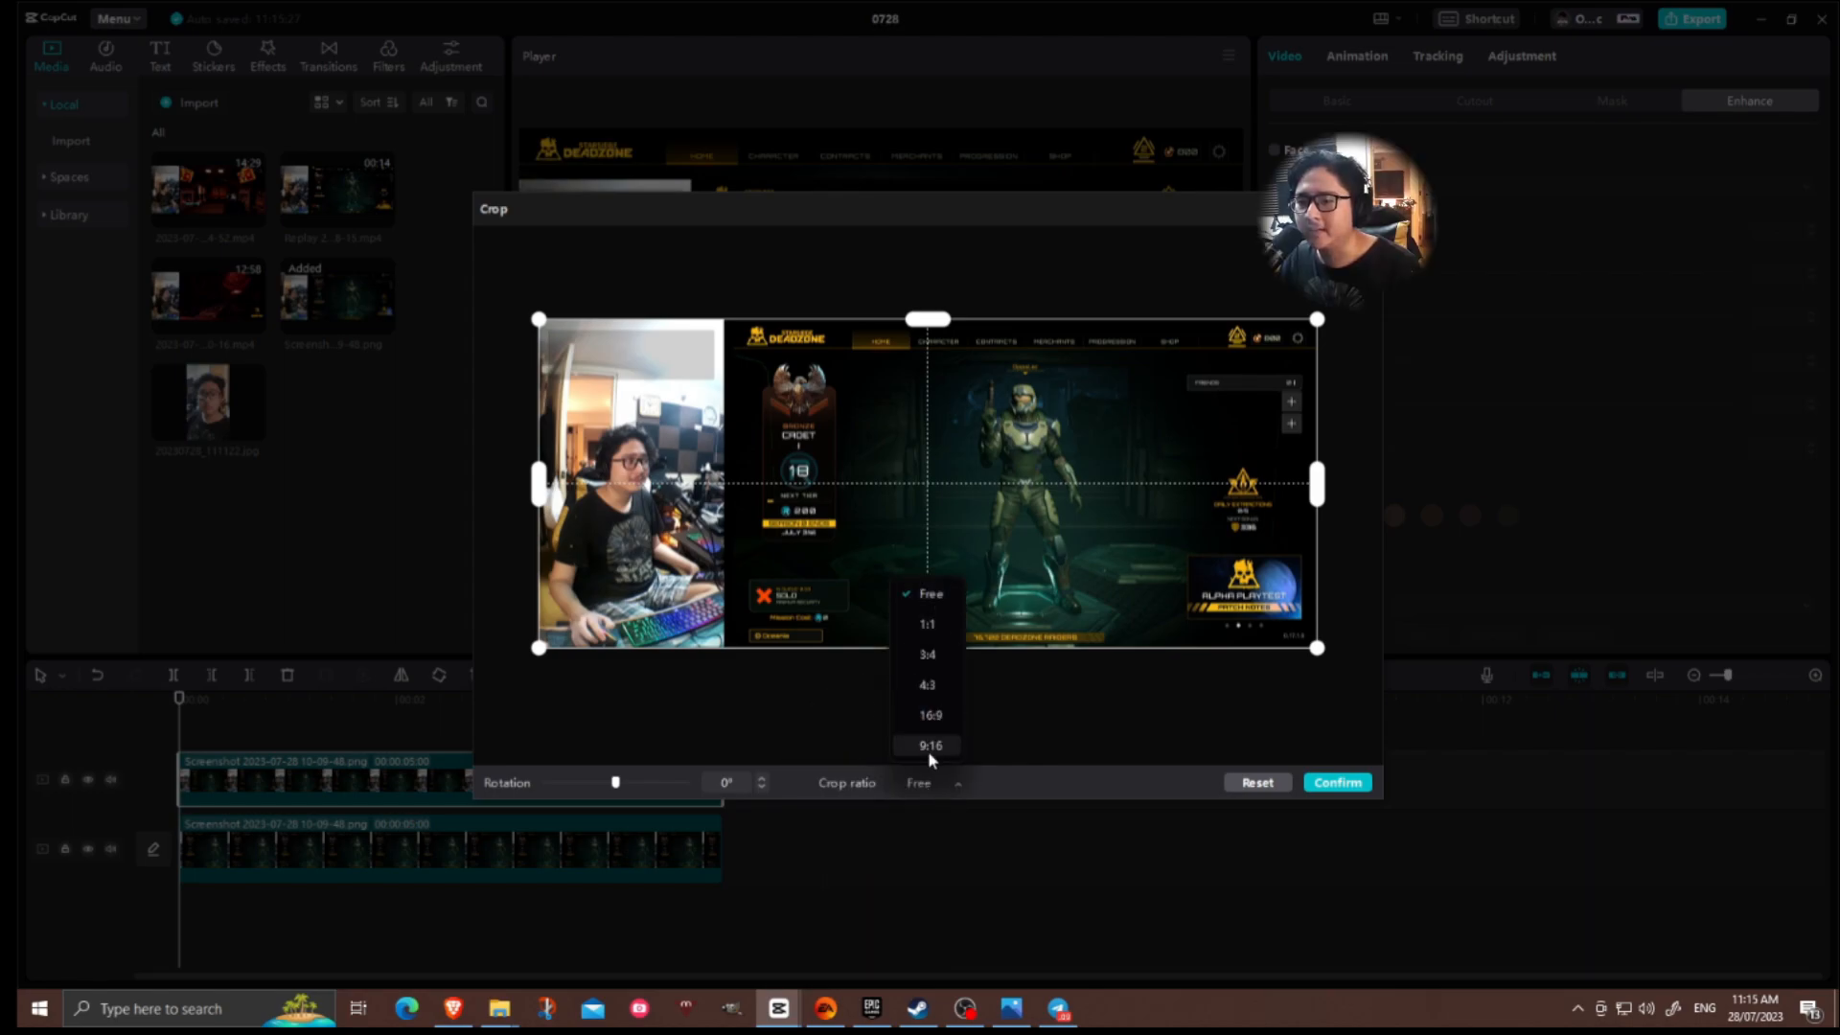
pyautogui.click(928, 747)
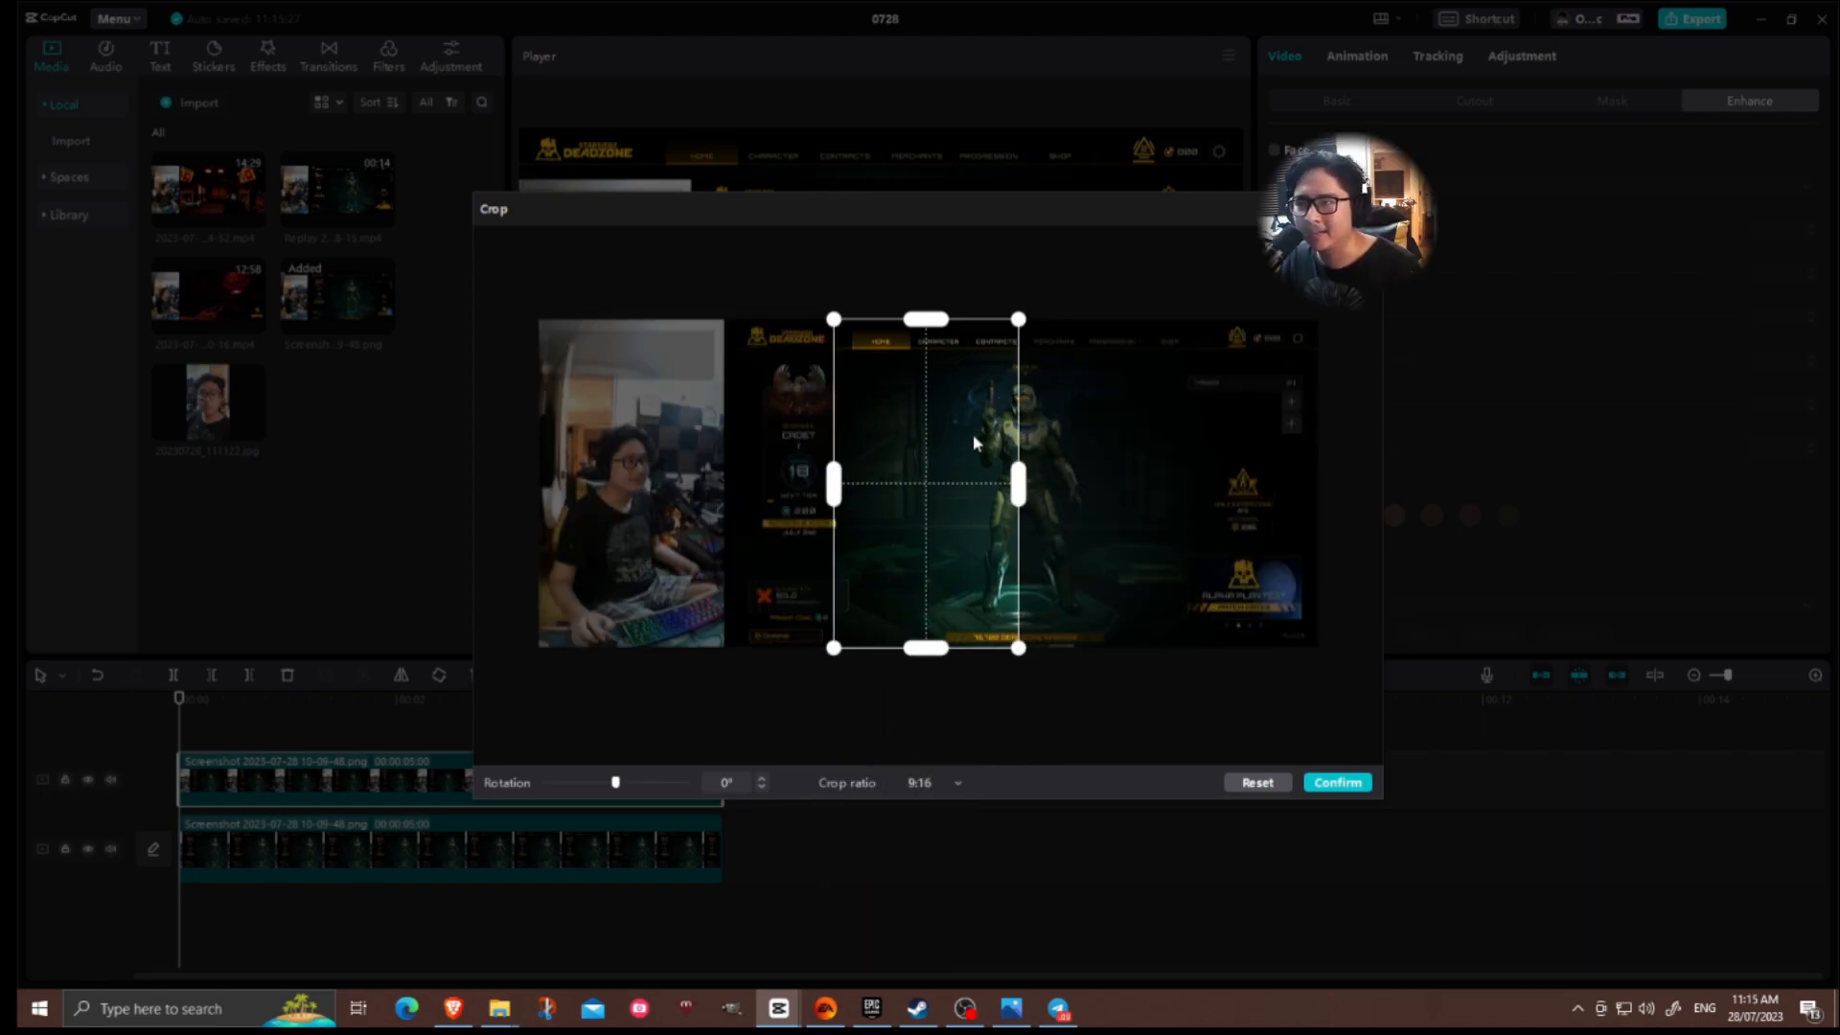
pyautogui.moveTo(974, 434); pyautogui.dragTo(668, 449)
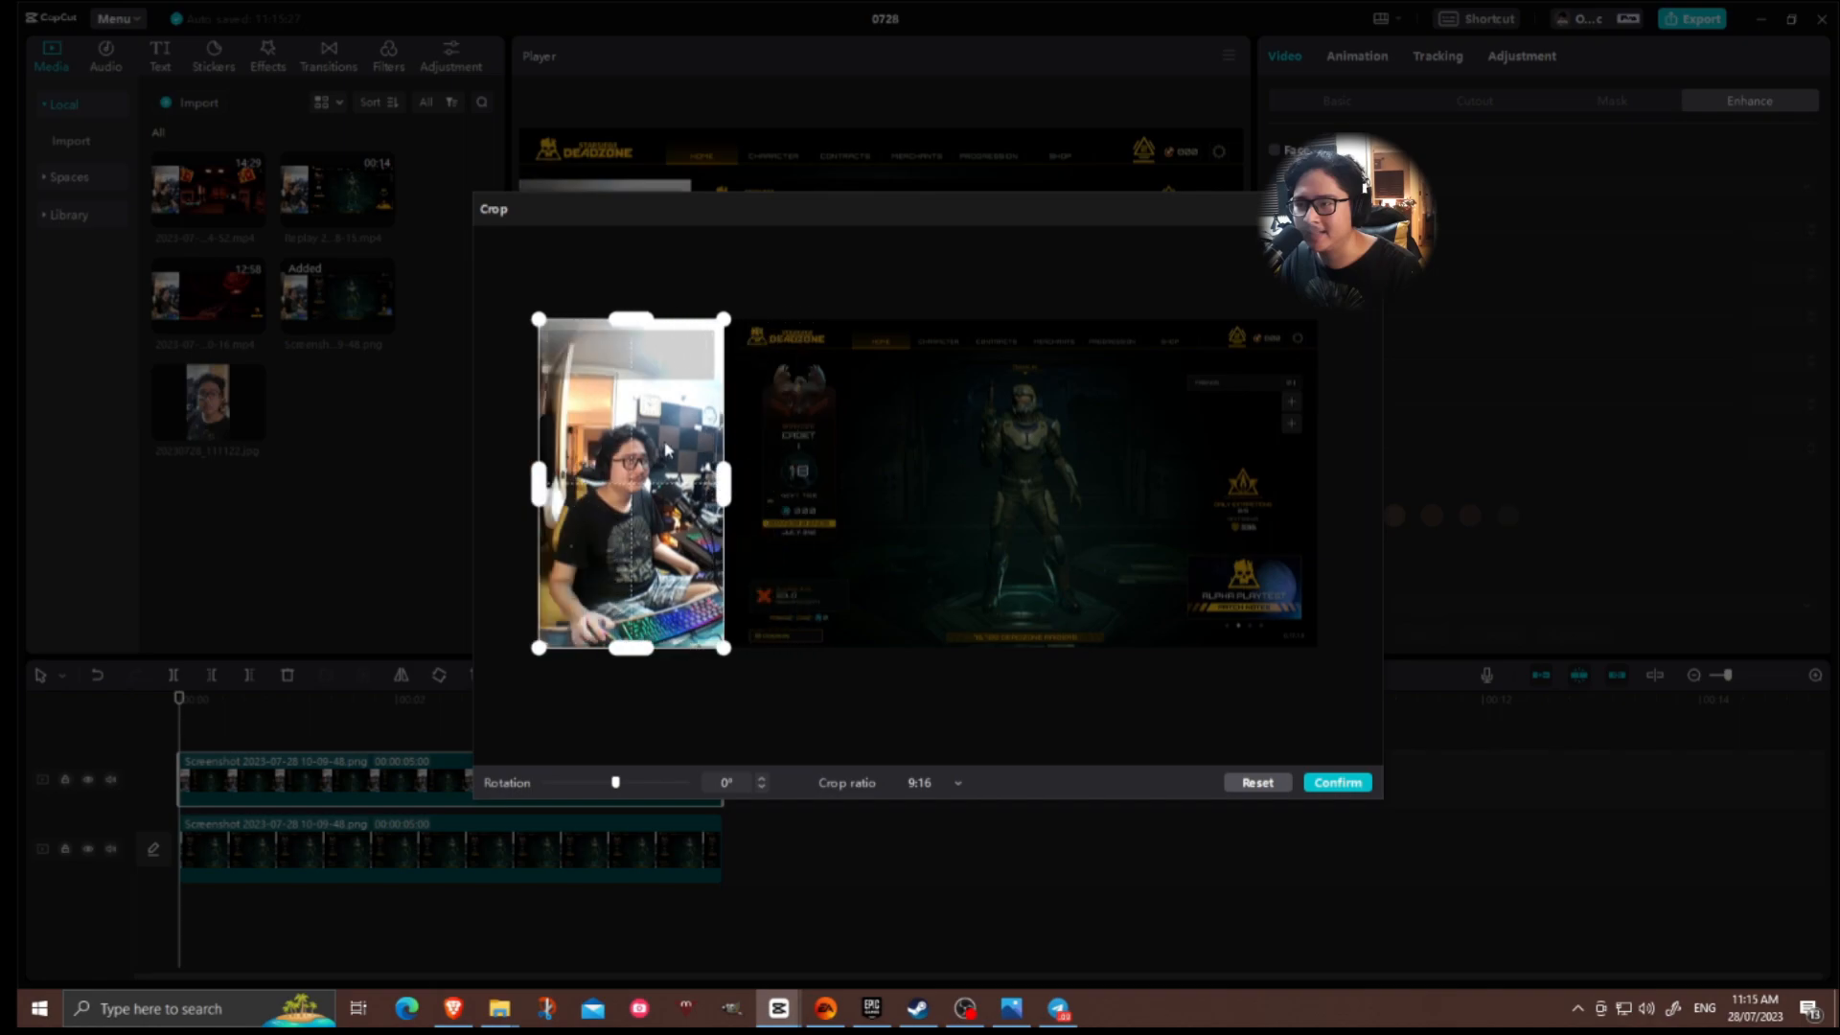
pyautogui.click(1337, 783)
pyautogui.moveTo(934, 369); pyautogui.dragTo(697, 343)
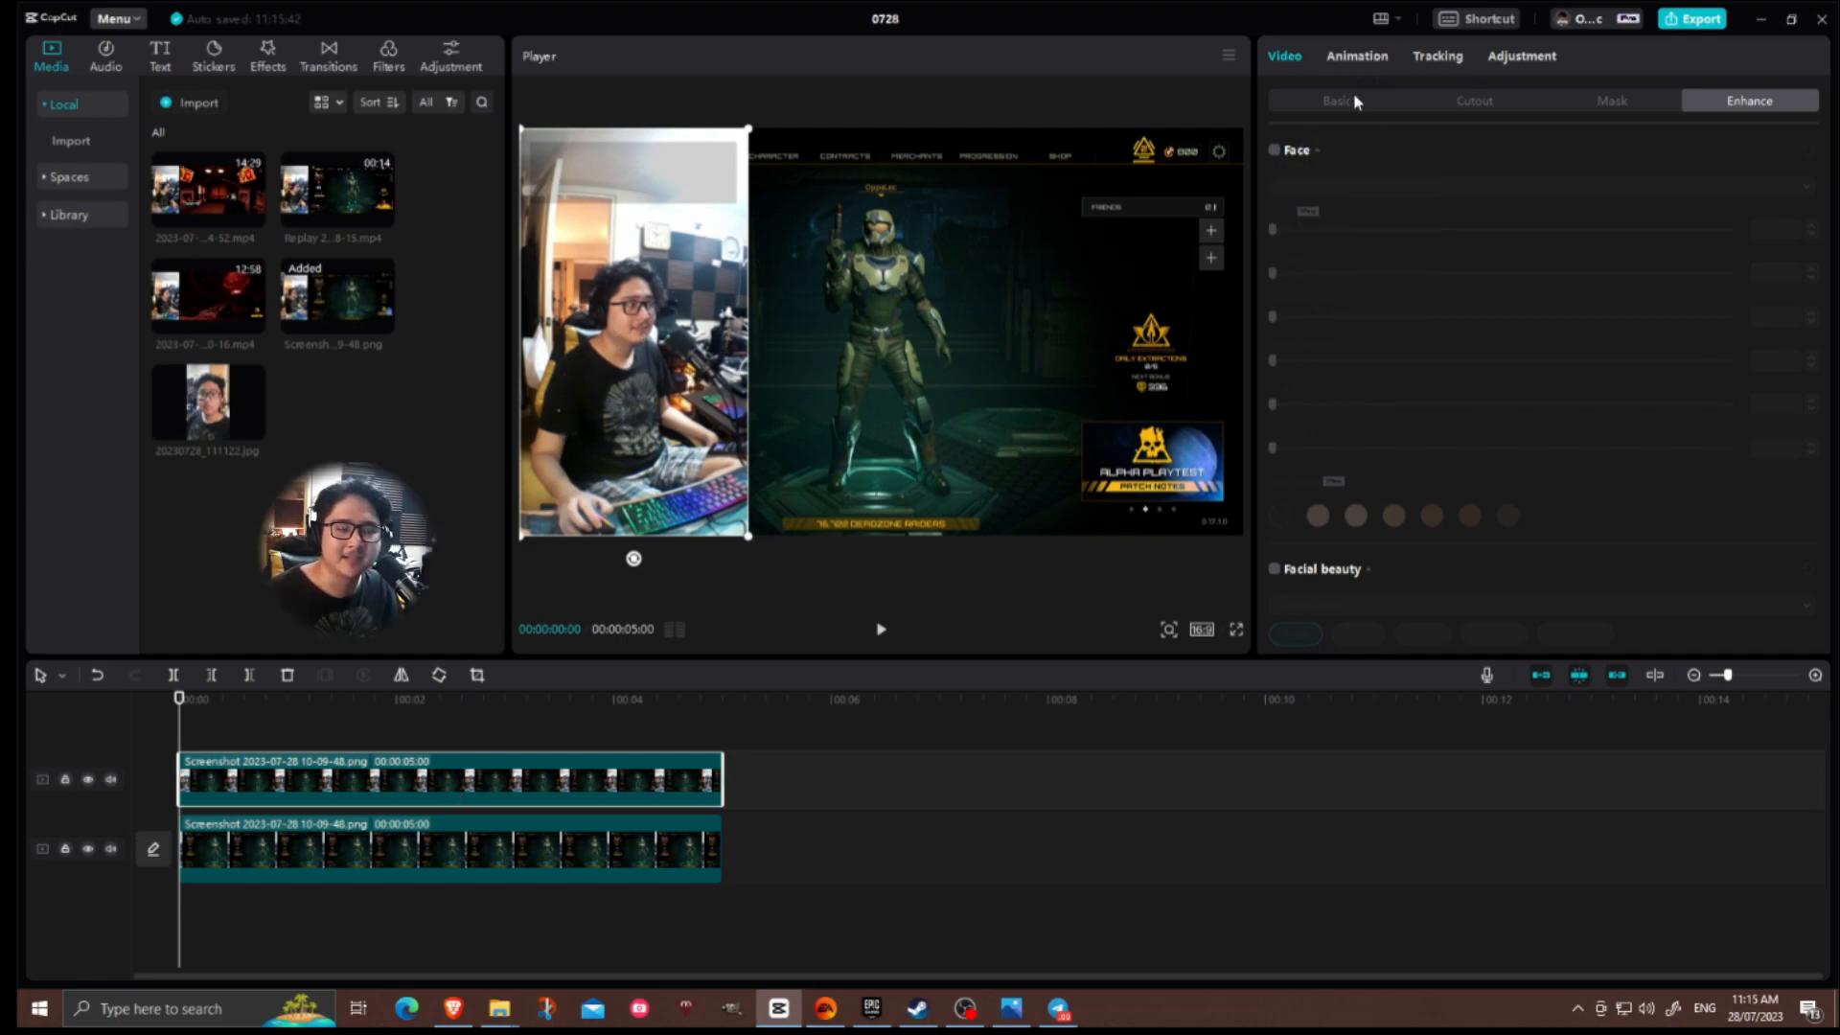
# Remove the webcam image's background with Auto cutout and enlarge the figure over the left half of the frame.
pyautogui.click(1466, 100)
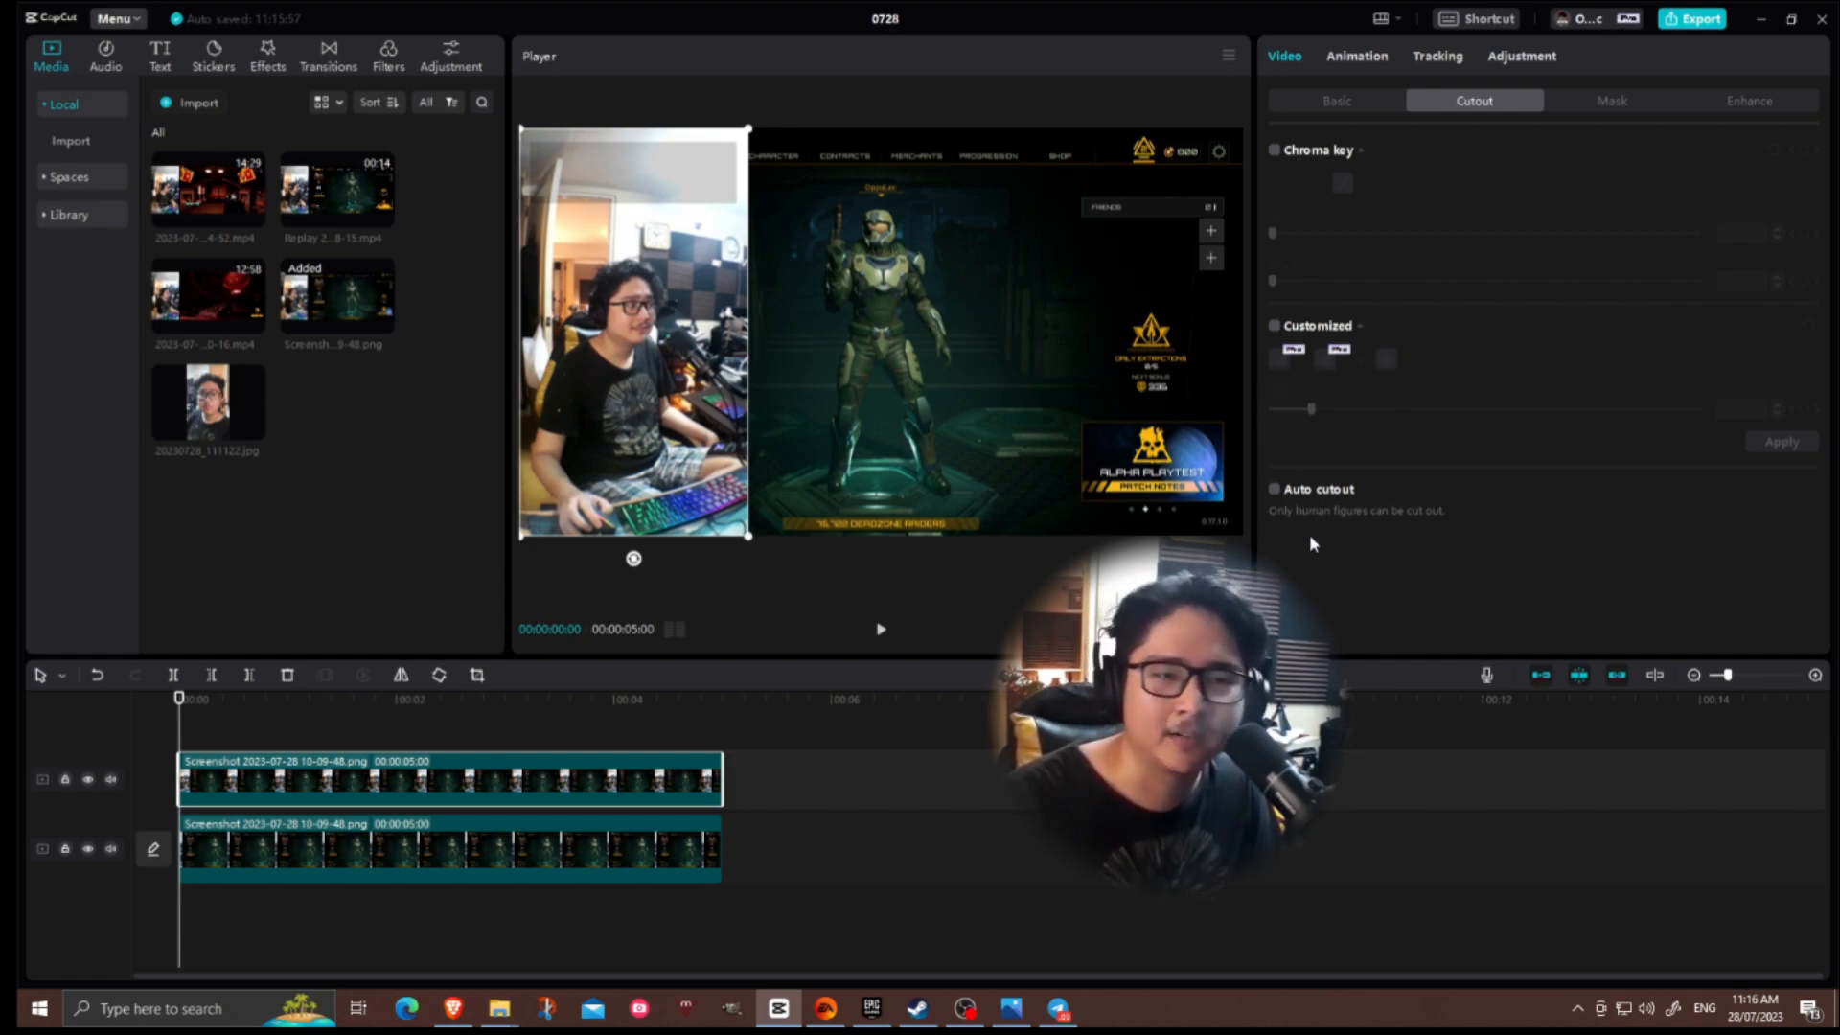
pyautogui.click(1275, 490)
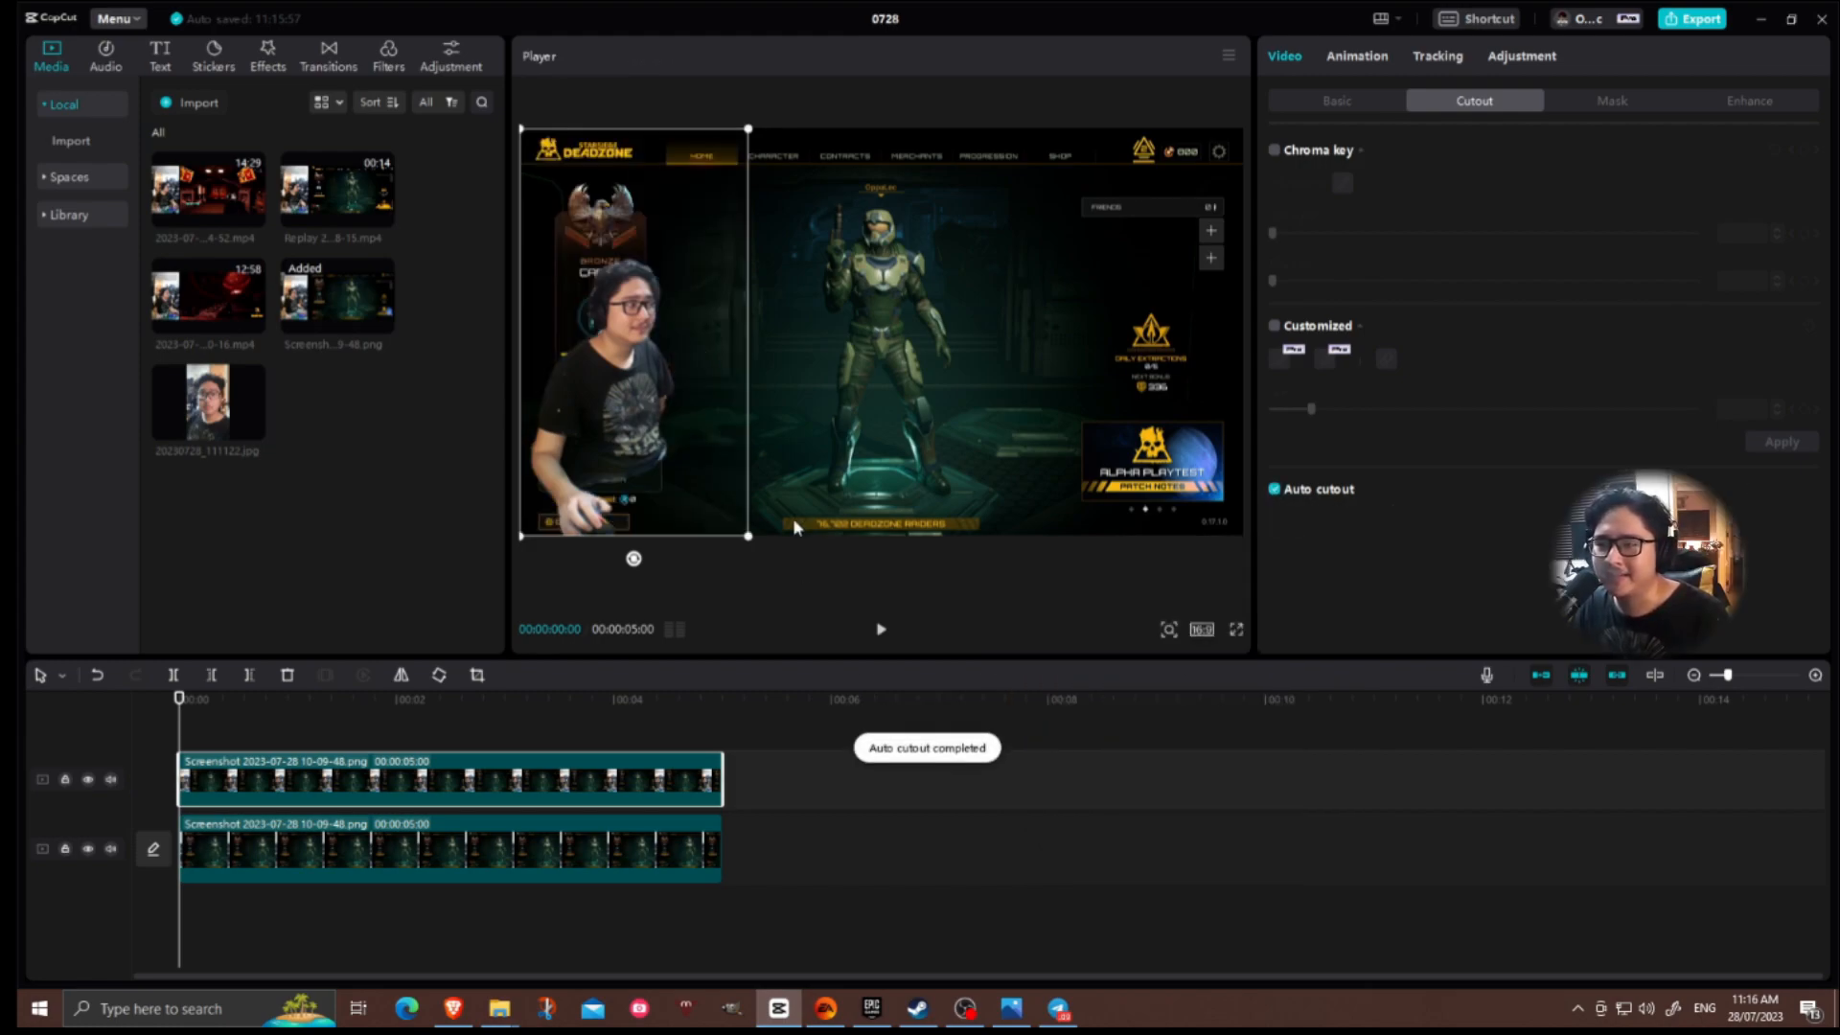
pyautogui.click(1055, 579)
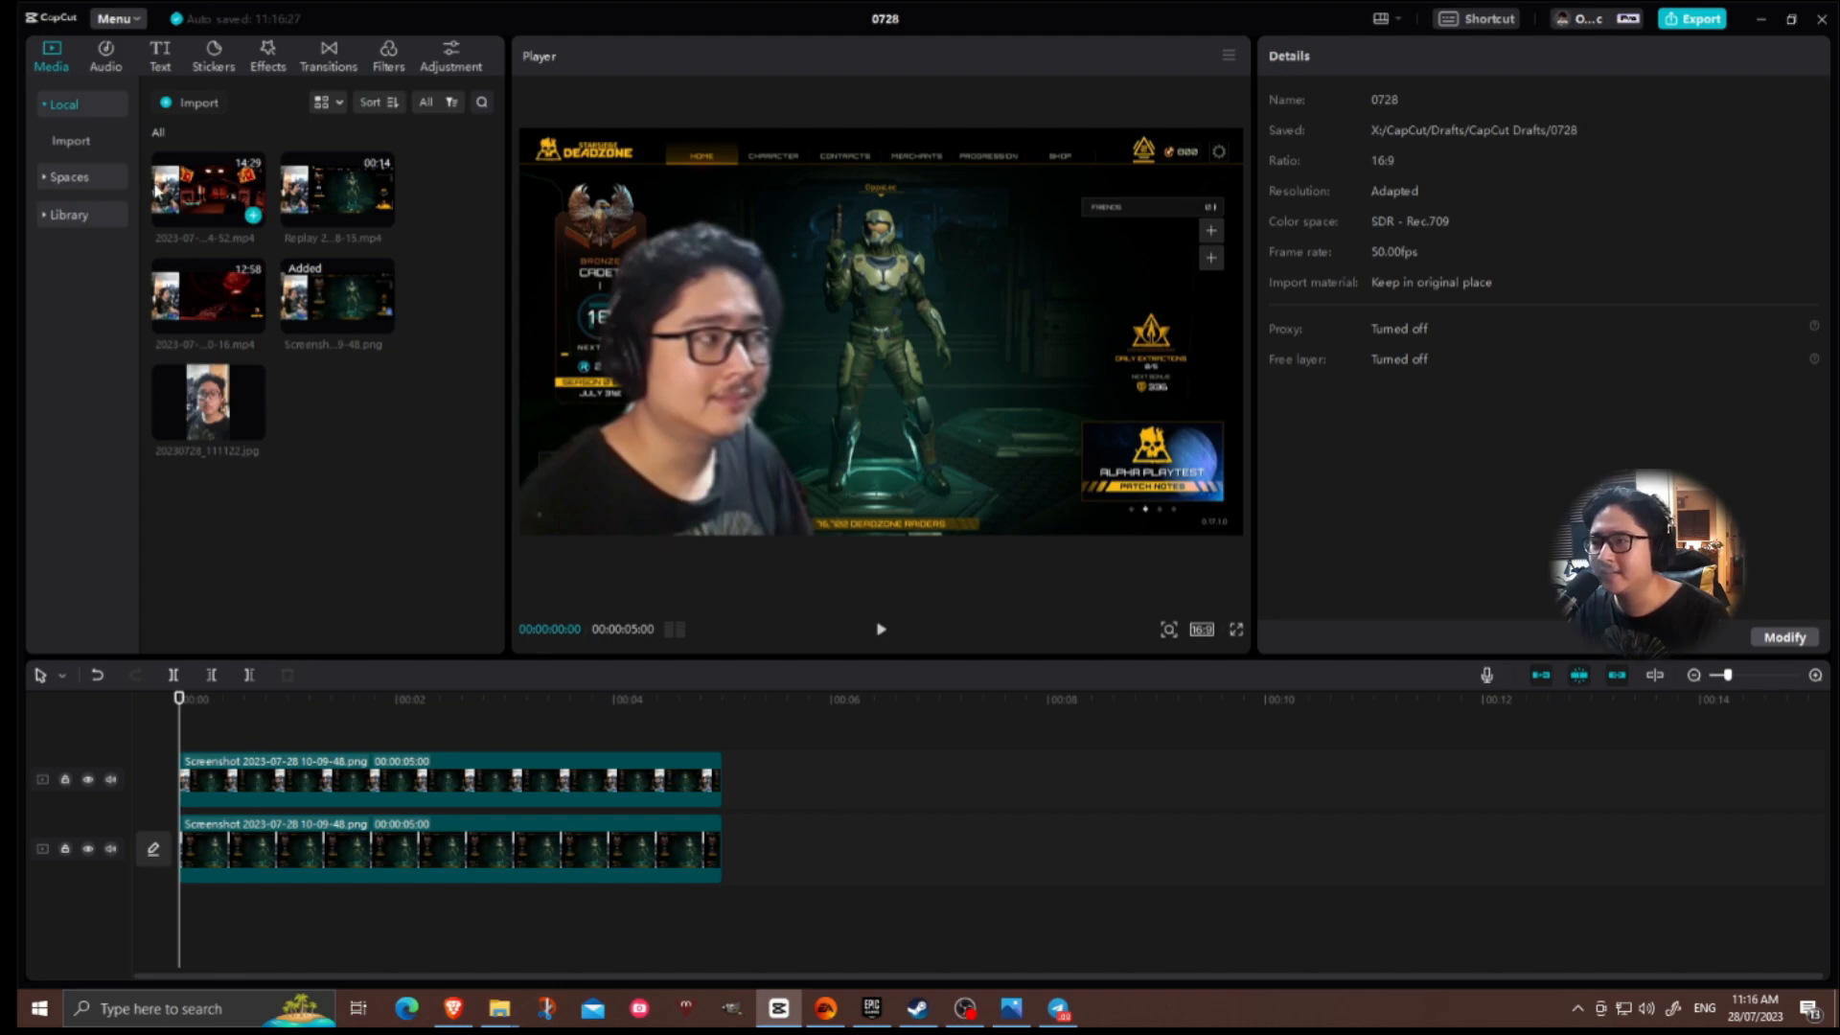
# Add a default text clip on a new track at the start of the timeline and set its font to SinkinSans.
pyautogui.click(163, 58)
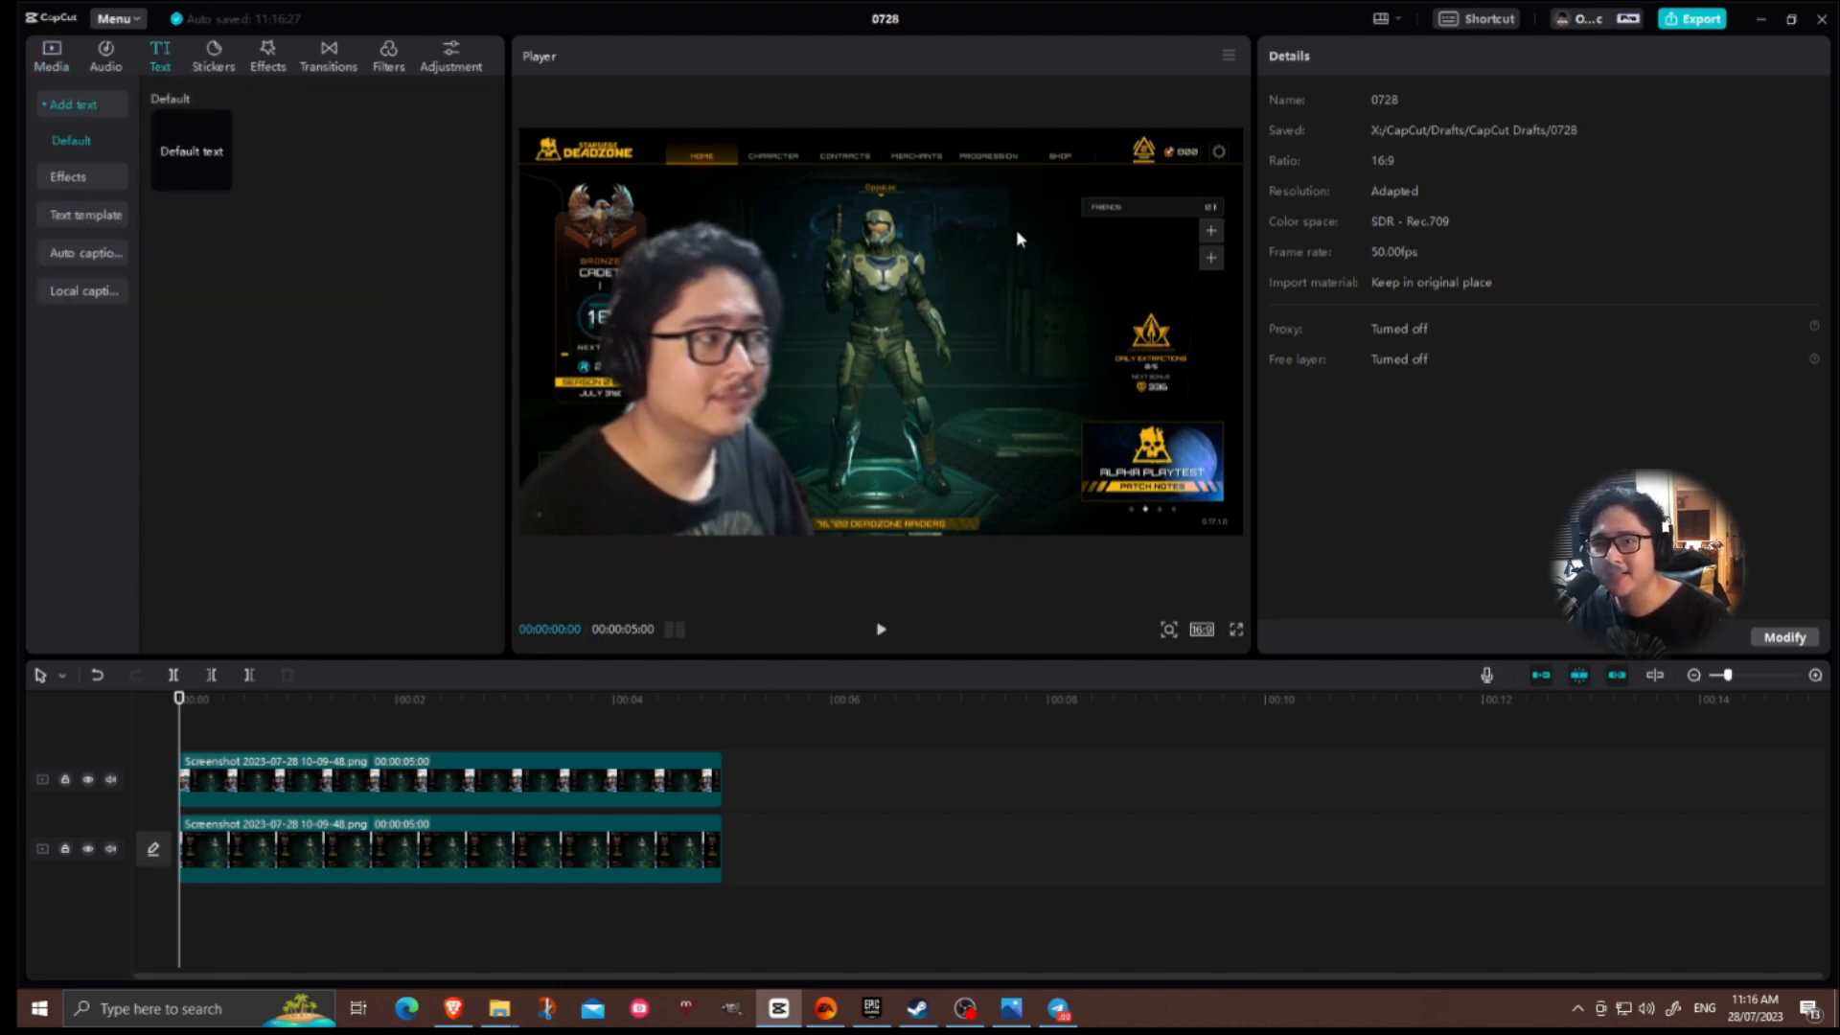
pyautogui.moveTo(220, 158); pyautogui.dragTo(182, 739)
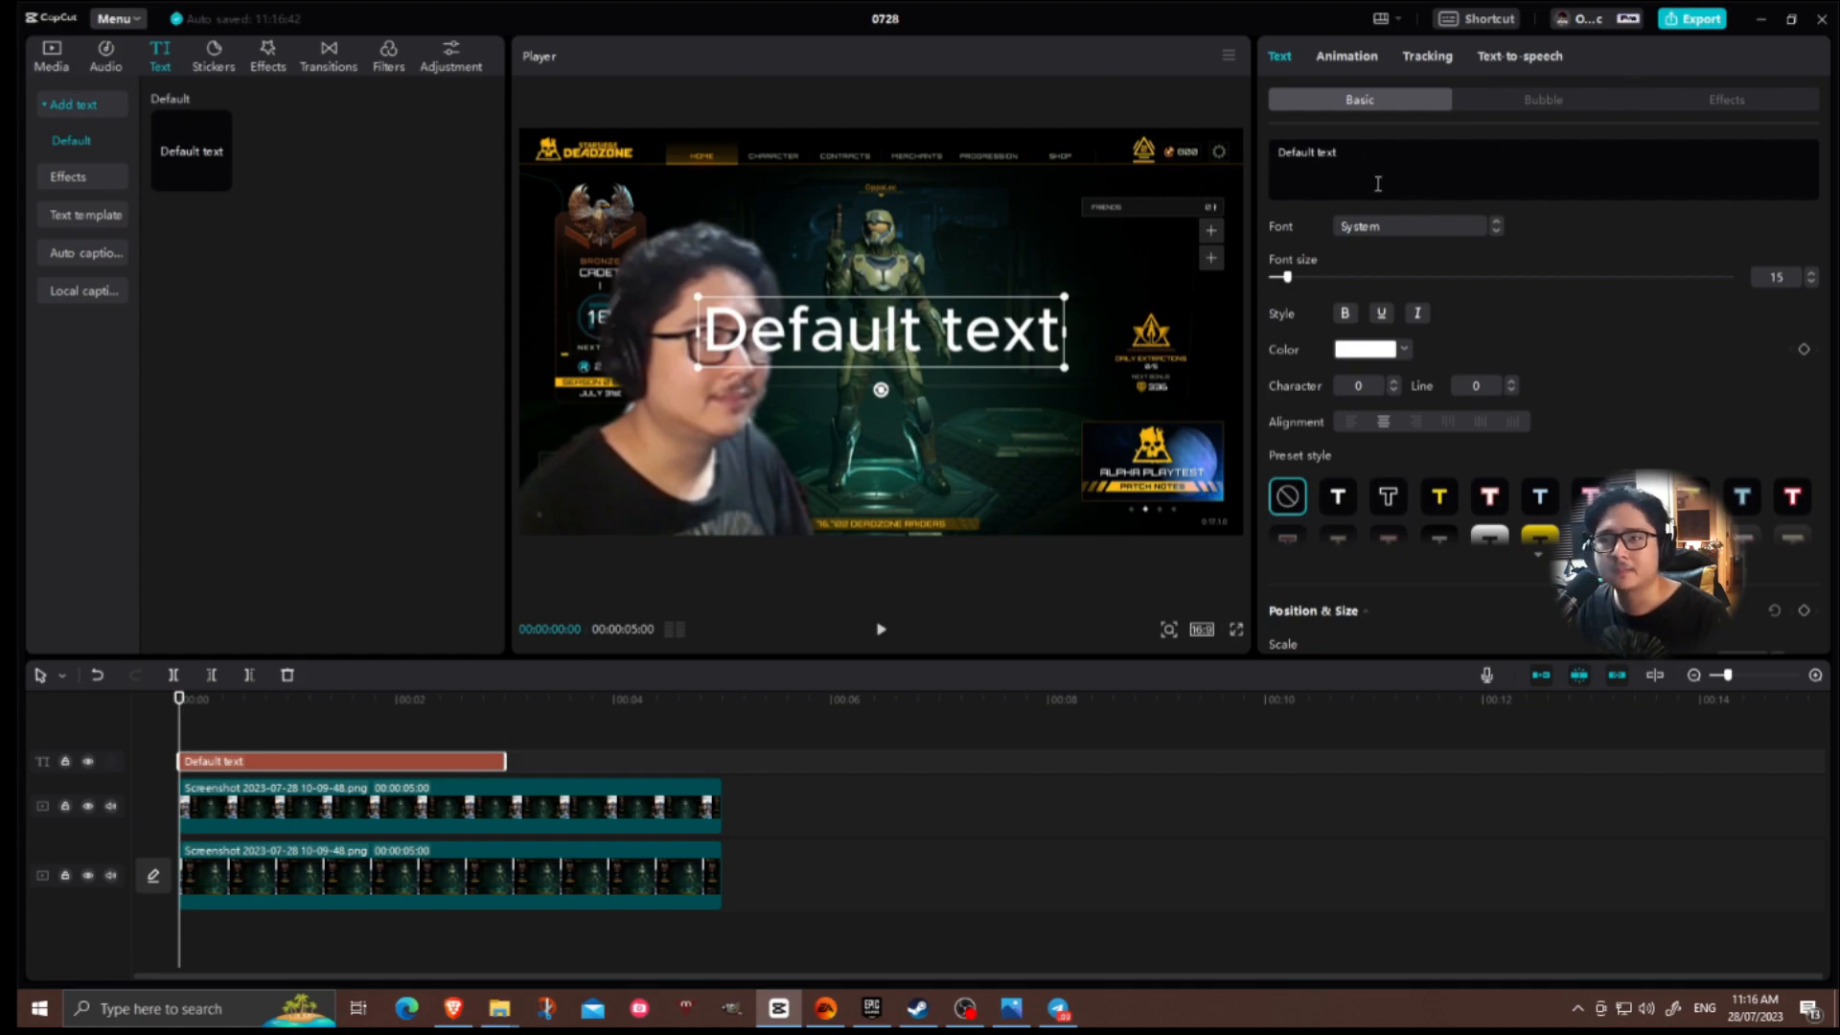
pyautogui.click(1441, 222)
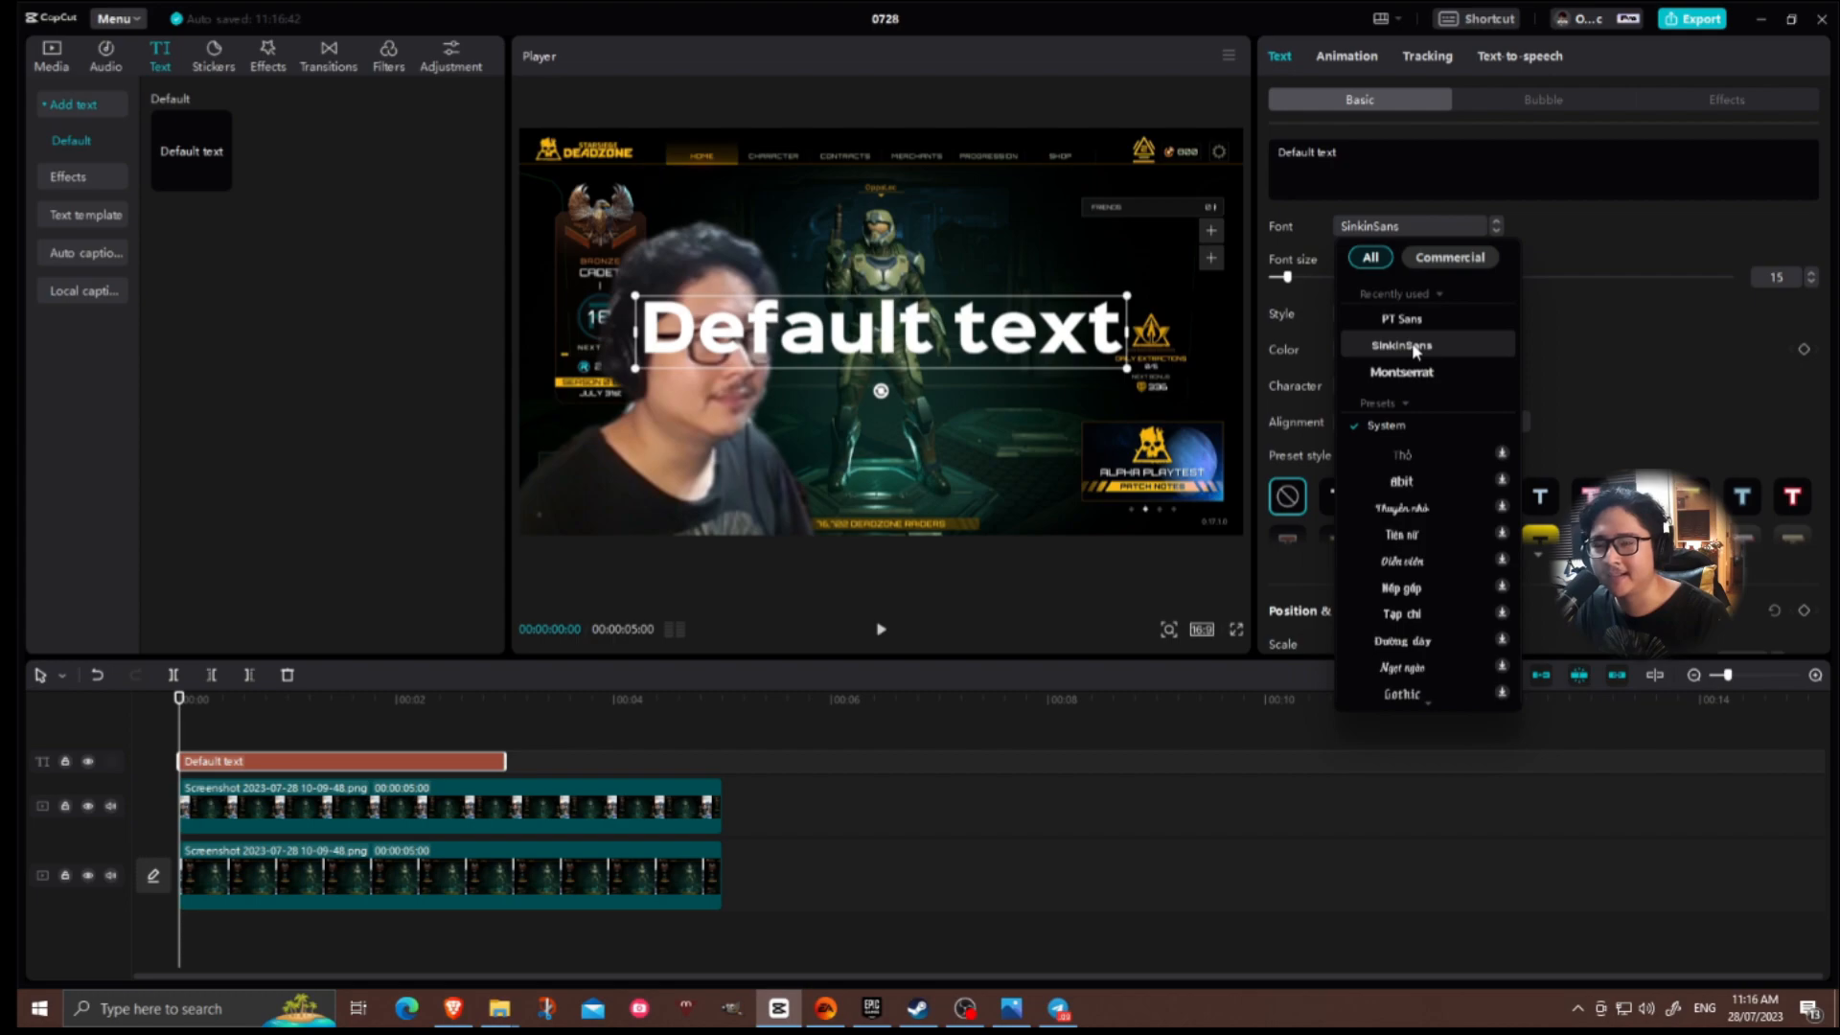
pyautogui.click(1412, 348)
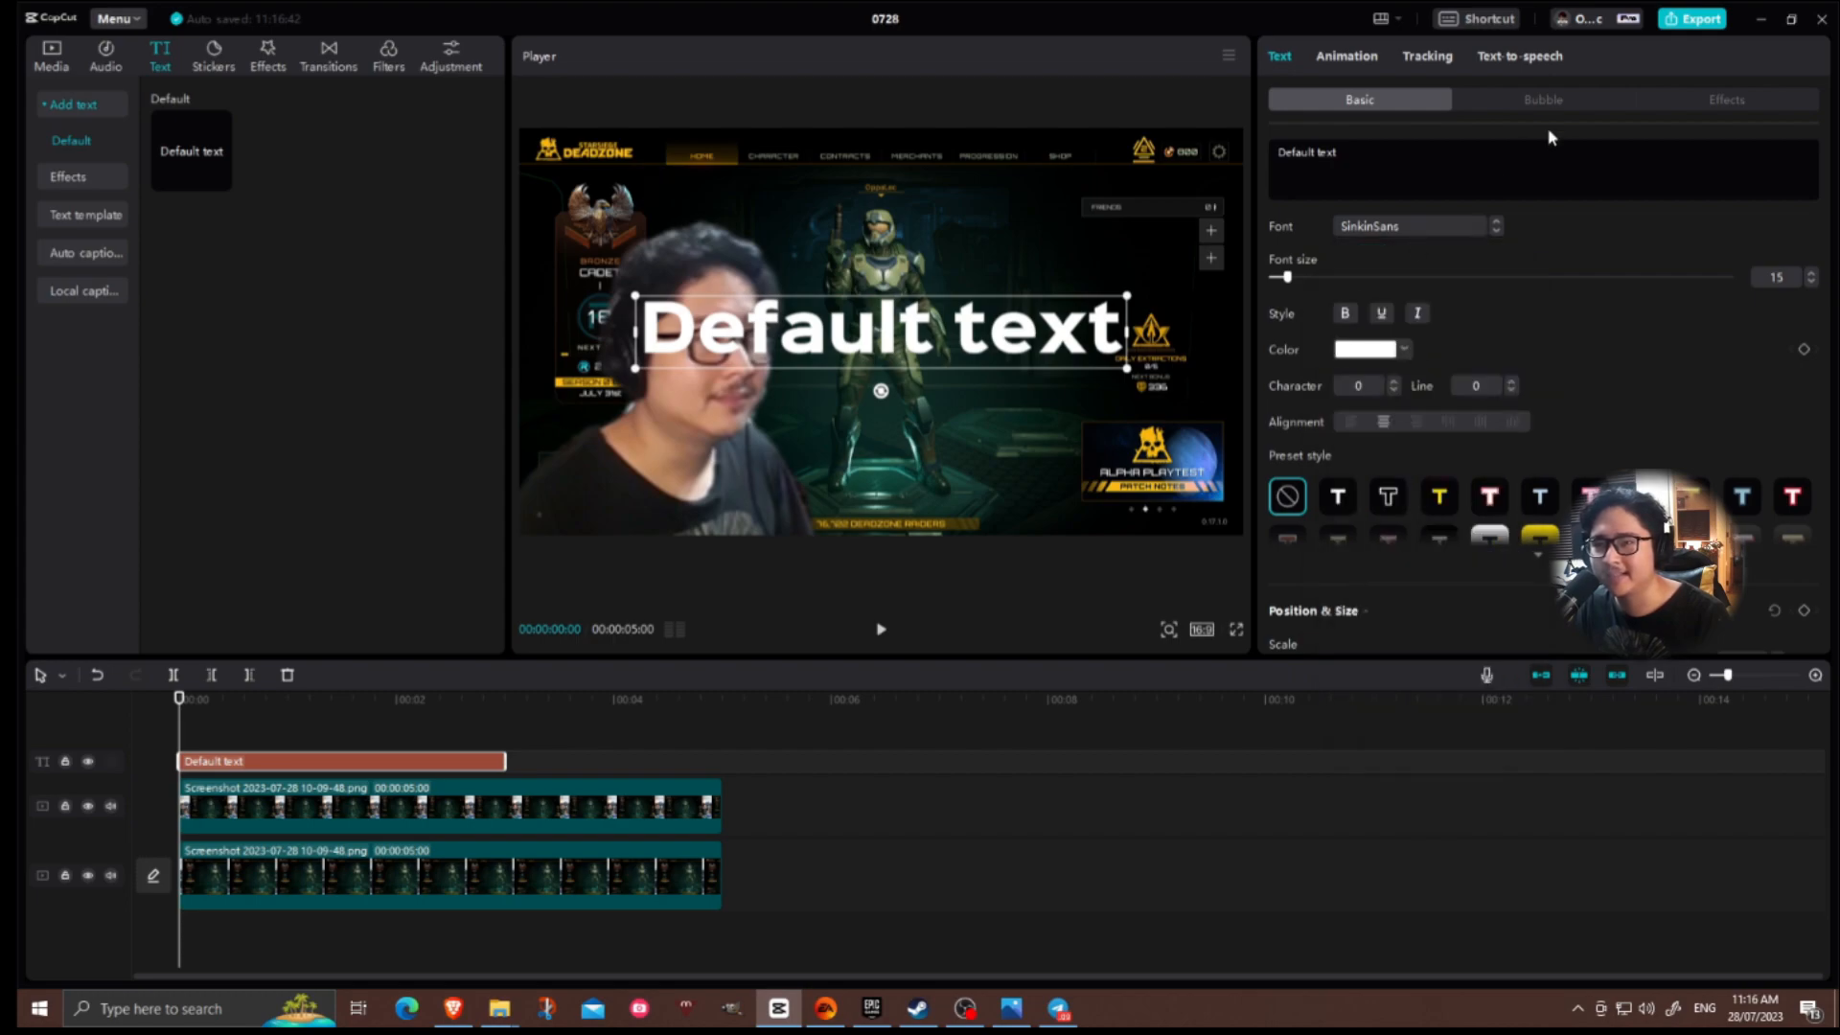
# Replace the default text with "MASTER CHIEF?!" and select the whole text.
pyautogui.click(1453, 189)
pyautogui.press('capslock')
pyautogui.write('M')
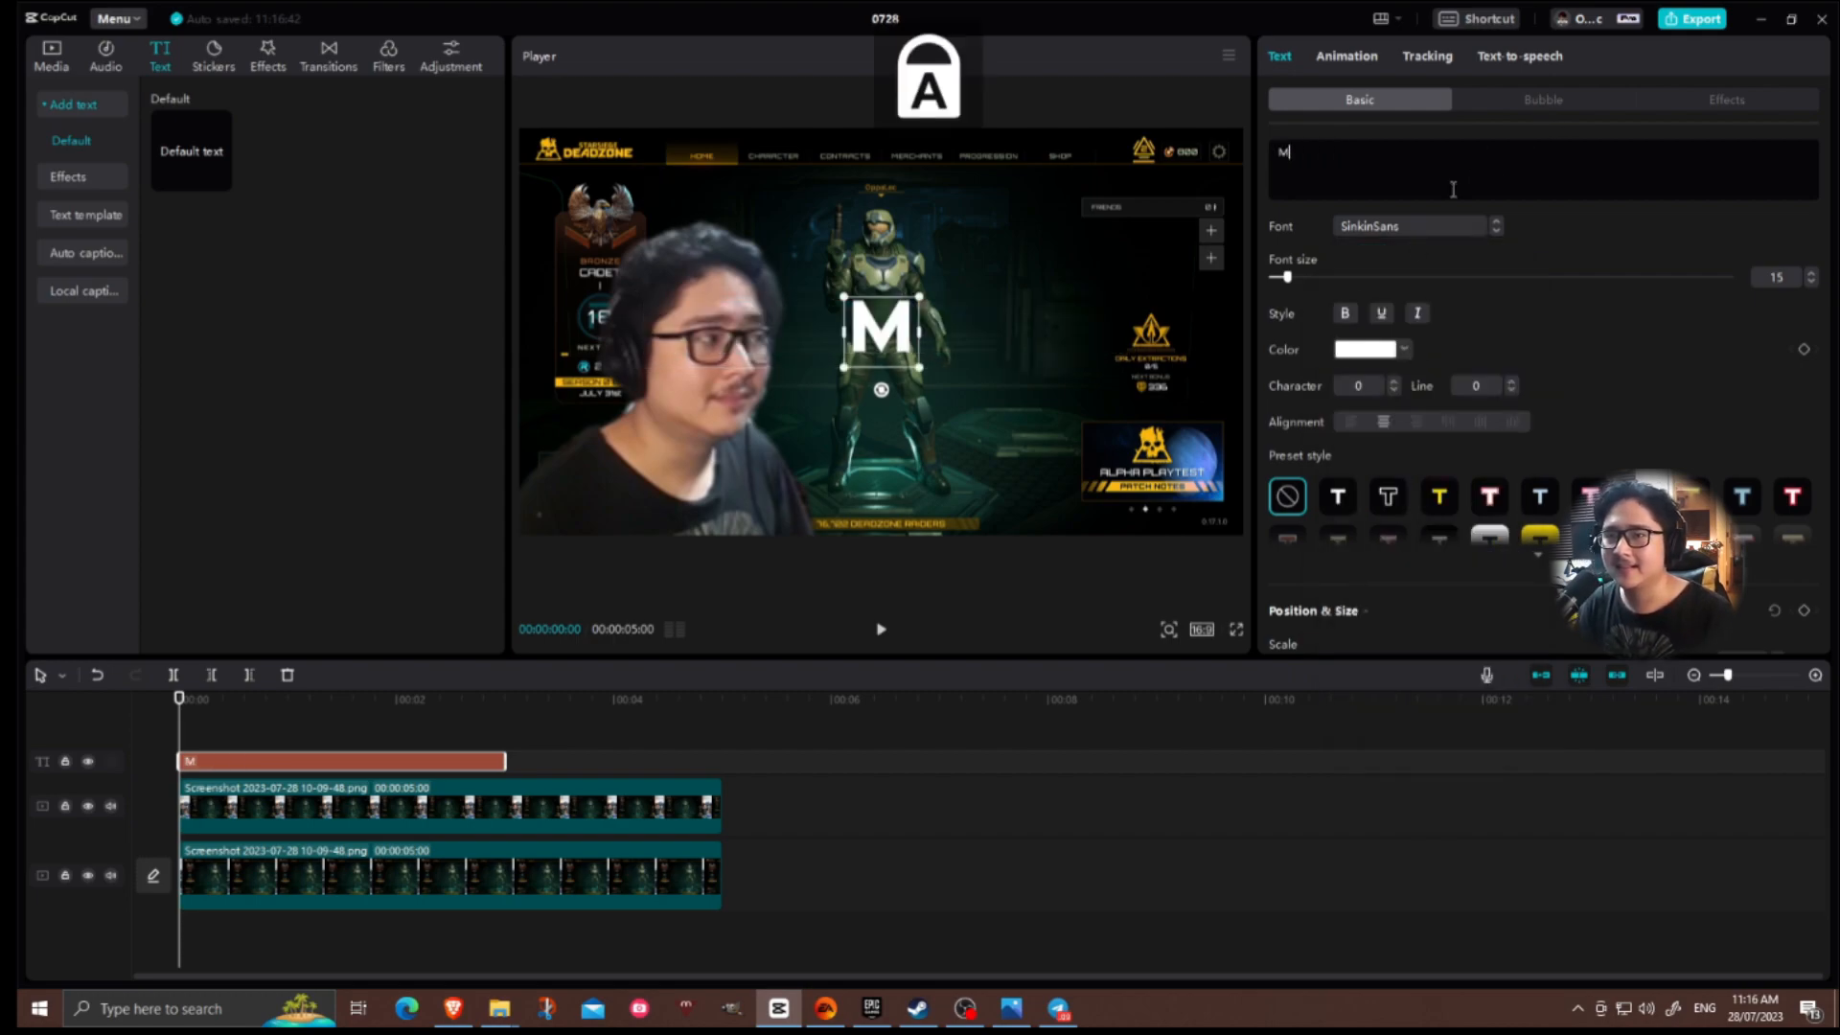
pyautogui.write('ASTER CHIEGF')
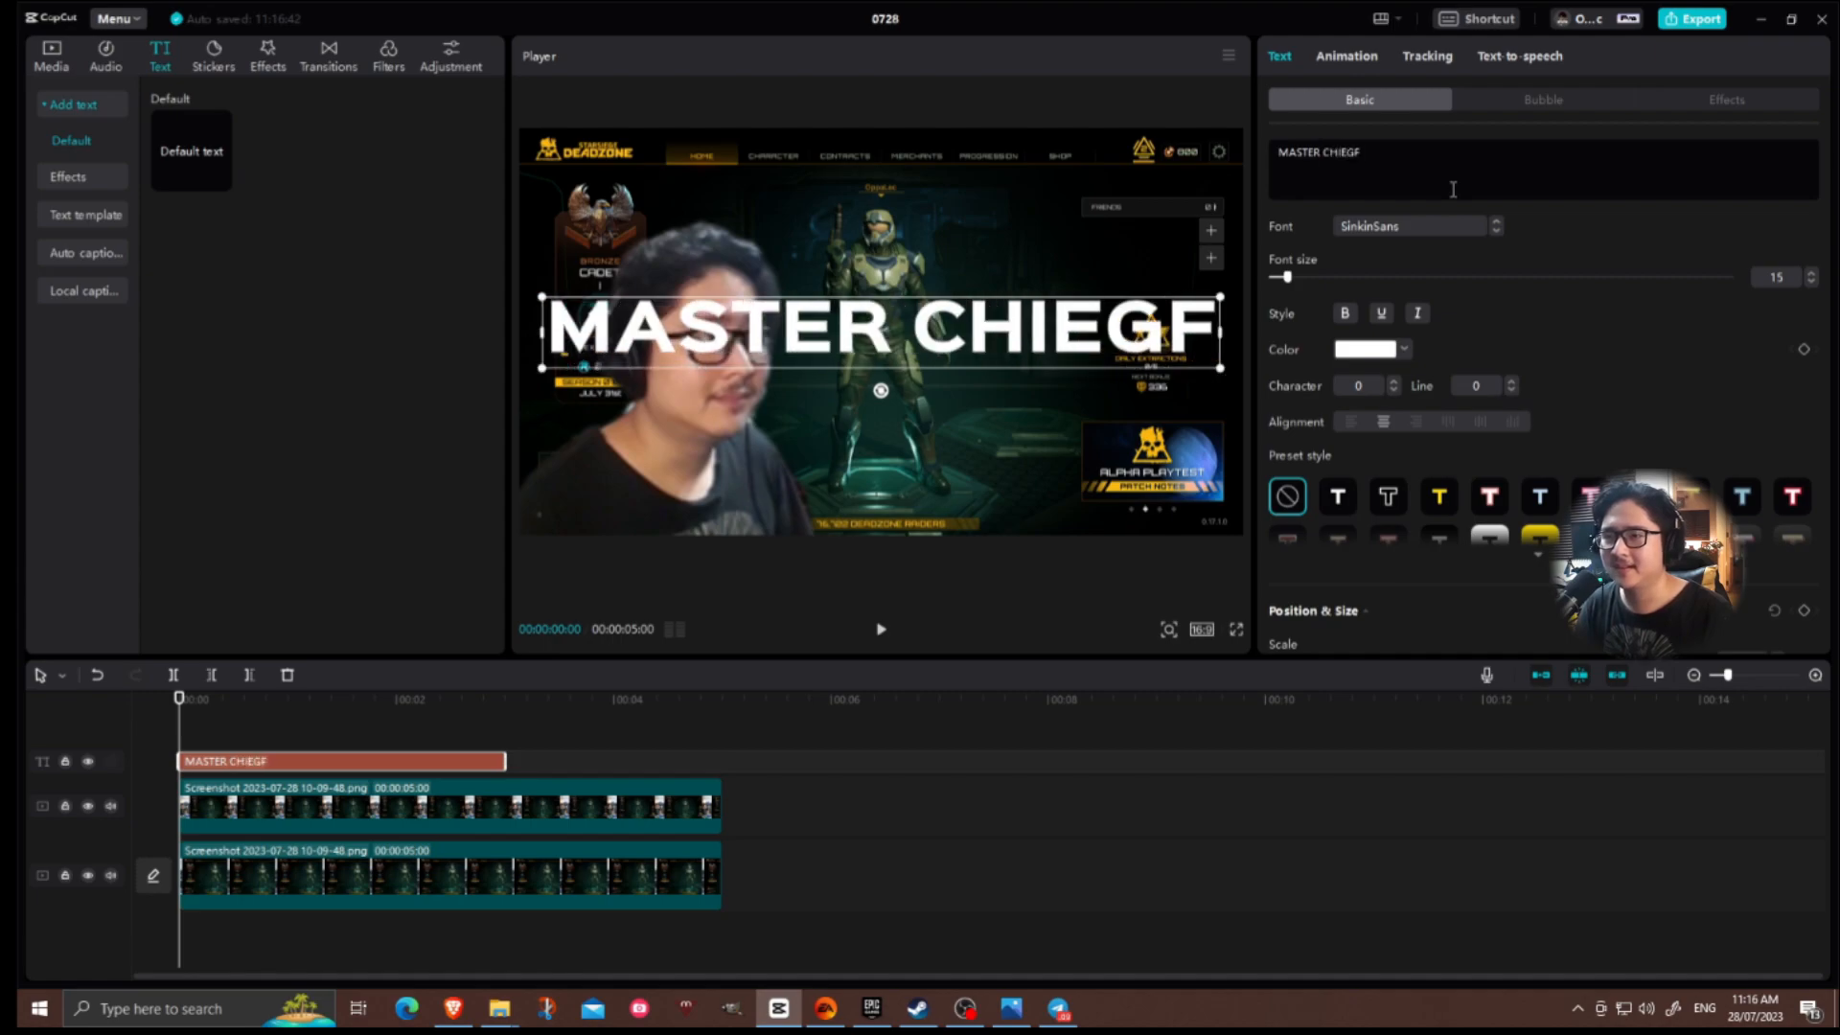
pyautogui.press('BackSpace')
pyautogui.press('BackSpace')
pyautogui.write('GF?')
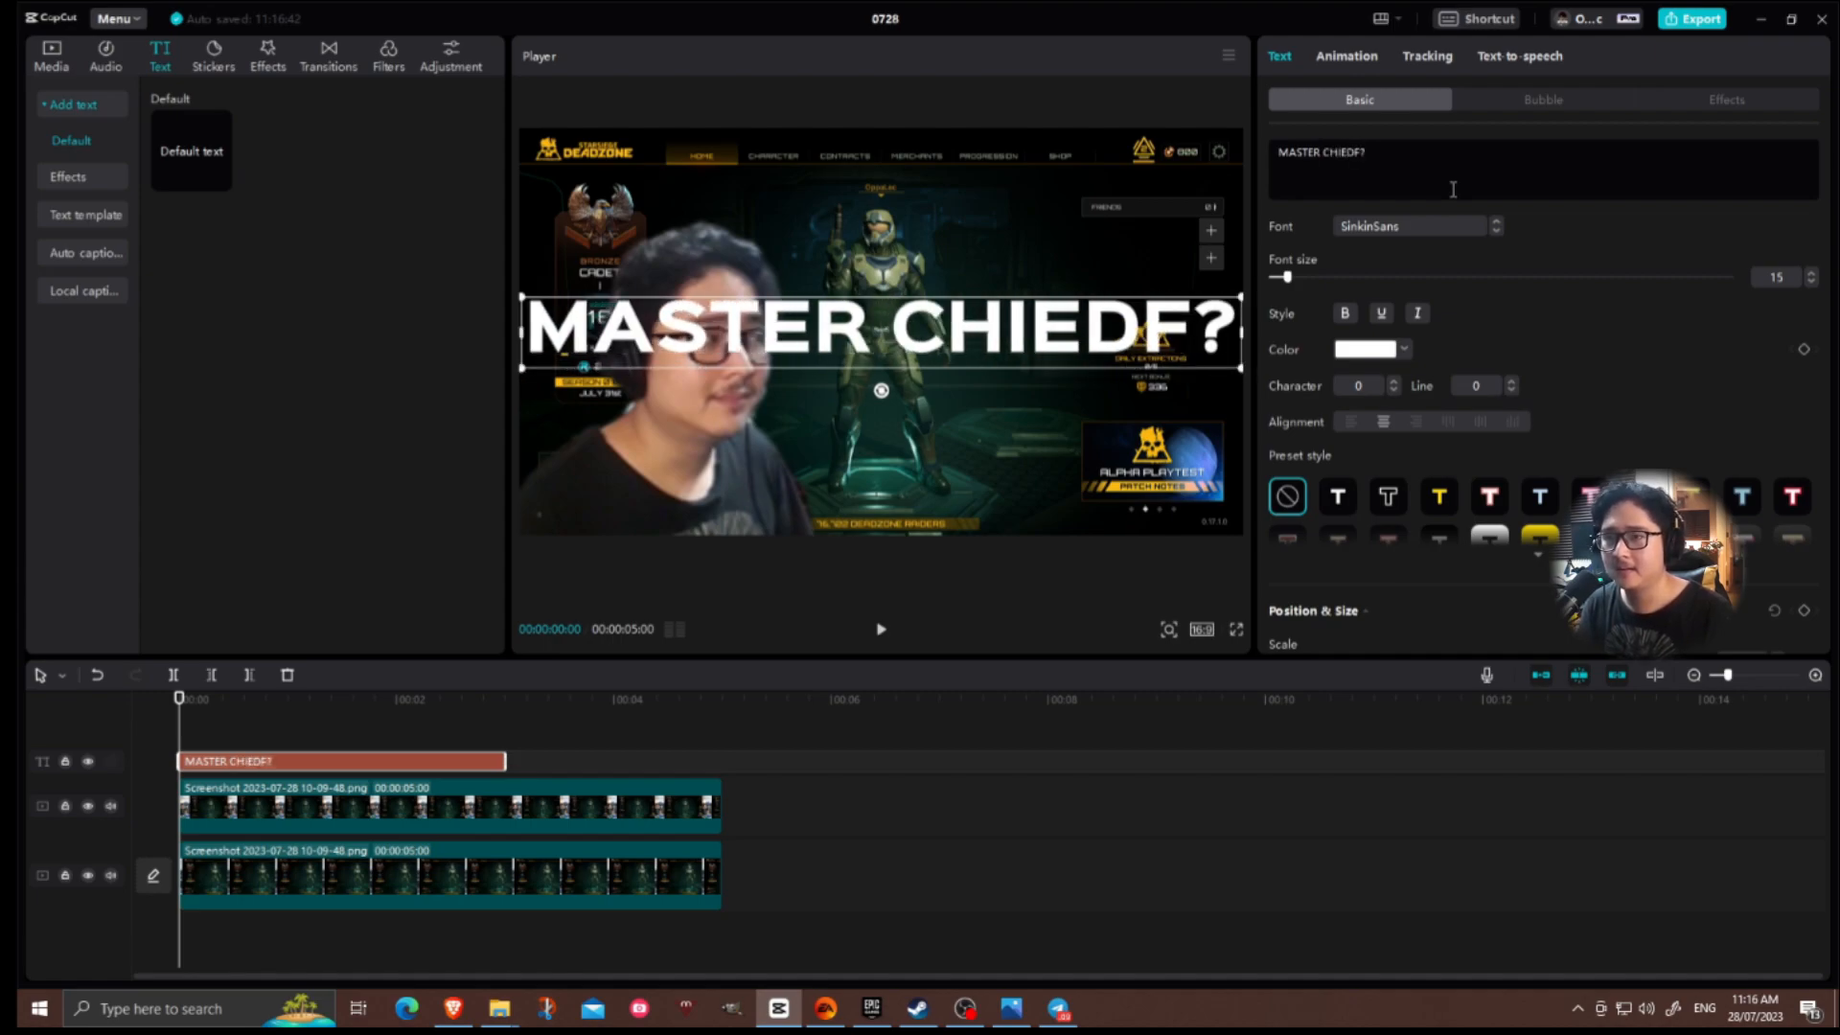
pyautogui.press('BackSpace')
pyautogui.press('BackSpace')
pyautogui.press('BackSpace')
pyautogui.write('F?!')
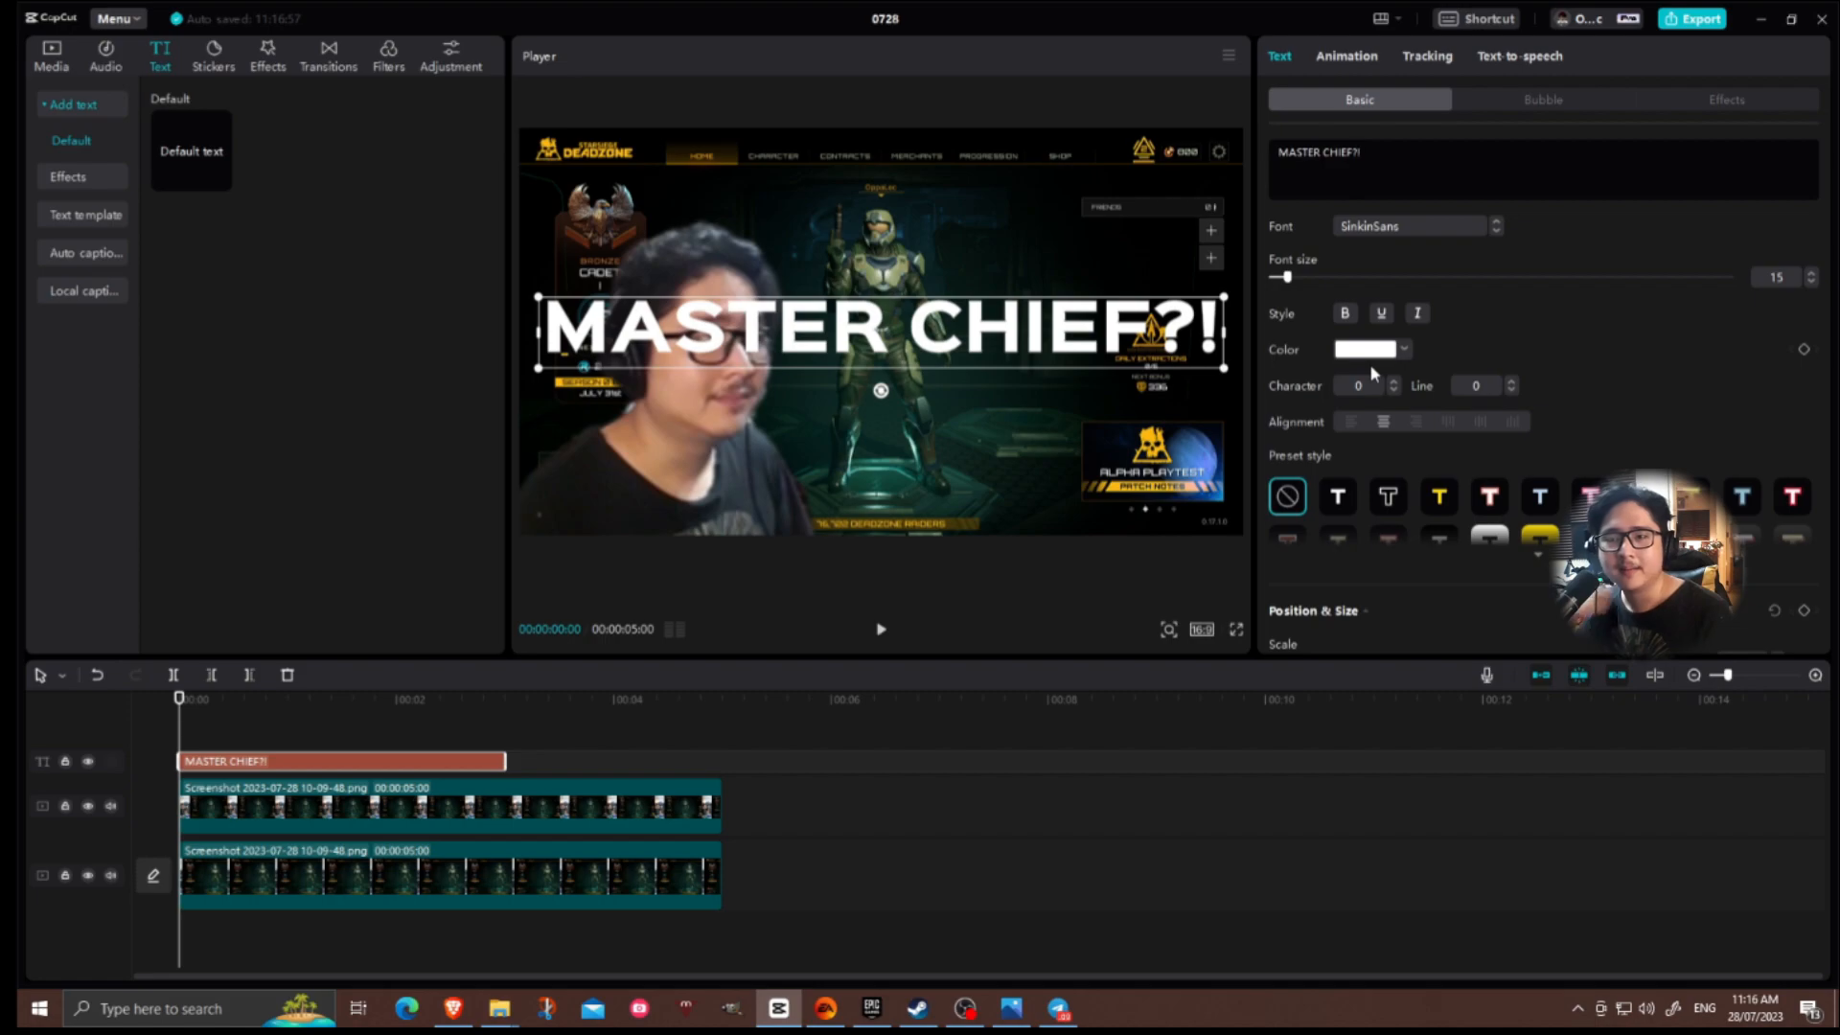
pyautogui.hotkey('ctrl', 'a')
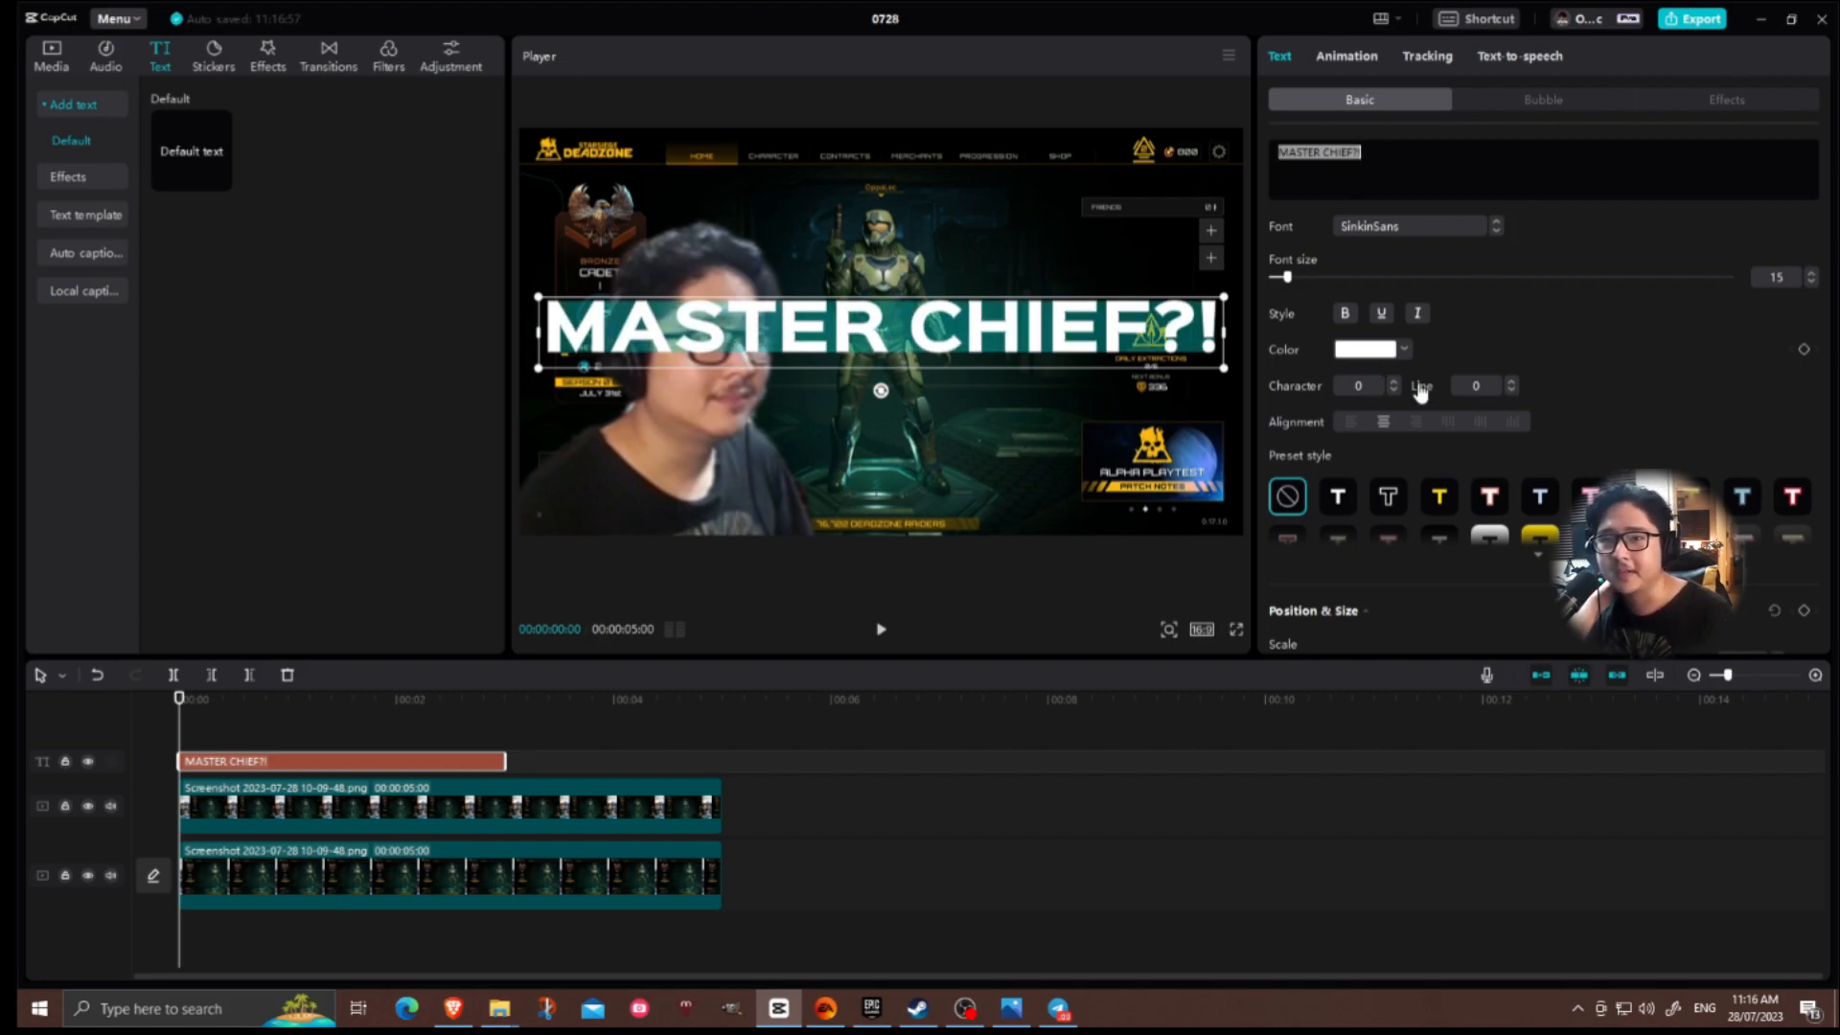
# Give the MASTER CHIEF?! title the yellow preset style with black outline, recoloured to amber, and move it up above the figure's glasses.
pyautogui.click(1440, 499)
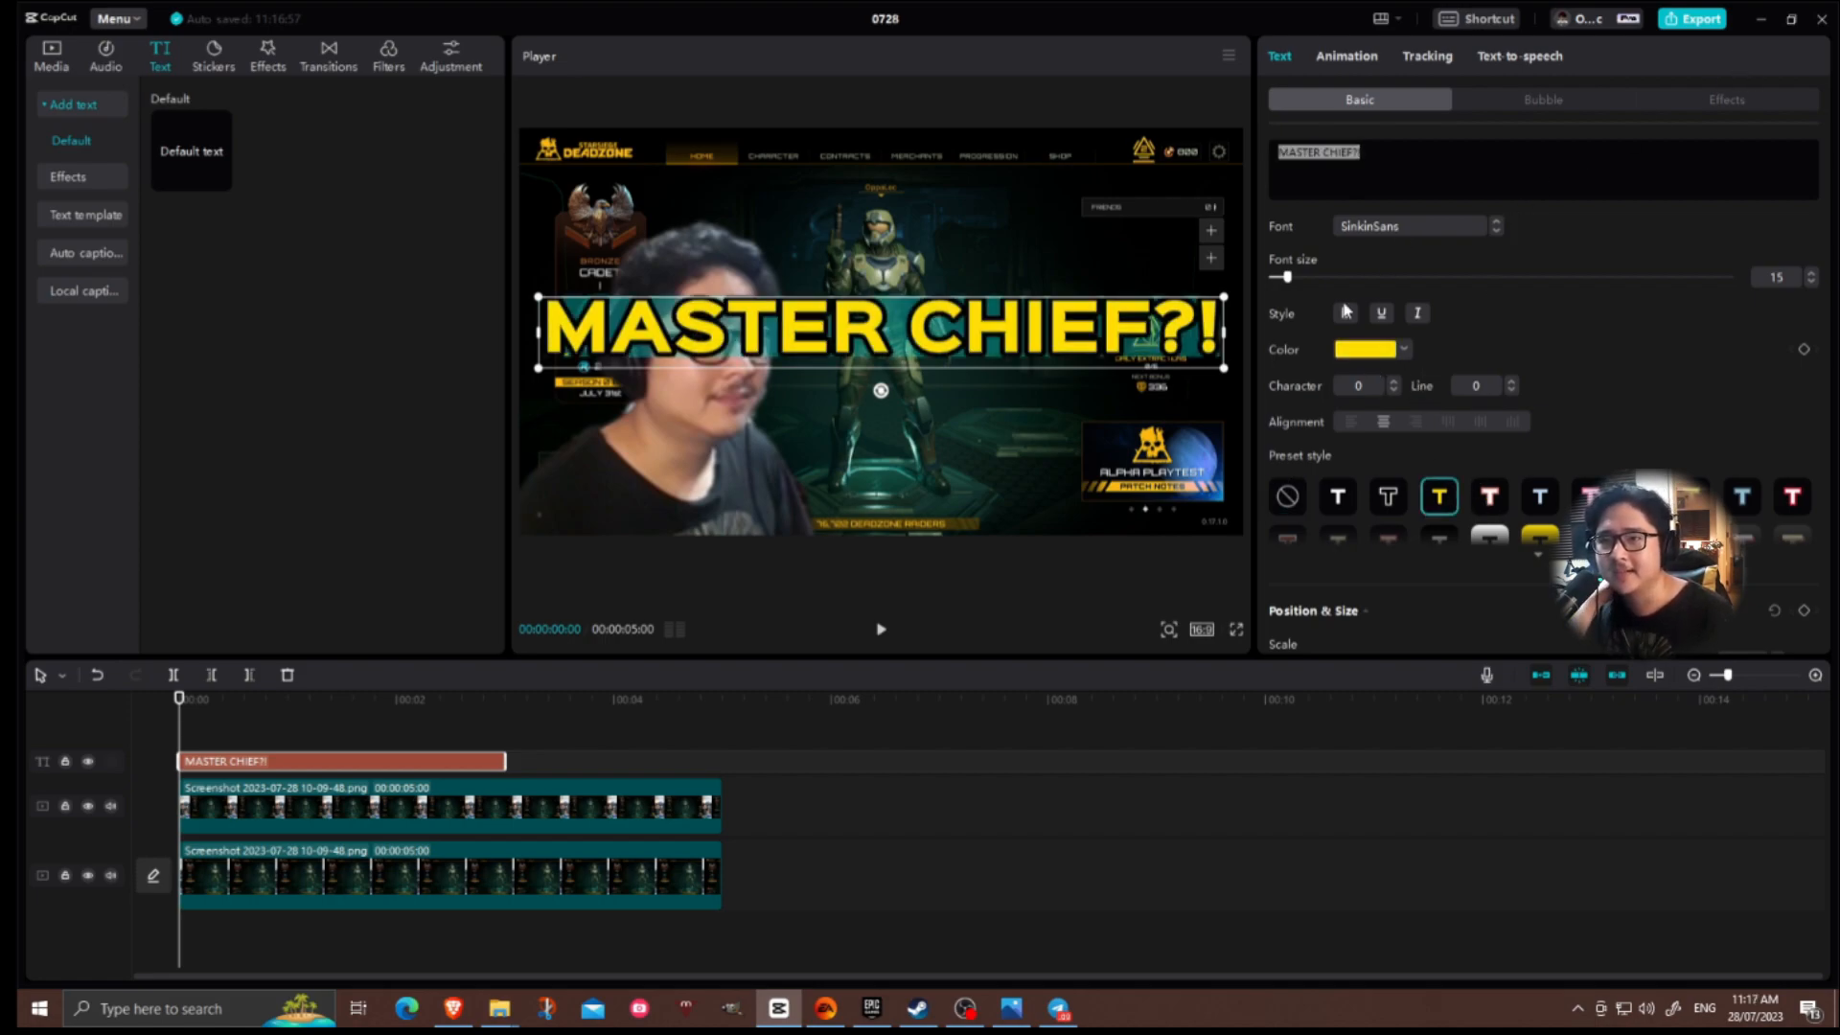
pyautogui.scroll(-10, 1527, 356)
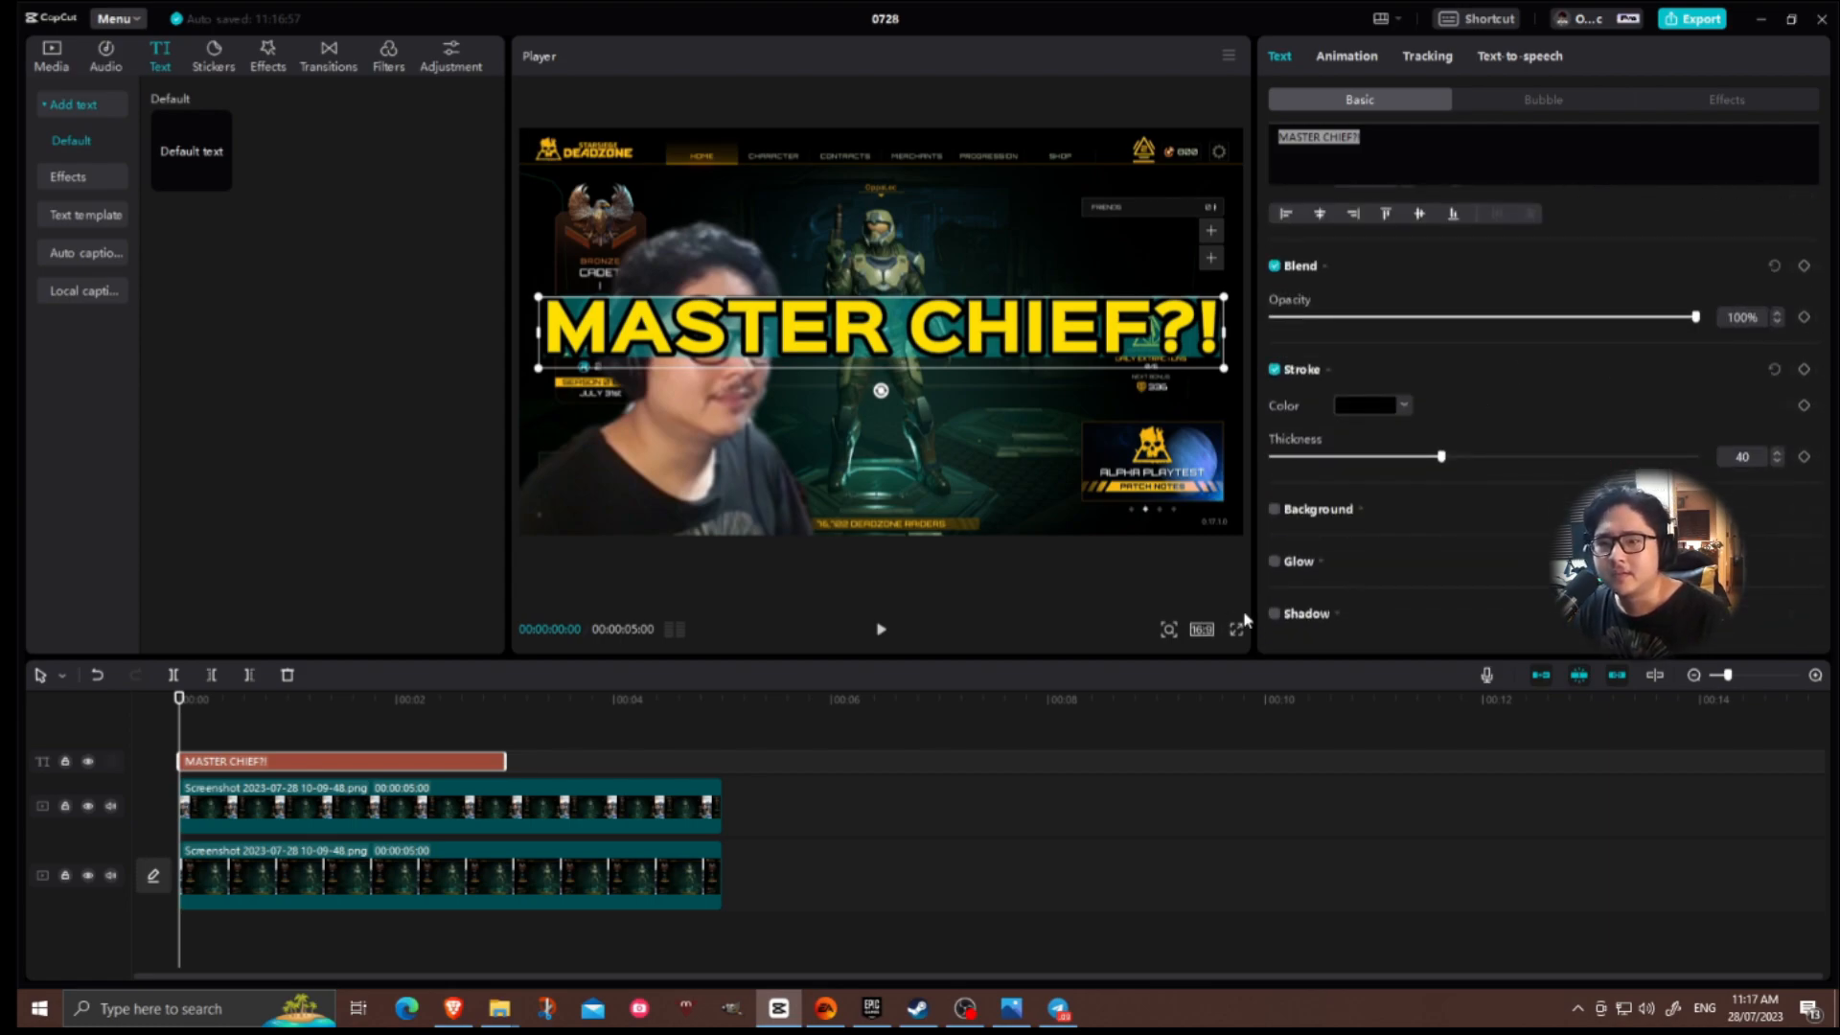
pyautogui.scroll(10, 1464, 206)
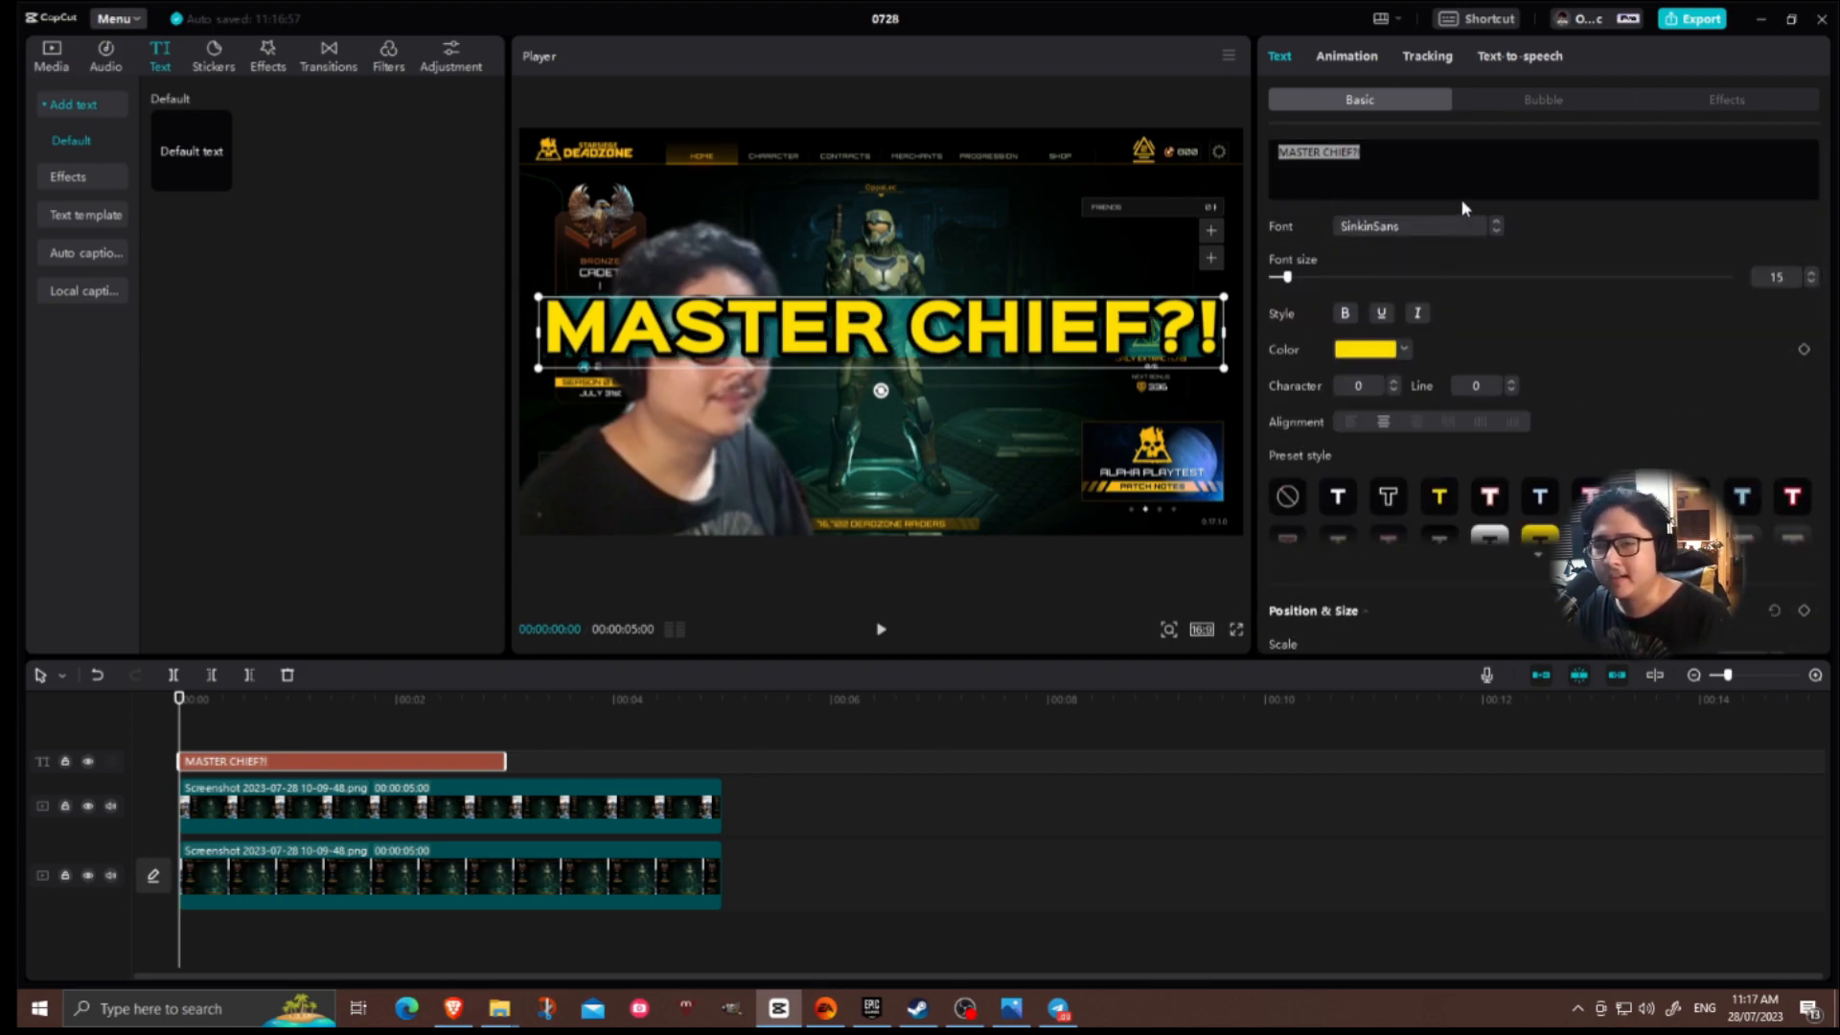
pyautogui.click(1387, 356)
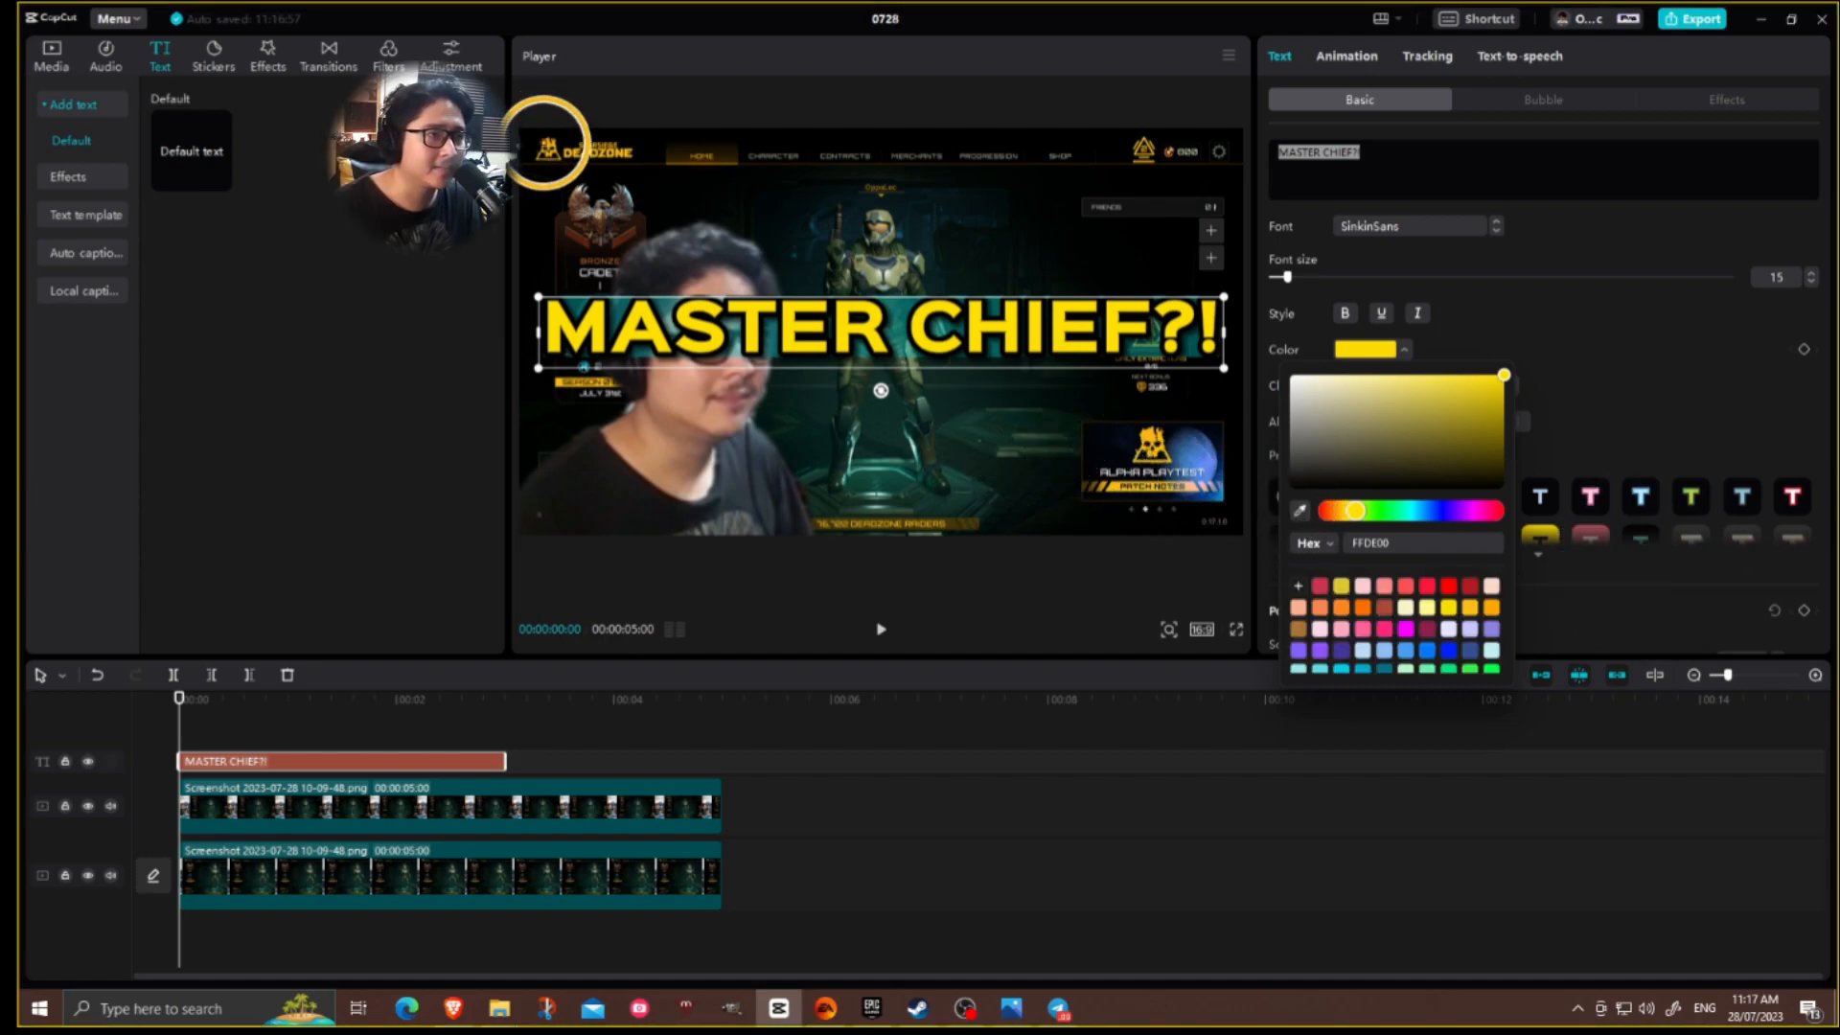
pyautogui.click(1647, 302)
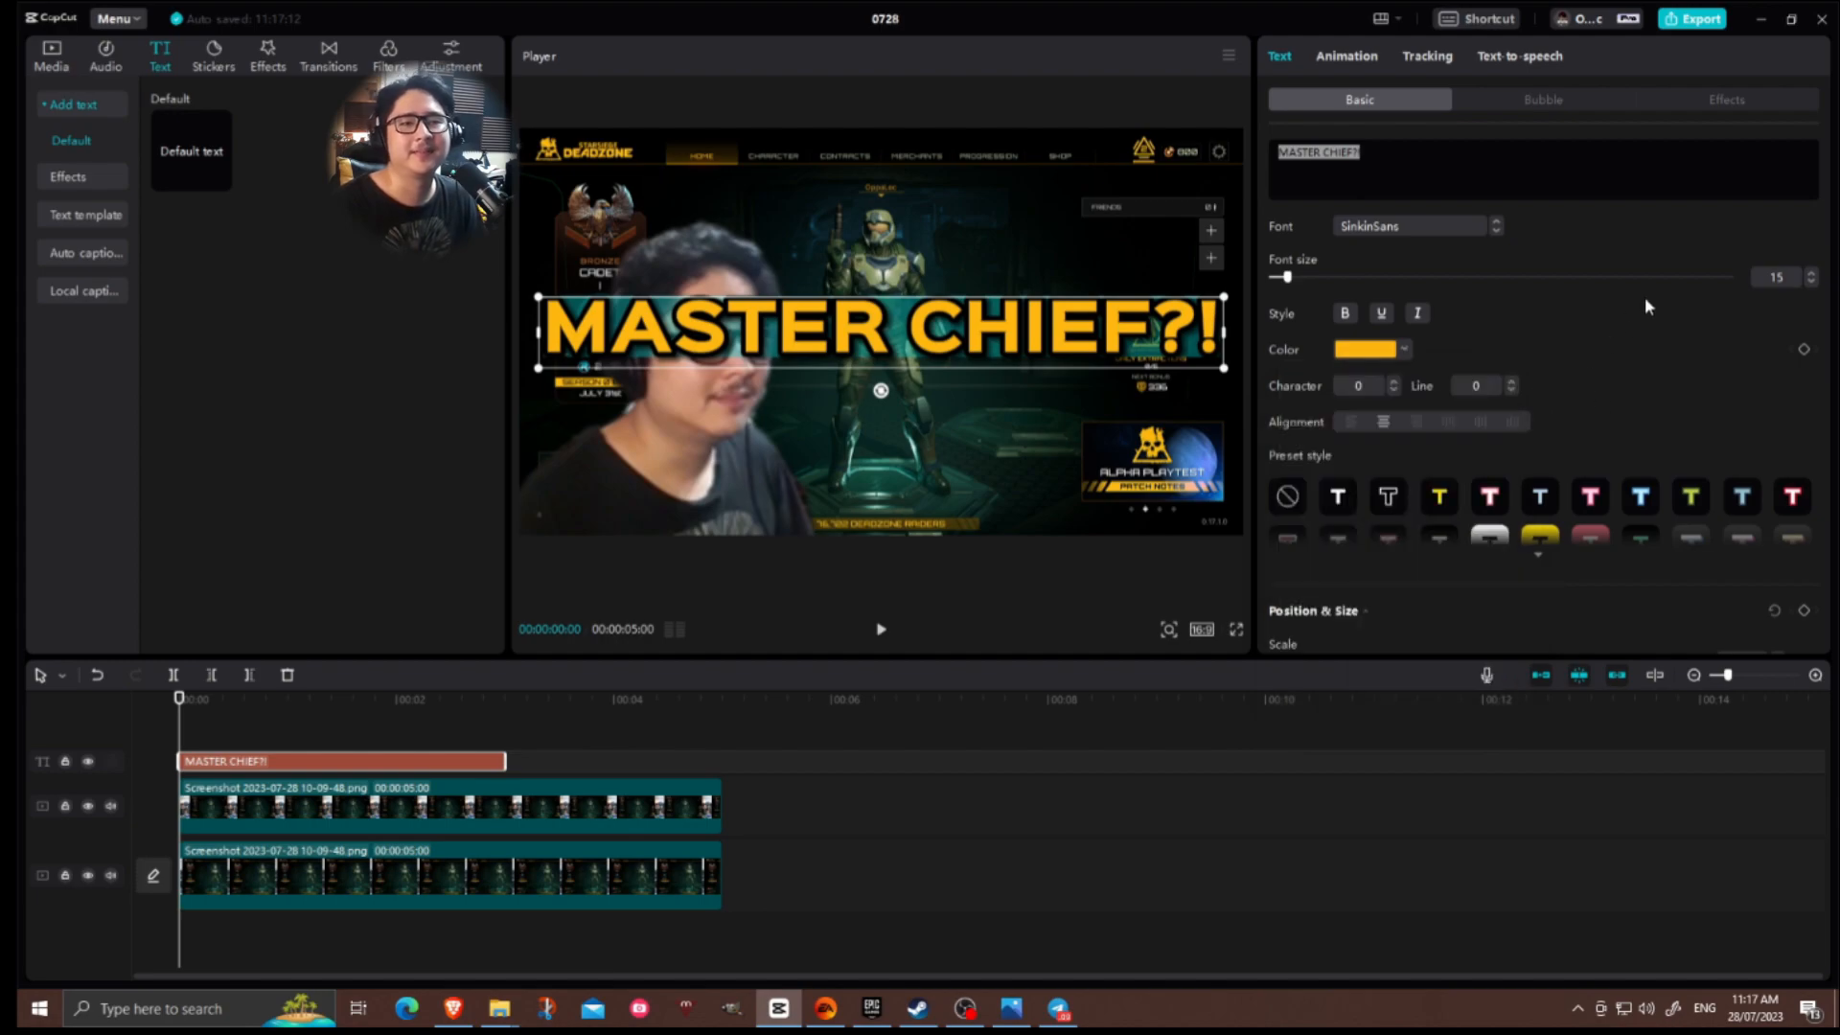
pyautogui.moveTo(949, 340); pyautogui.dragTo(947, 247)
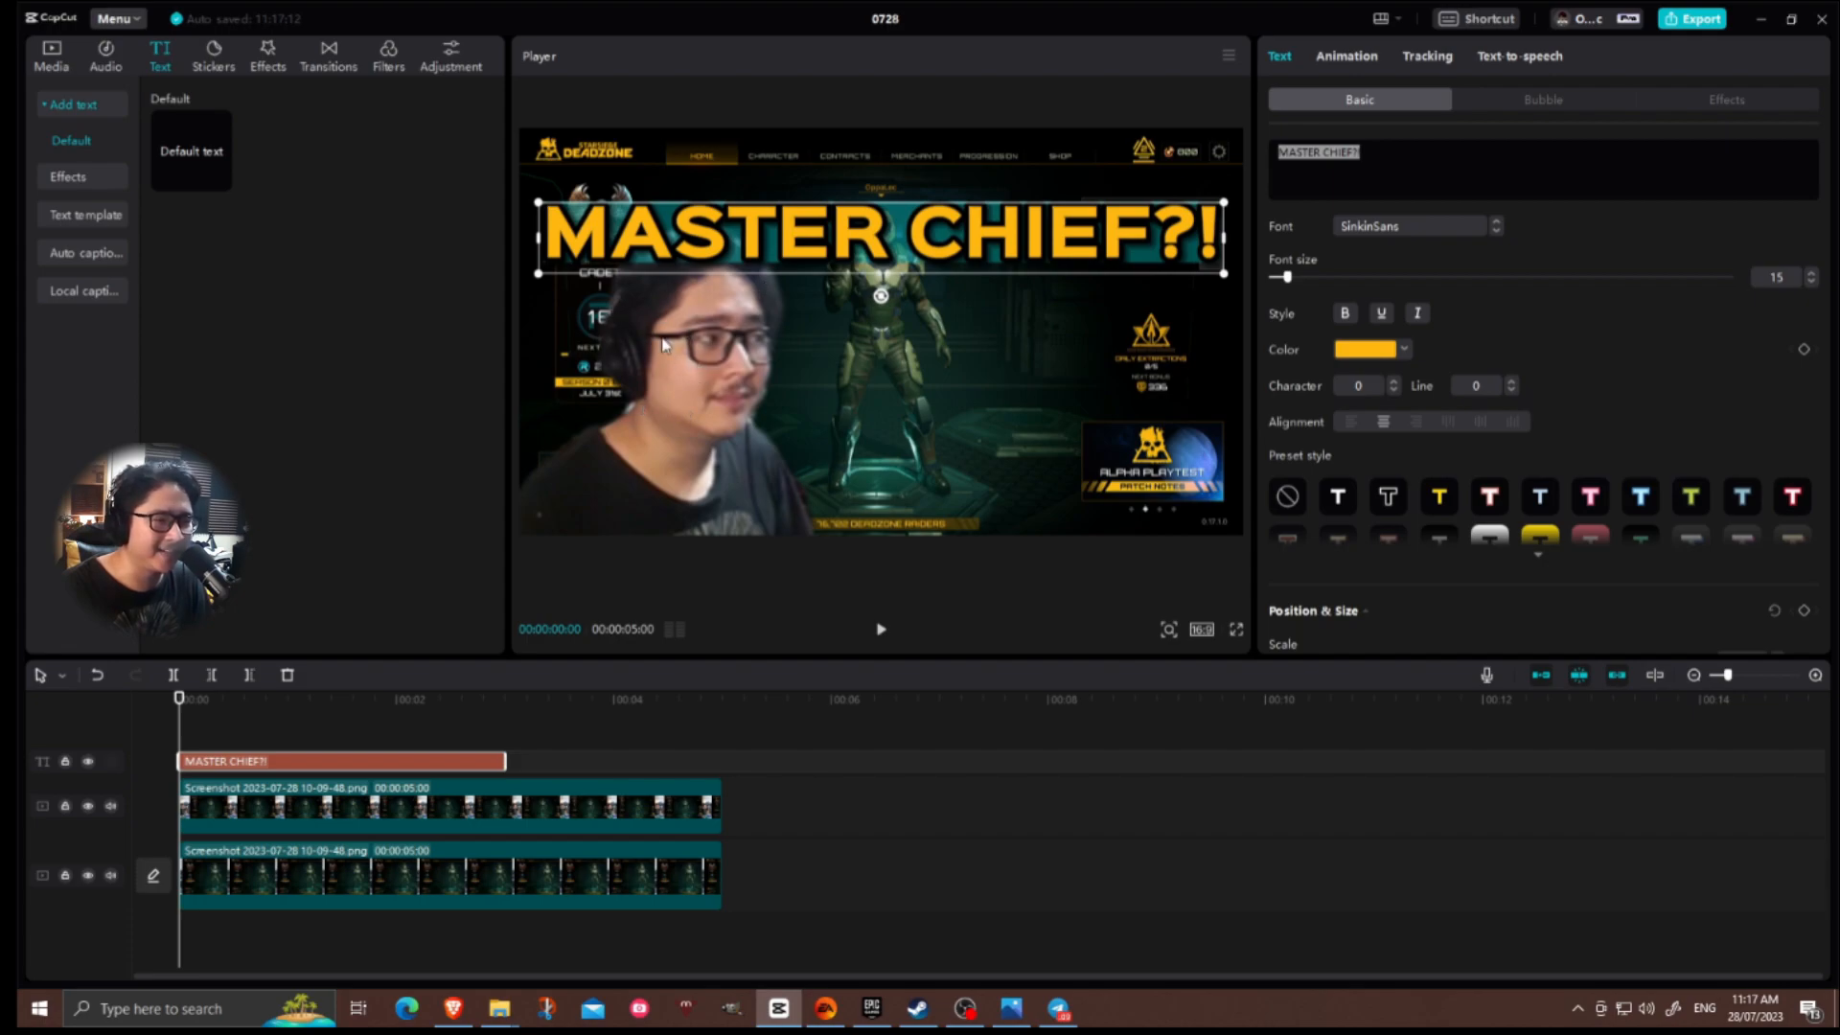
pyautogui.moveTo(736, 241); pyautogui.dragTo(731, 245)
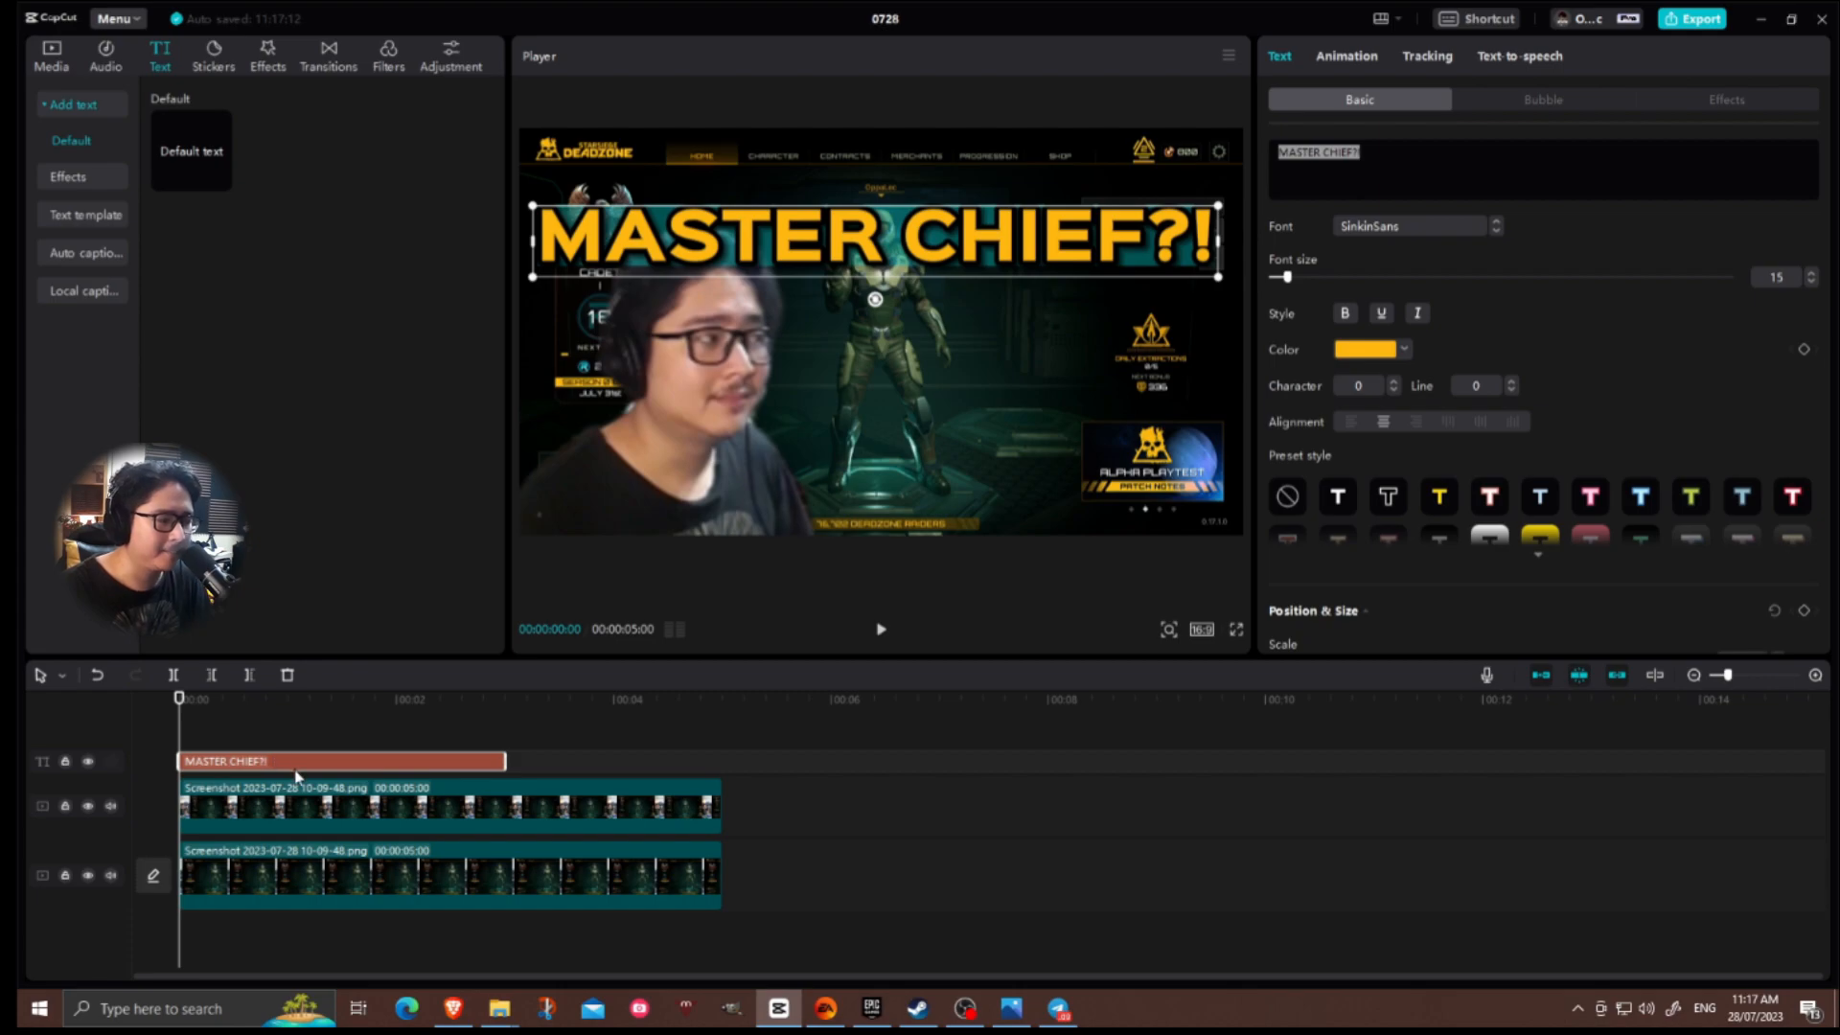
# Combine the title and the background screenshot into a compound clip and undo the compound clip again.
pyautogui.click(325, 855)
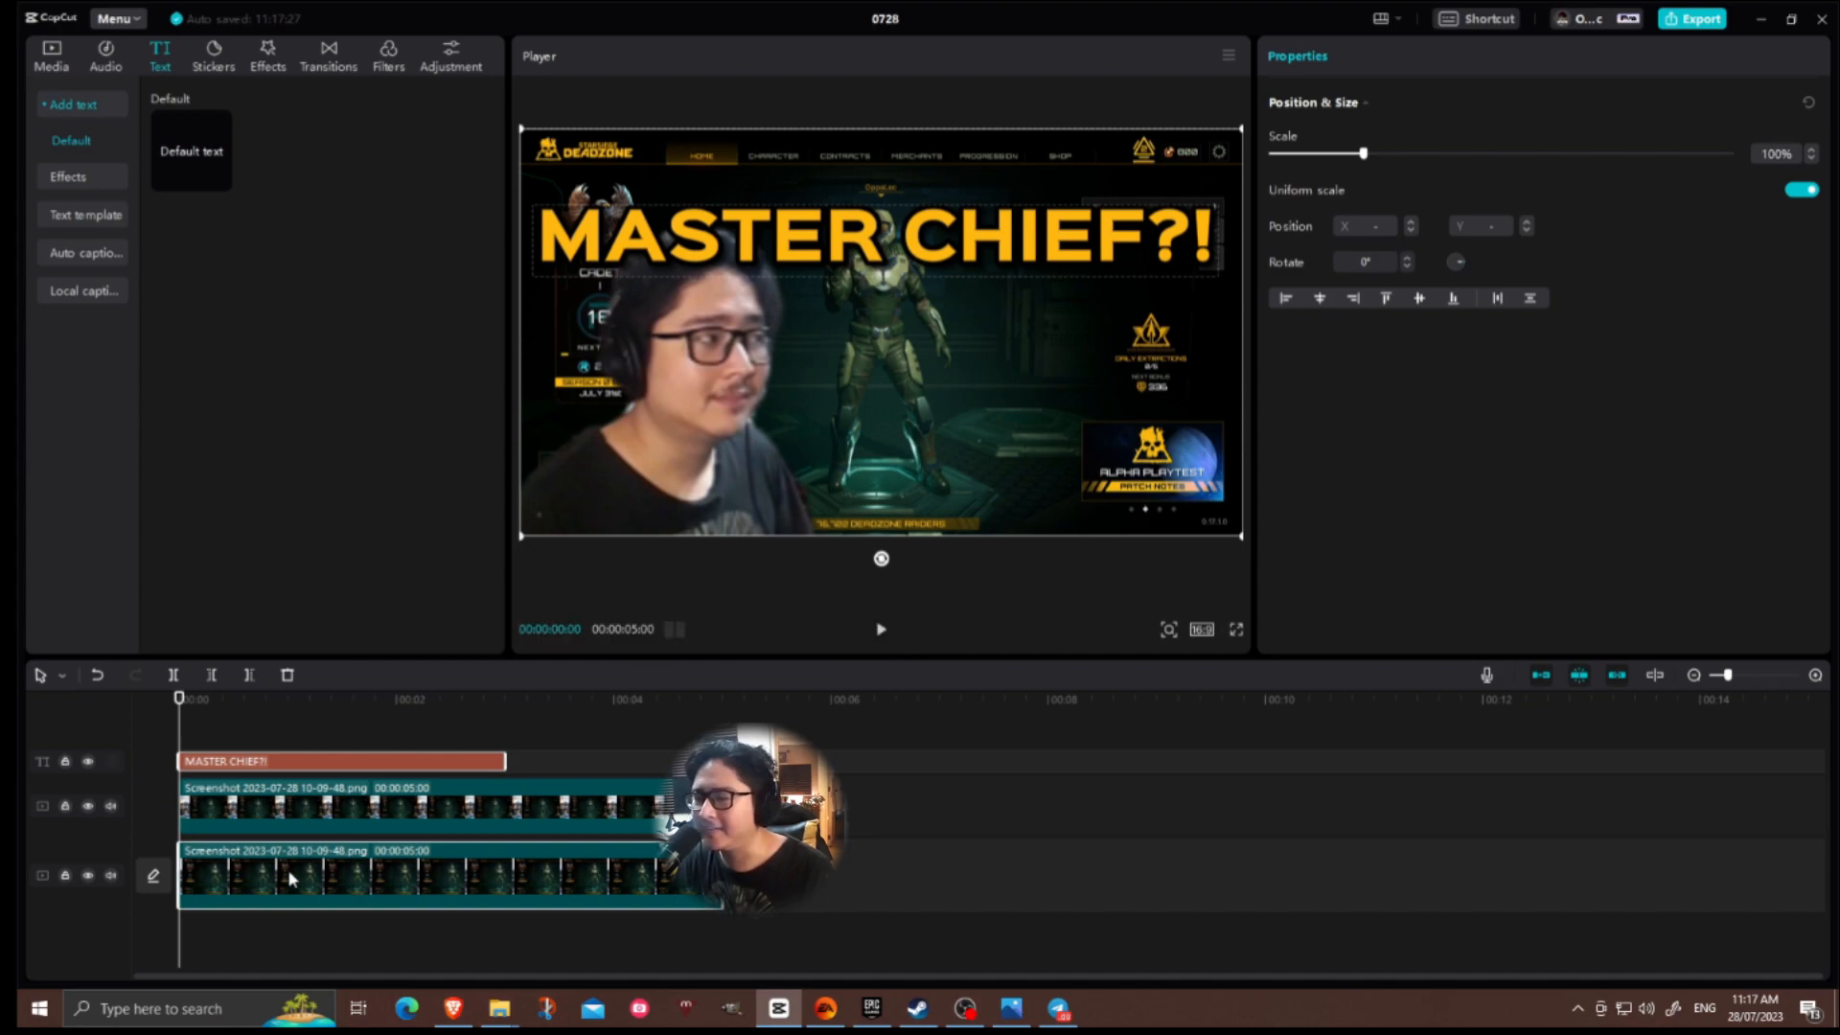
pyautogui.rightClick(290, 879)
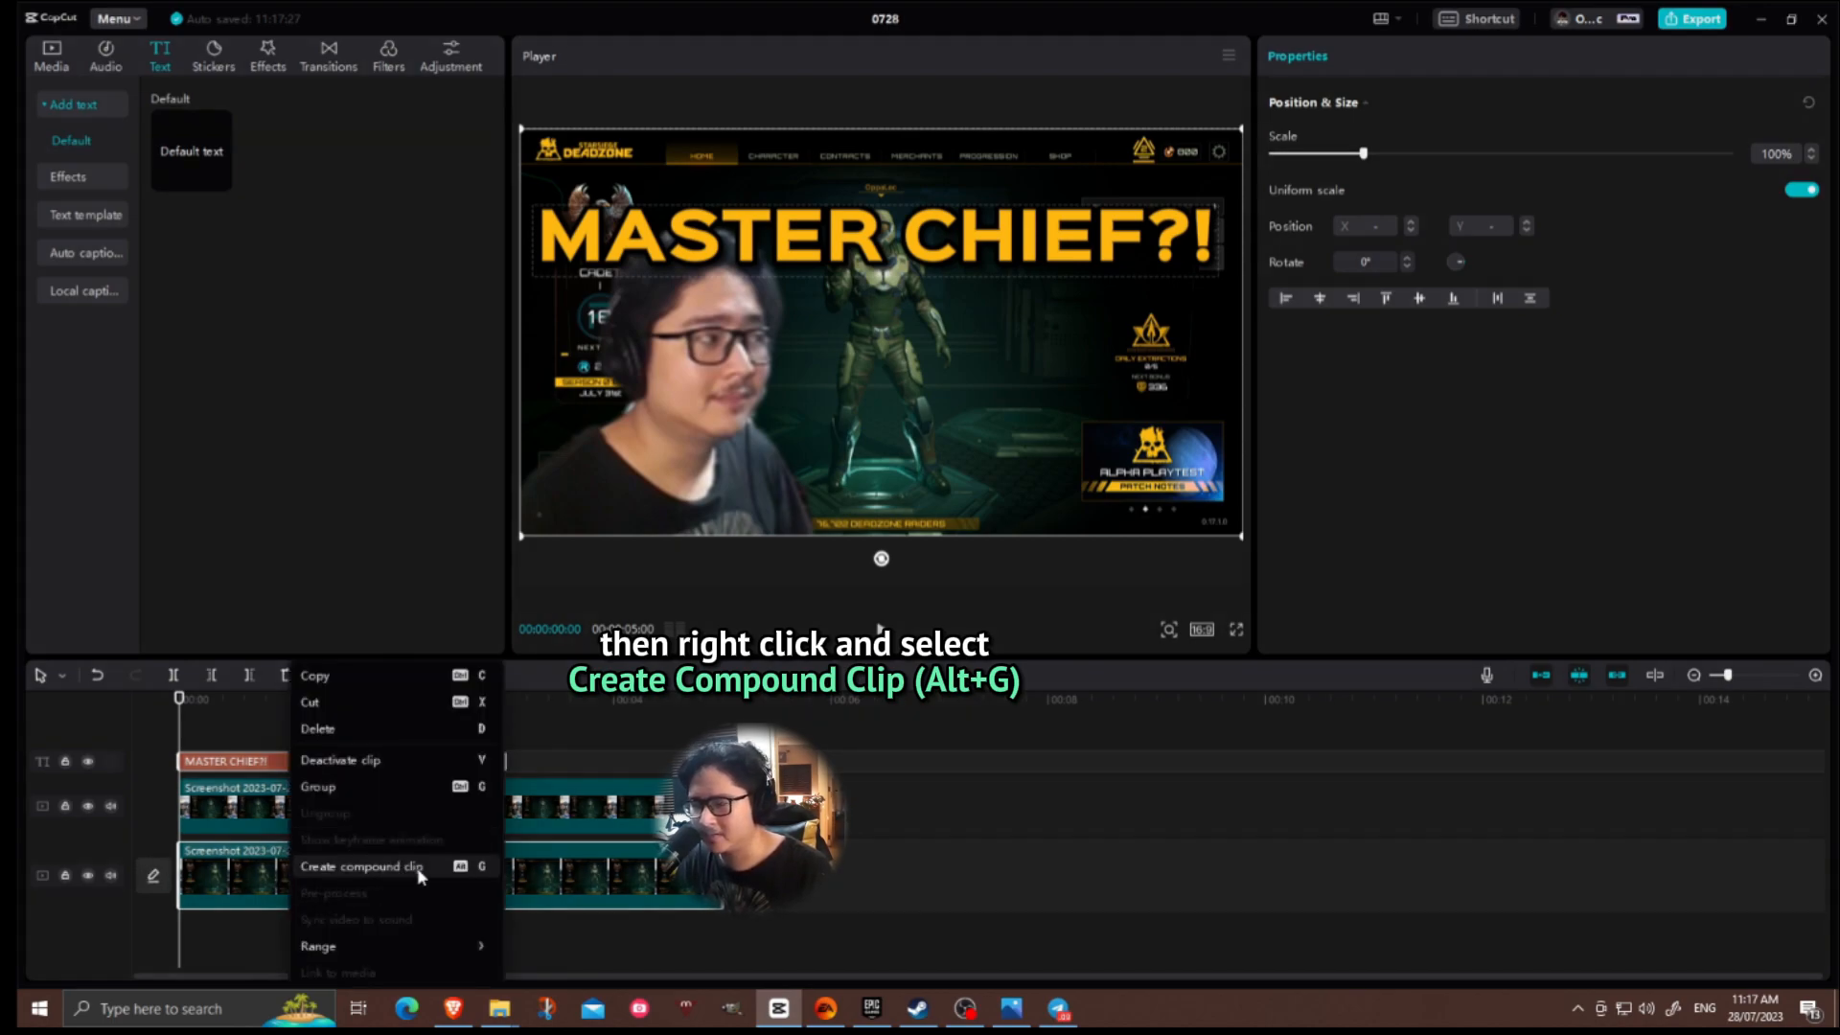
pyautogui.click(478, 867)
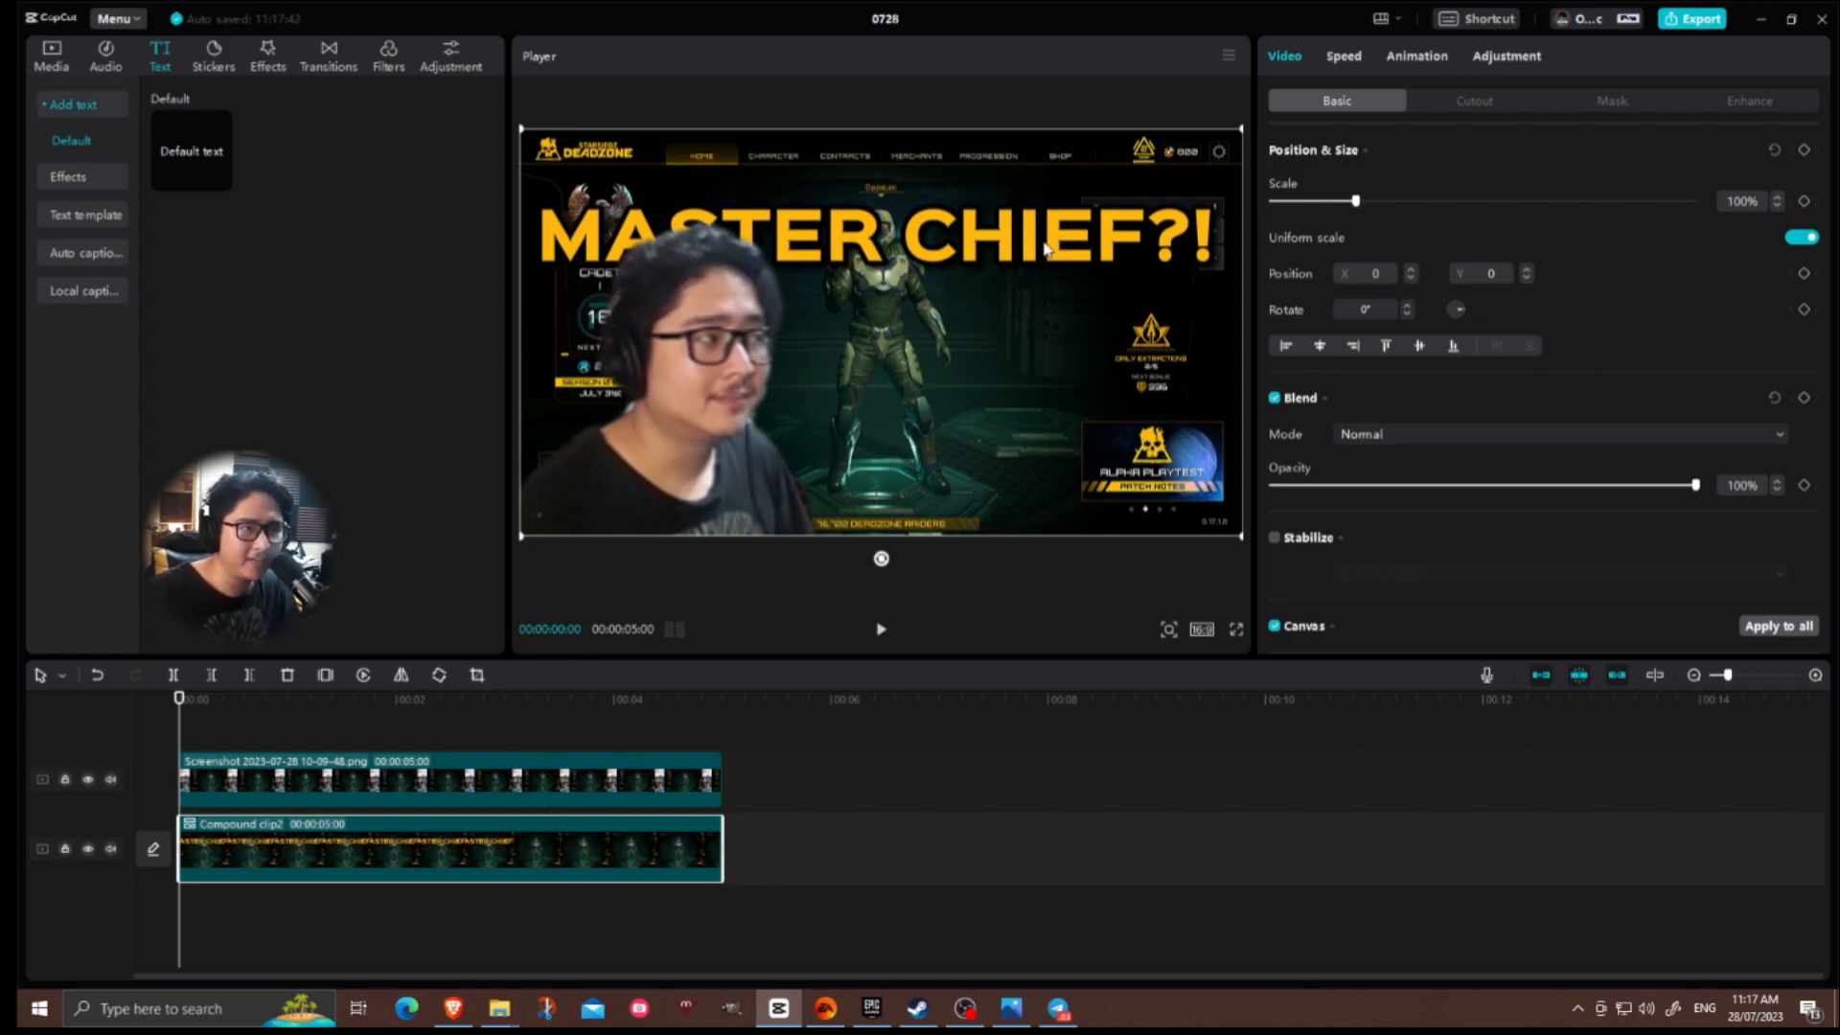
pyautogui.rightClick(388, 851)
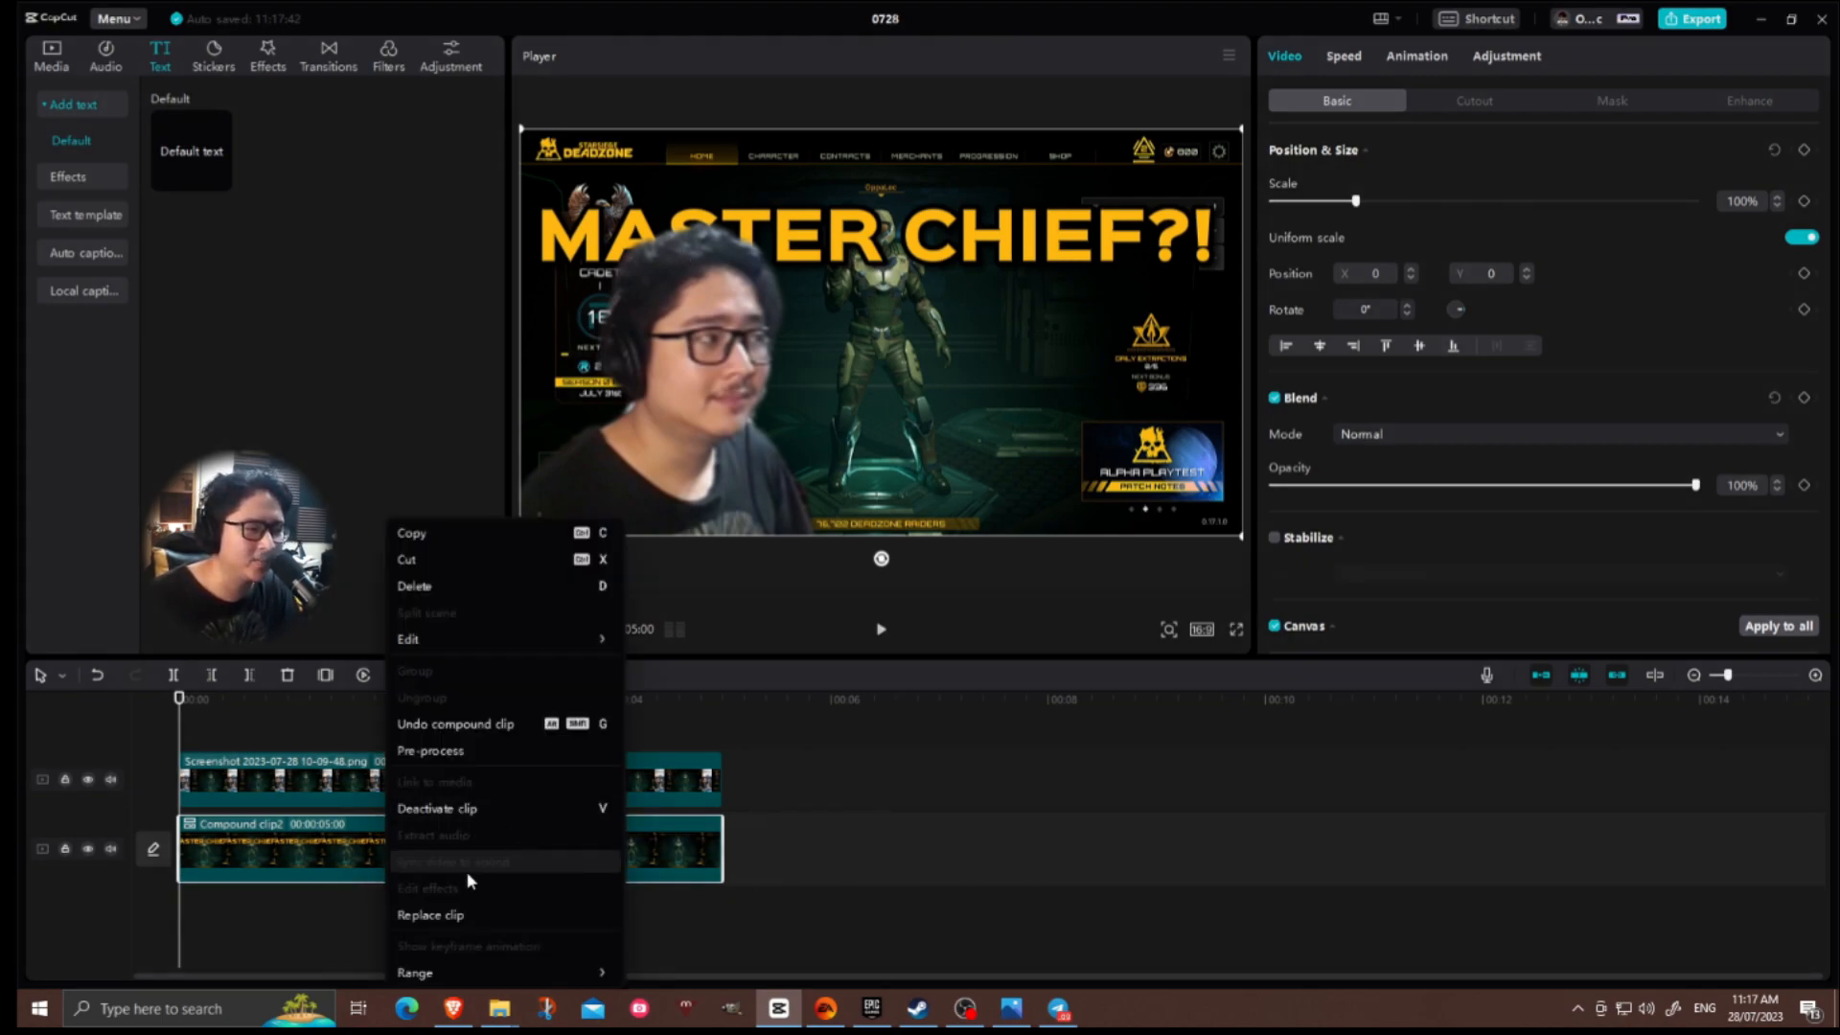
pyautogui.click(490, 726)
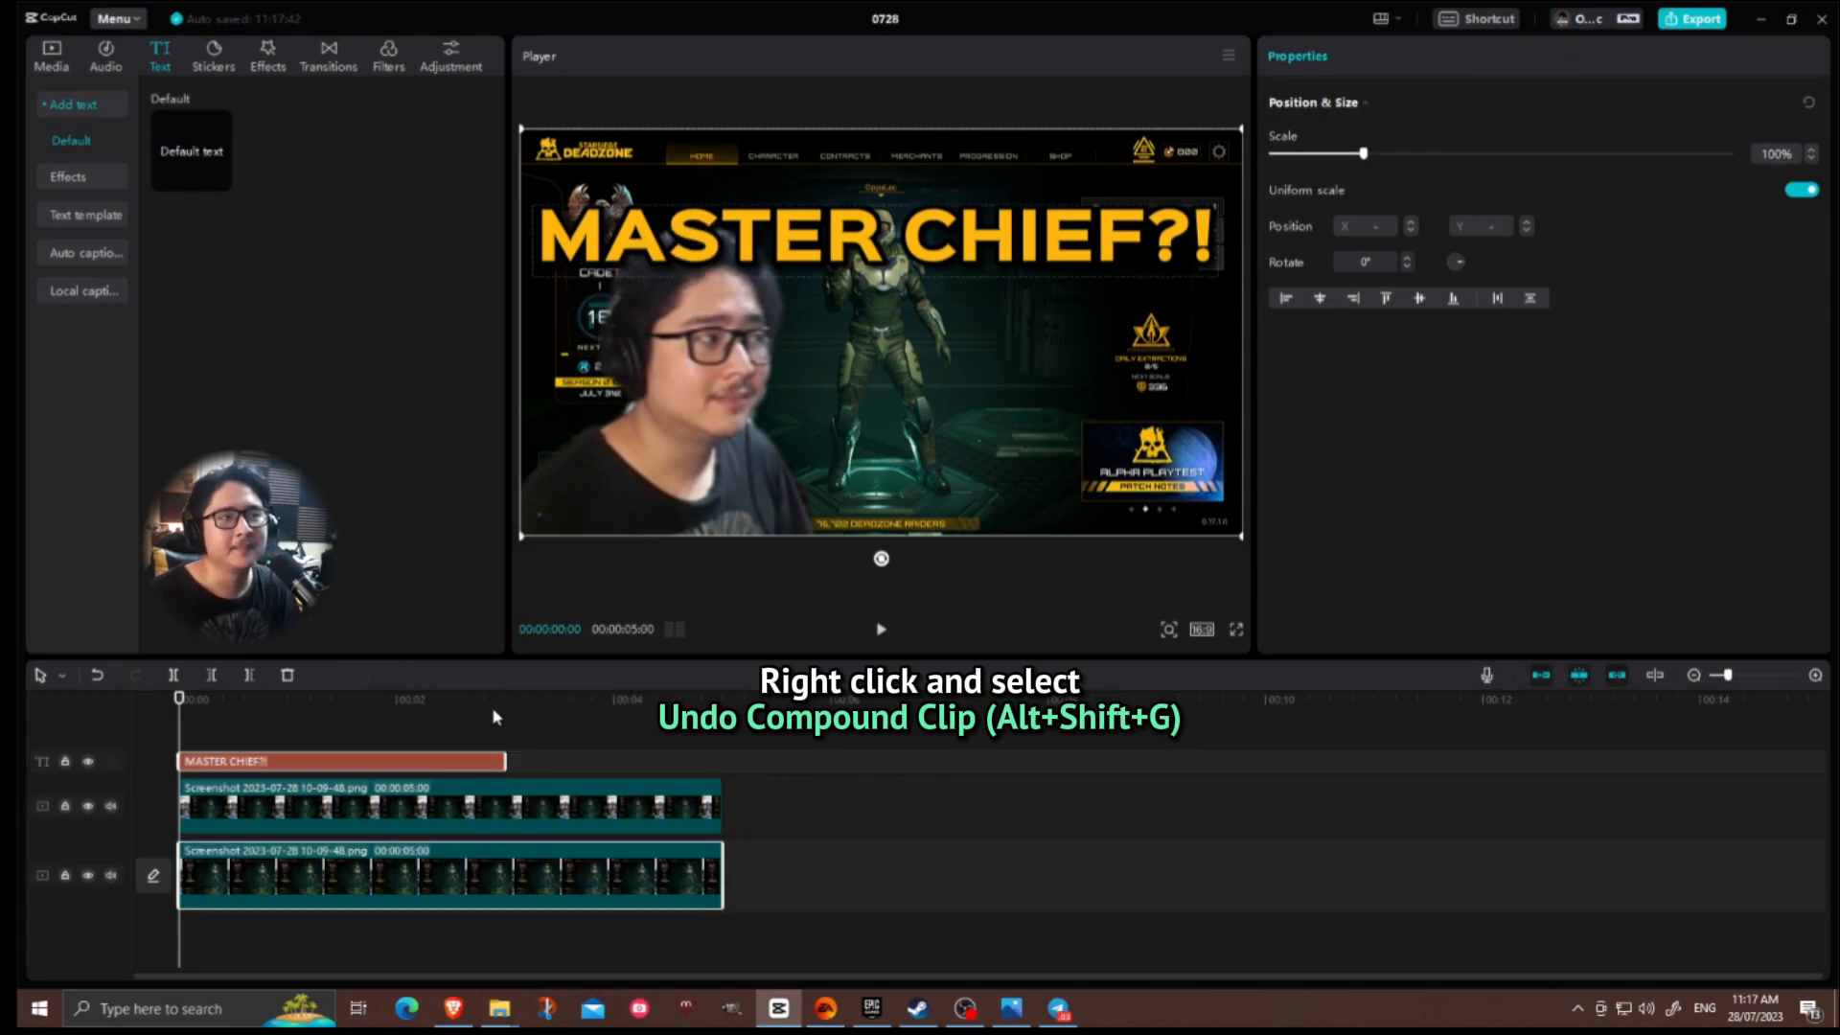
# Move the title up near the frame's upper edge and shrink it slightly, keeping it centred horizontally.
pyautogui.click(898, 247)
pyautogui.moveTo(868, 254); pyautogui.dragTo(872, 218)
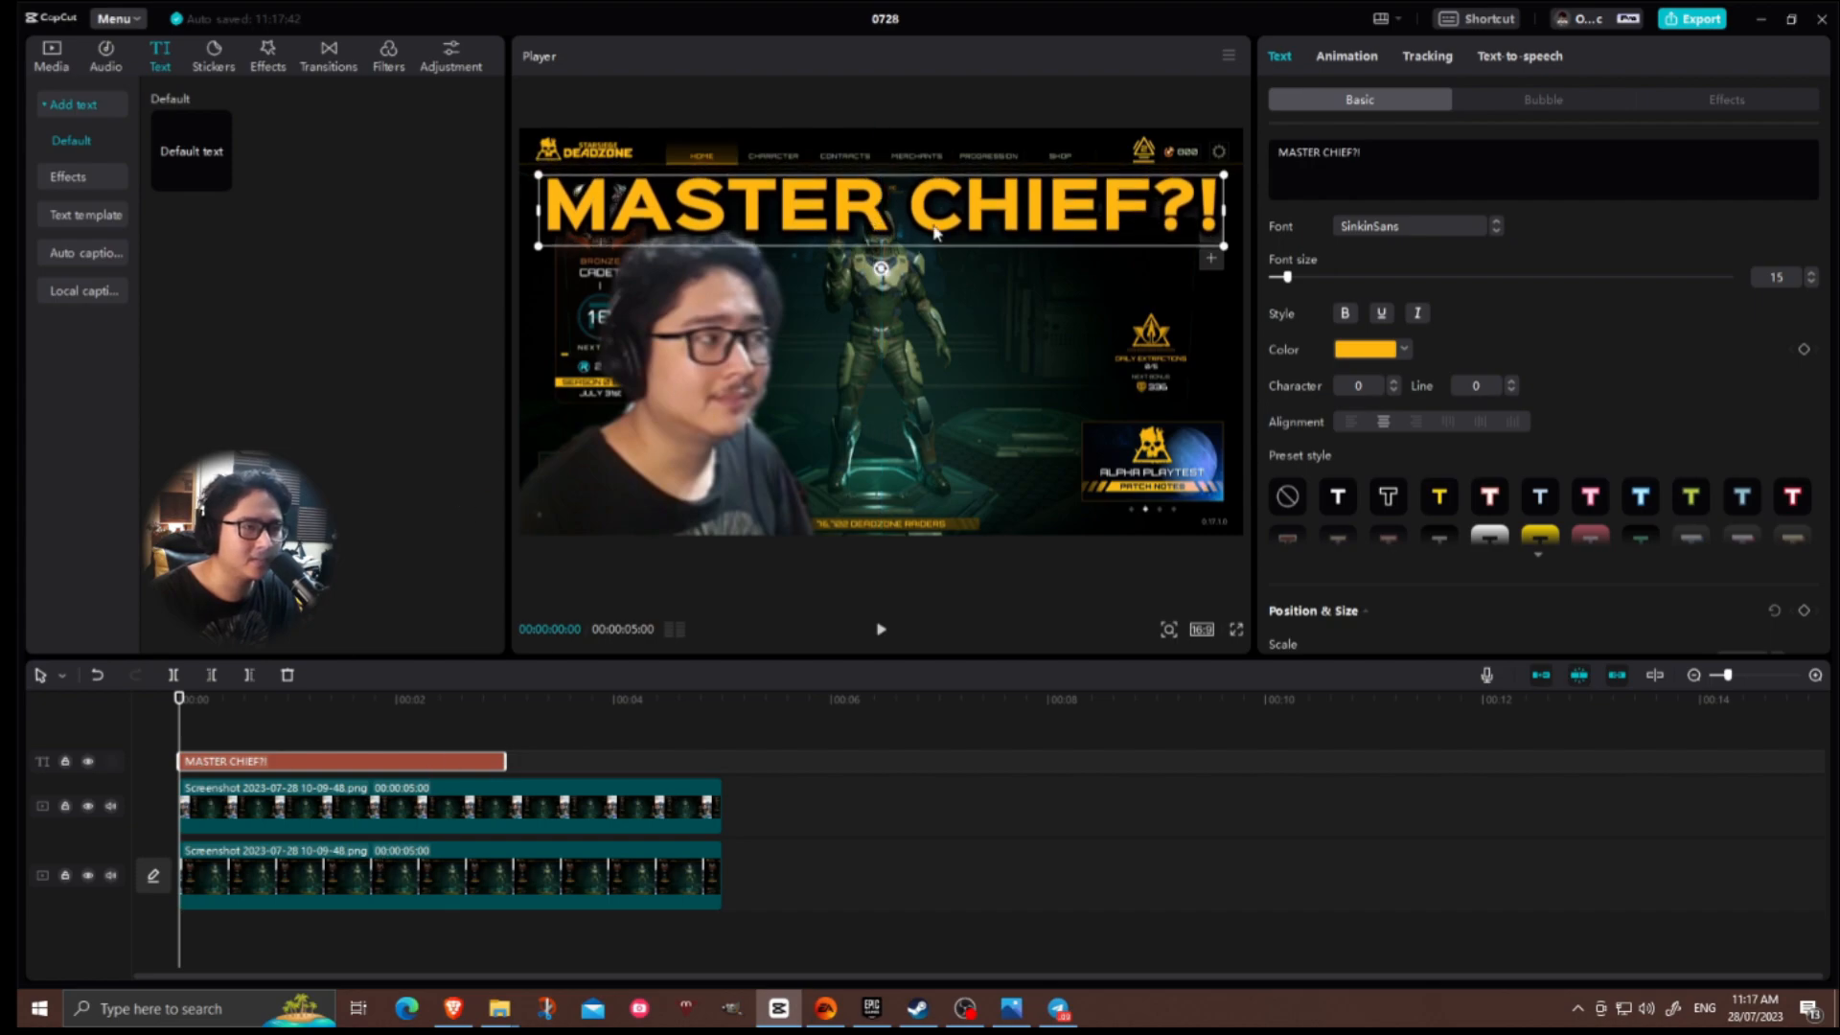
pyautogui.moveTo(539, 247); pyautogui.dragTo(598, 240)
pyautogui.moveTo(970, 203); pyautogui.dragTo(971, 210)
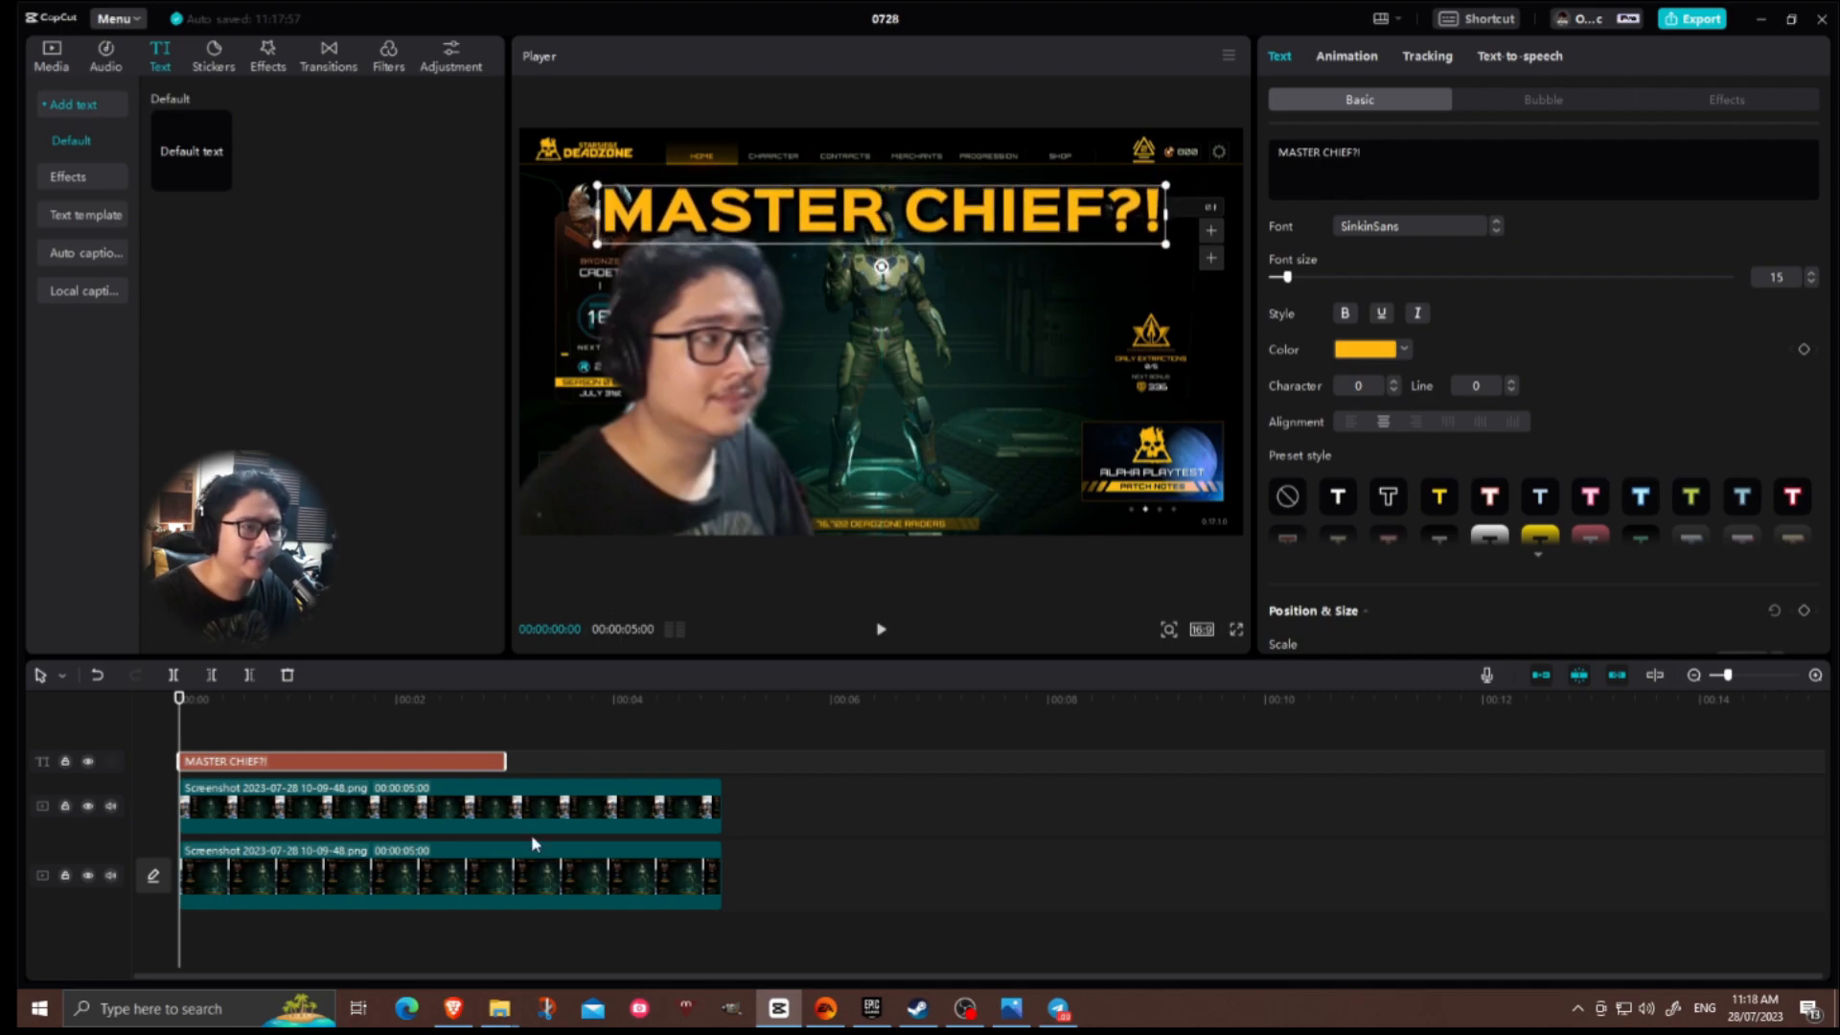
# Combine the title and the background screenshot into a compound clip beneath the cut-out figure's track.
pyautogui.click(295, 870)
pyautogui.rightClick(295, 871)
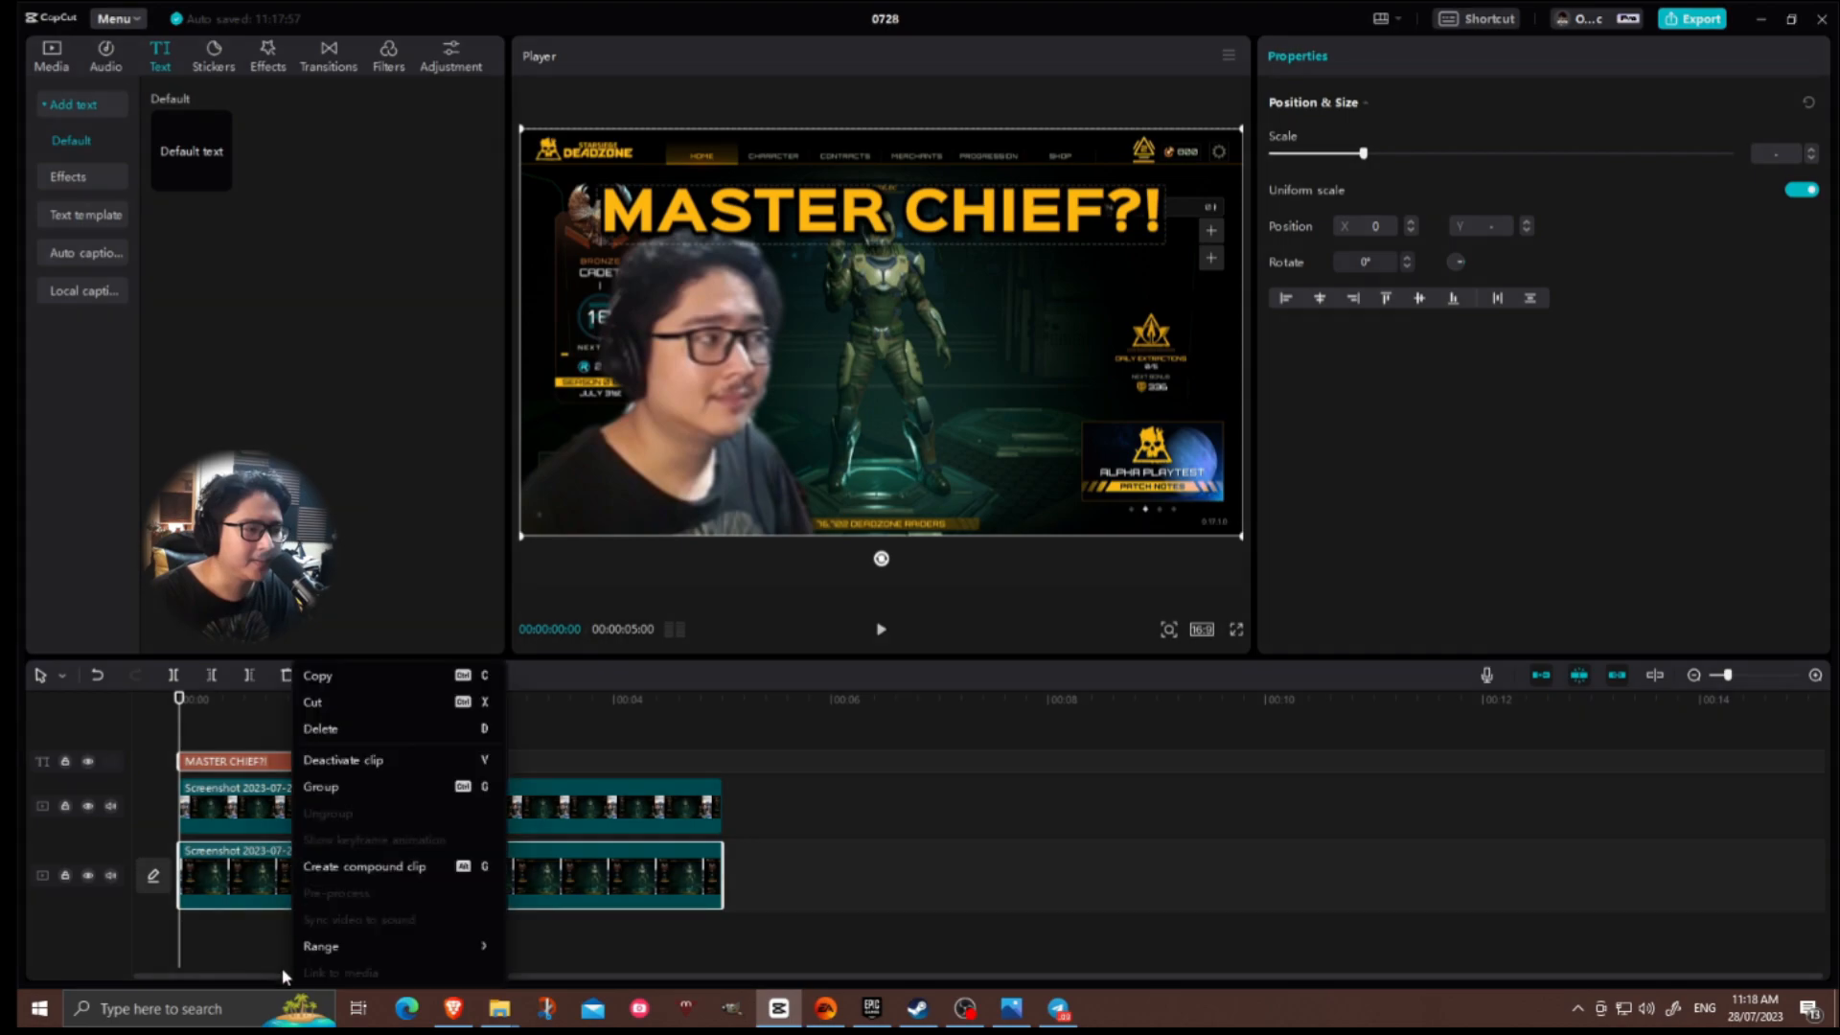
pyautogui.click(374, 868)
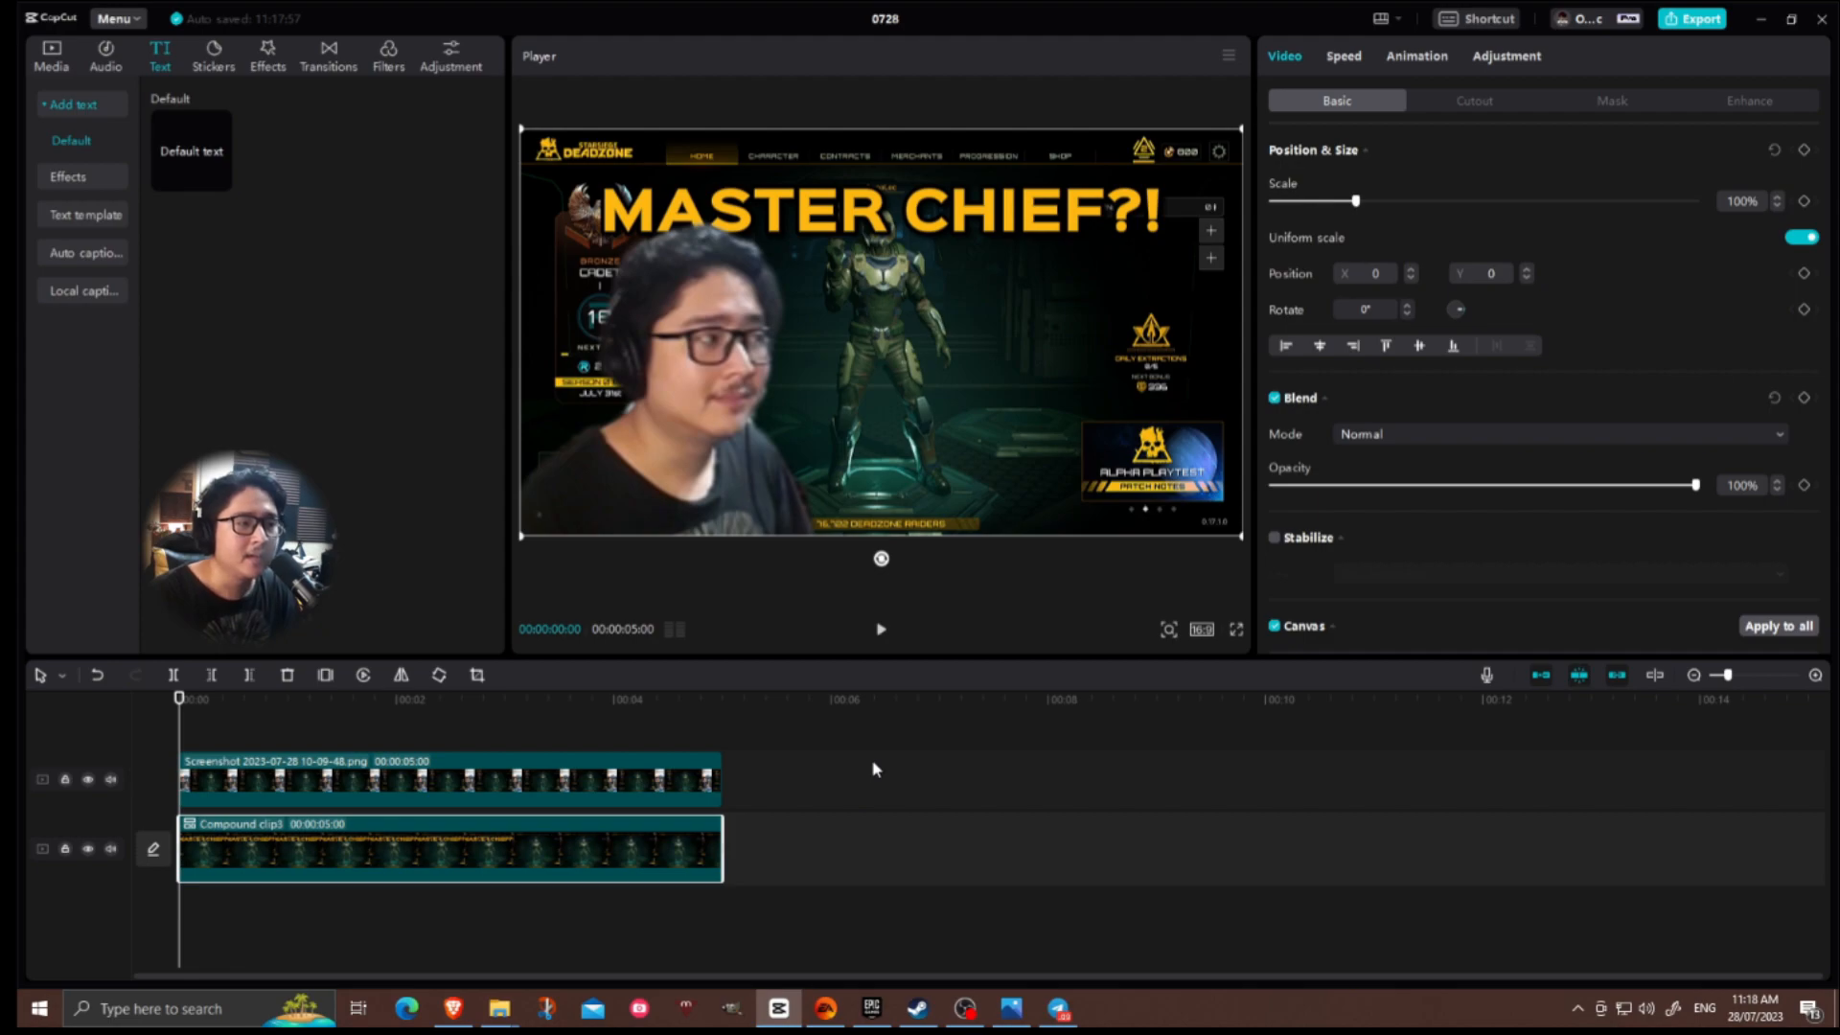
# Open the still frame export settings for the finished thumbnail frame.
pyautogui.click(1016, 565)
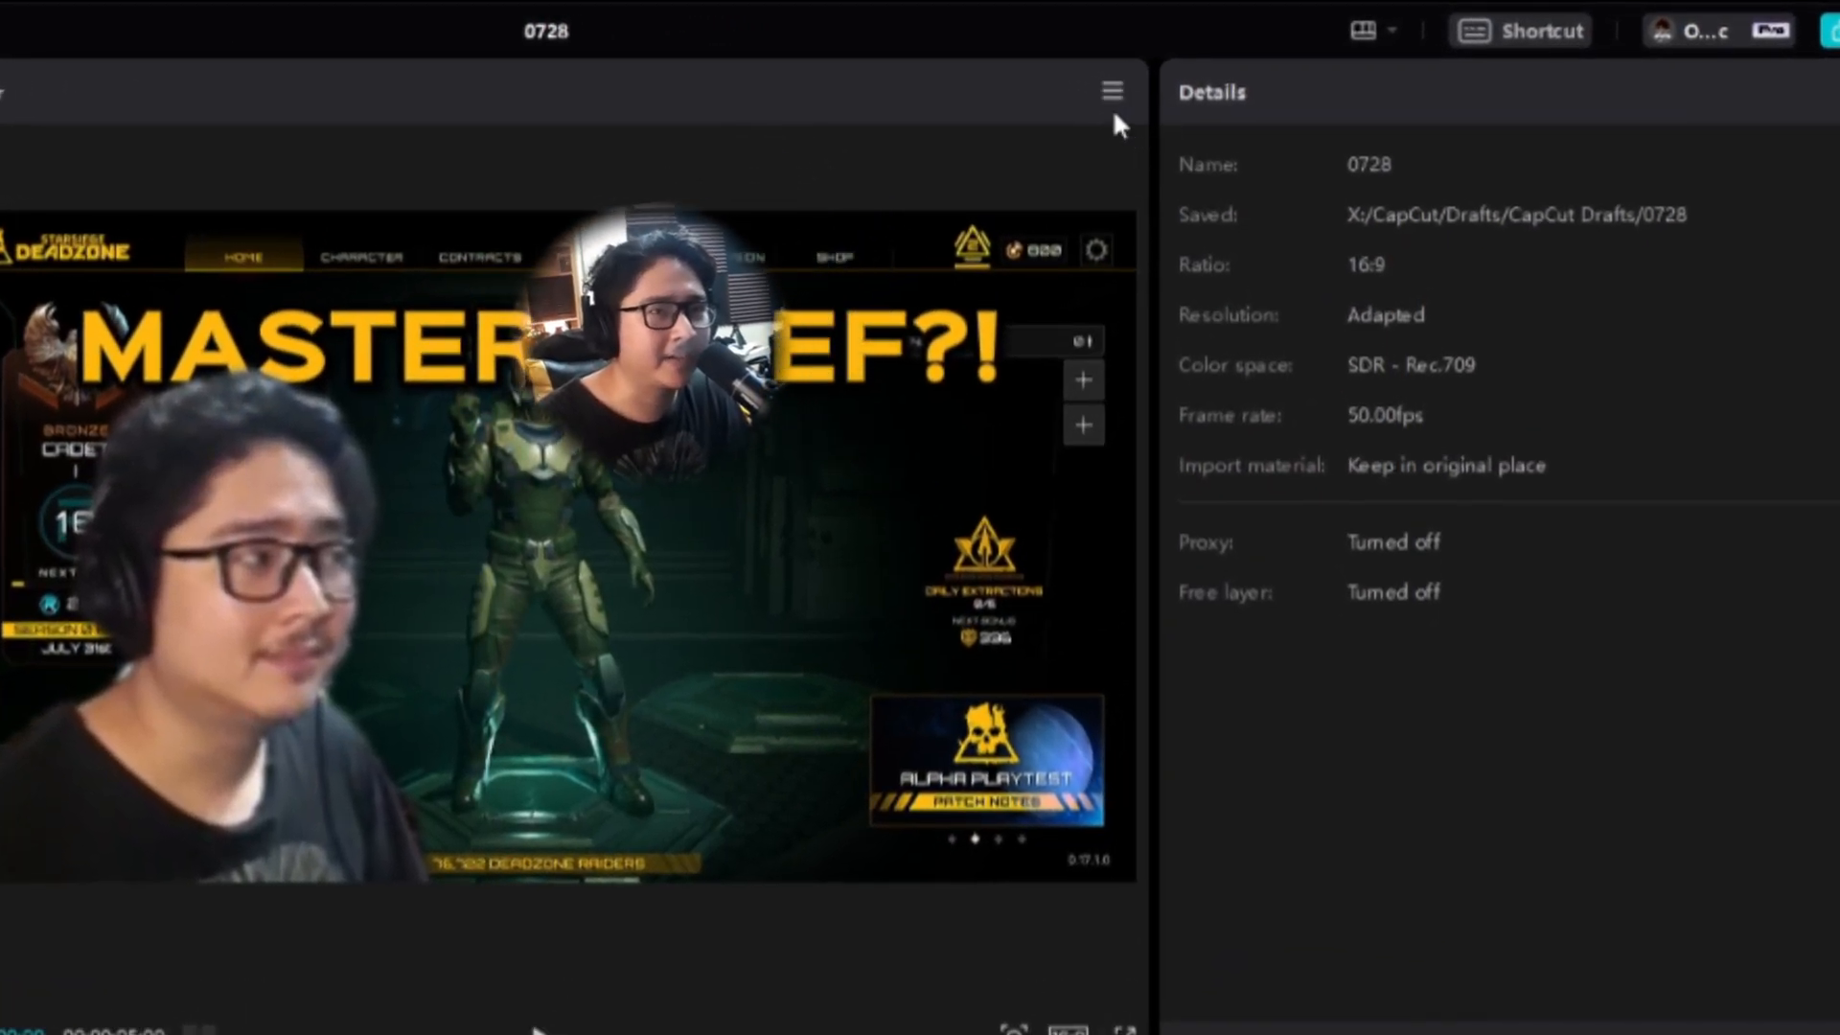
pyautogui.click(1112, 92)
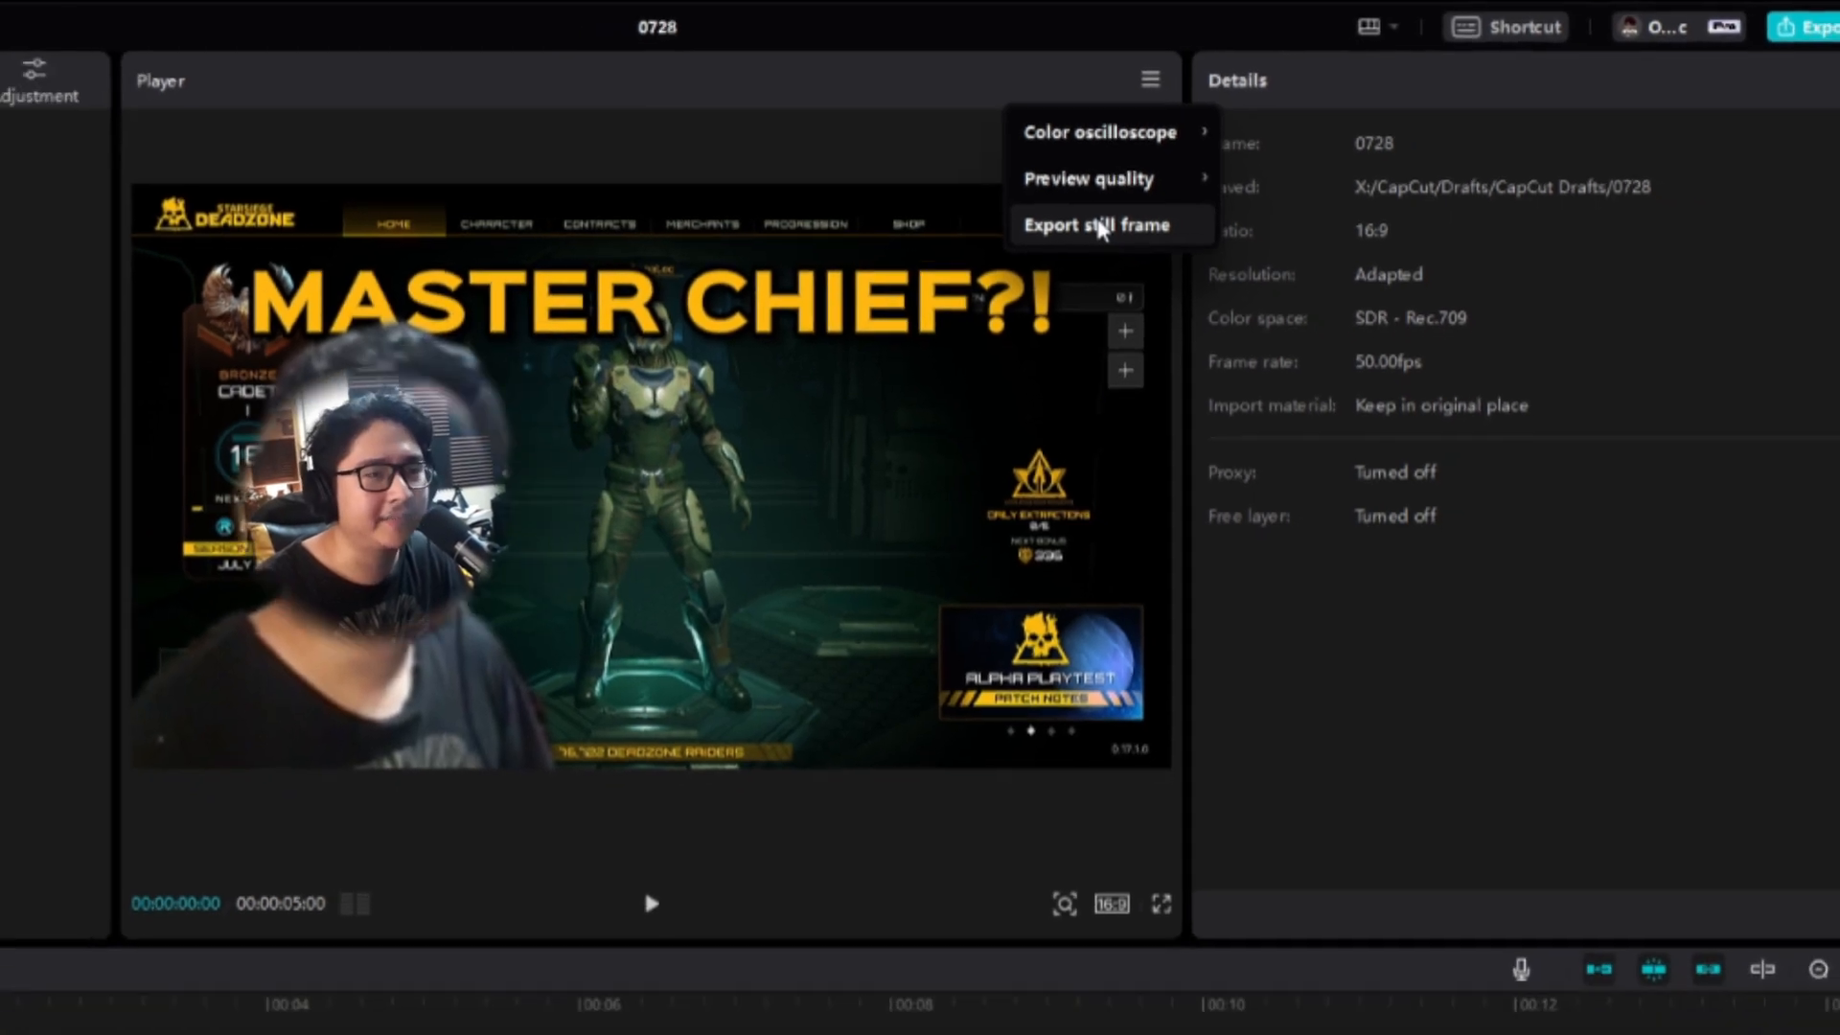
pyautogui.click(1052, 256)
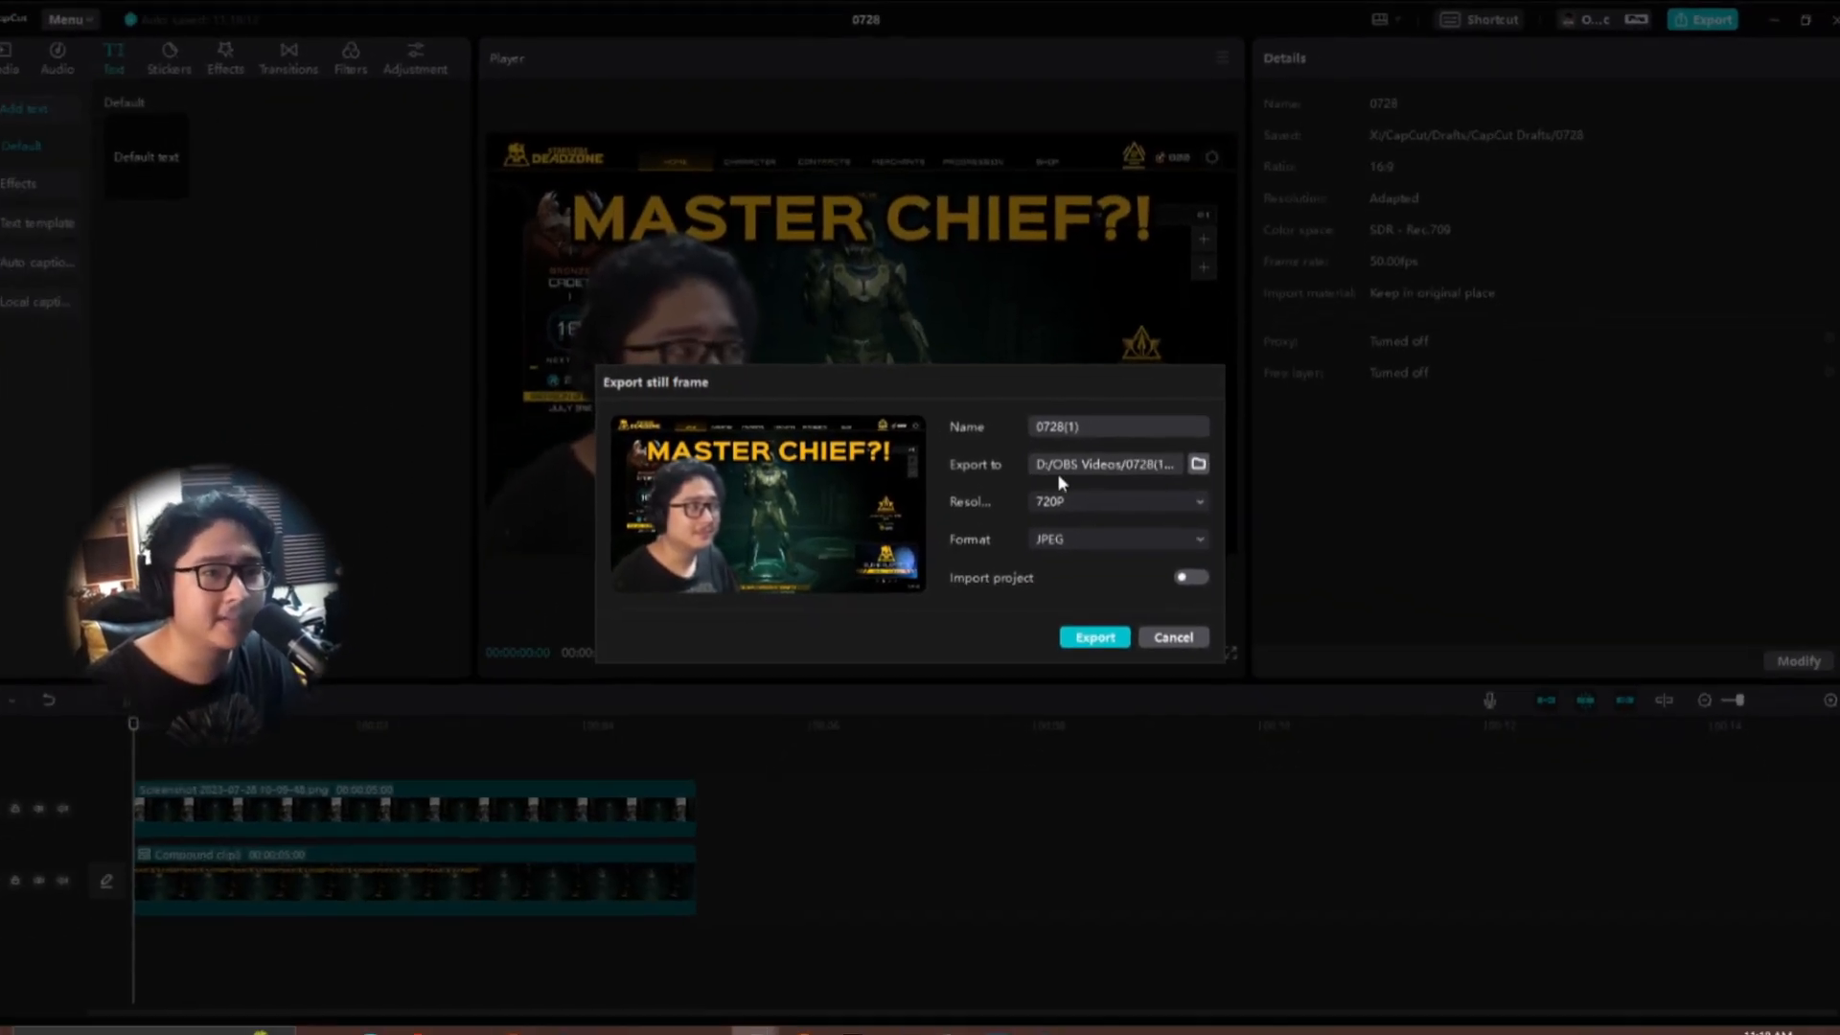
pyautogui.click(826, 539)
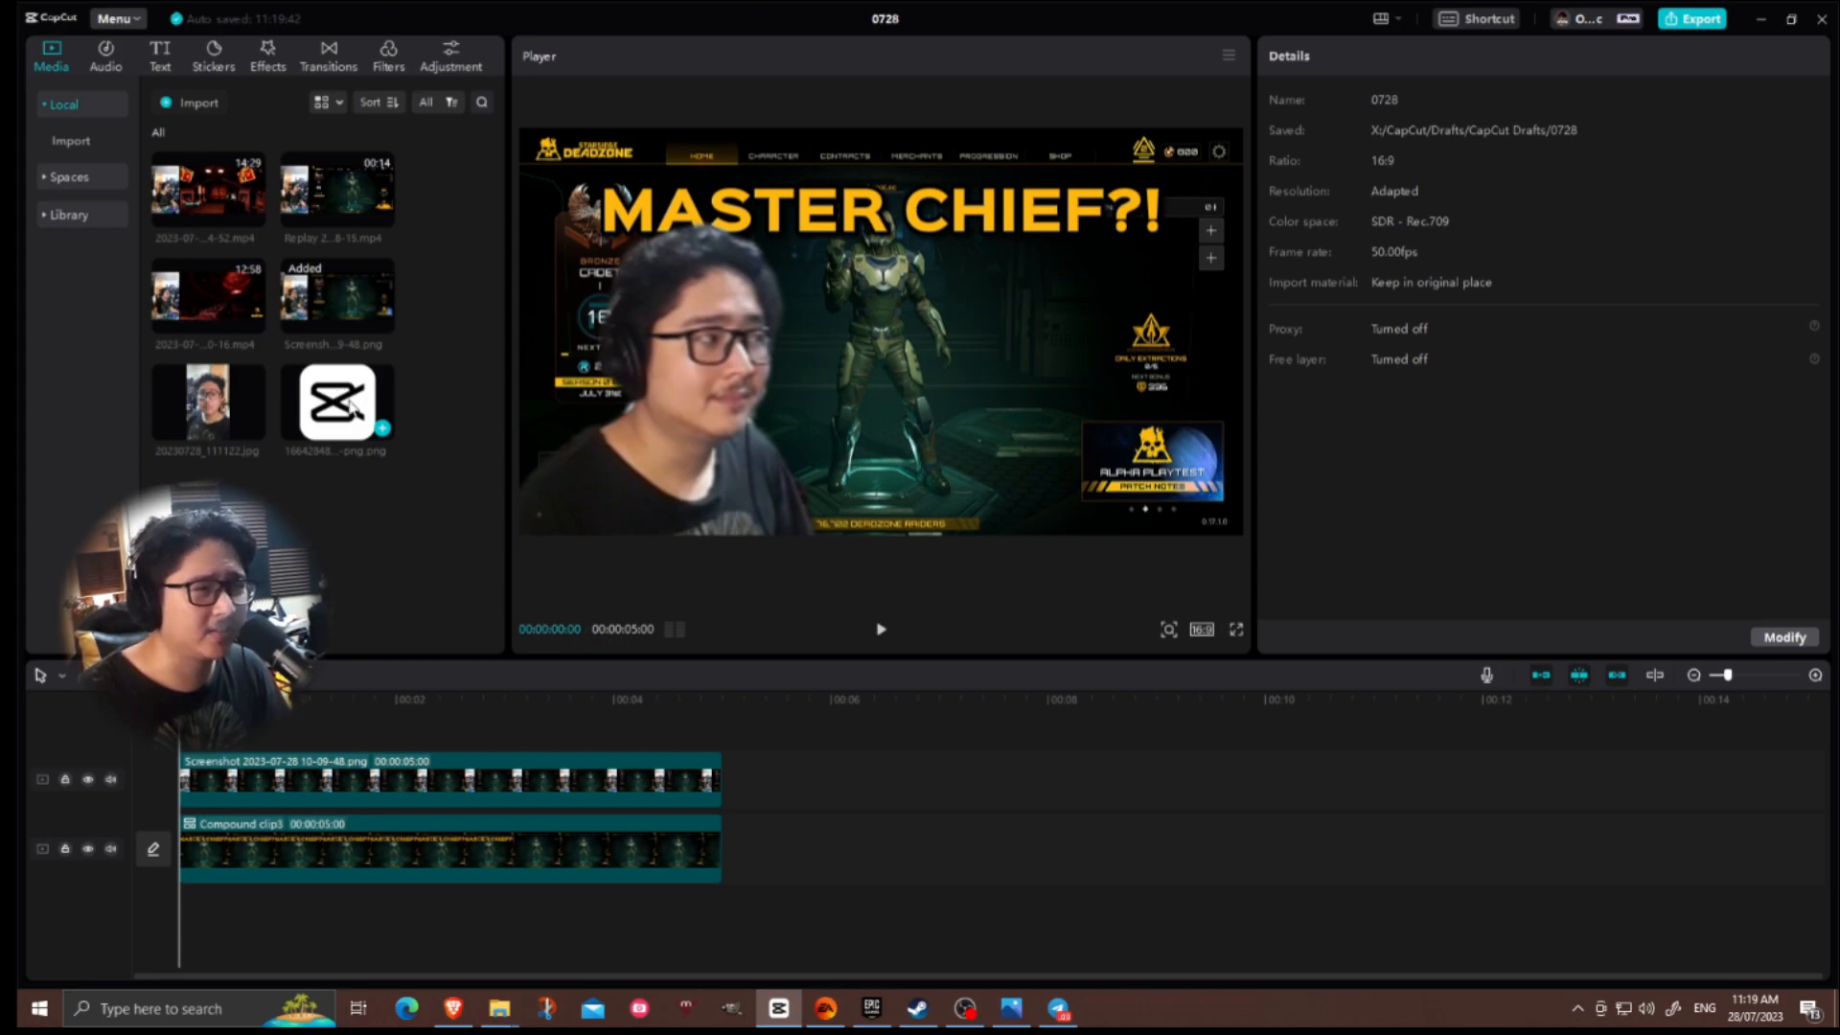
pyautogui.click(383, 429)
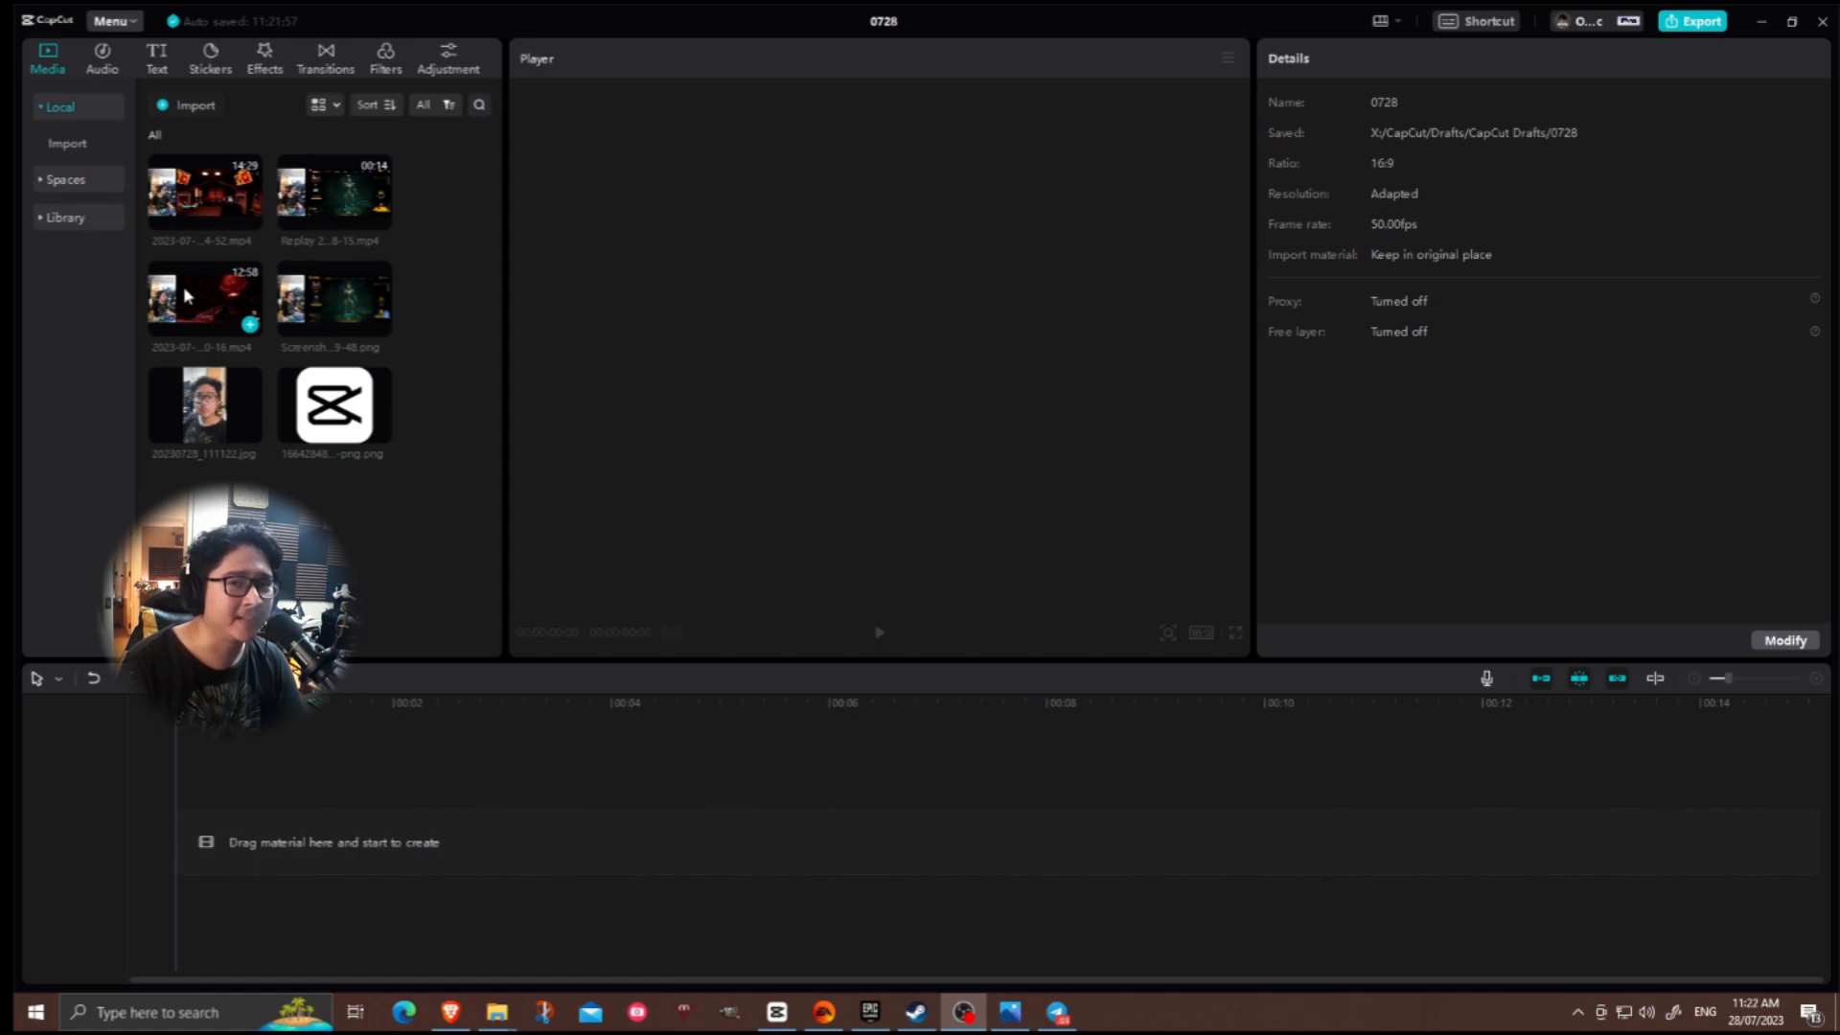
# Preview the 12:58 gameplay video, put a section of it on the timeline and split it at the orange scene with the crates.
pyautogui.click(184, 288)
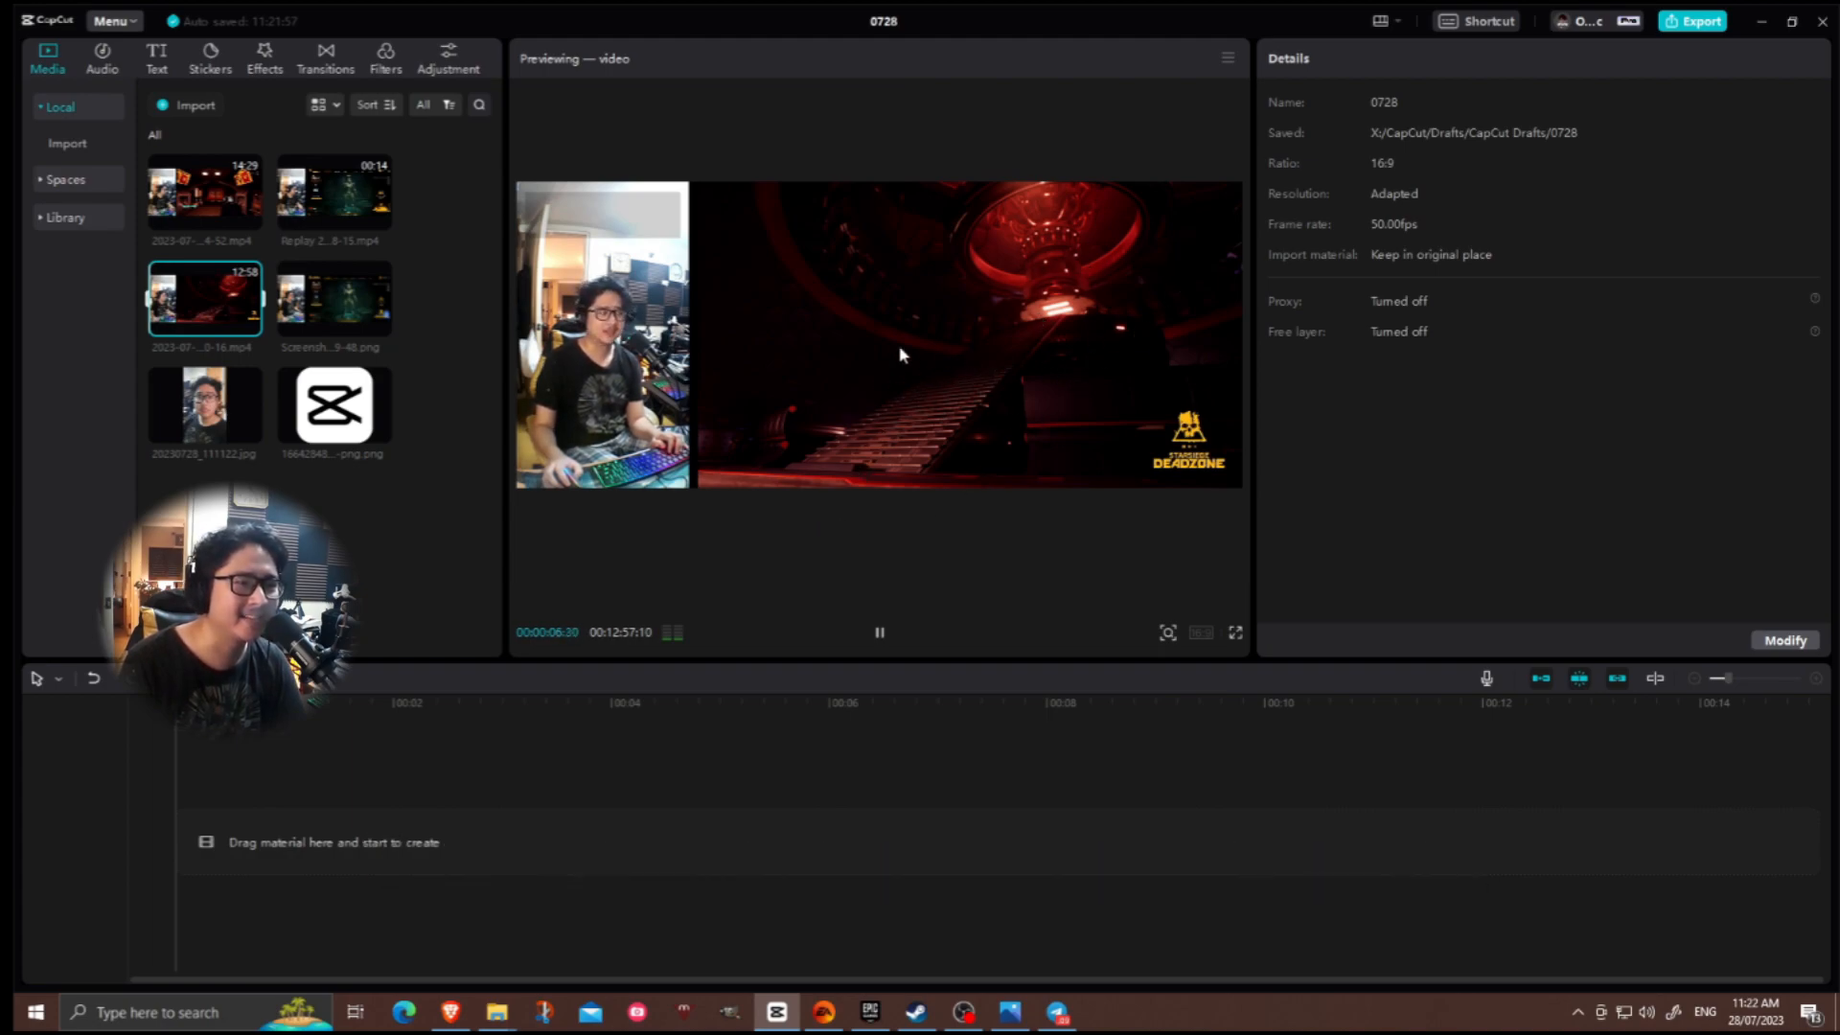
pyautogui.press('space')
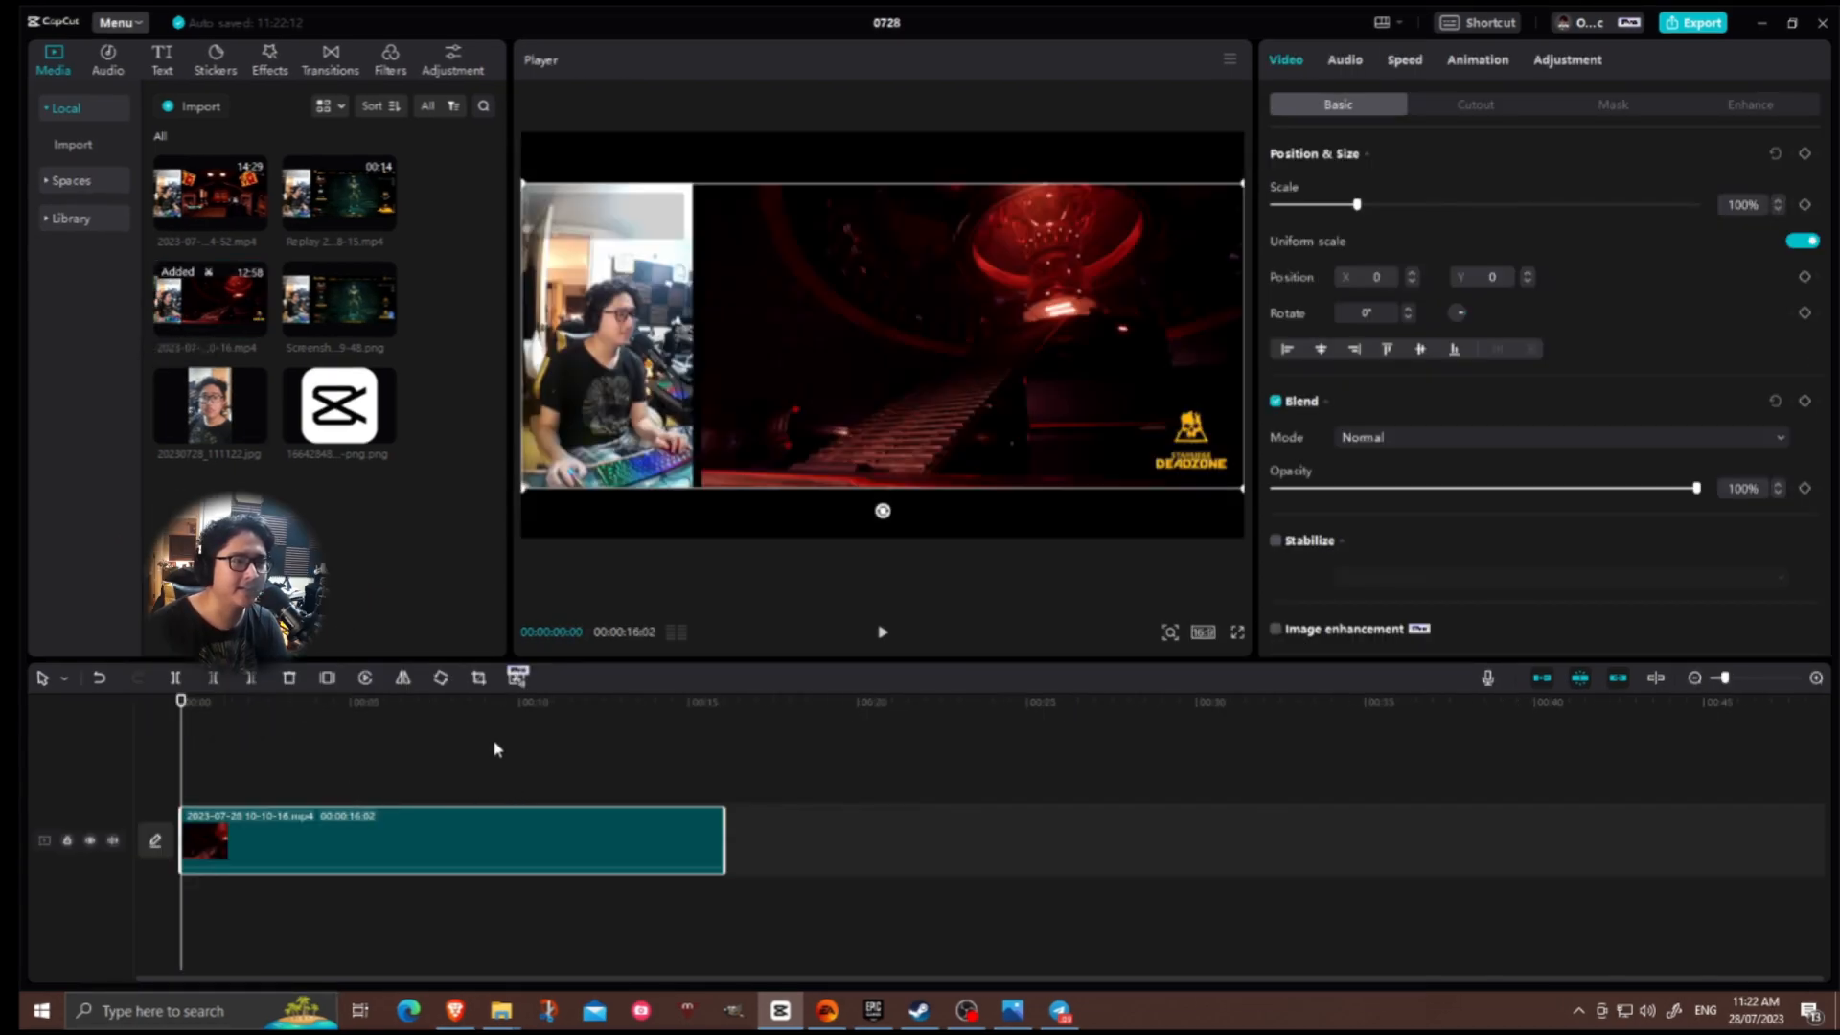
pyautogui.moveTo(184, 701); pyautogui.dragTo(724, 728)
pyautogui.hotkey('ctrl', 'v')
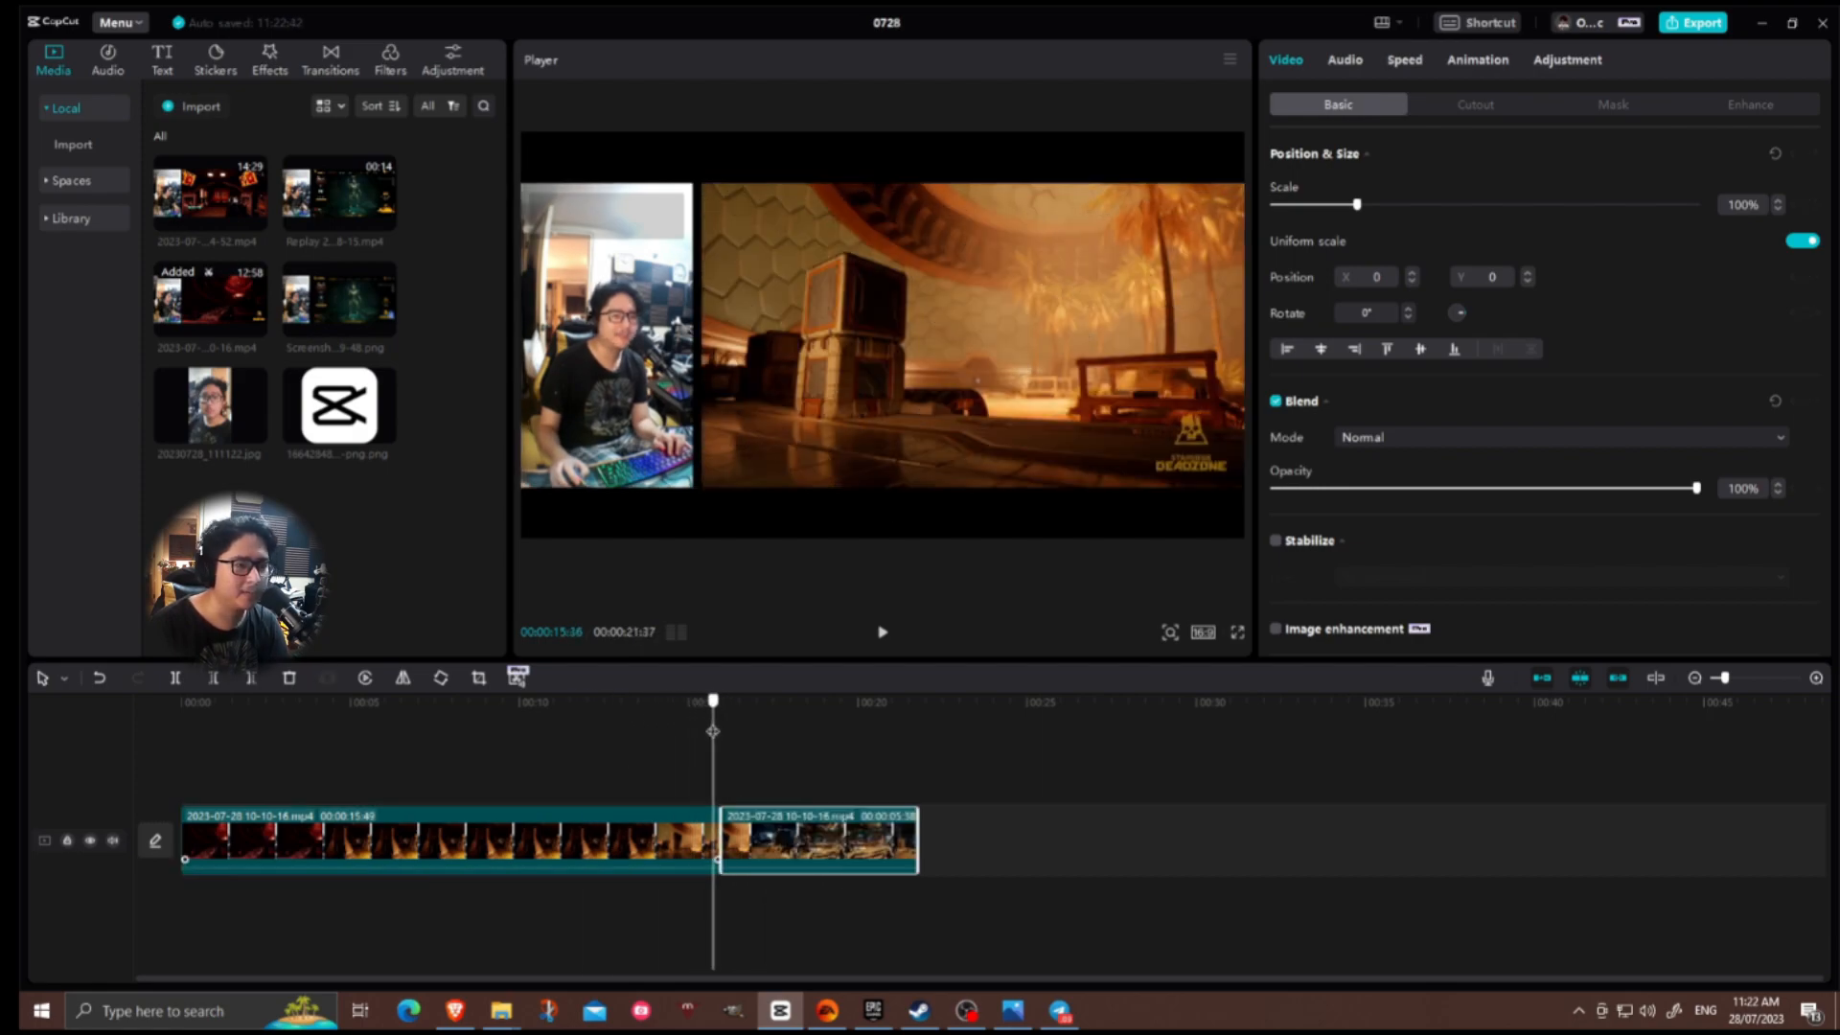
# Insert a freeze frame at the orange crate scene and delete the video clips before and after it.
pyautogui.rightClick(721, 851)
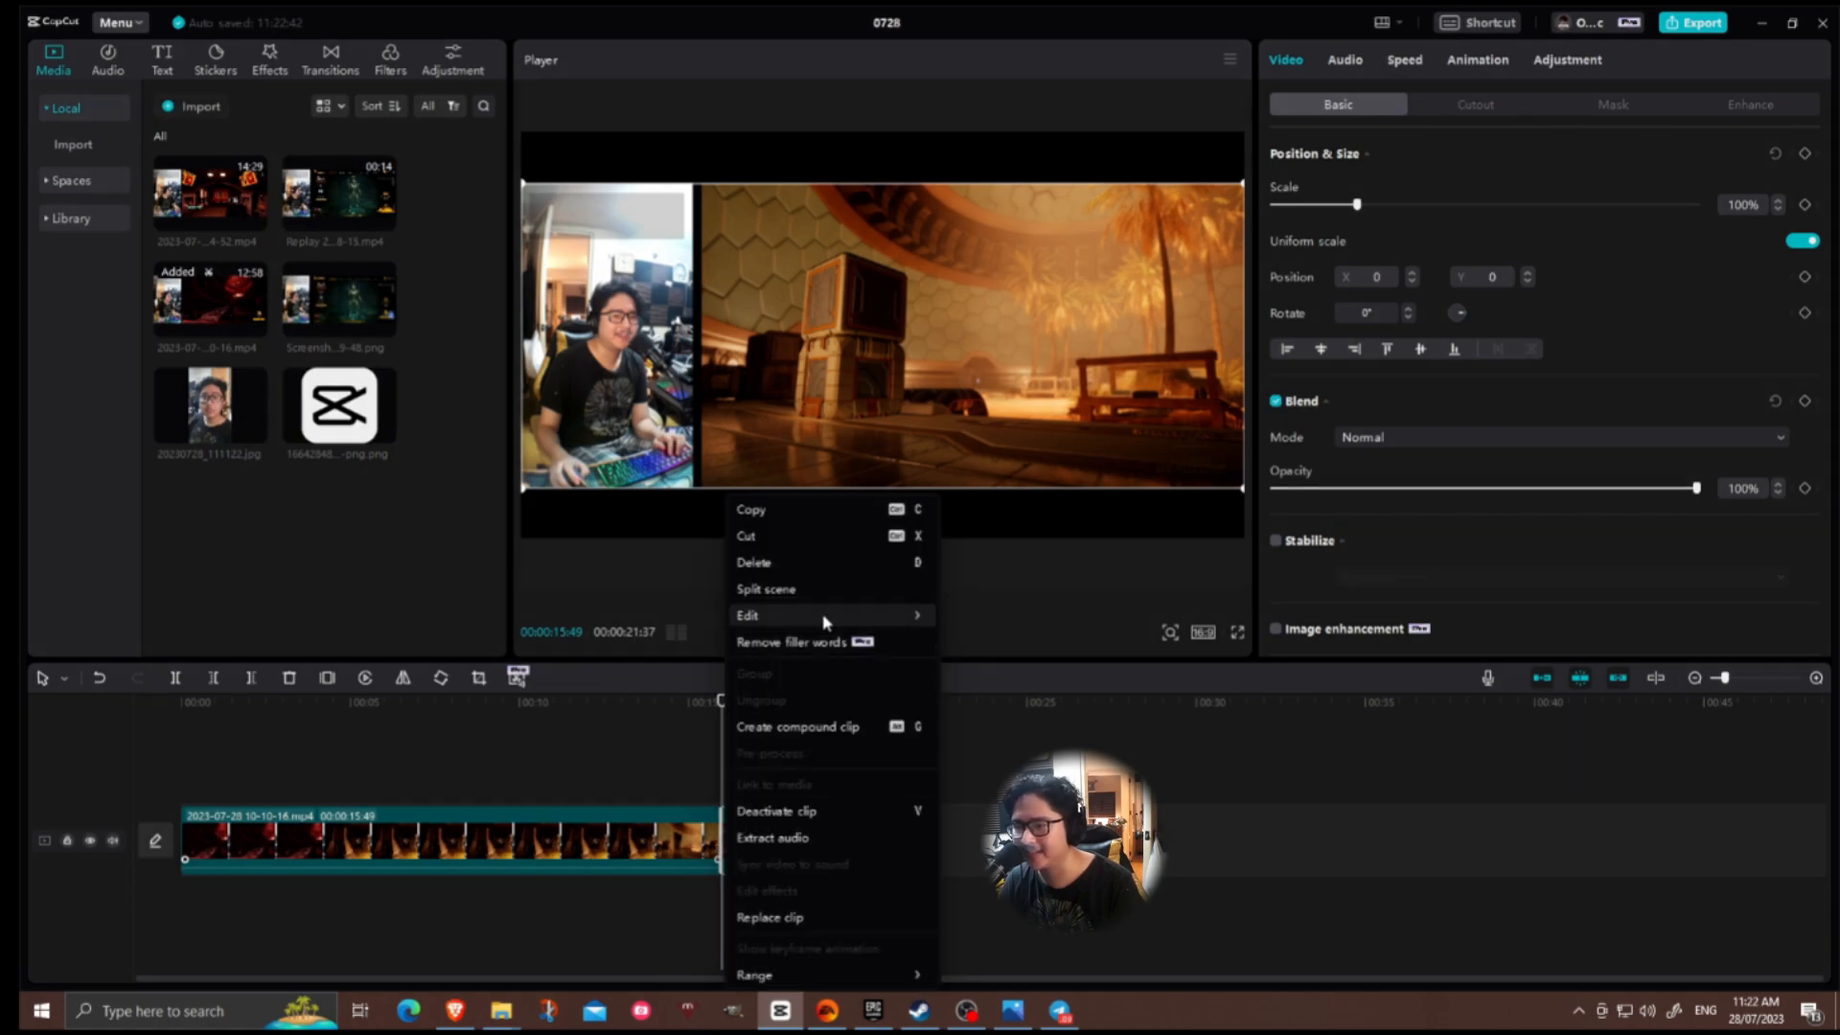
pyautogui.moveTo(863, 615)
pyautogui.click(995, 617)
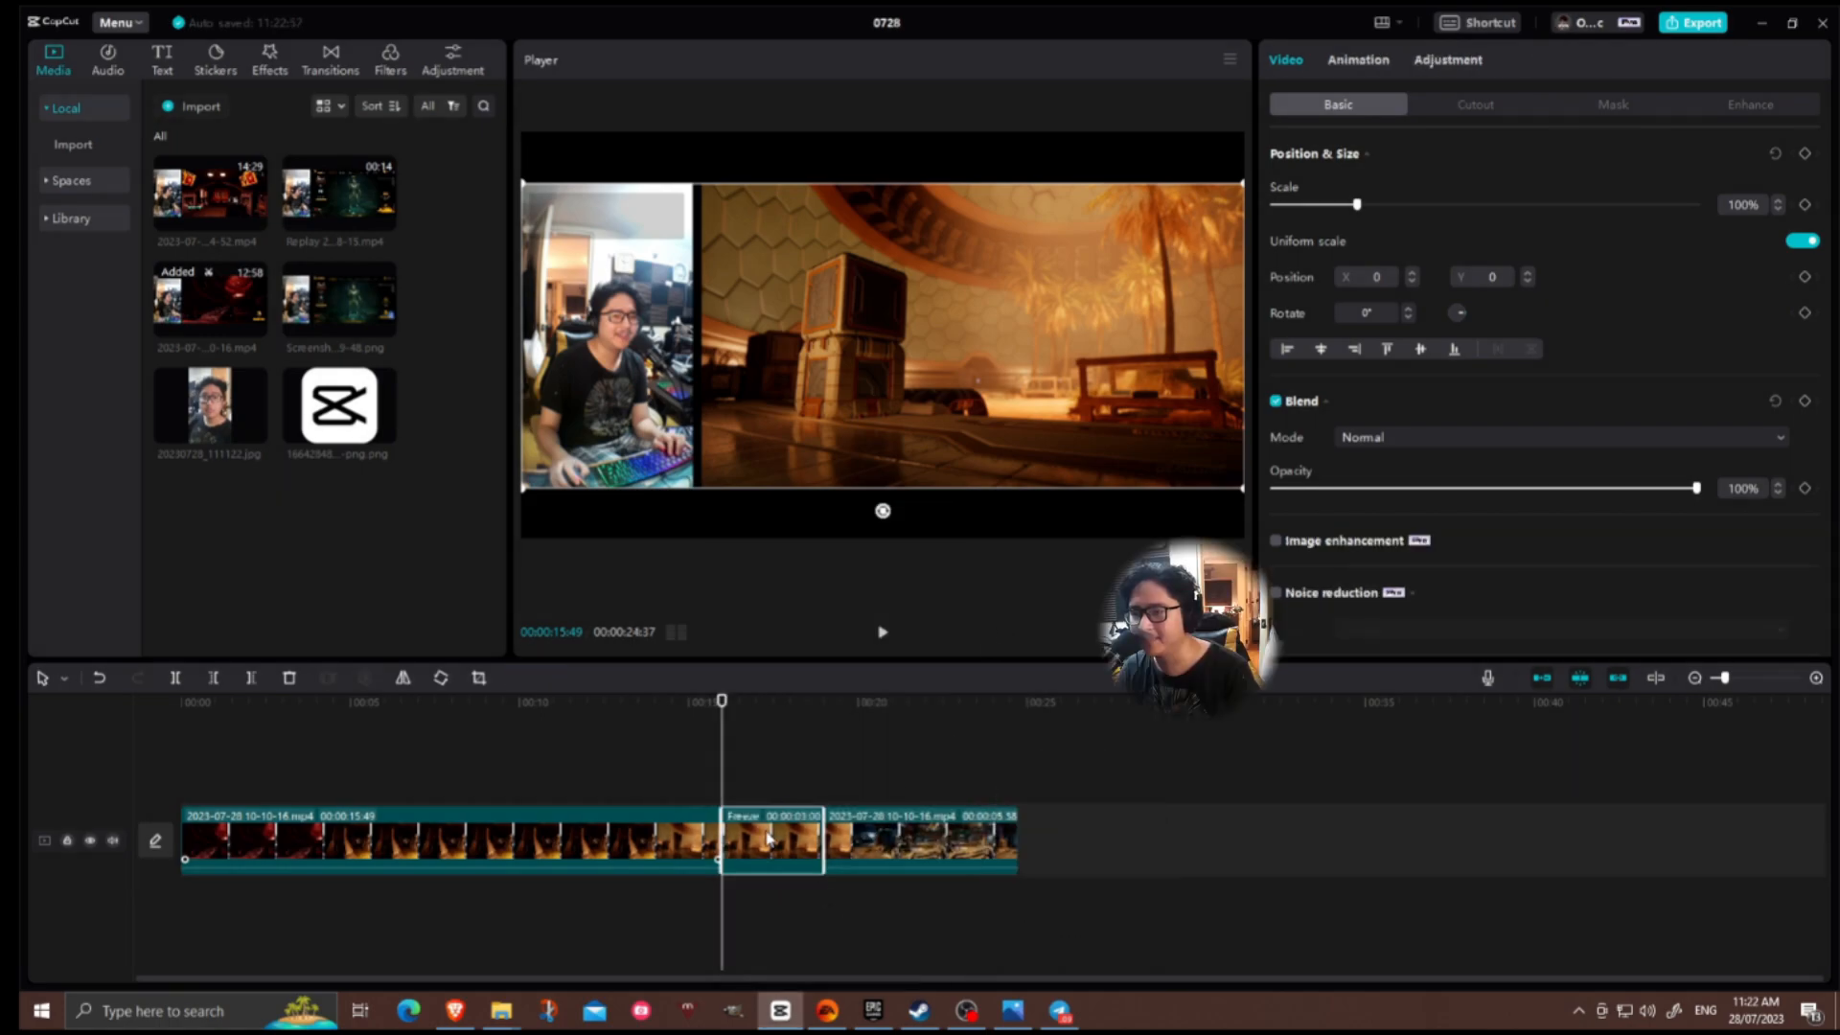
pyautogui.press('Delete')
pyautogui.click(432, 825)
pyautogui.press('Delete')
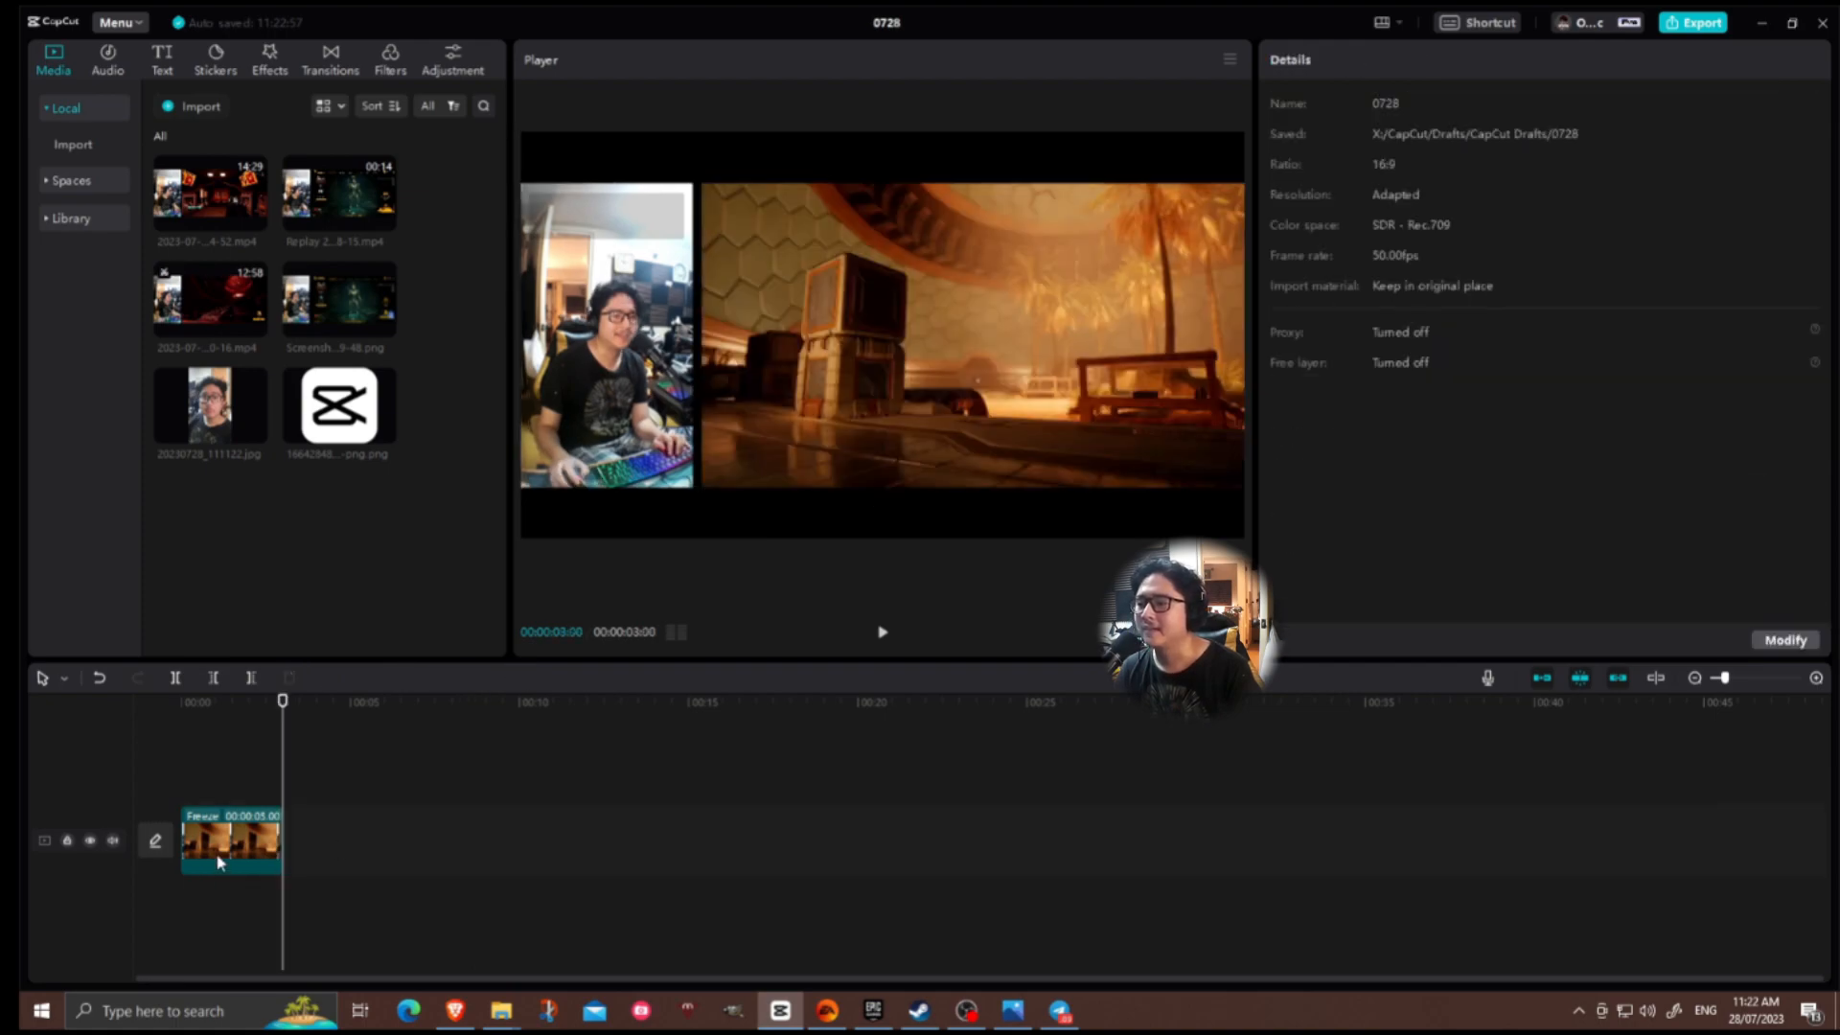
# Crop the freeze frame to 16:9 around the orange game scene, leaving out the webcam image.
pyautogui.click(225, 740)
pyautogui.click(240, 841)
pyautogui.rightClick(260, 844)
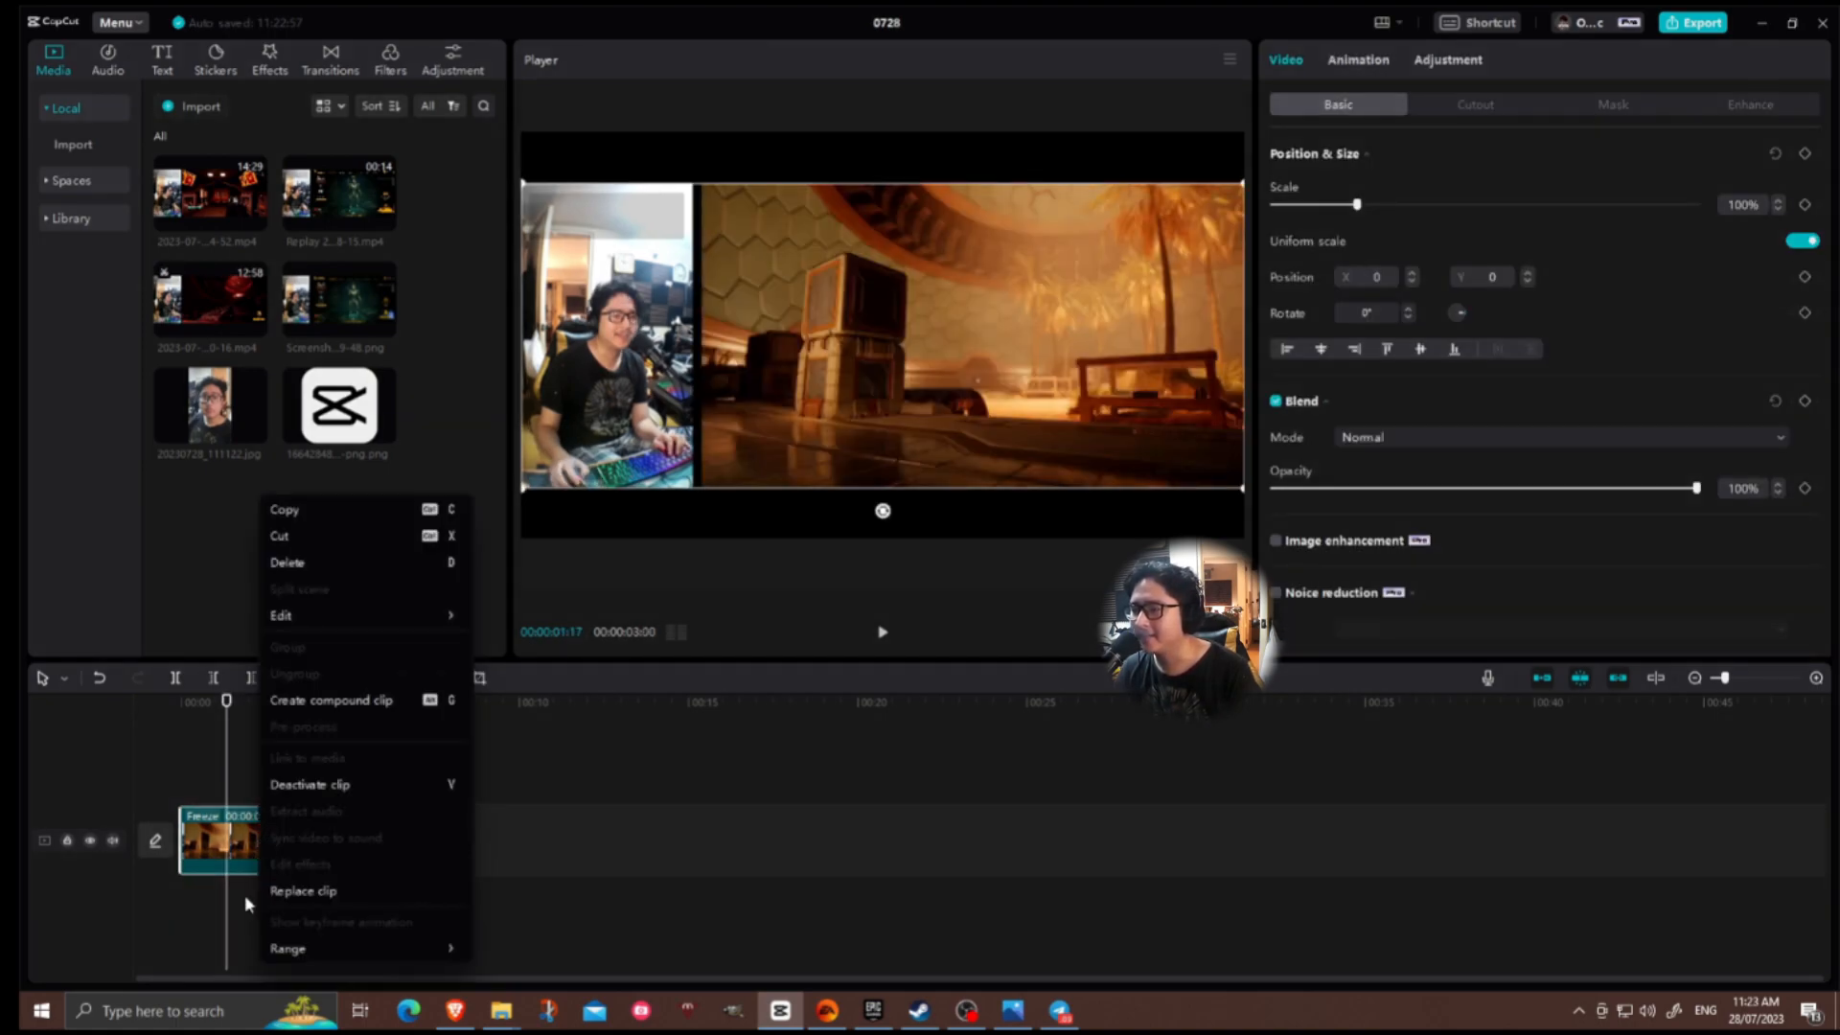
pyautogui.moveTo(419, 628)
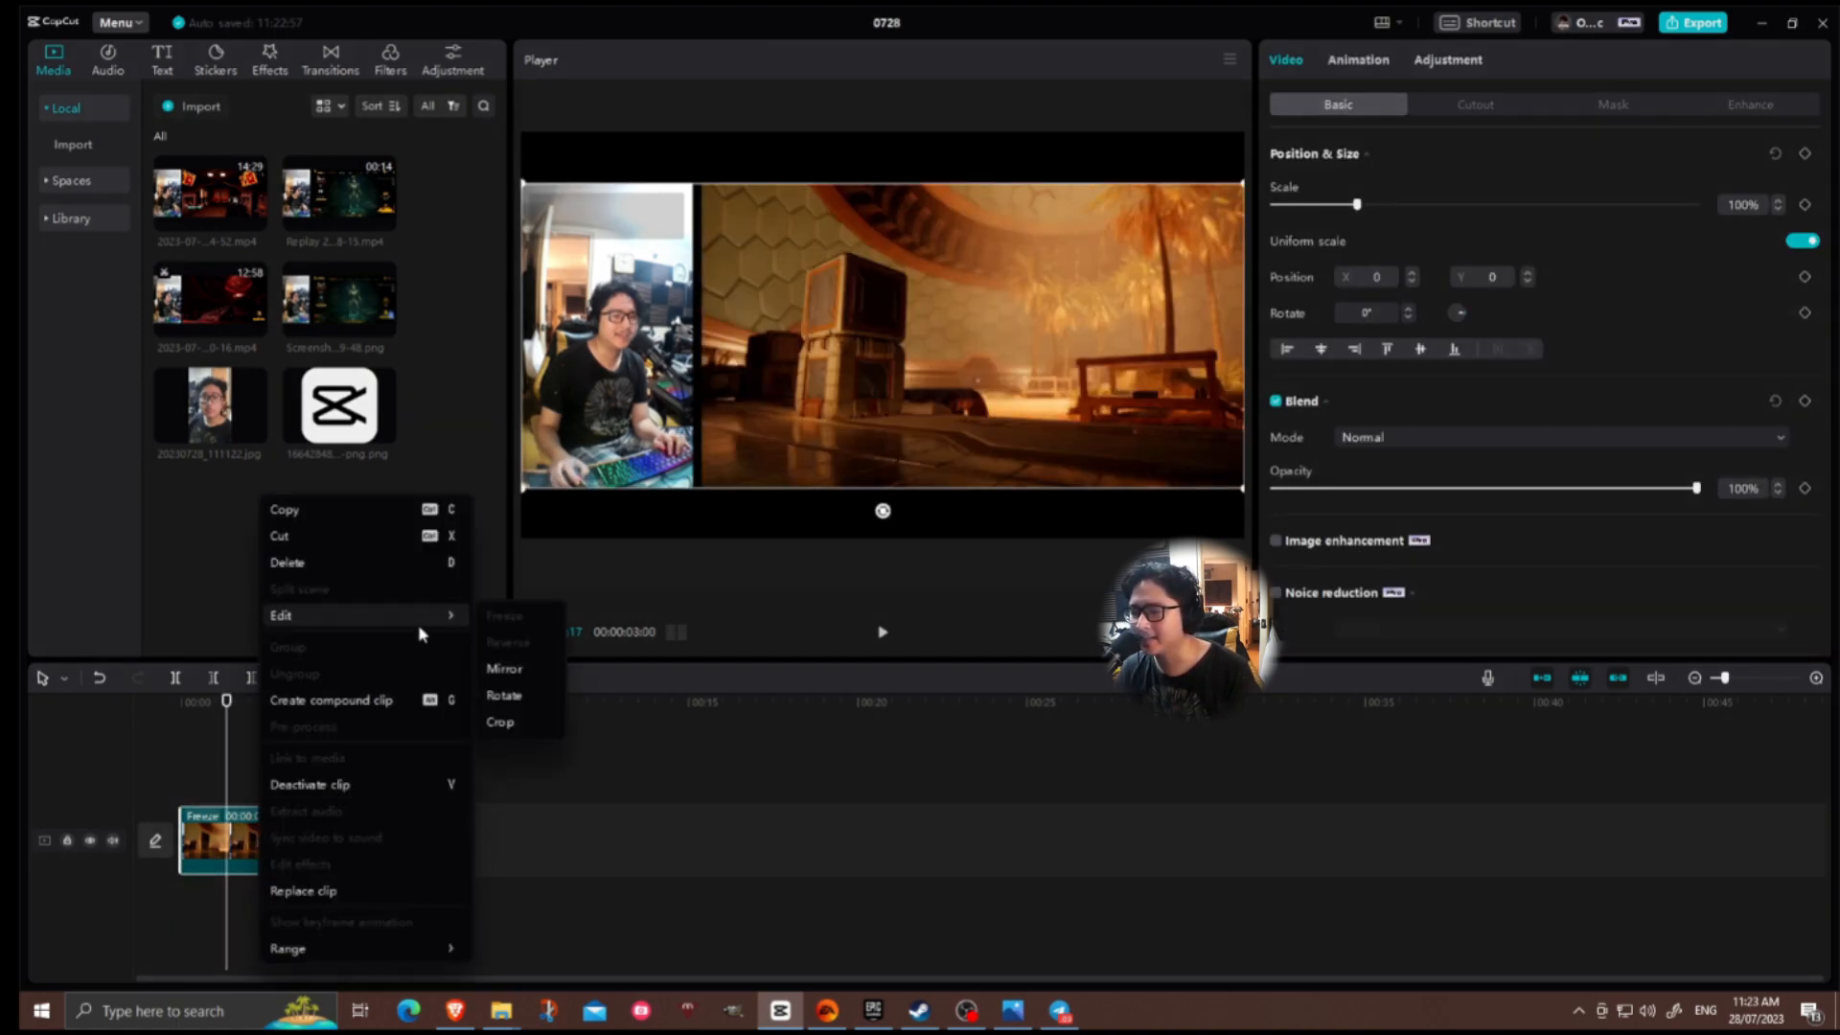
pyautogui.click(525, 723)
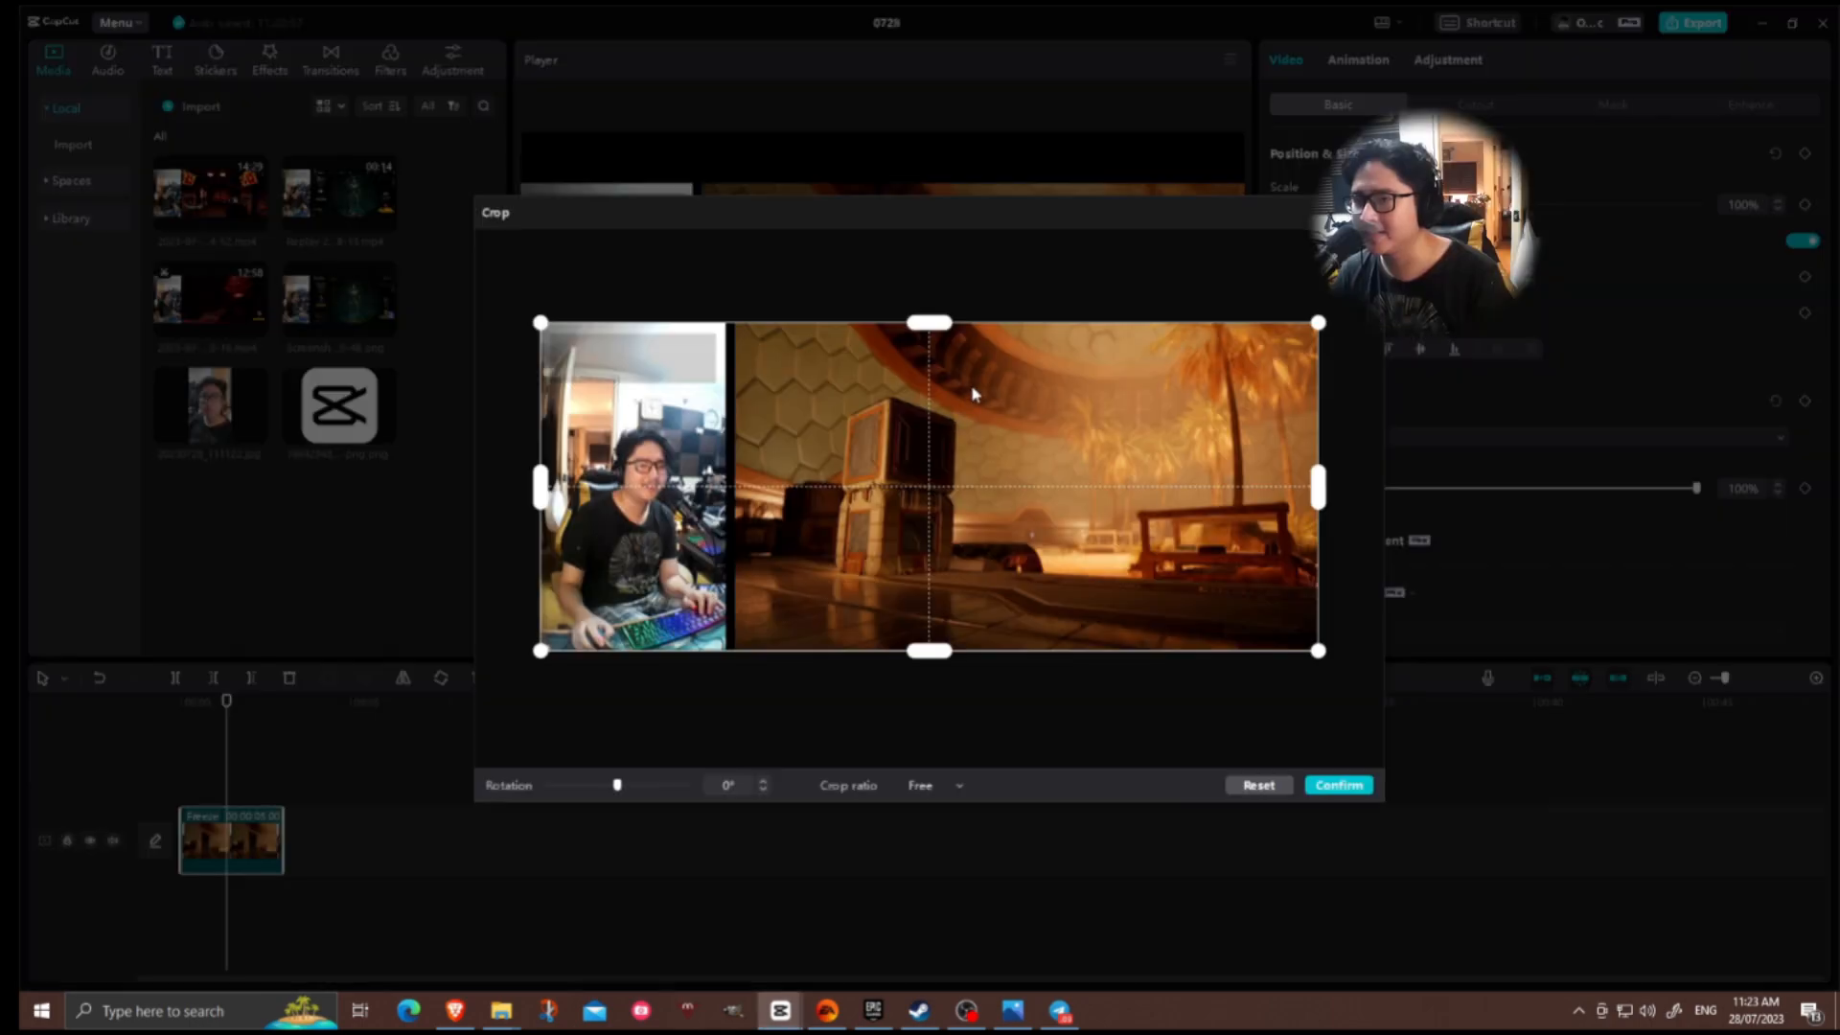
pyautogui.click(925, 785)
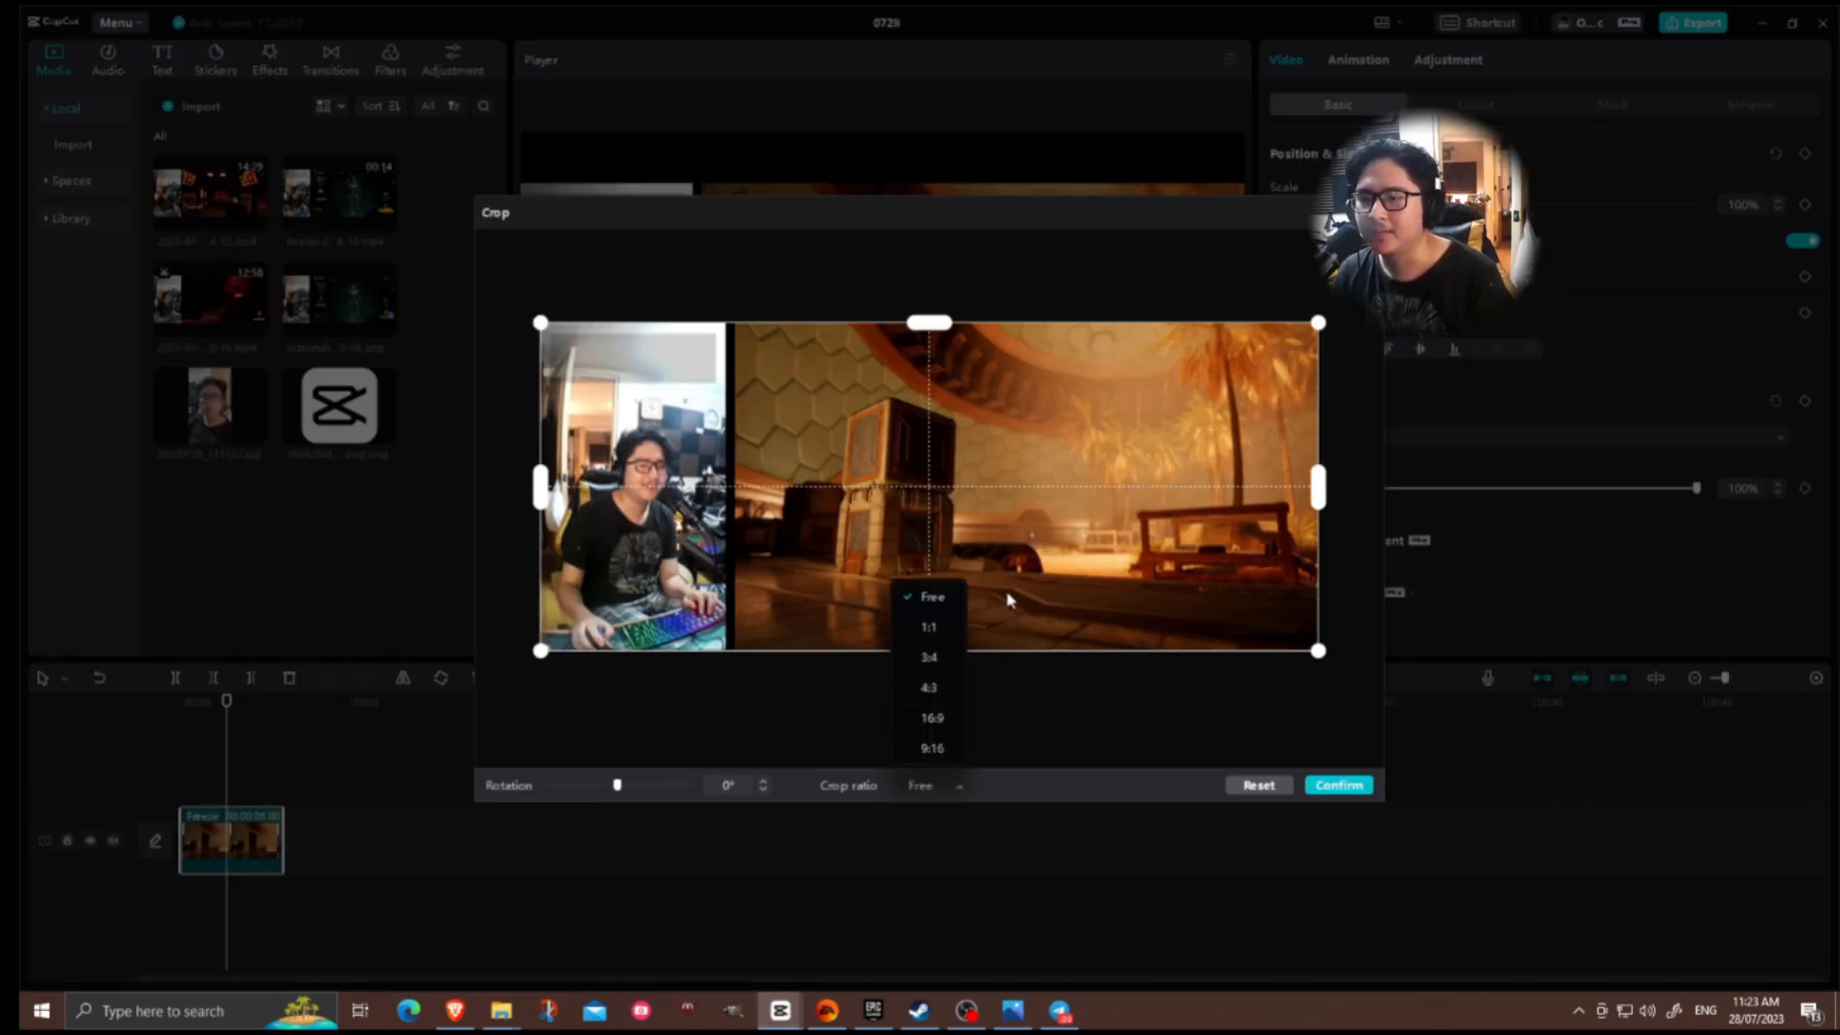
pyautogui.click(933, 736)
pyautogui.click(1353, 786)
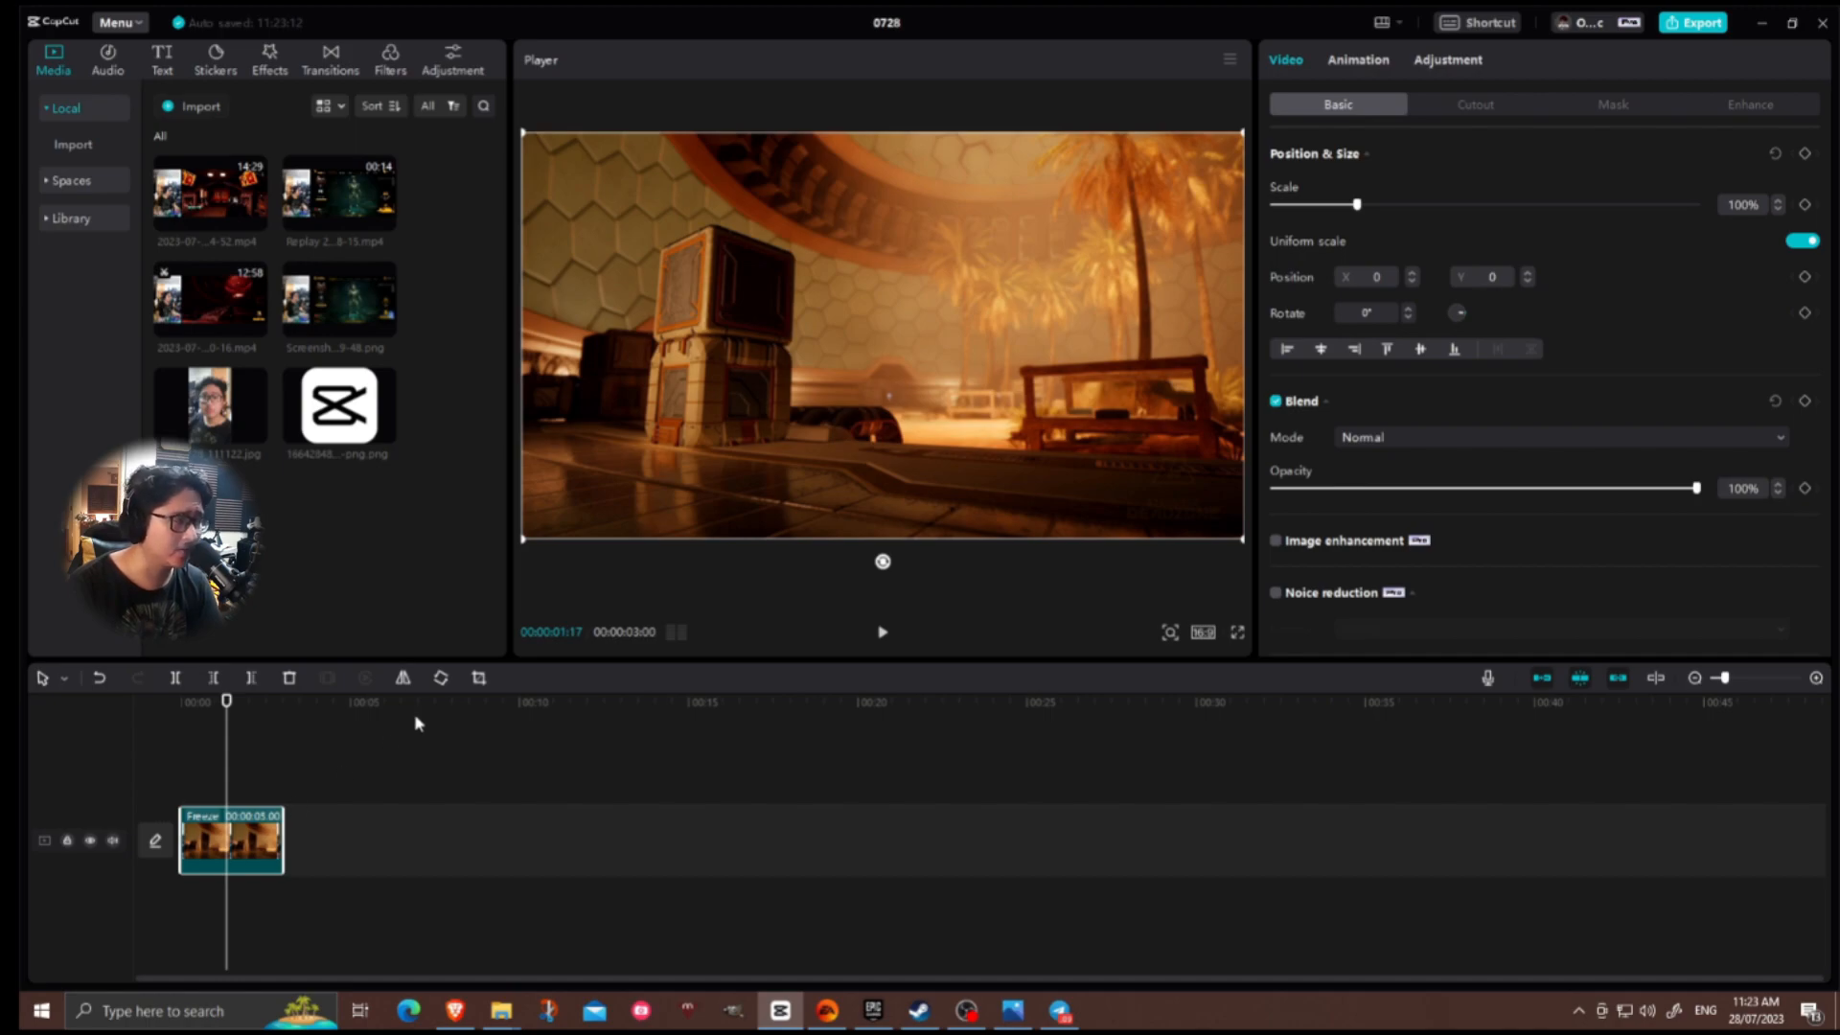
# Place the game screenshot on a track above the freeze frame and crop it to 16:9, leaving out the webcam image.
pyautogui.moveTo(332, 291)
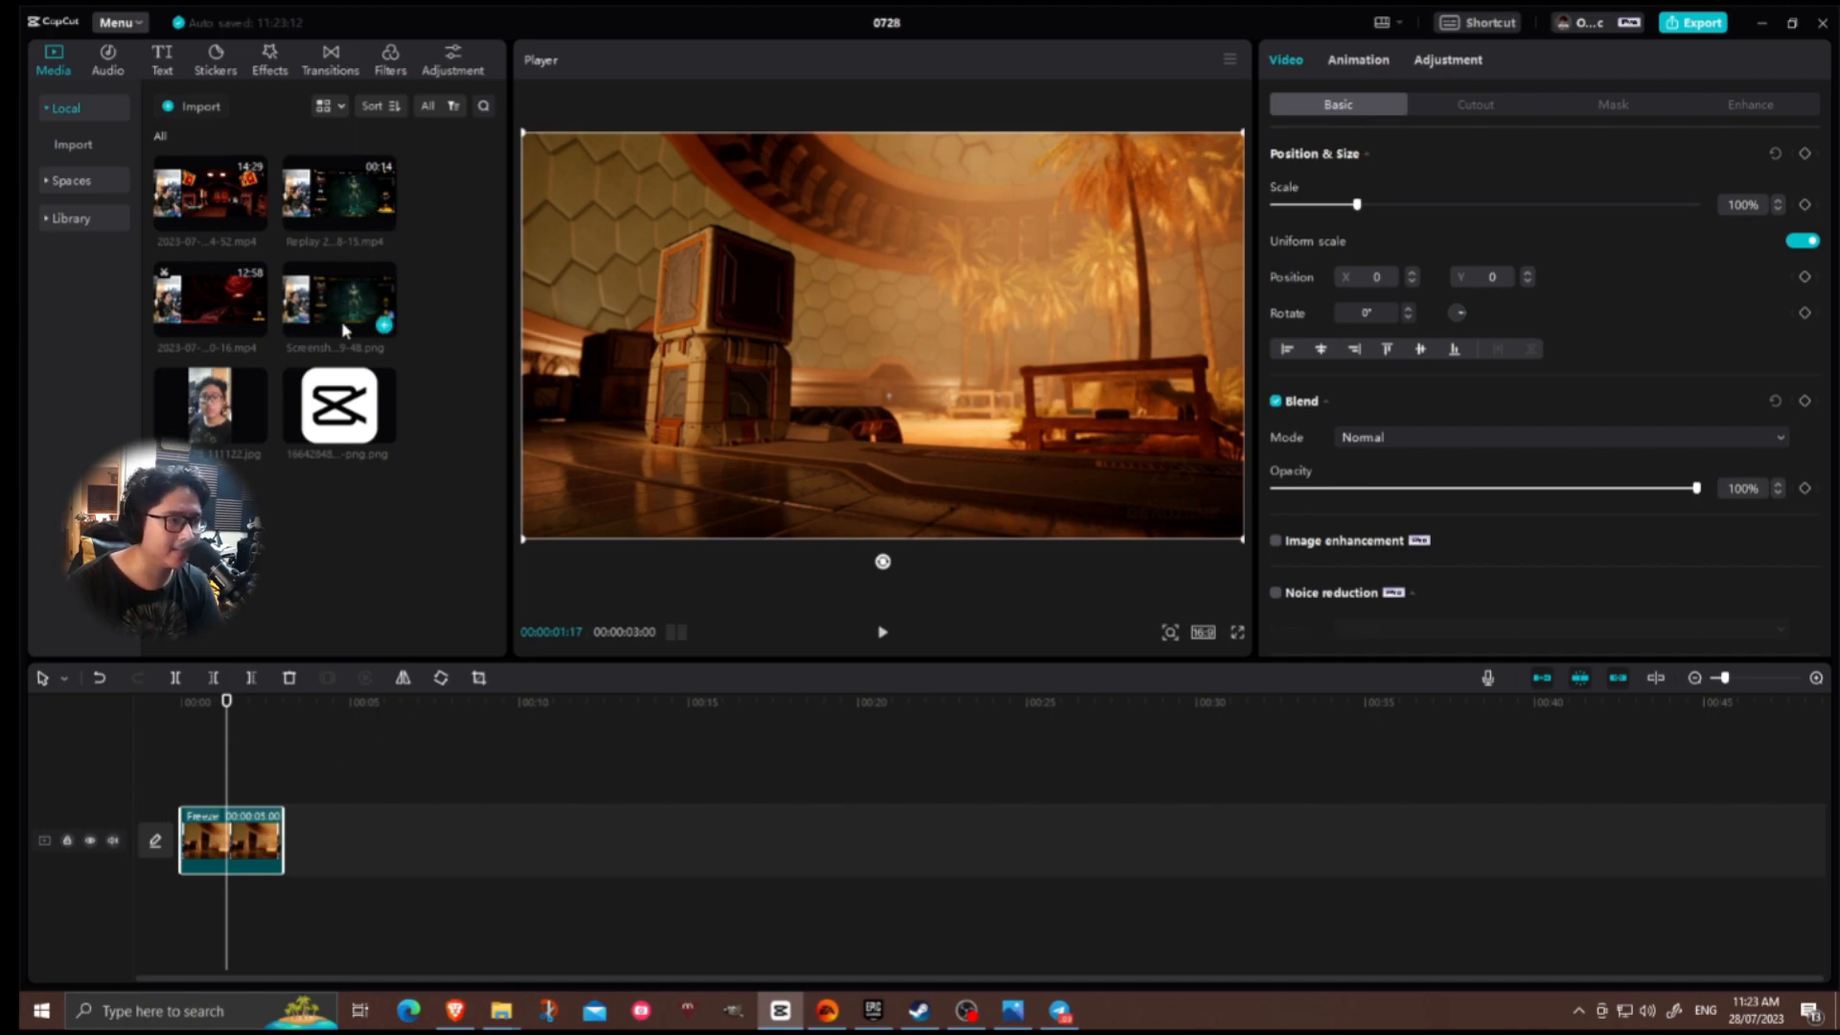
pyautogui.moveTo(335, 305); pyautogui.dragTo(196, 773)
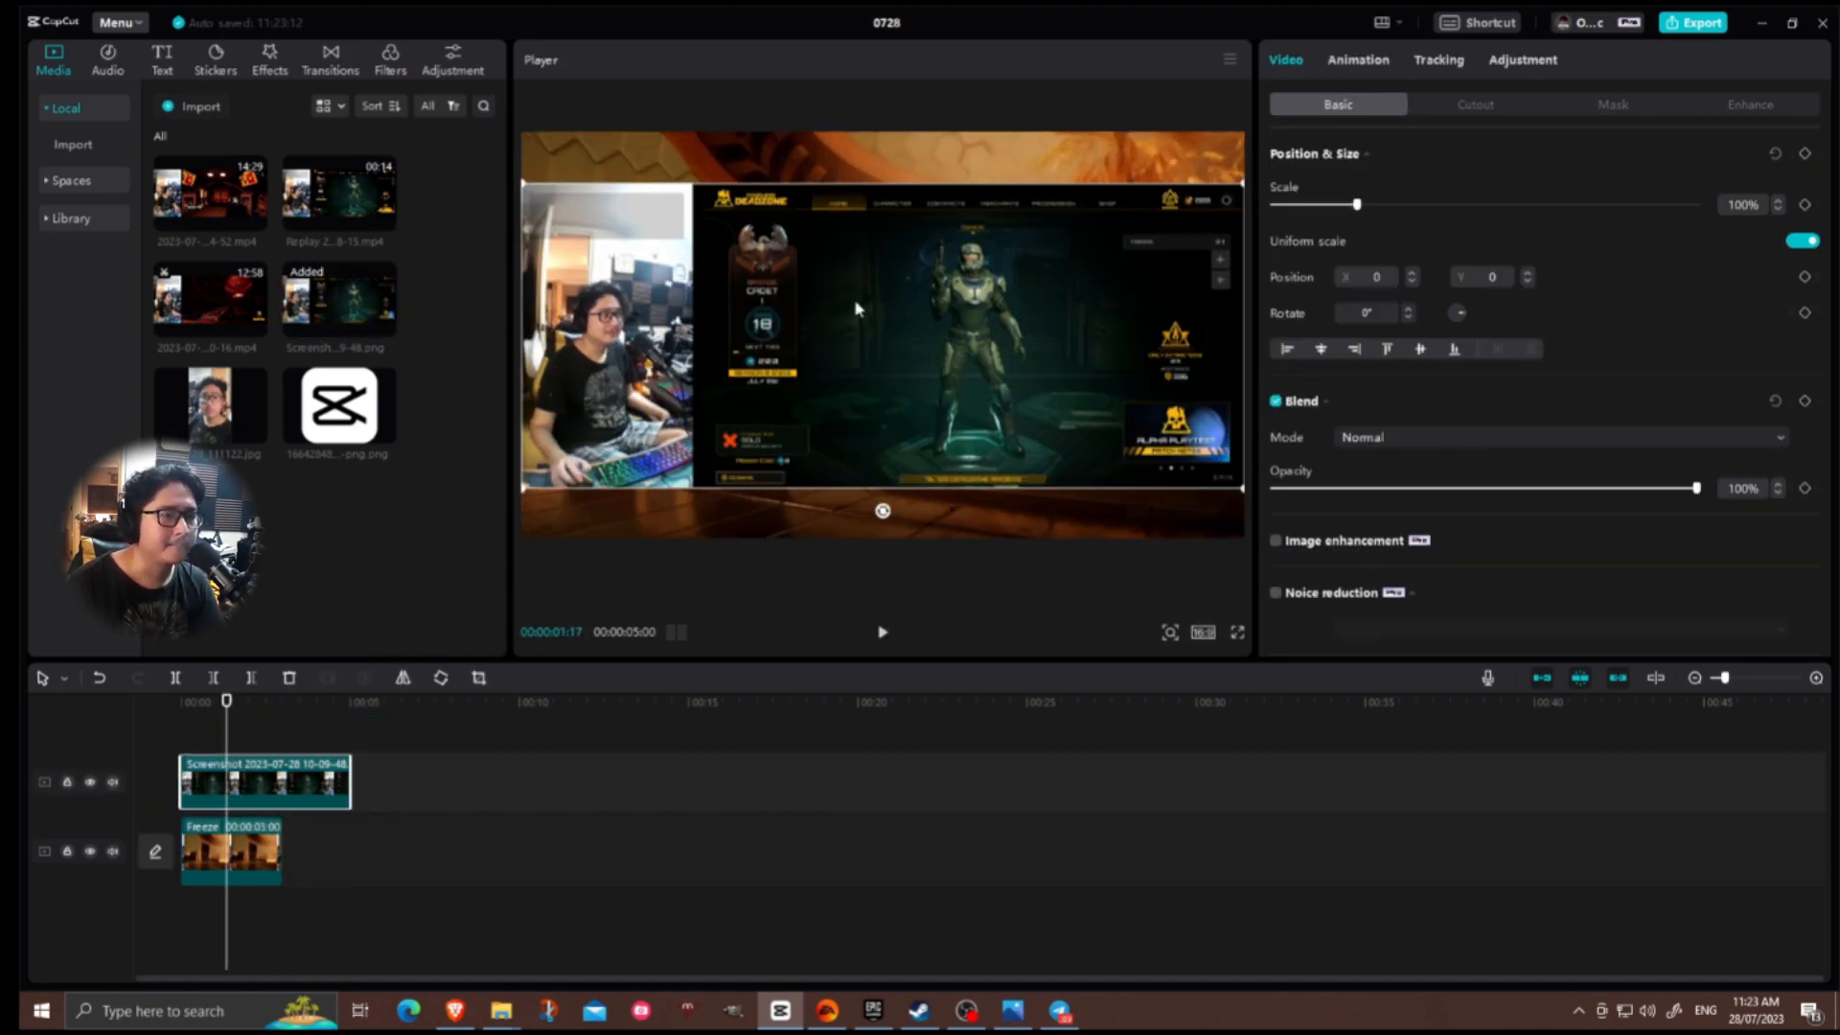
pyautogui.rightClick(325, 768)
pyautogui.moveTo(492, 642)
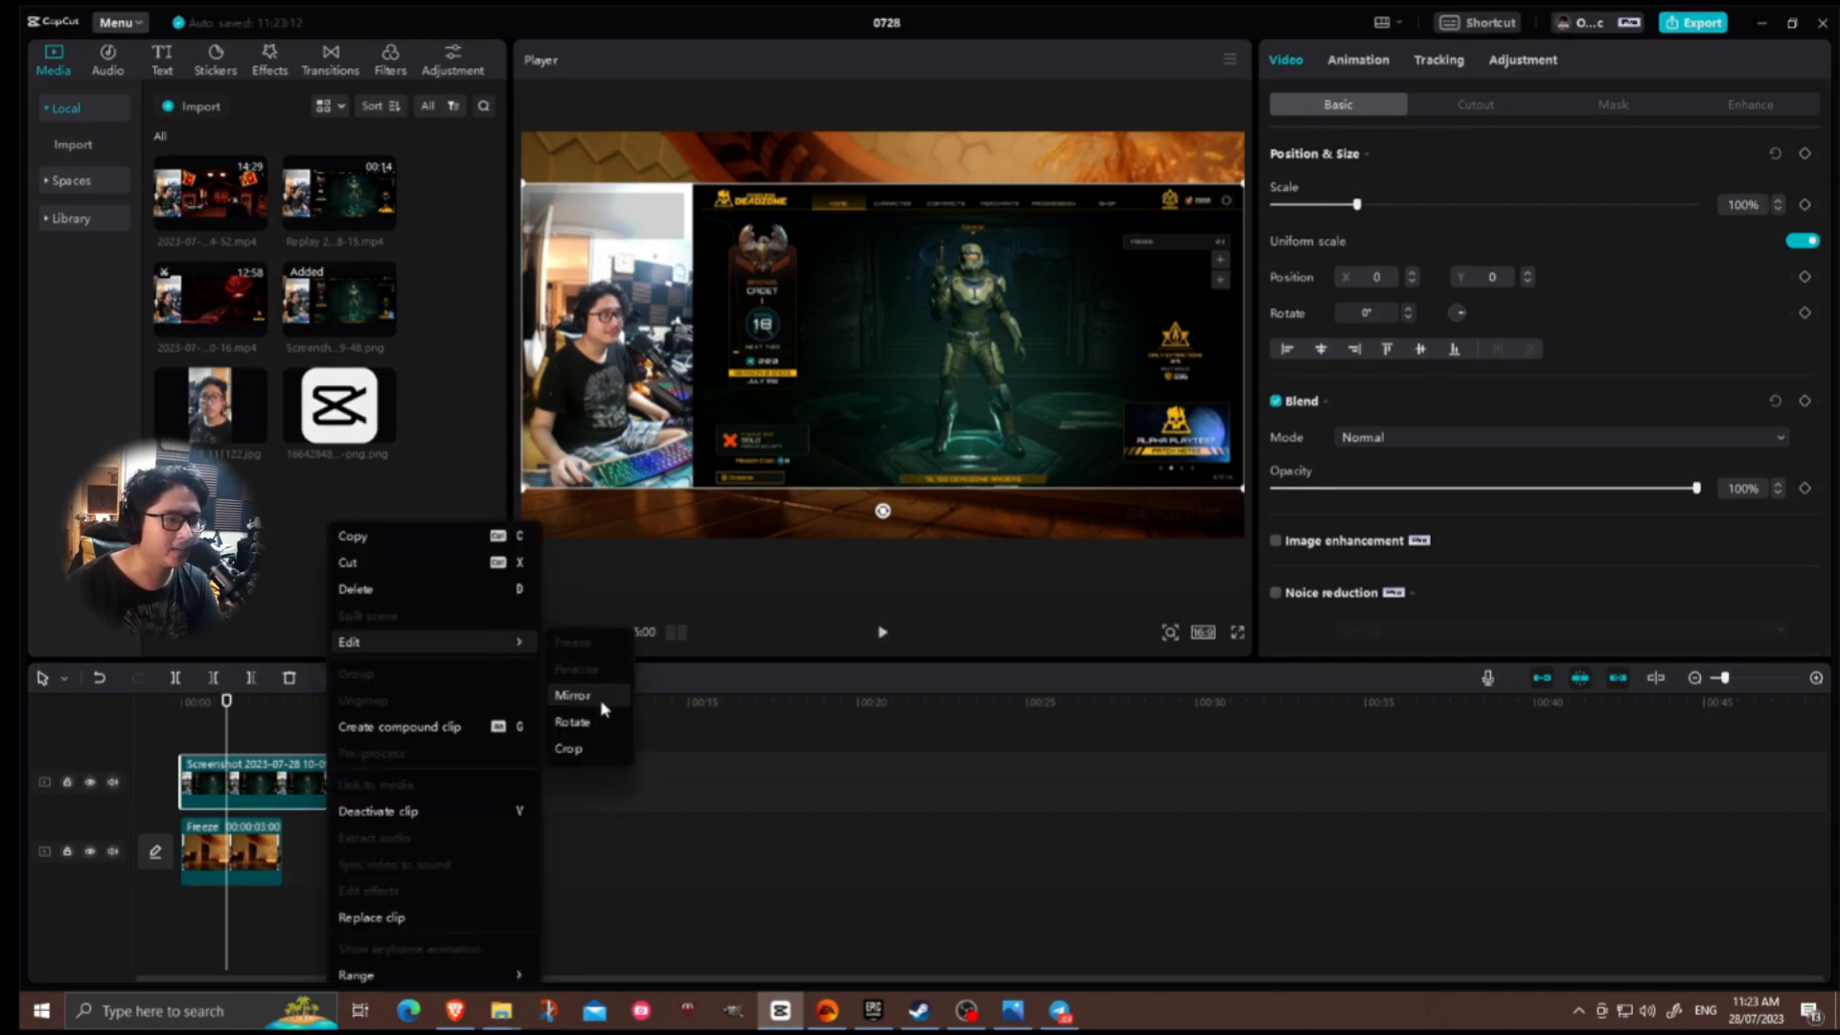
pyautogui.click(572, 754)
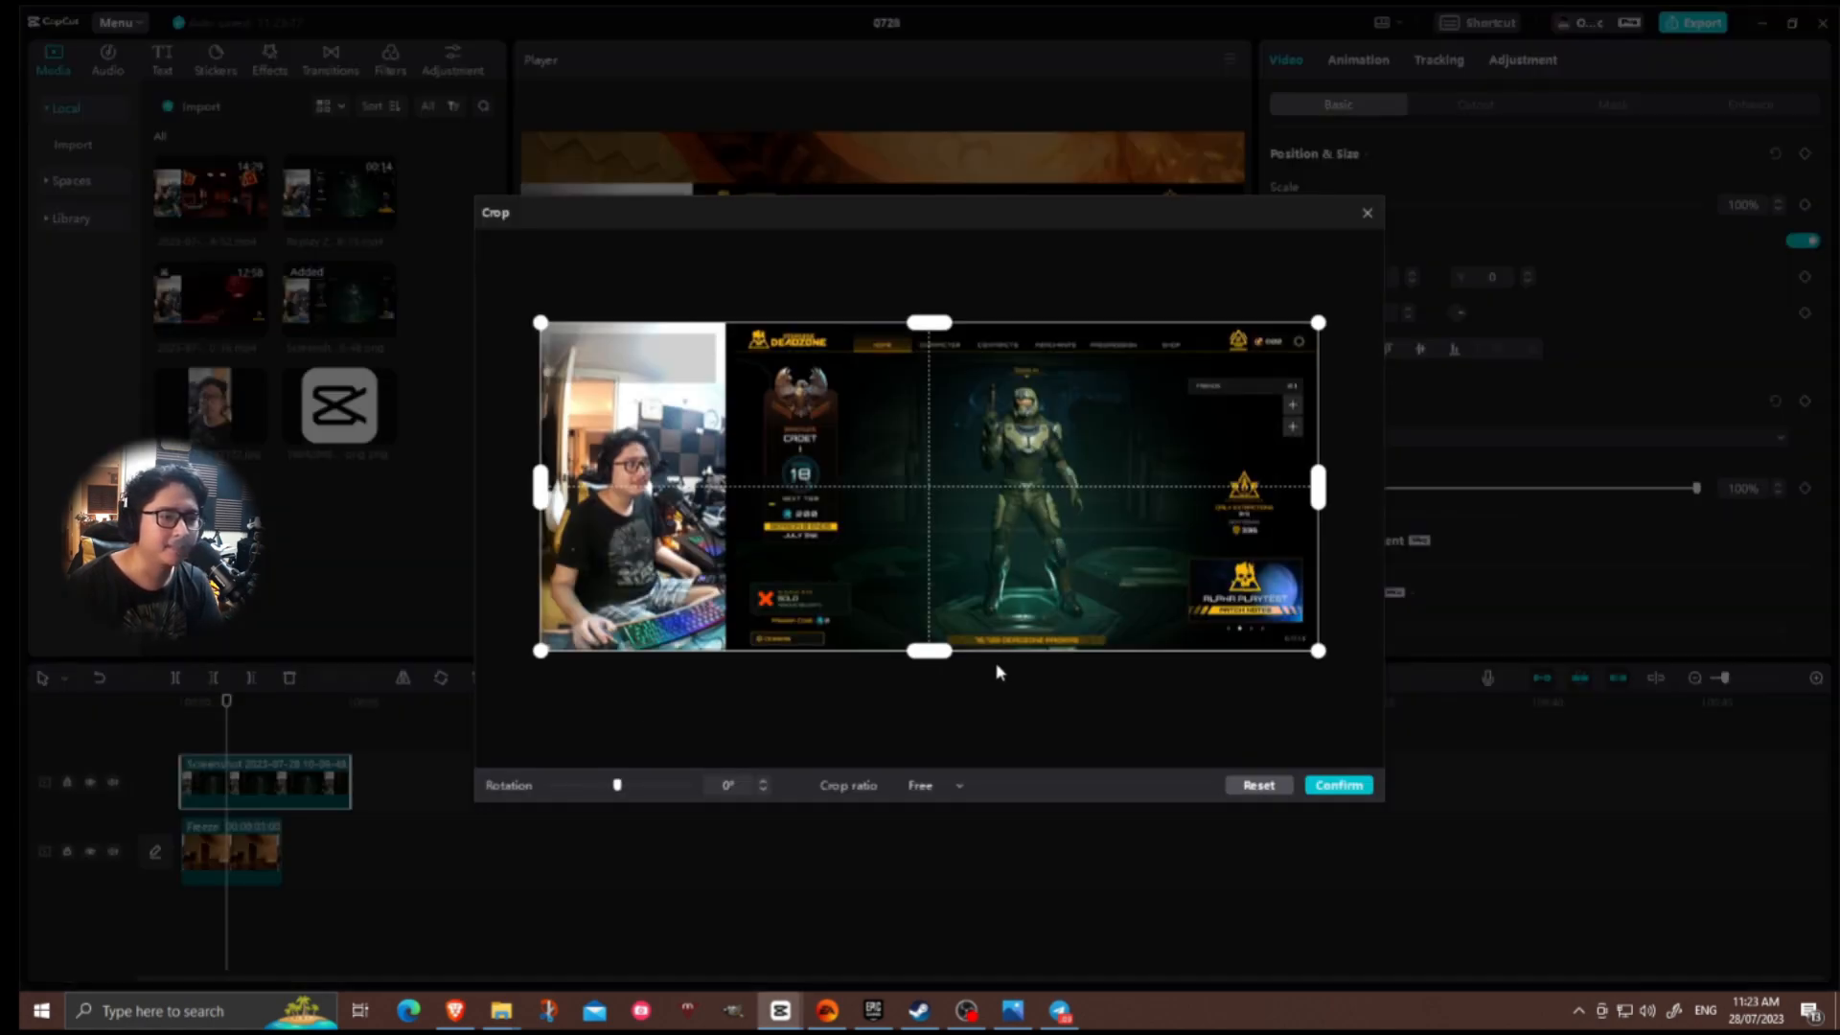
pyautogui.click(951, 785)
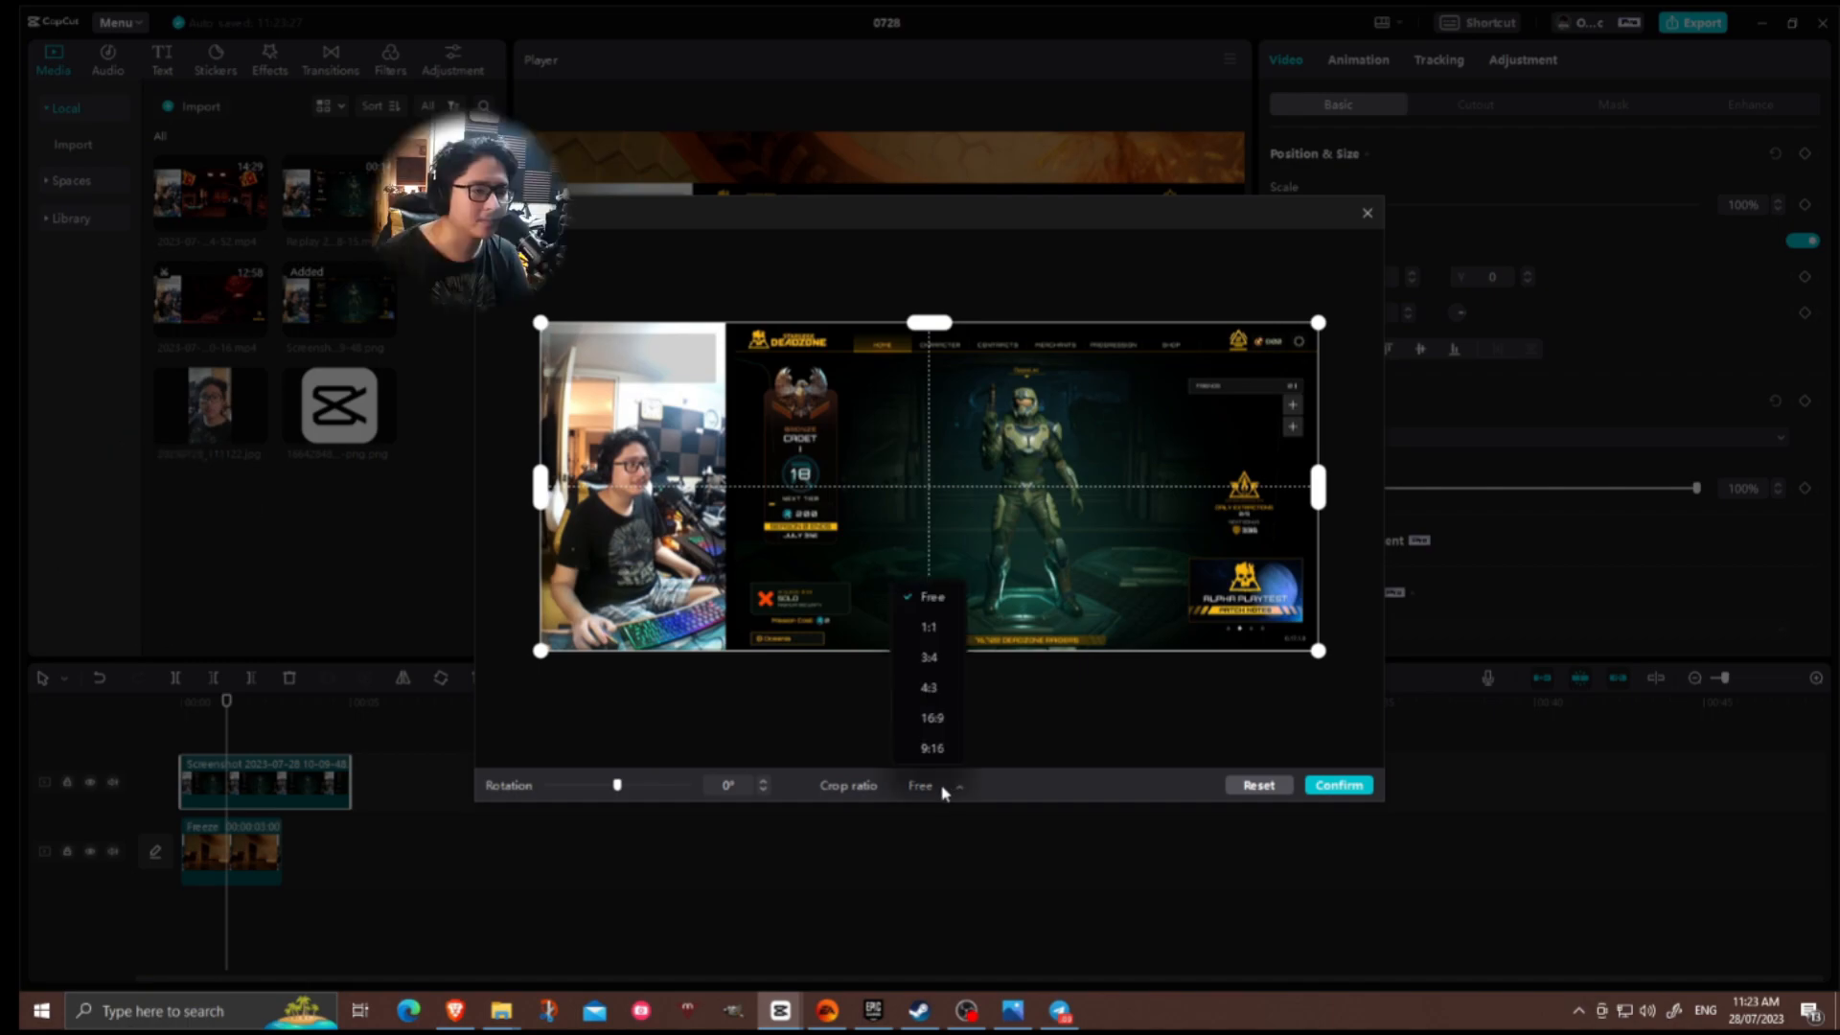
pyautogui.click(936, 719)
pyautogui.moveTo(859, 520); pyautogui.dragTo(951, 520)
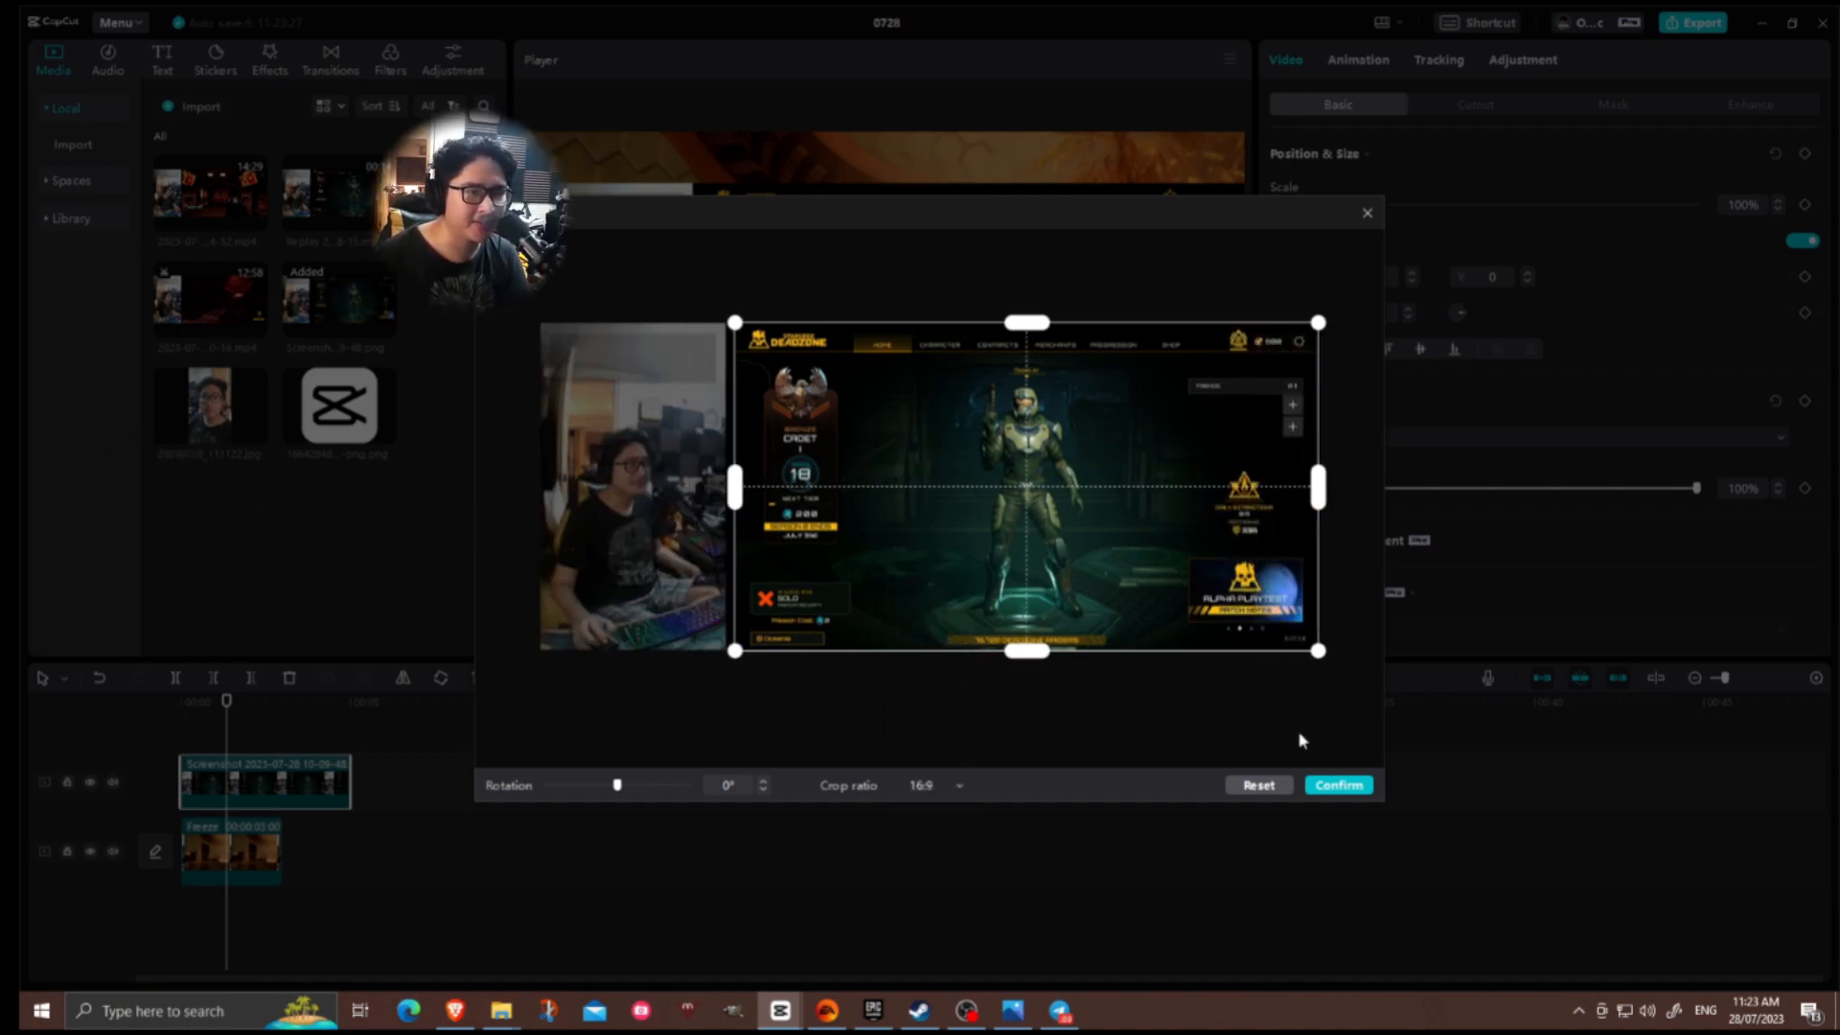
pyautogui.click(1337, 786)
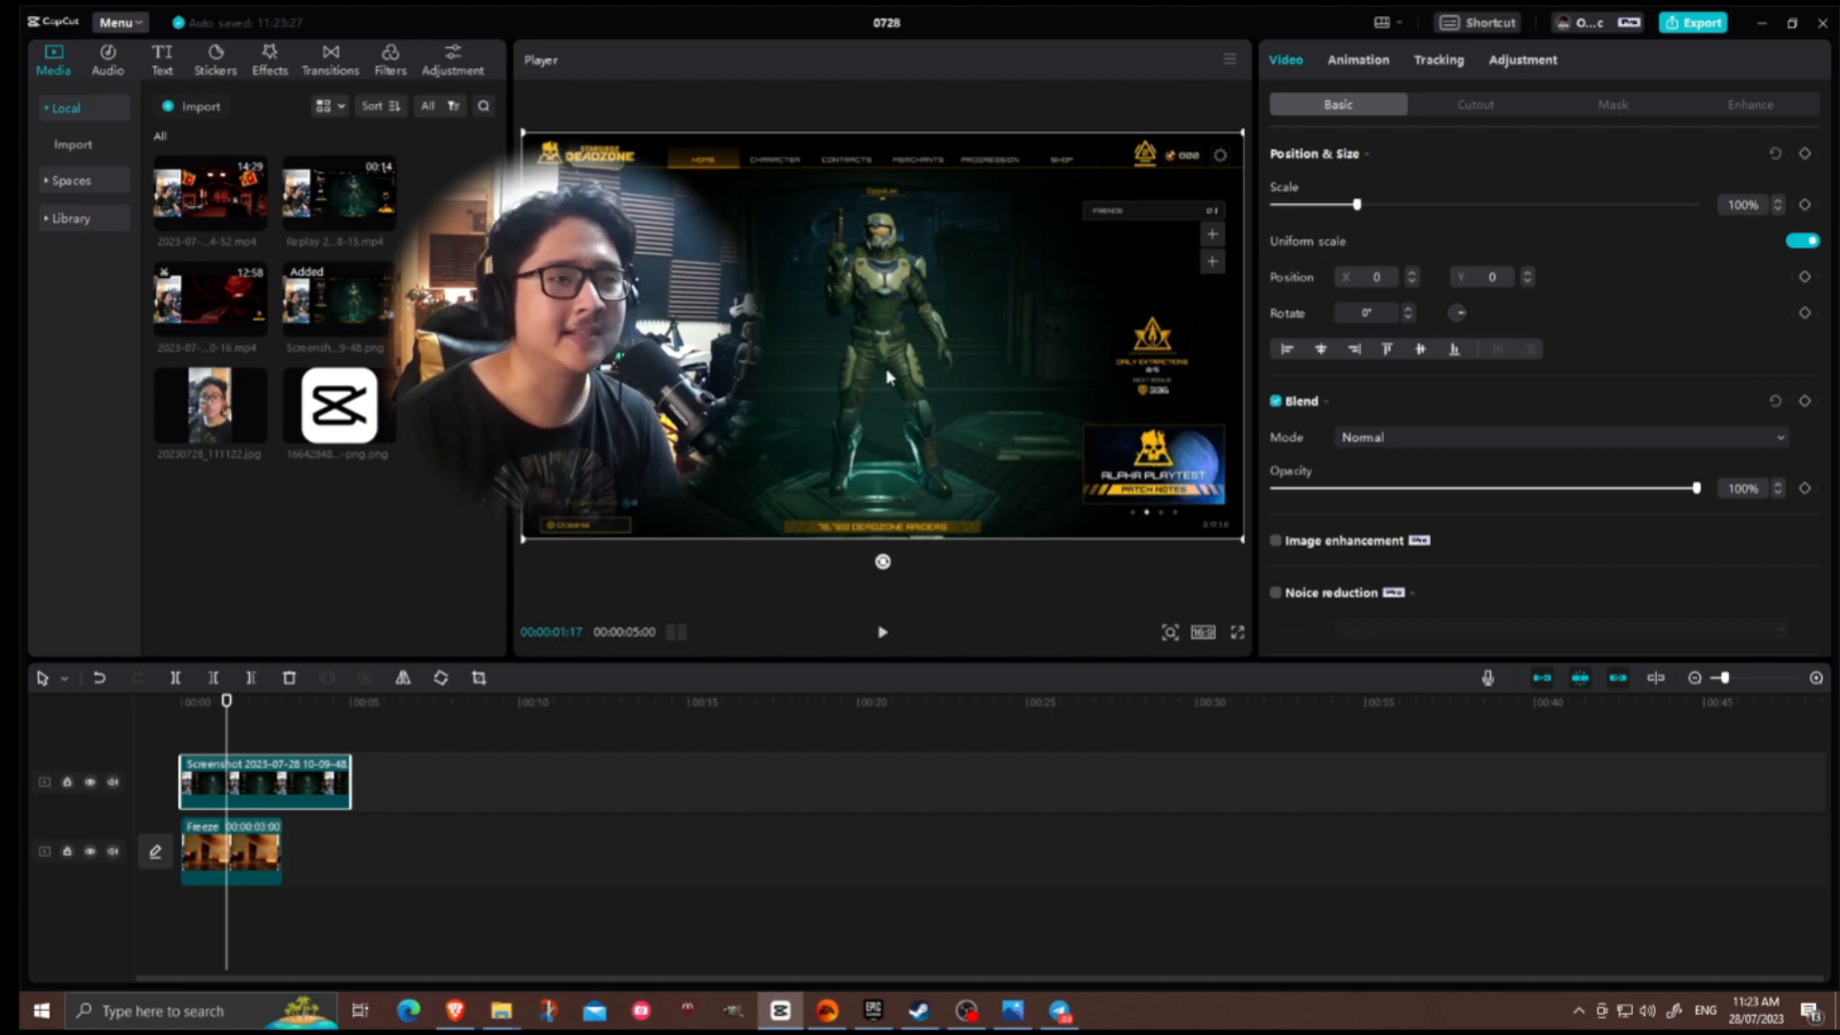
# Isolate the armored character in the screenshot with Auto cutout, enlarge it and position it in the right half of the scene.
pyautogui.click(1476, 104)
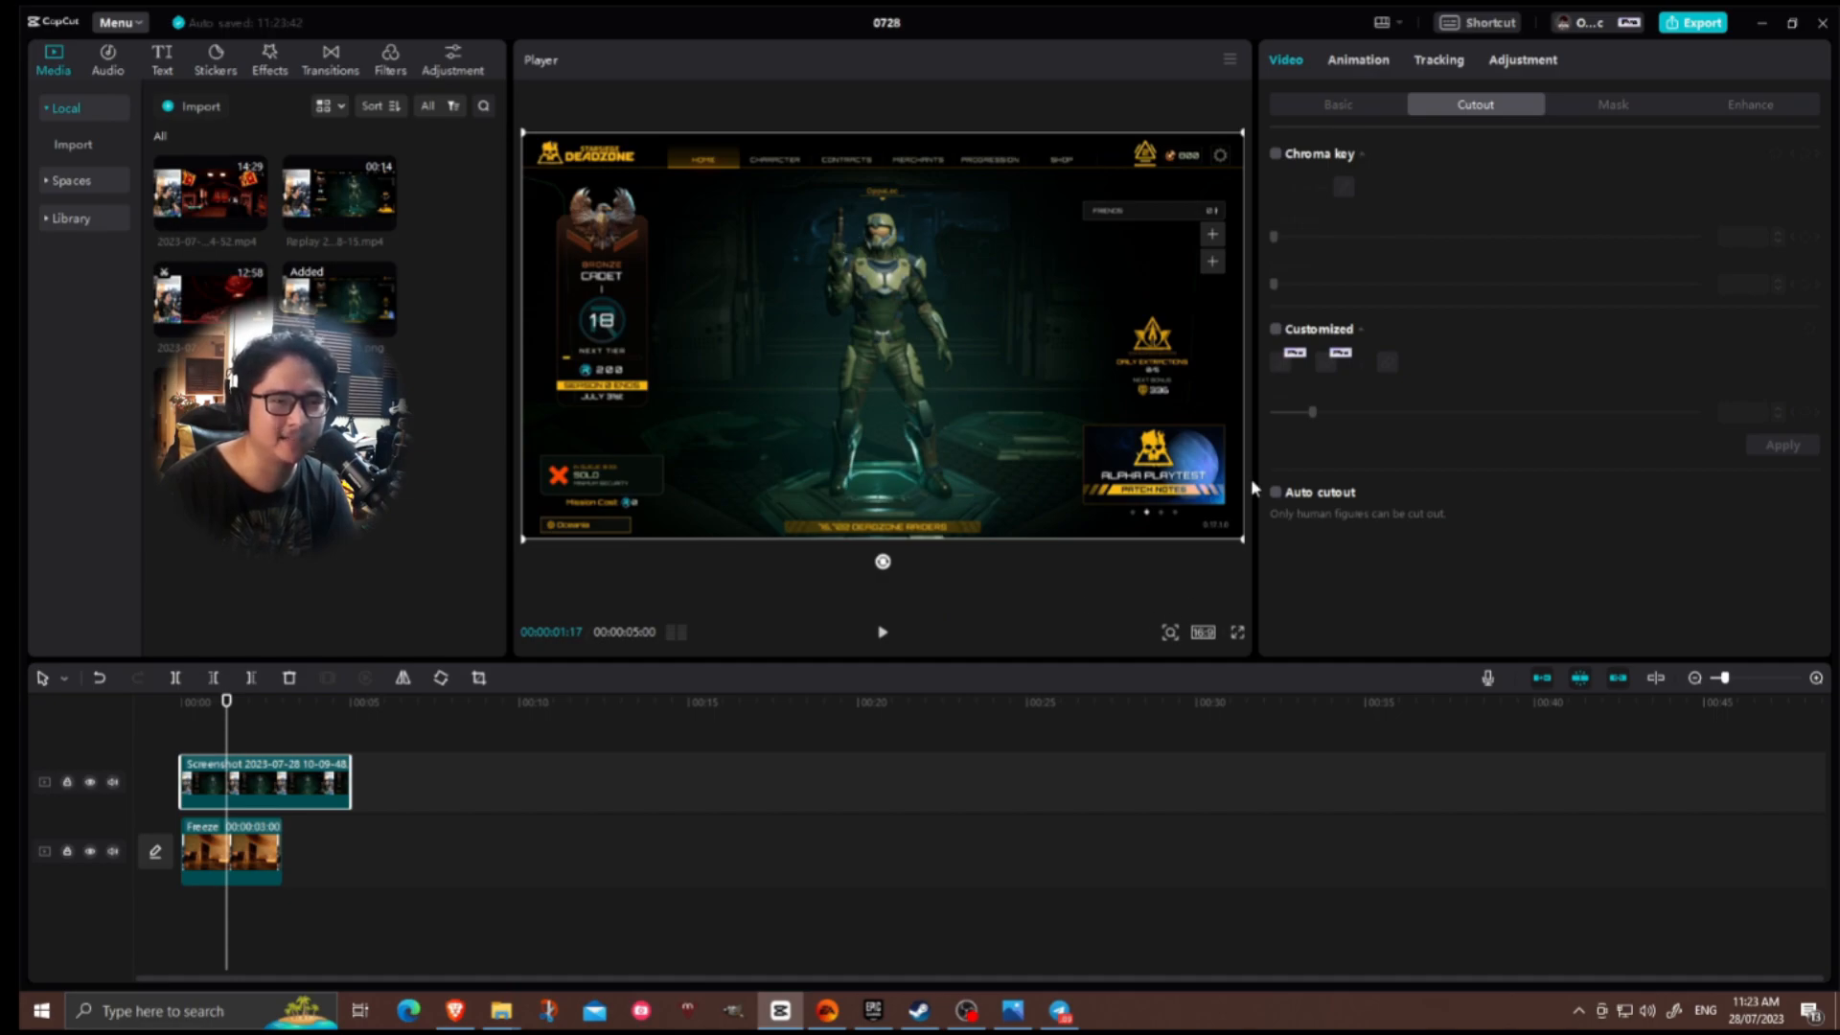
pyautogui.click(1275, 495)
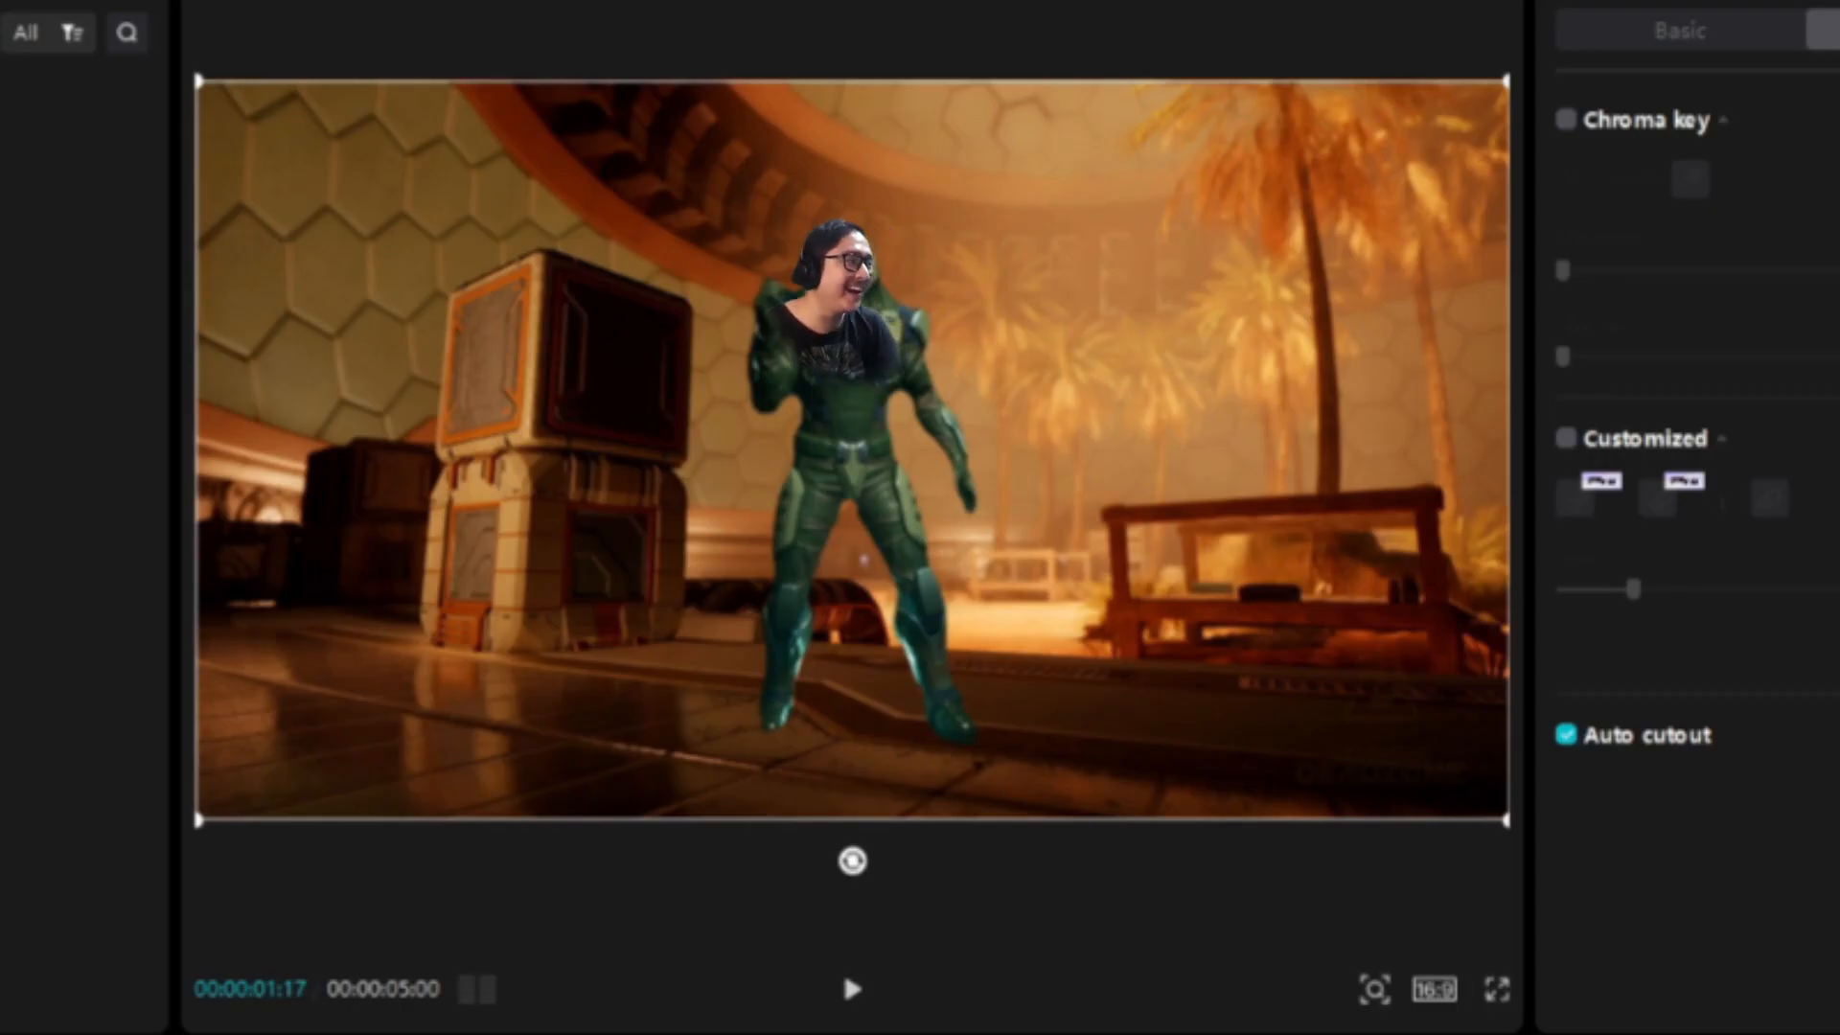
pyautogui.moveTo(909, 409); pyautogui.dragTo(829, 753)
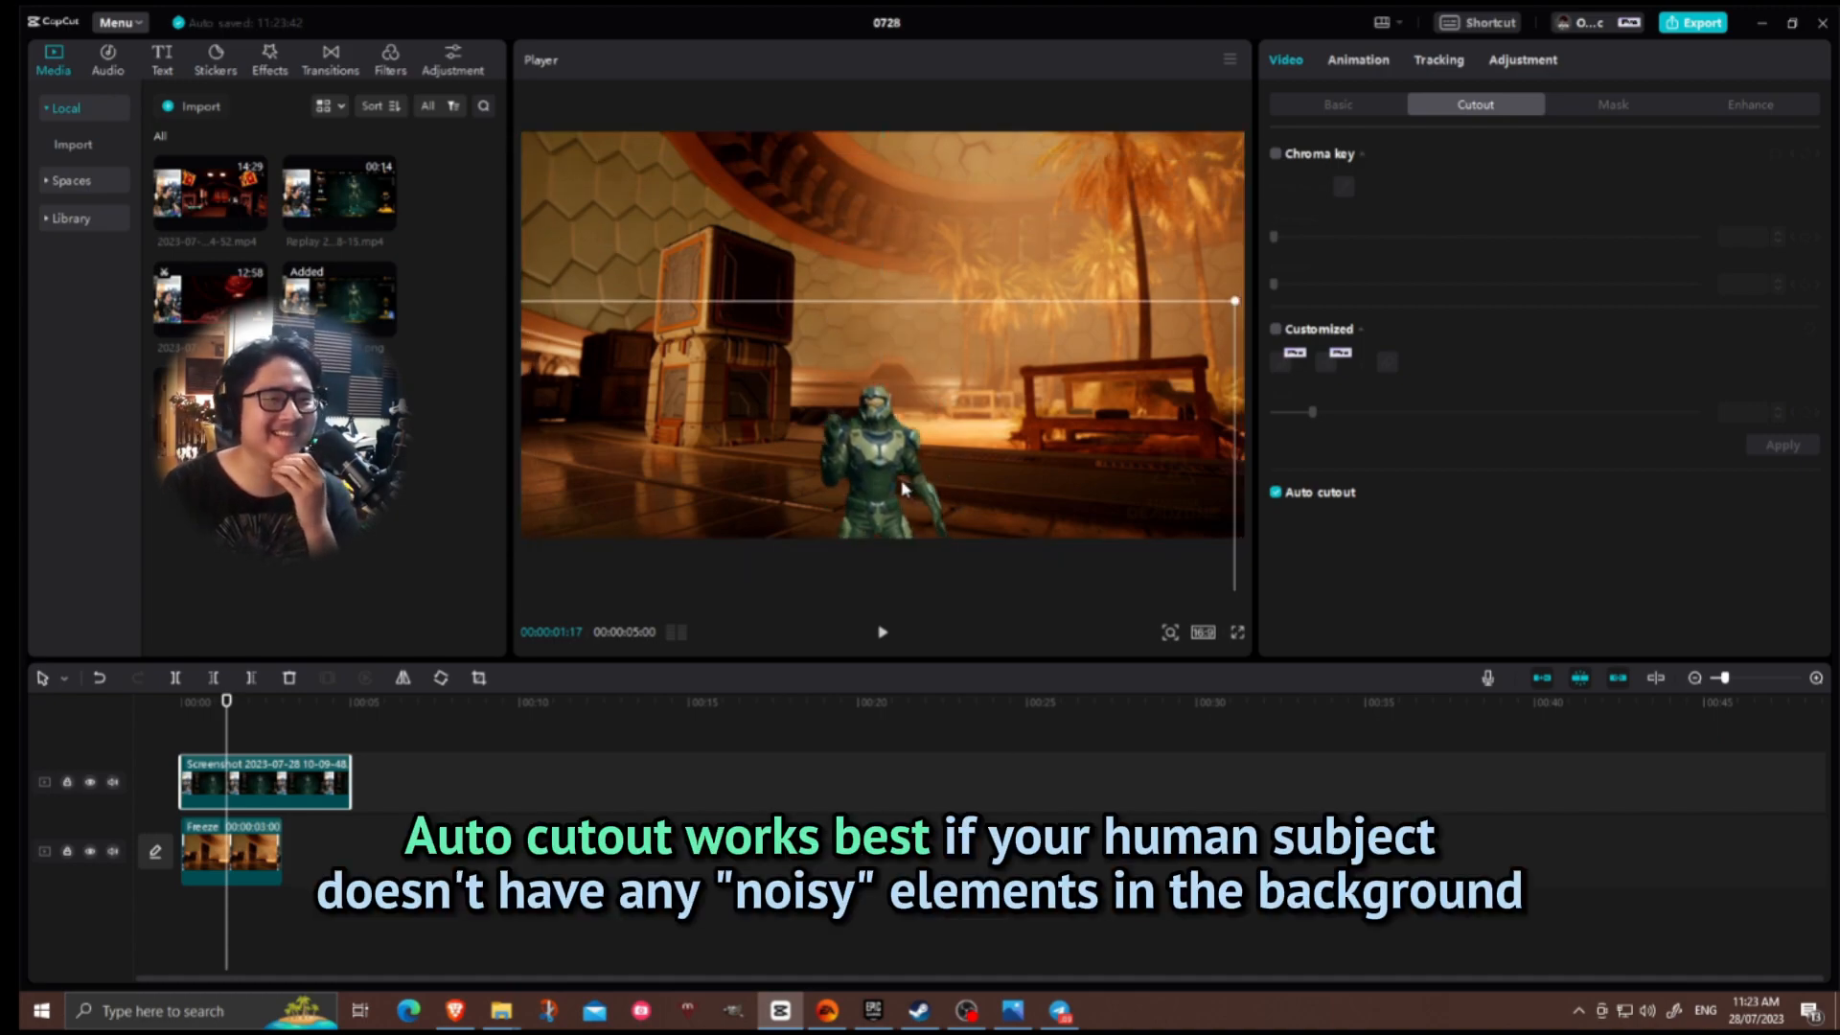
pyautogui.moveTo(871, 509); pyautogui.dragTo(890, 489)
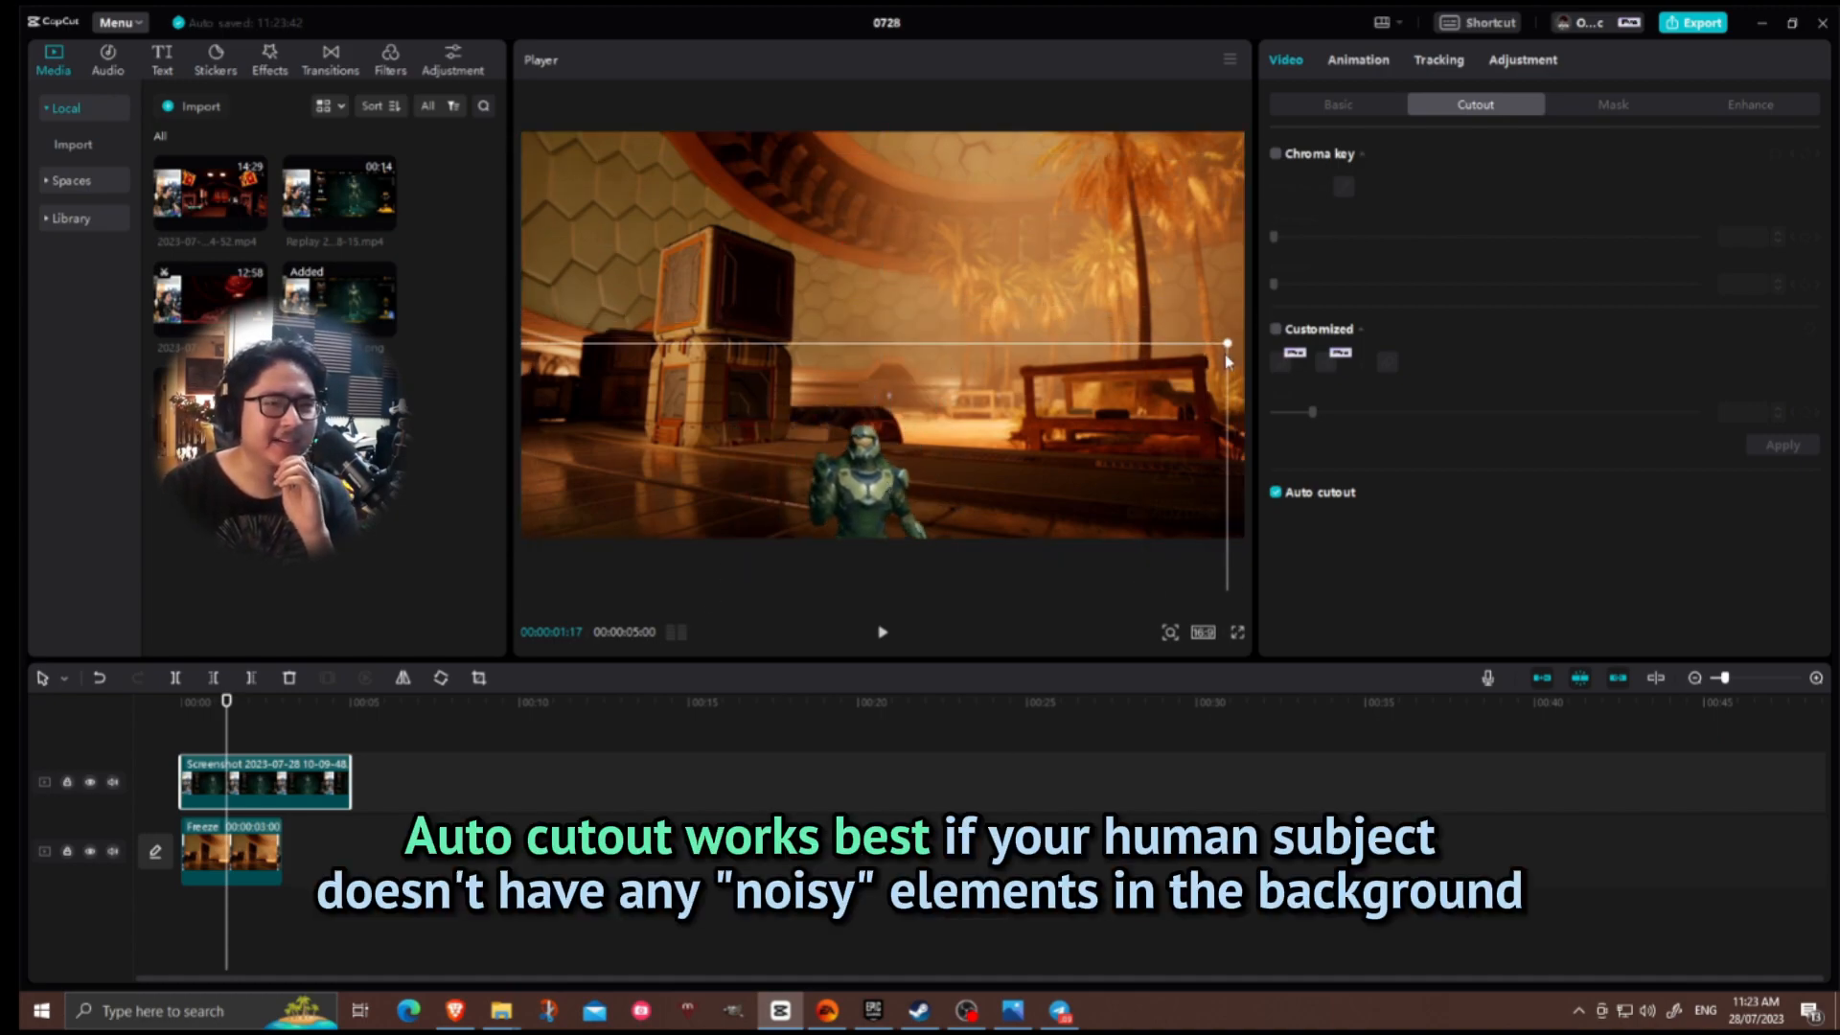
pyautogui.moveTo(1230, 345); pyautogui.dragTo(1623, 88)
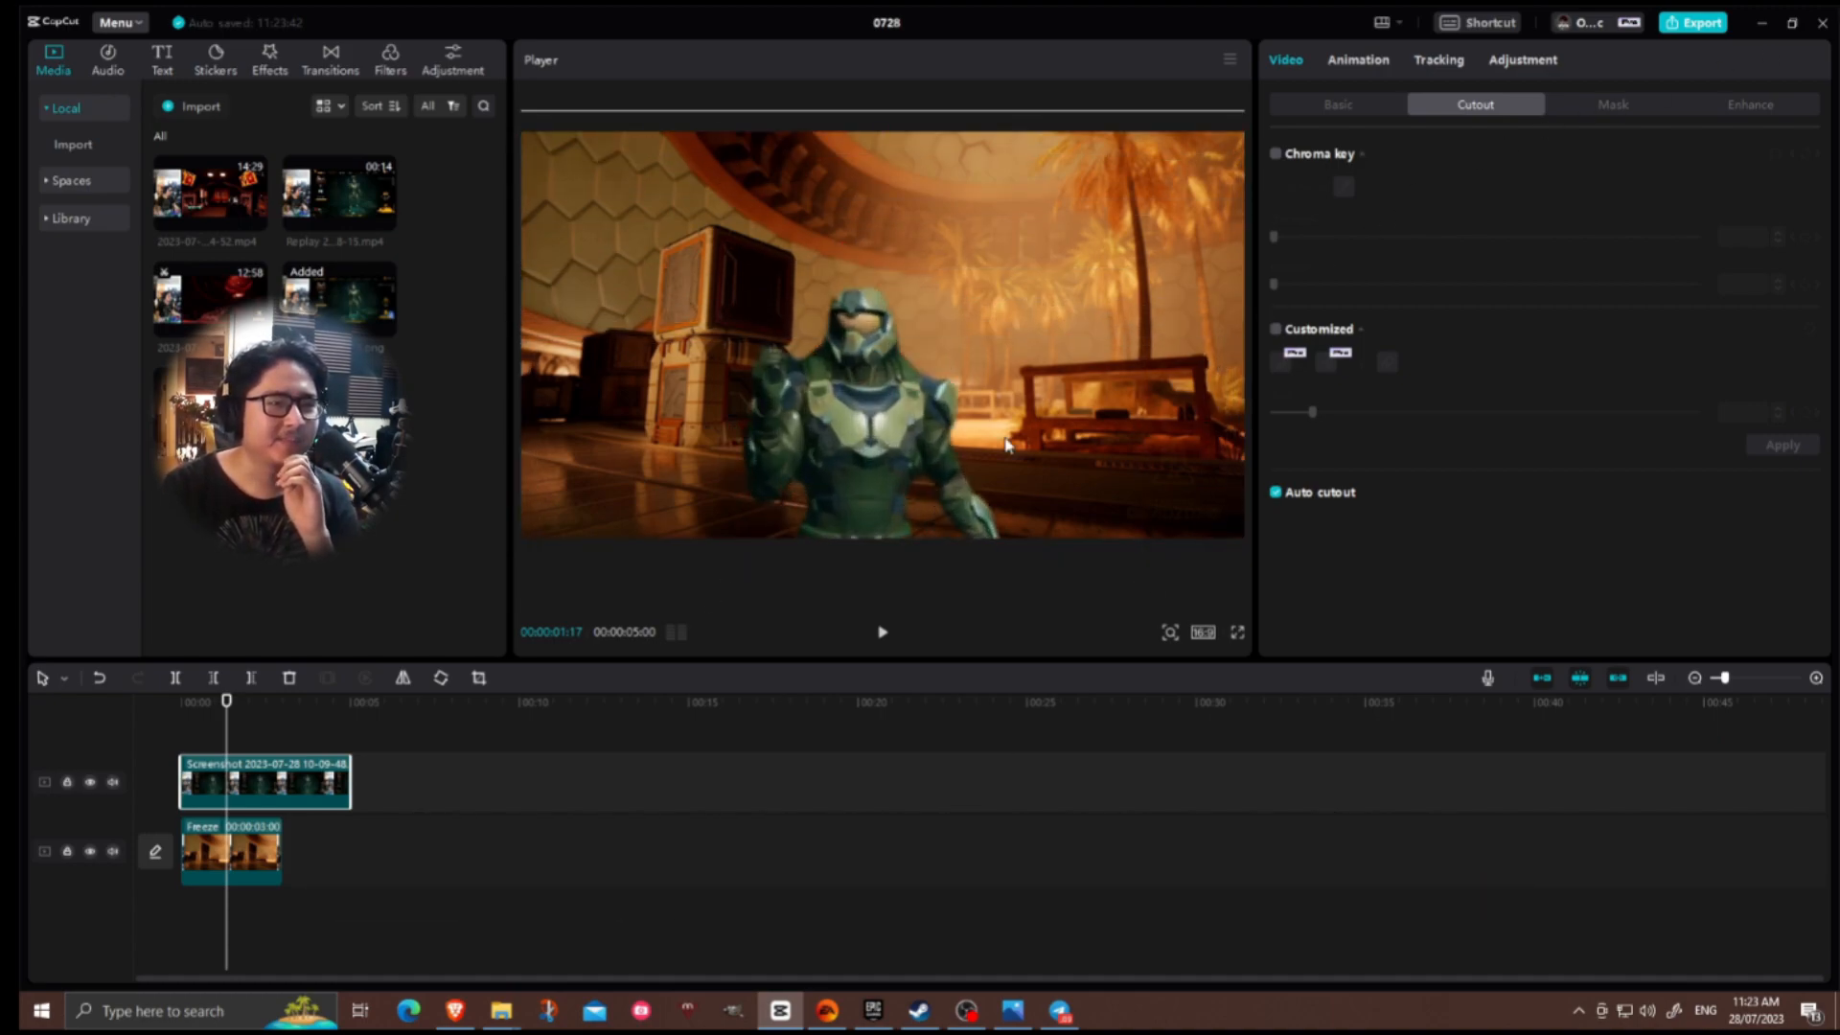
pyautogui.moveTo(1006, 446); pyautogui.dragTo(940, 319)
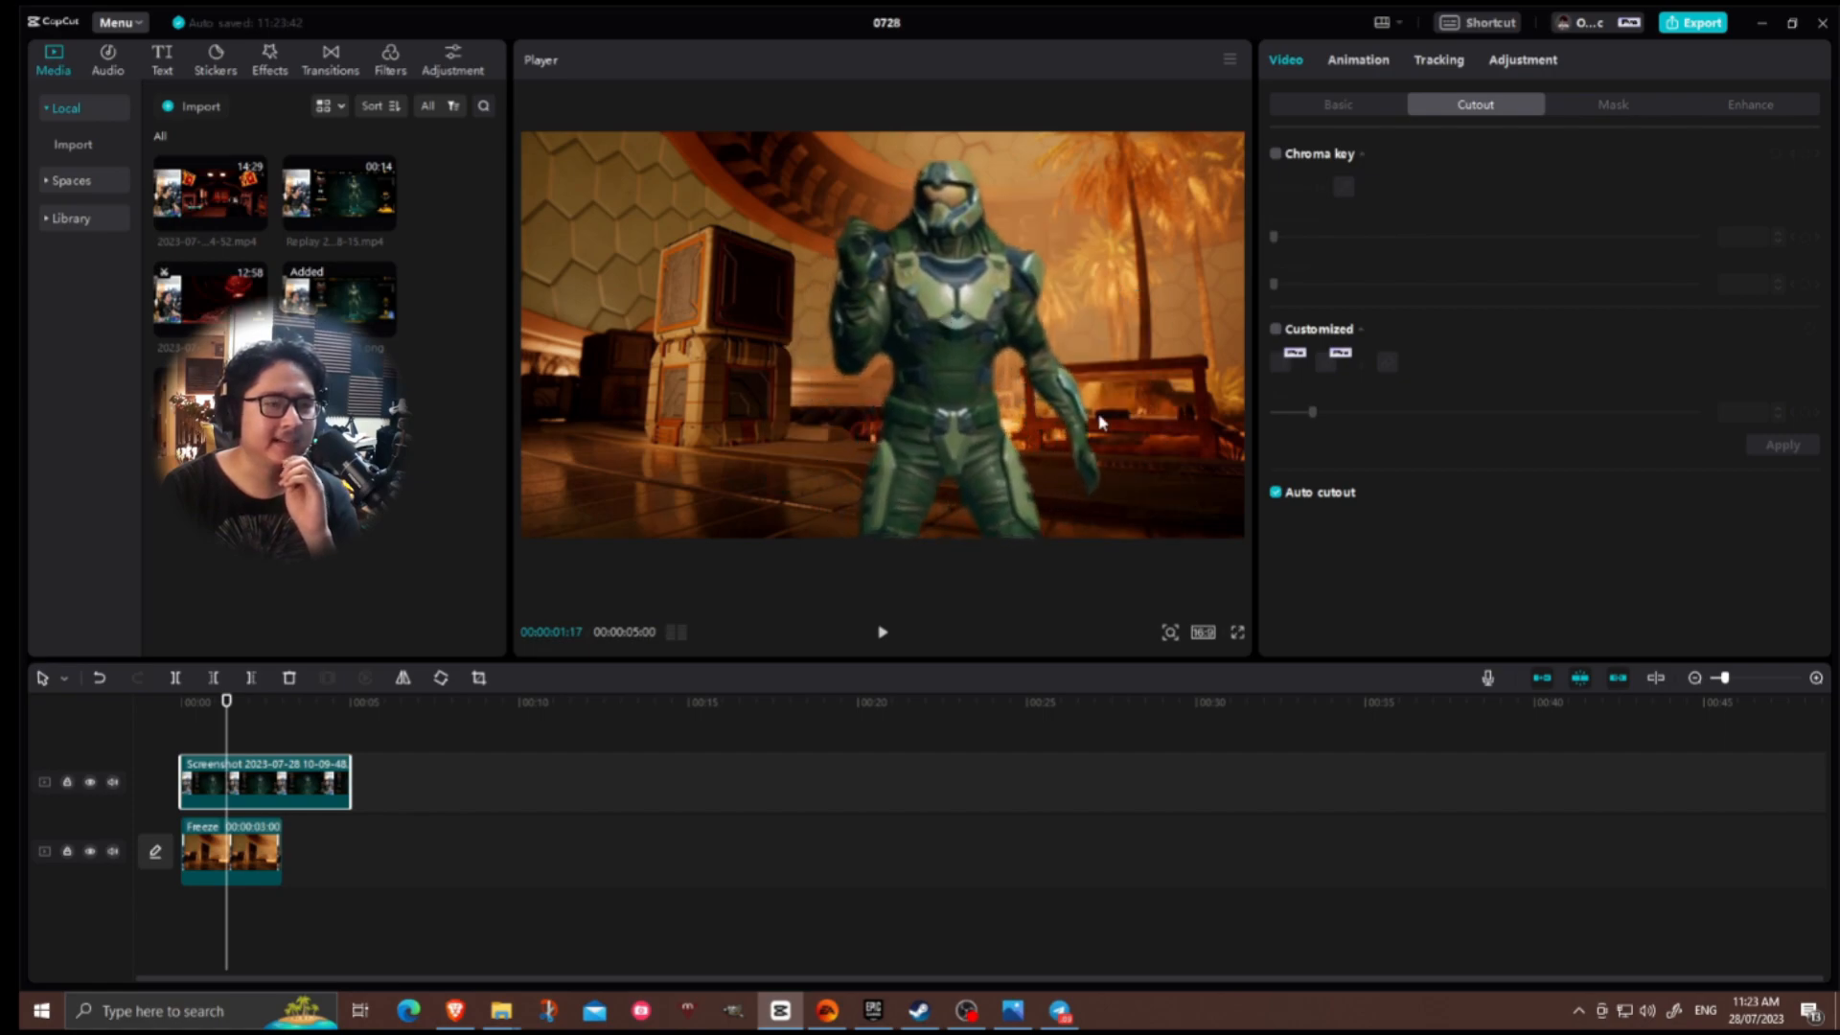
pyautogui.moveTo(871, 414); pyautogui.dragTo(987, 418)
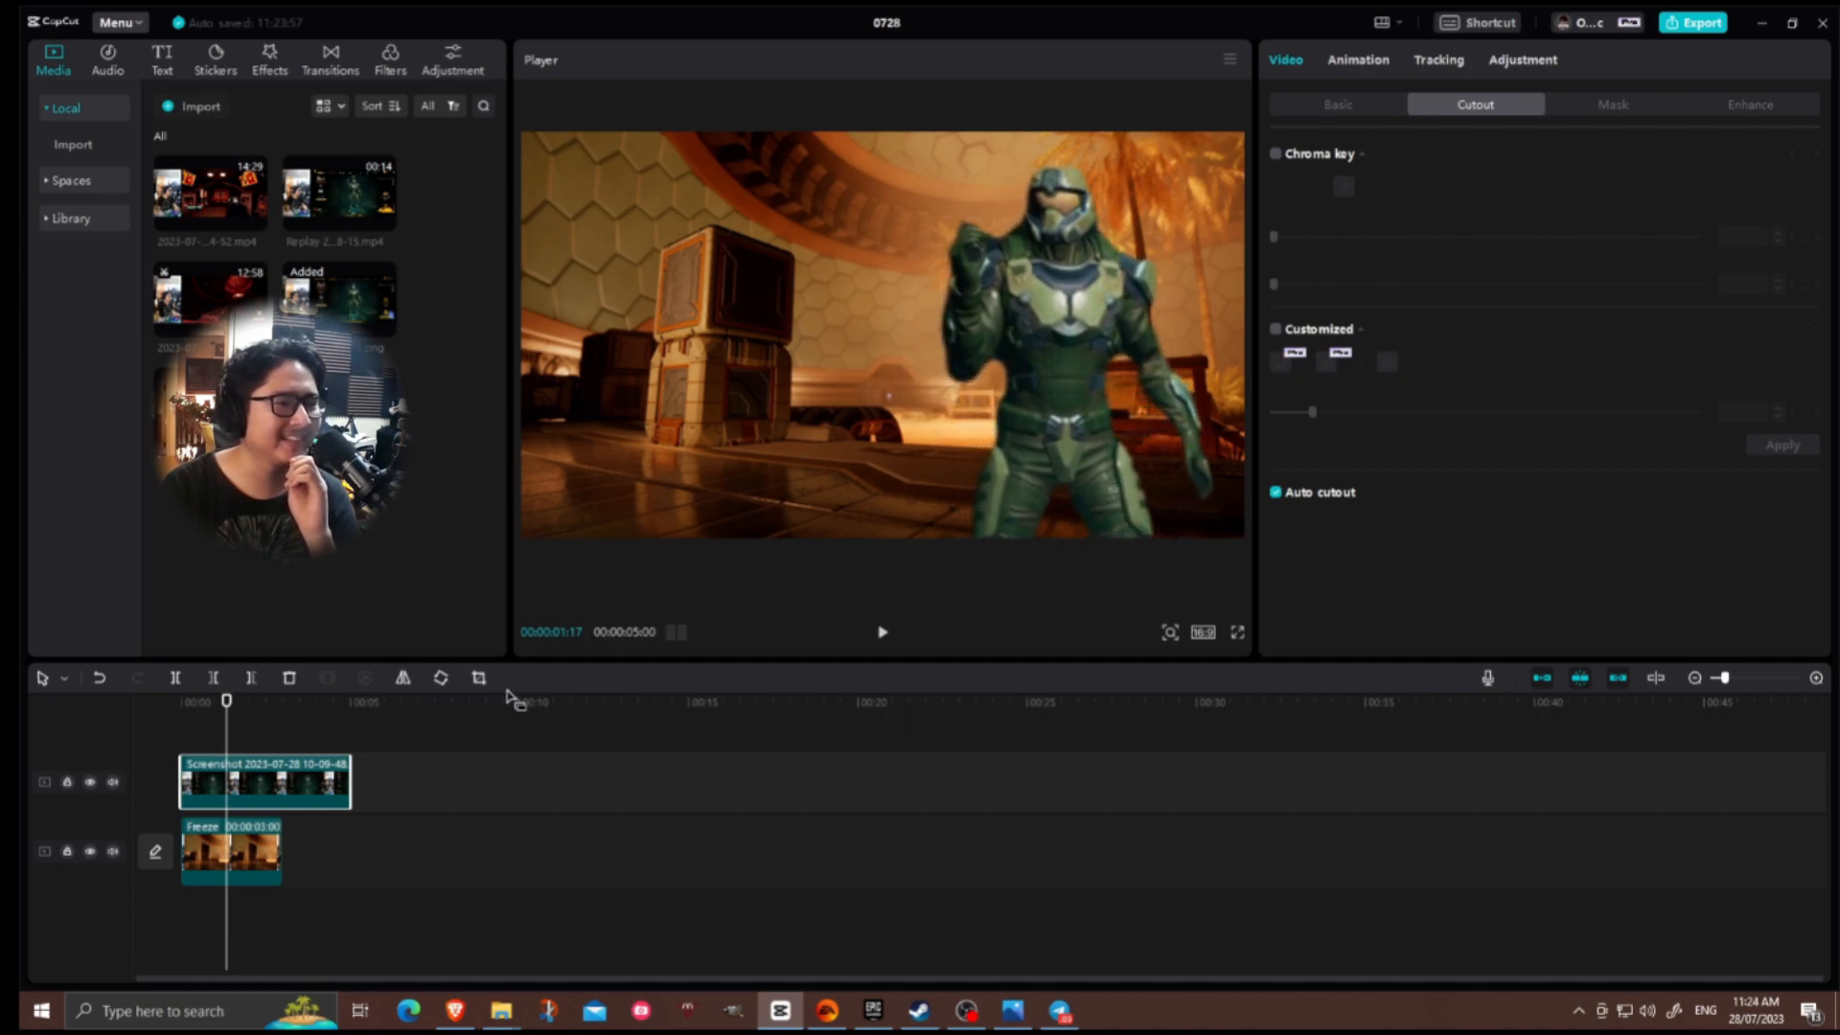
# Trim the screenshot clip to the freeze frame's length and add the equally long selfie photo above it, left of the armored character.
pyautogui.moveTo(350, 781); pyautogui.dragTo(283, 781)
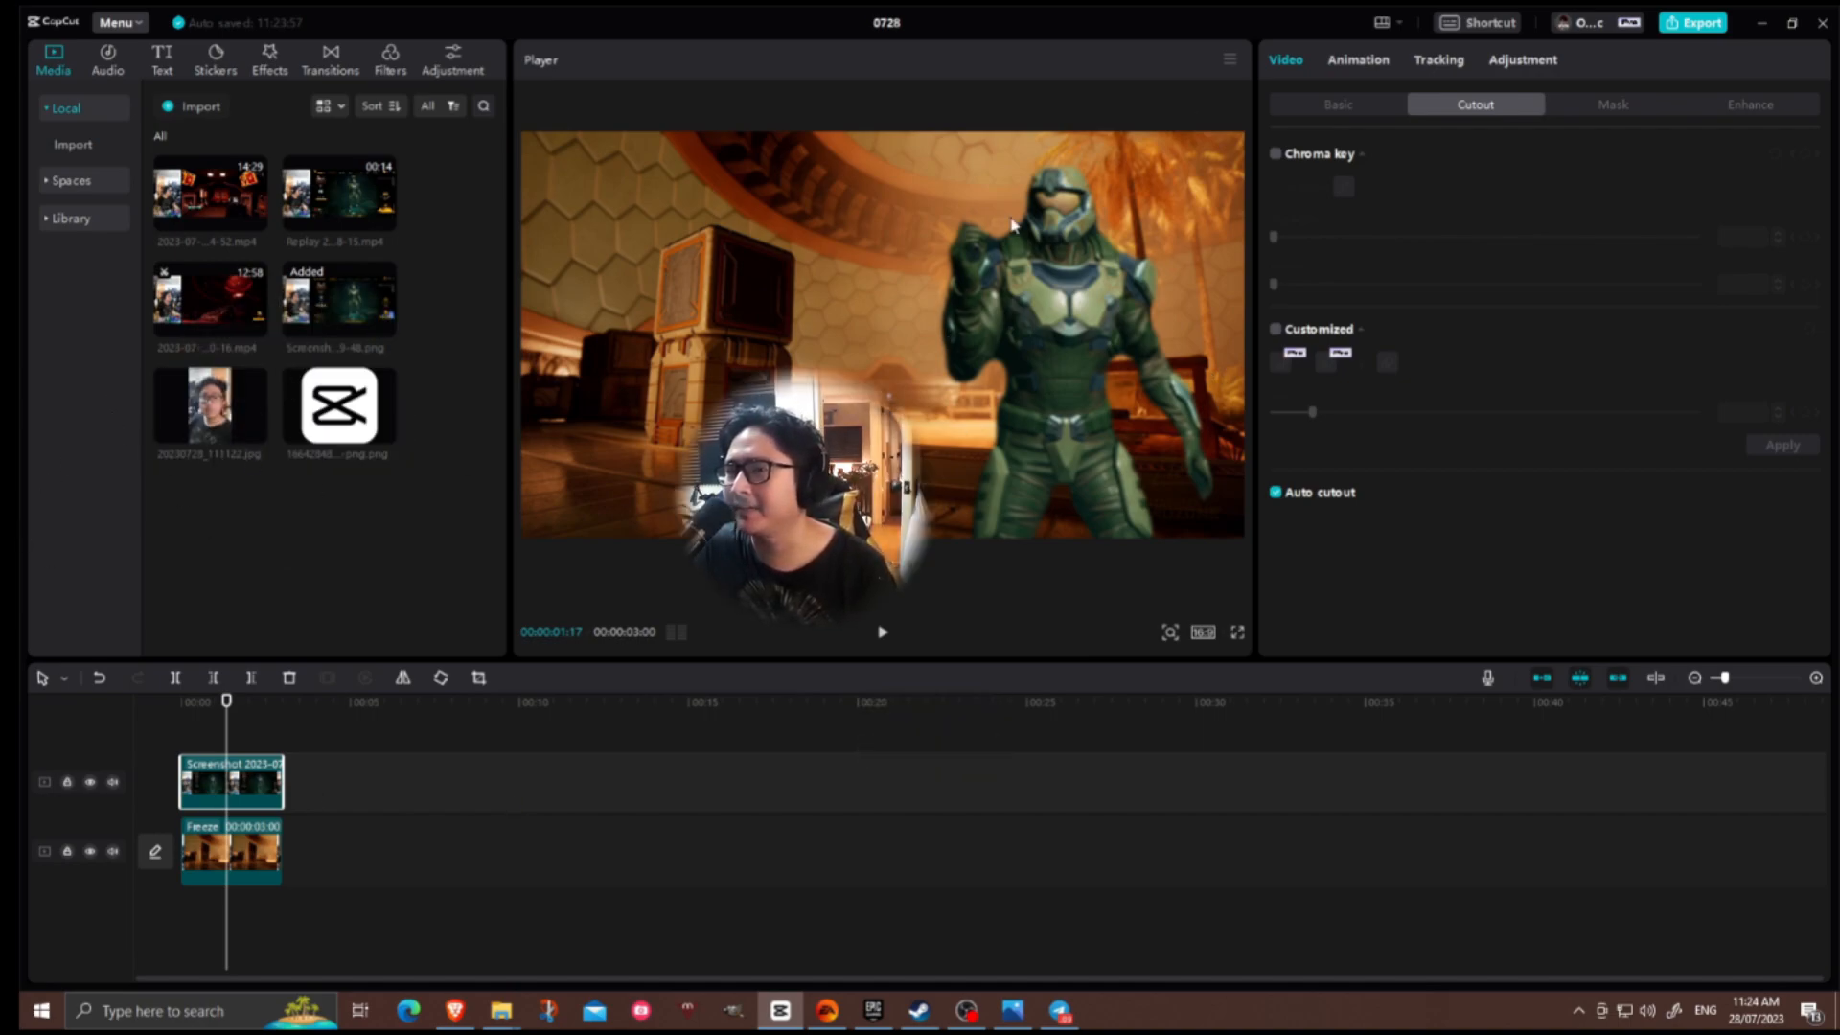
pyautogui.moveTo(210, 403); pyautogui.dragTo(186, 726)
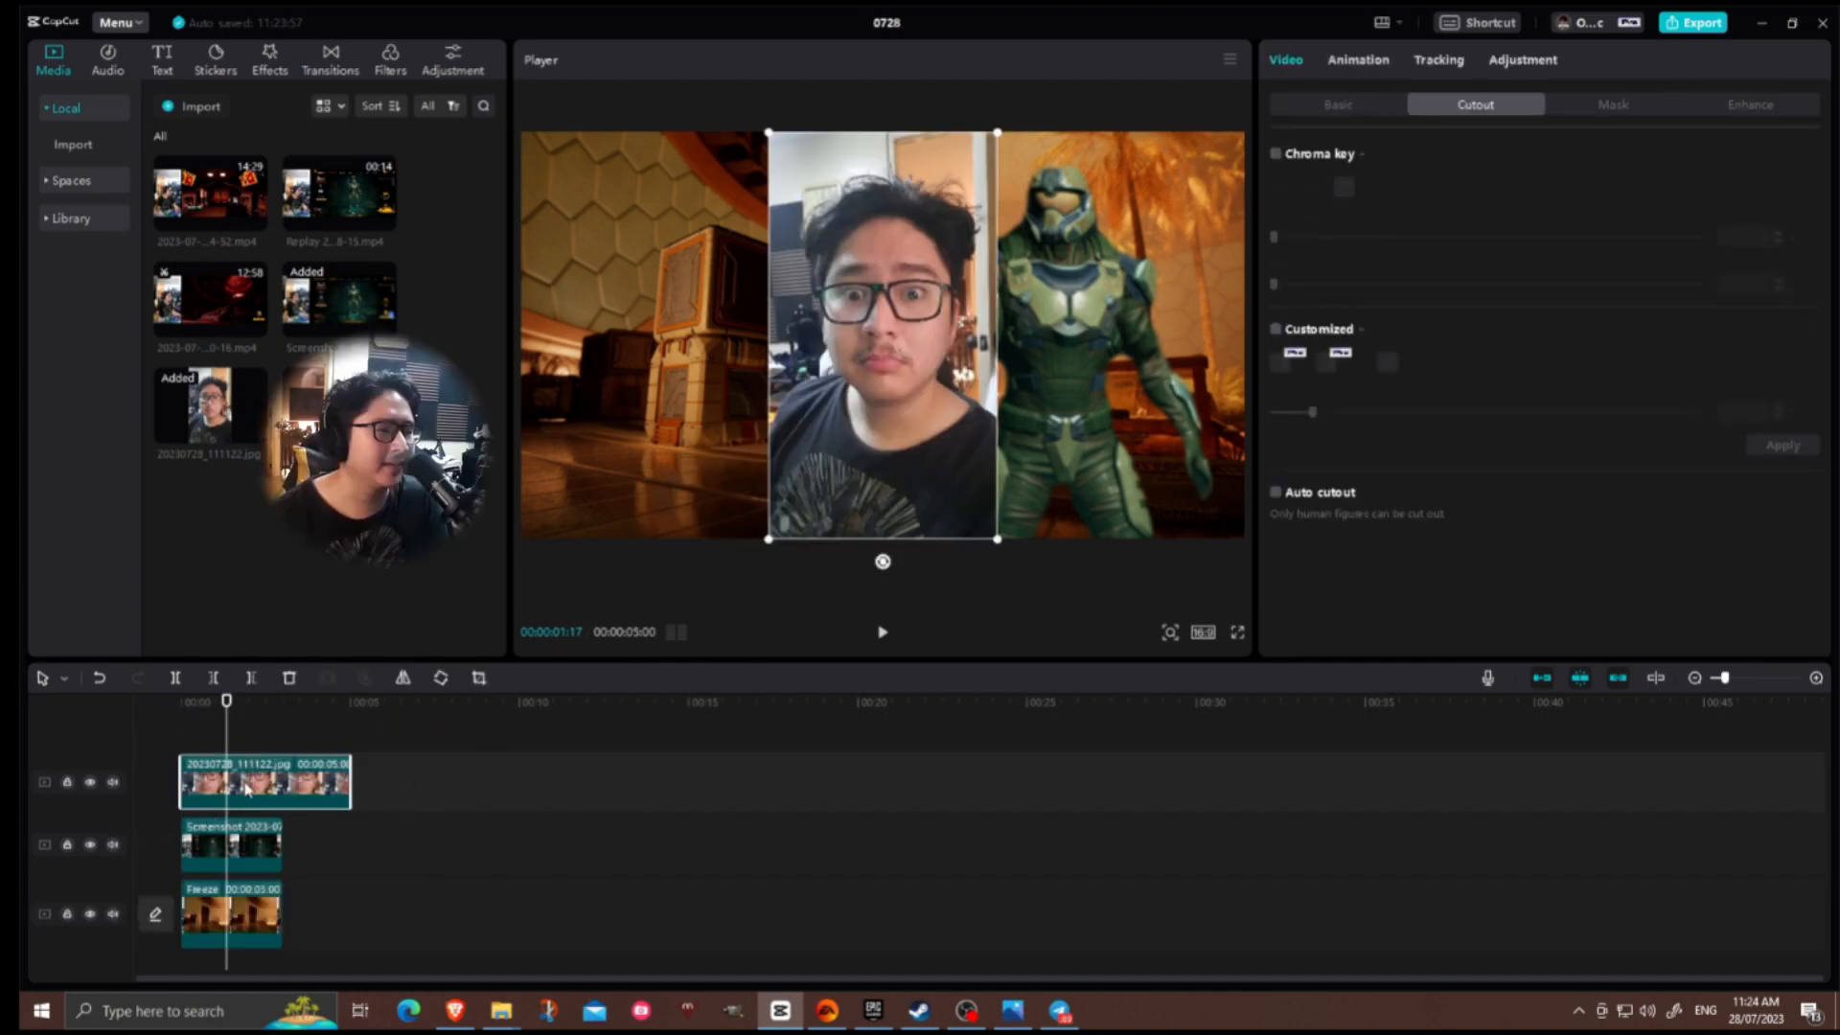
pyautogui.moveTo(352, 778); pyautogui.dragTo(283, 778)
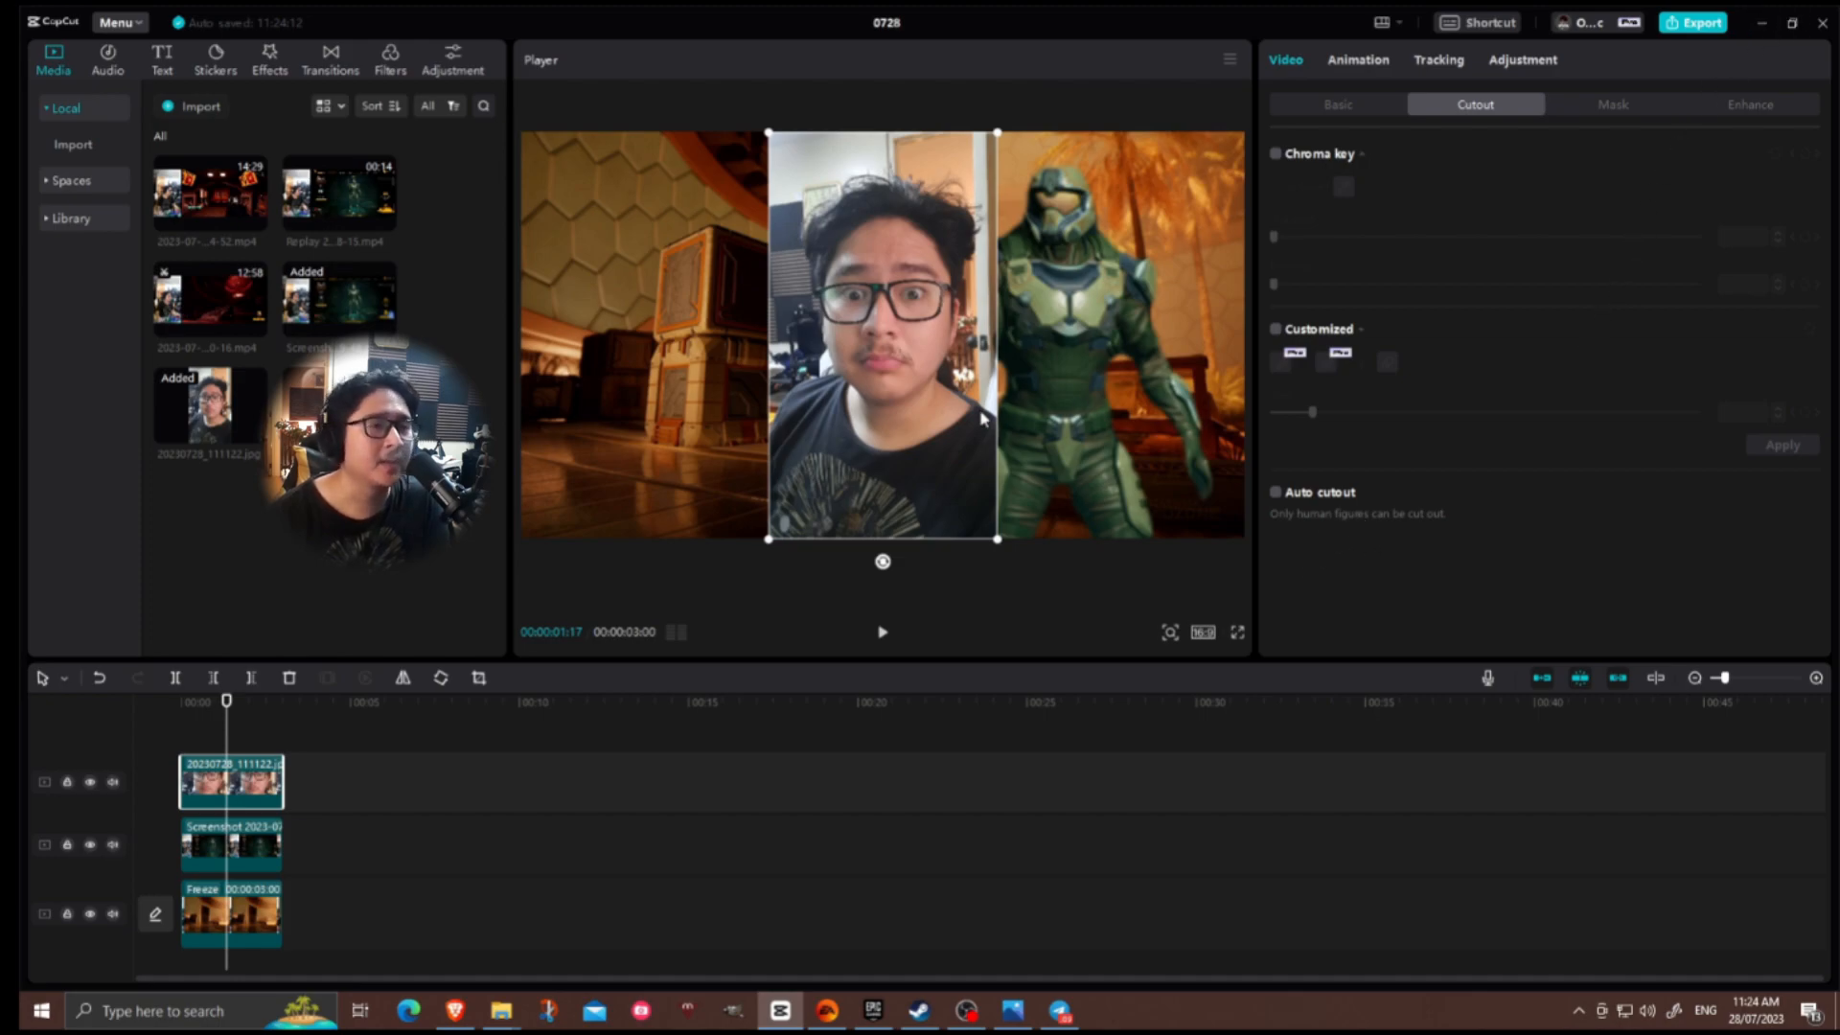
pyautogui.moveTo(911, 434); pyautogui.dragTo(819, 435)
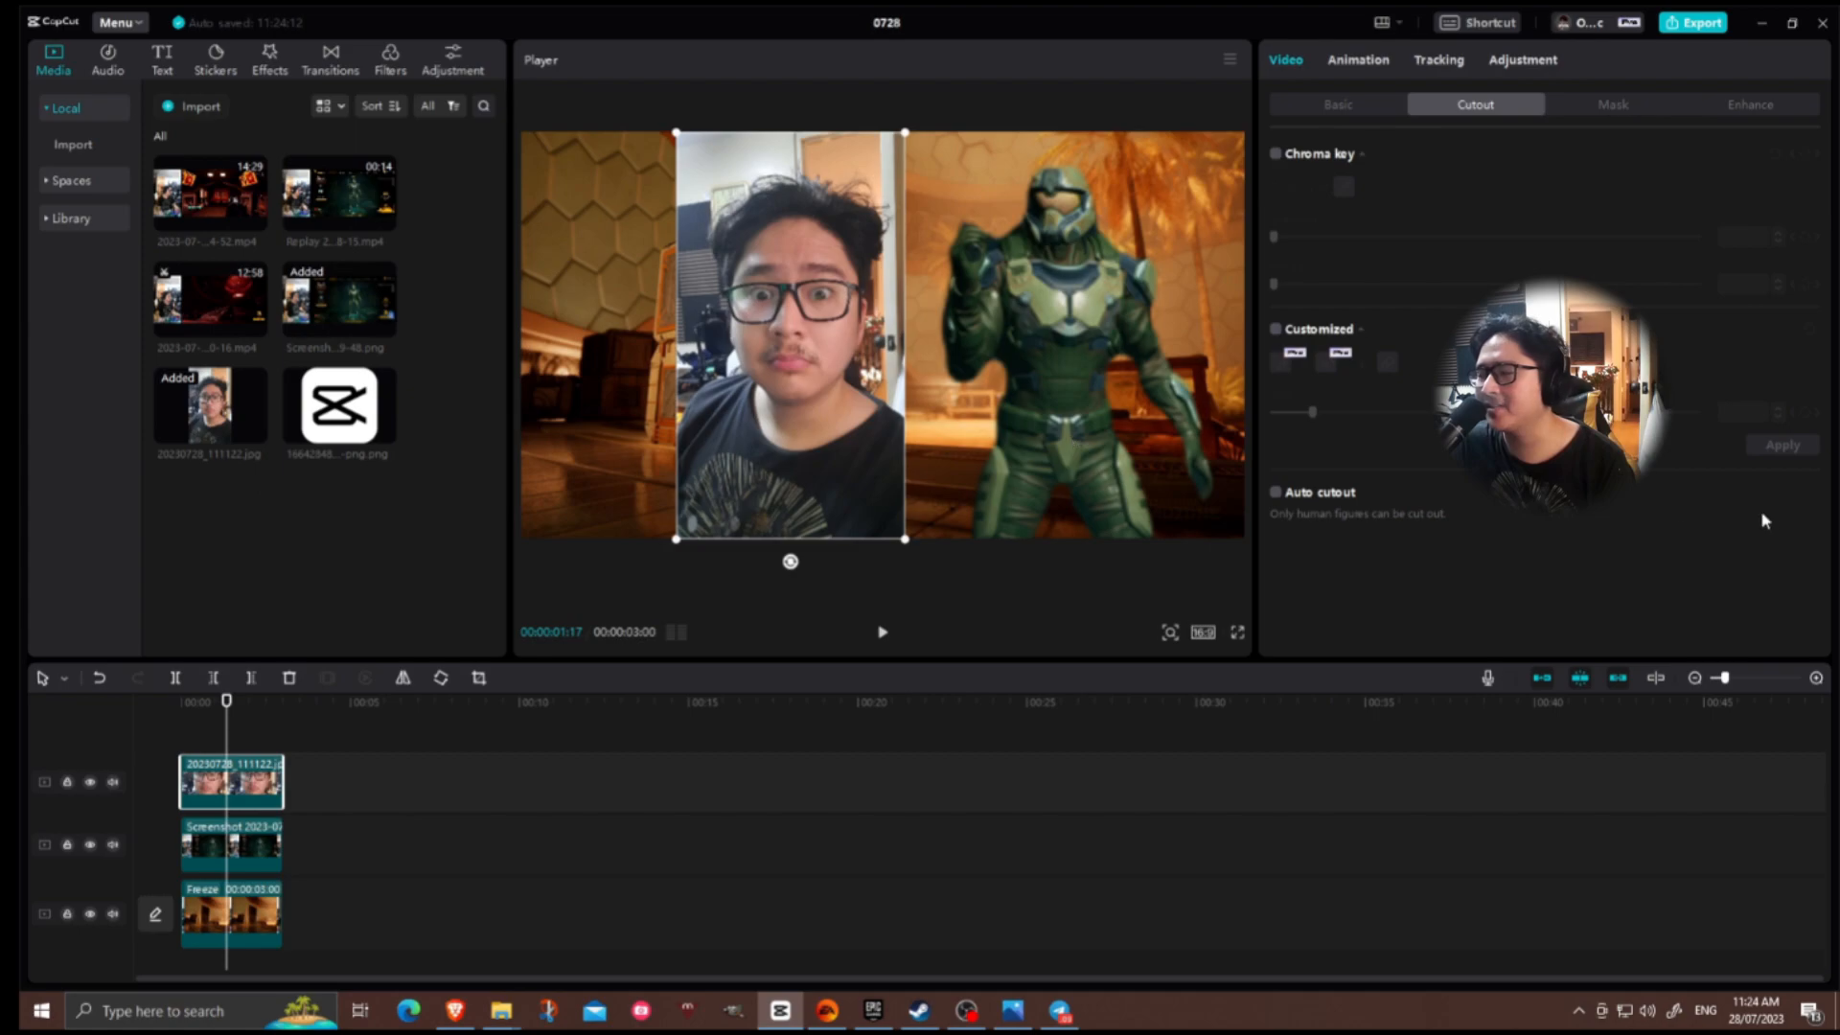
# Turn on the customized cutout for the selfie photo and brush along the face to mark the person.
pyautogui.click(1277, 331)
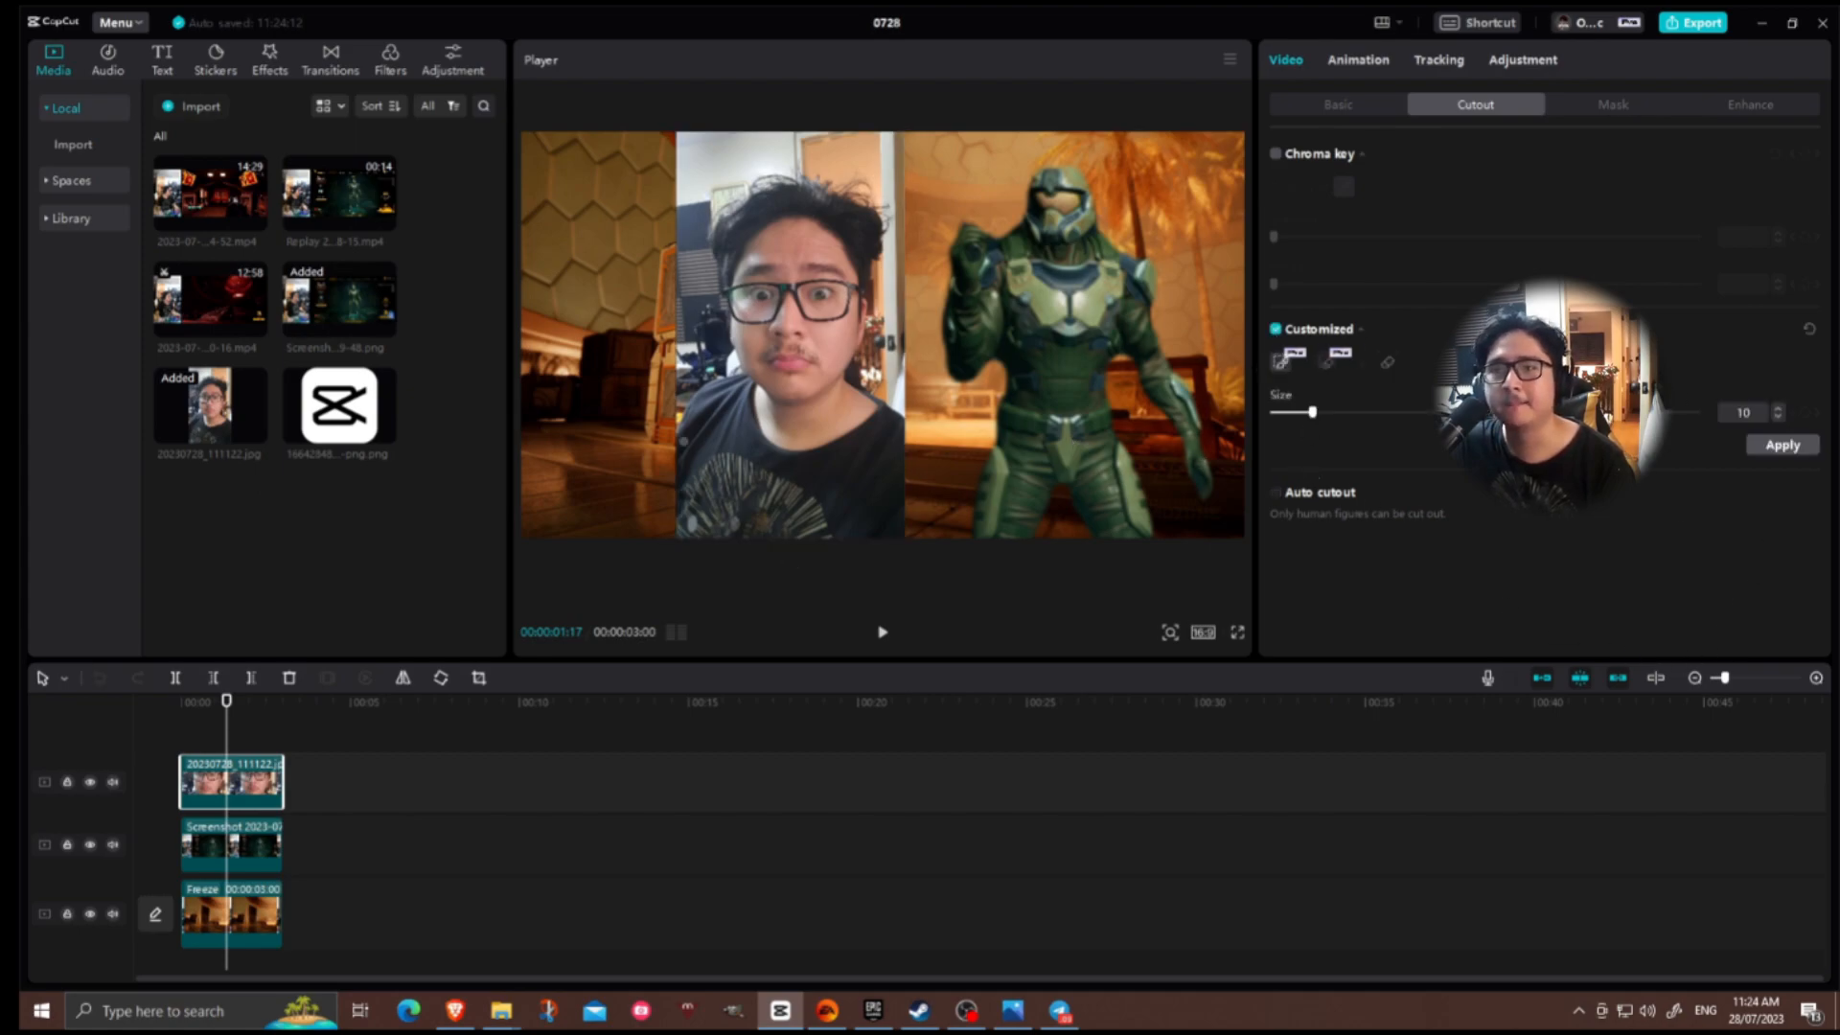
pyautogui.scroll(5, 757, 188)
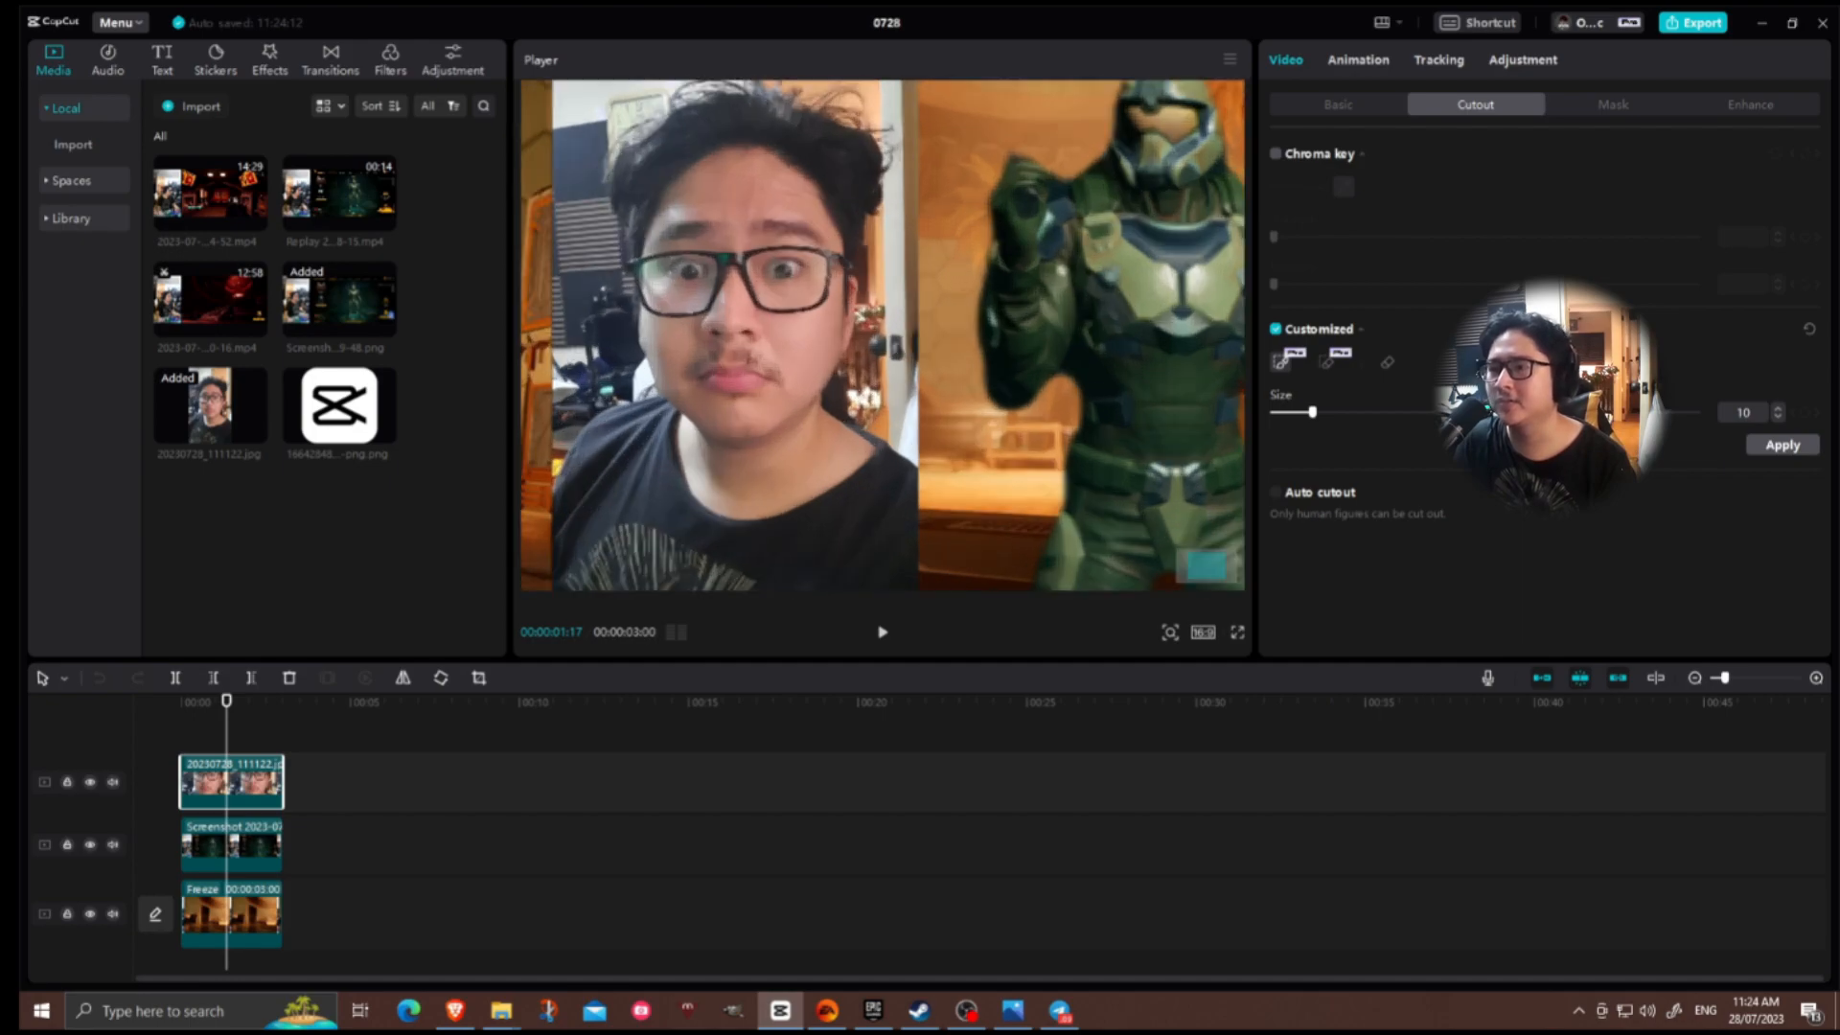
pyautogui.scroll(-8, 757, 189)
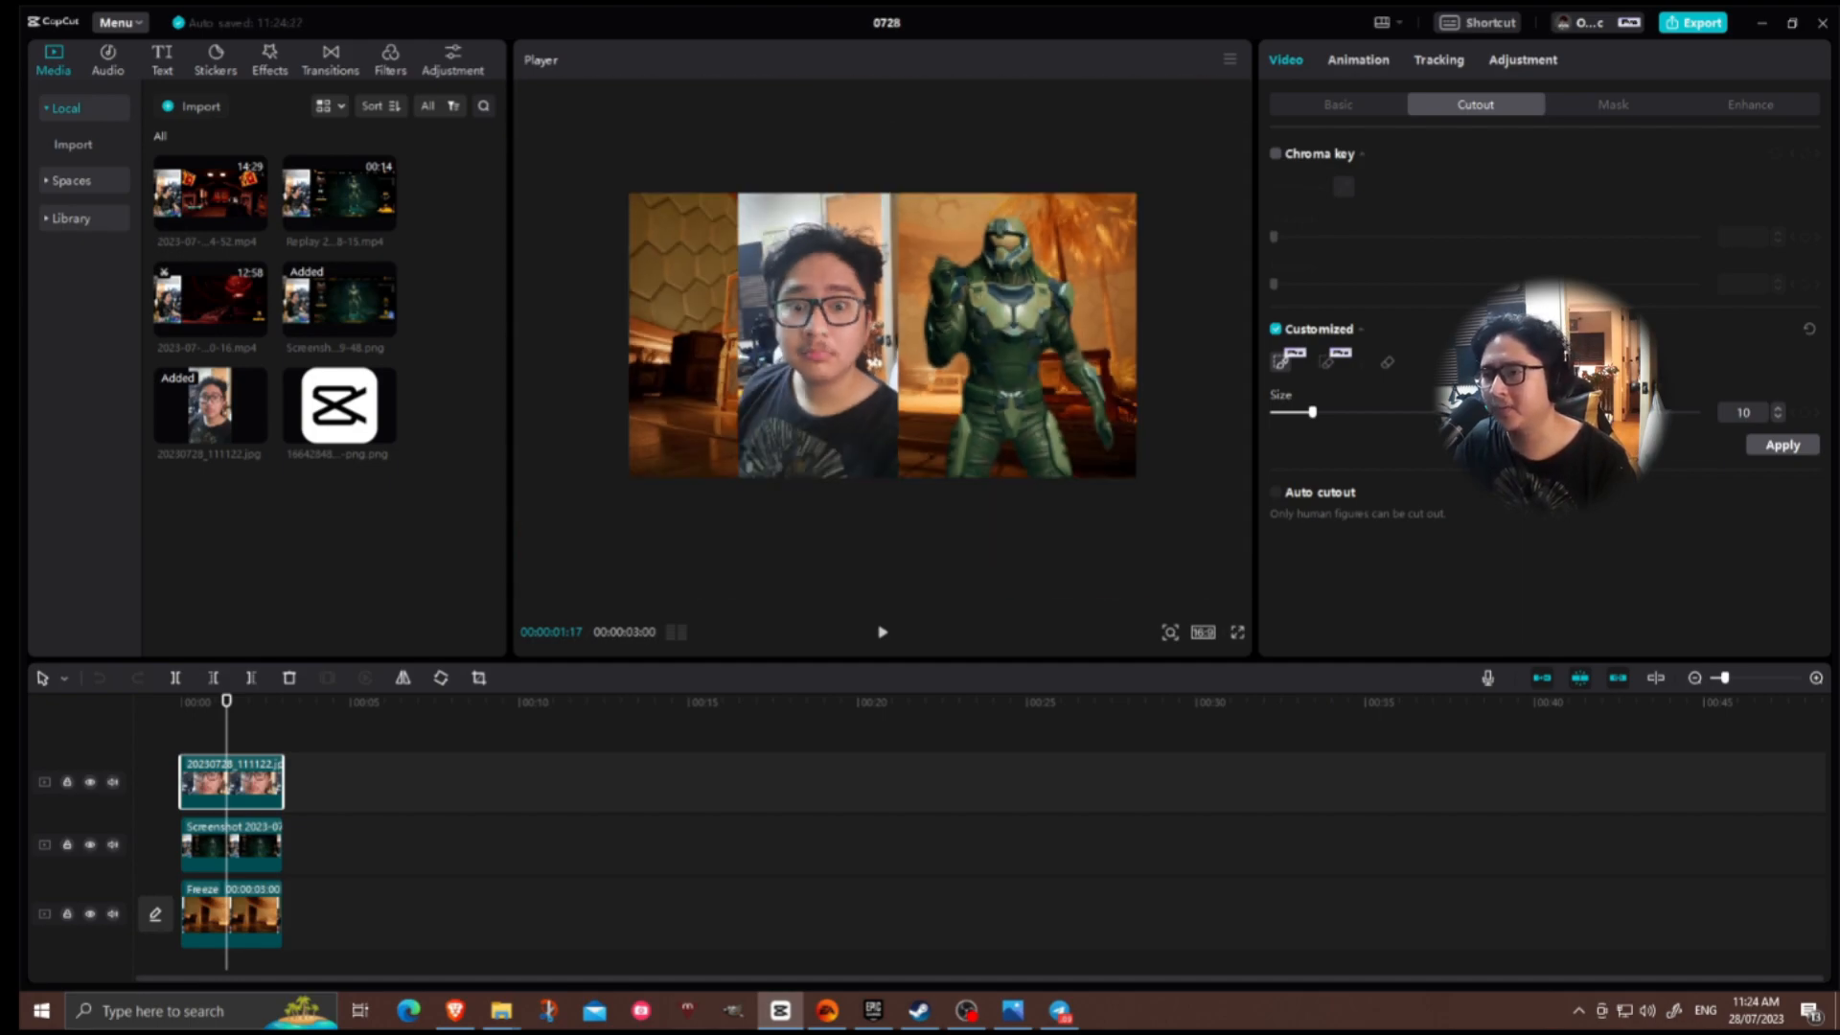
pyautogui.scroll(5, 867, 345)
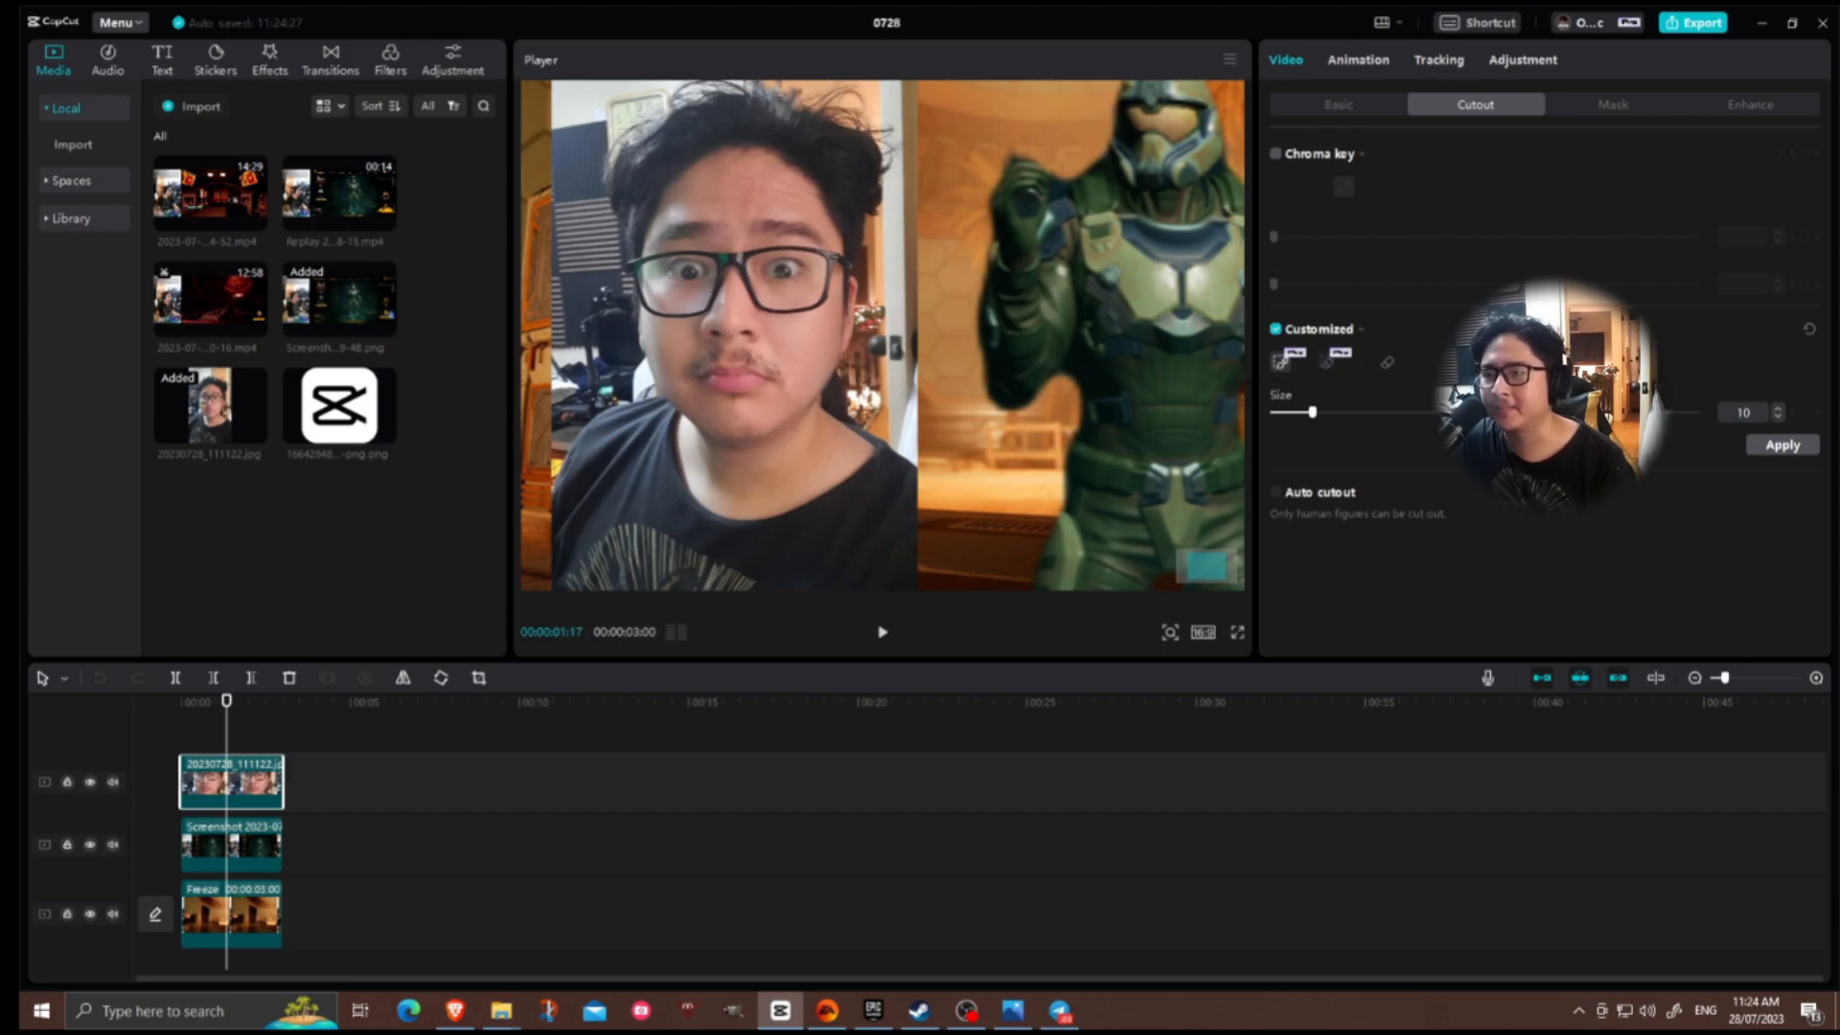
pyautogui.moveTo(803, 167); pyautogui.dragTo(924, 236)
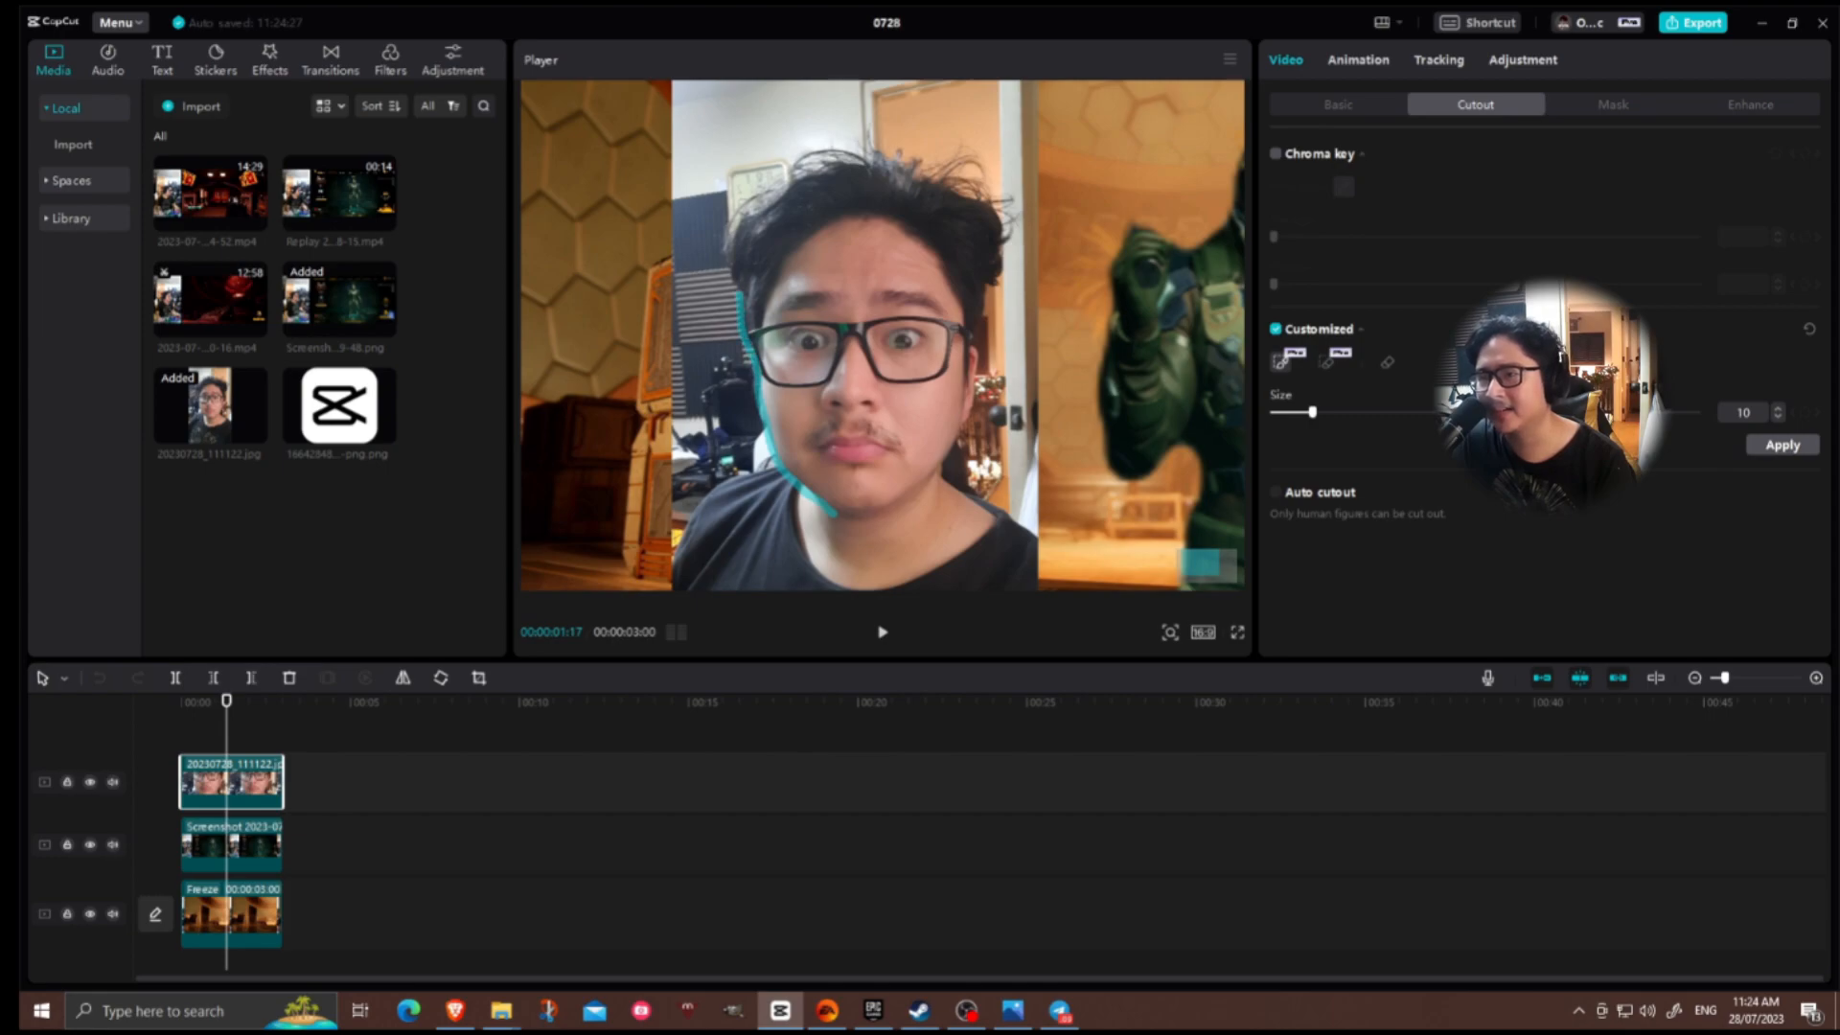
pyautogui.moveTo(726, 227); pyautogui.dragTo(888, 517)
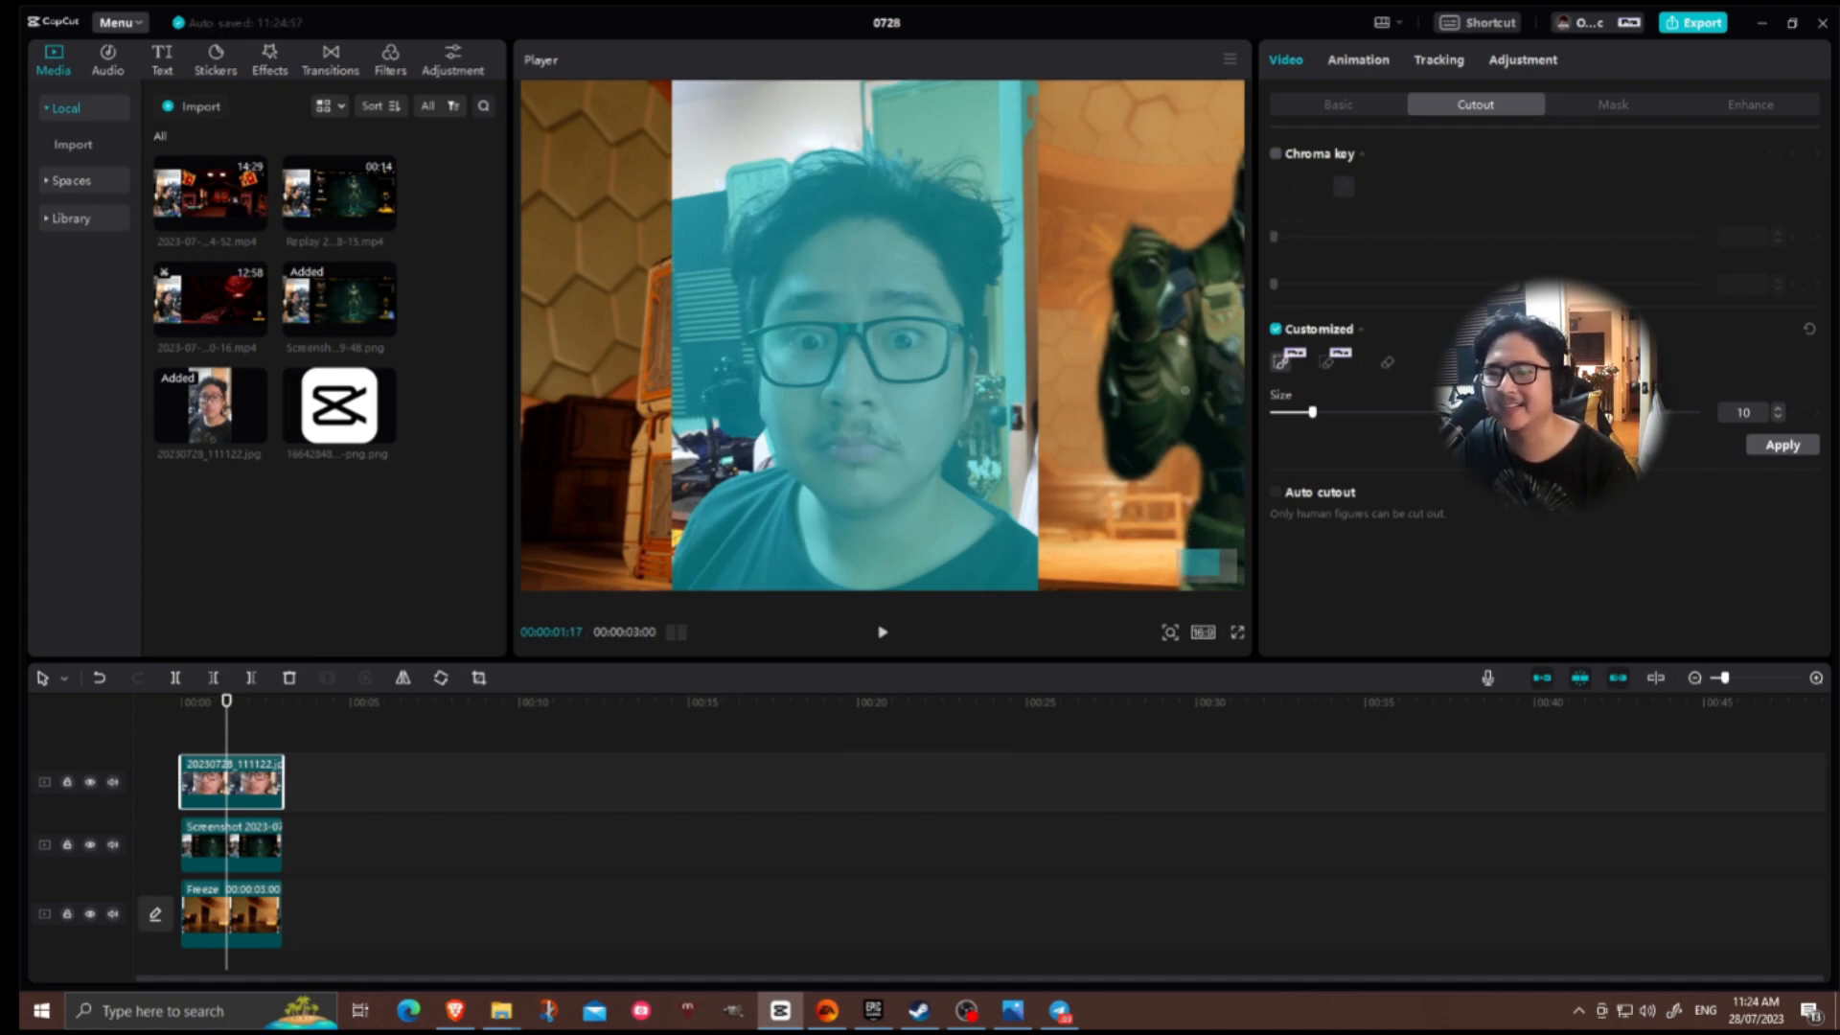
pyautogui.scroll(-5, 931, 385)
pyautogui.scroll(5, 959, 397)
pyautogui.scroll(-3, 1015, 428)
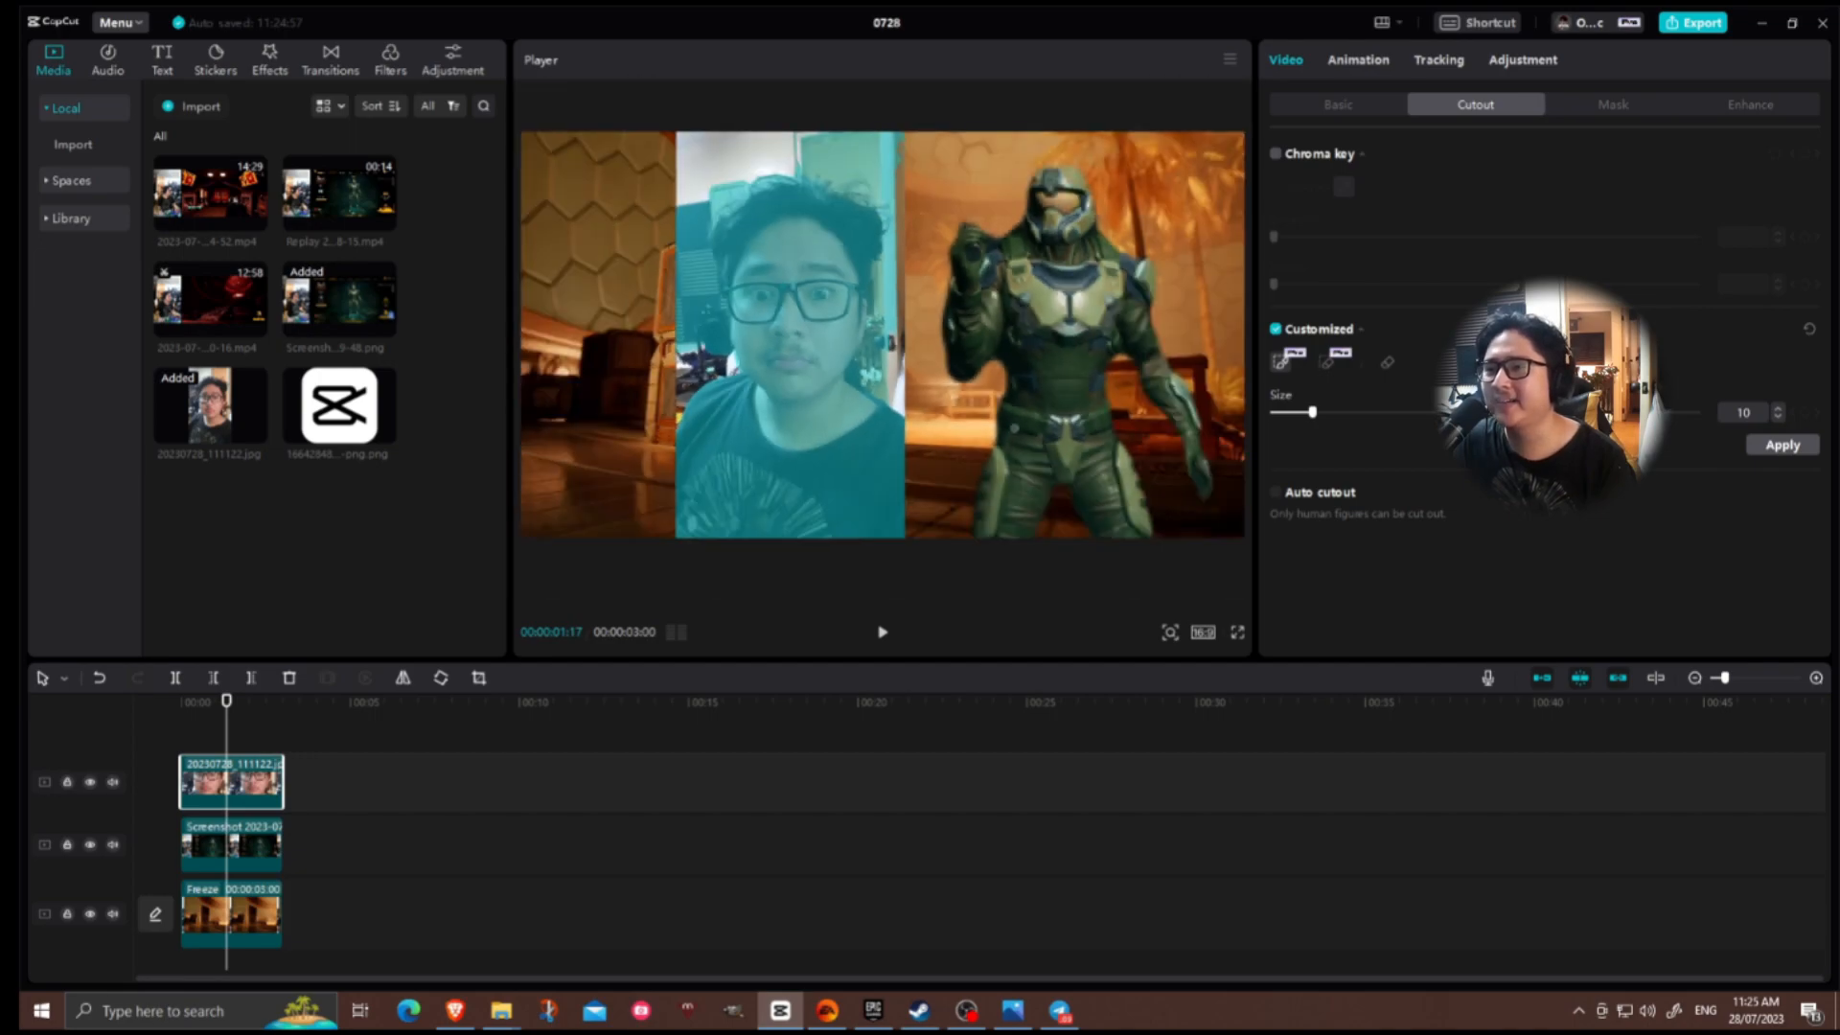
# Try to erase the unwanted background beside the face and shoulders from the selfie's cutout selection.
pyautogui.scroll(1, 882, 335)
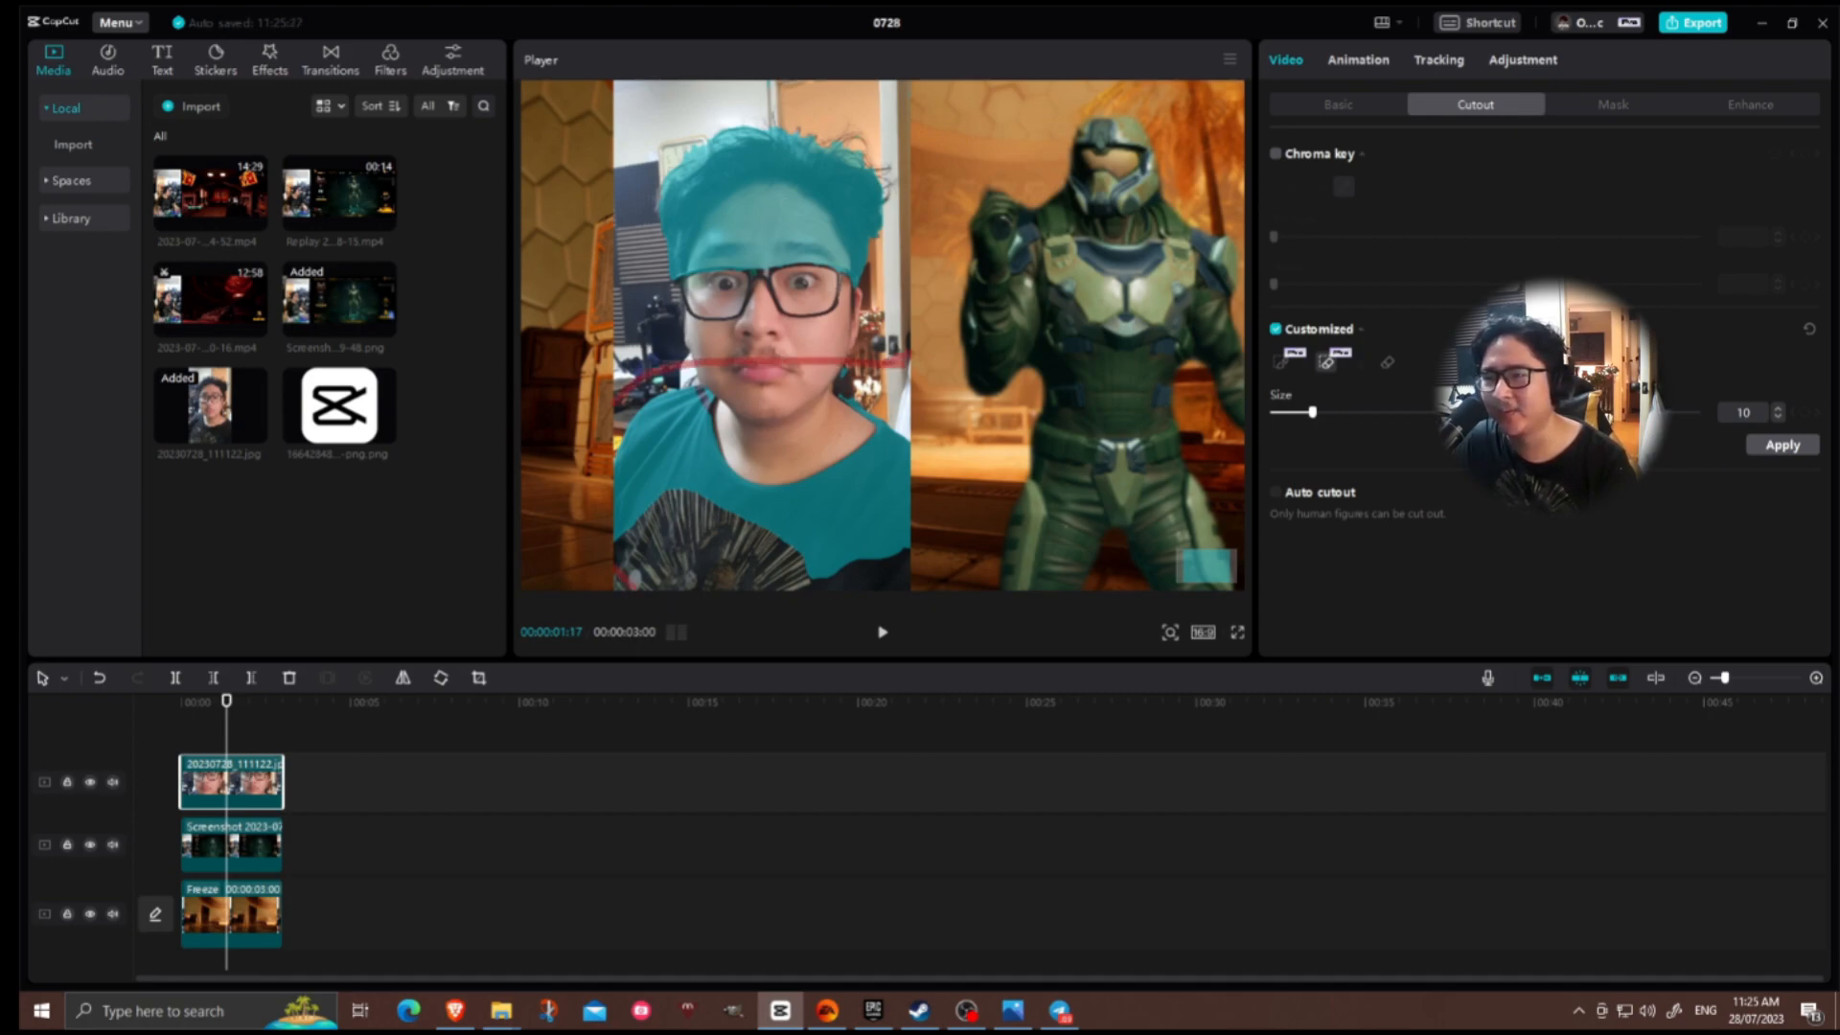
pyautogui.moveTo(908, 362); pyautogui.dragTo(908, 362)
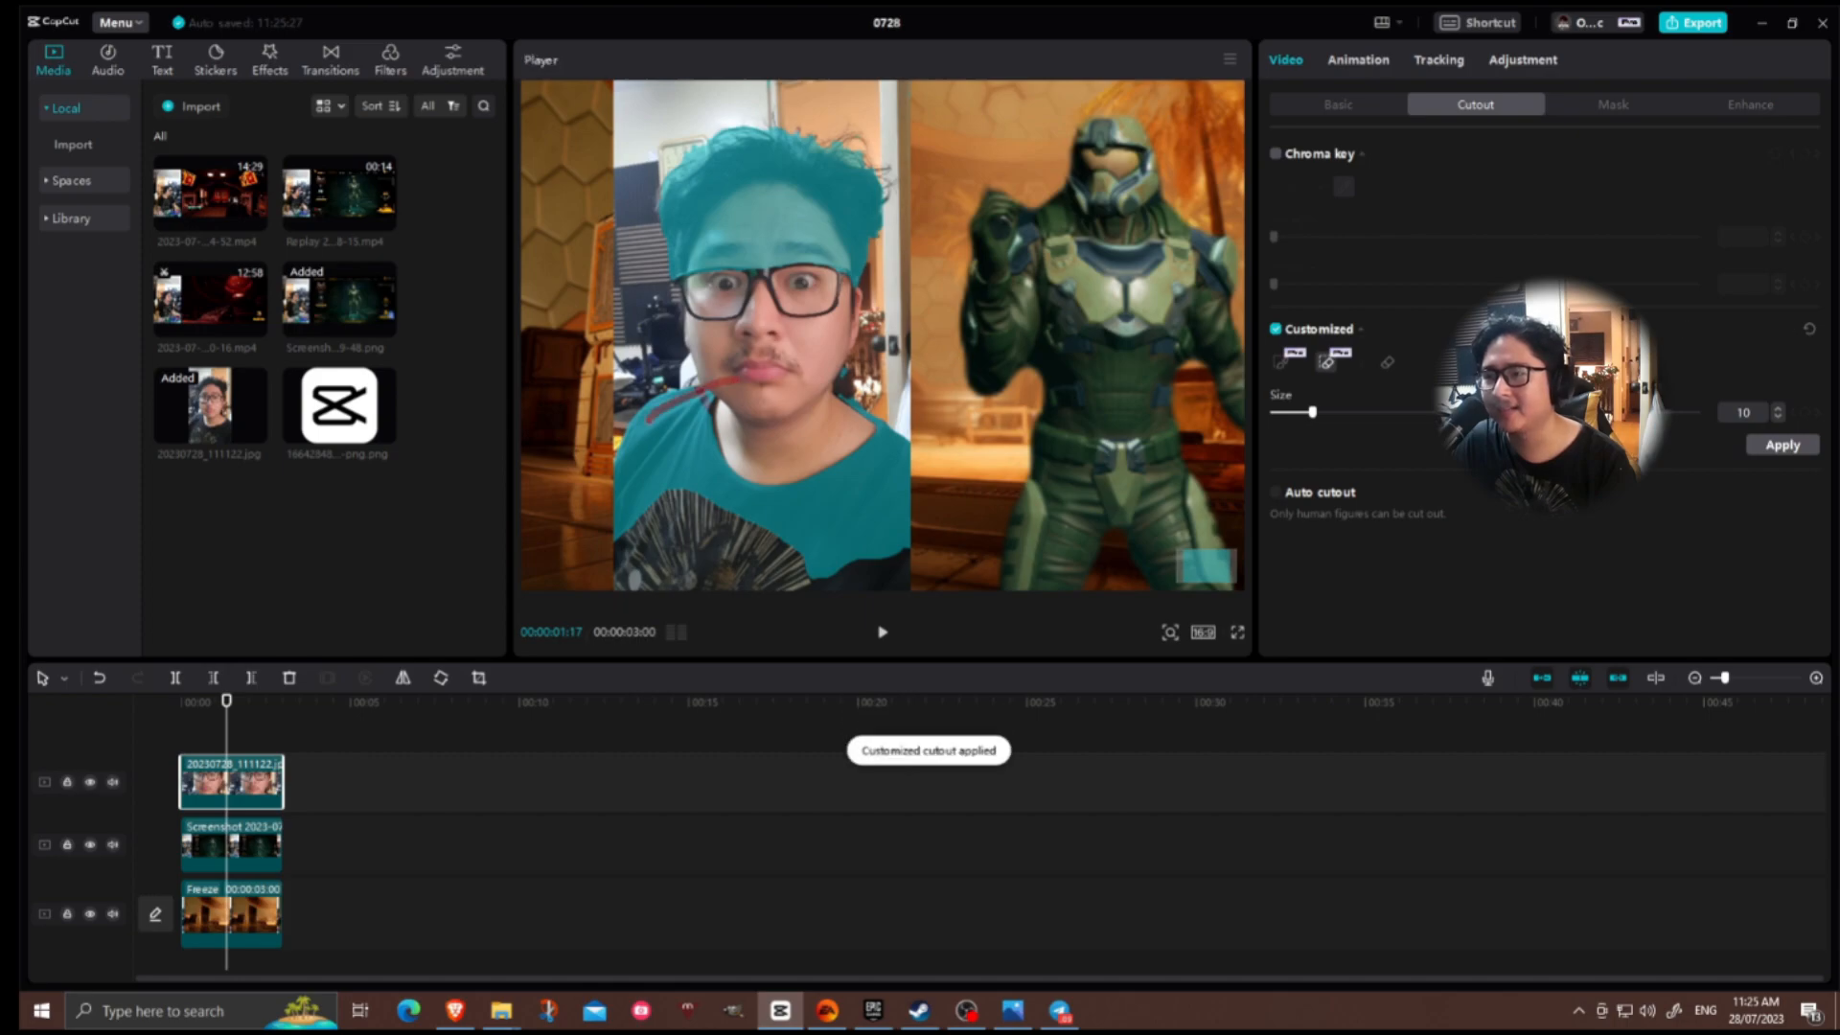
pyautogui.moveTo(782, 372); pyautogui.dragTo(840, 375)
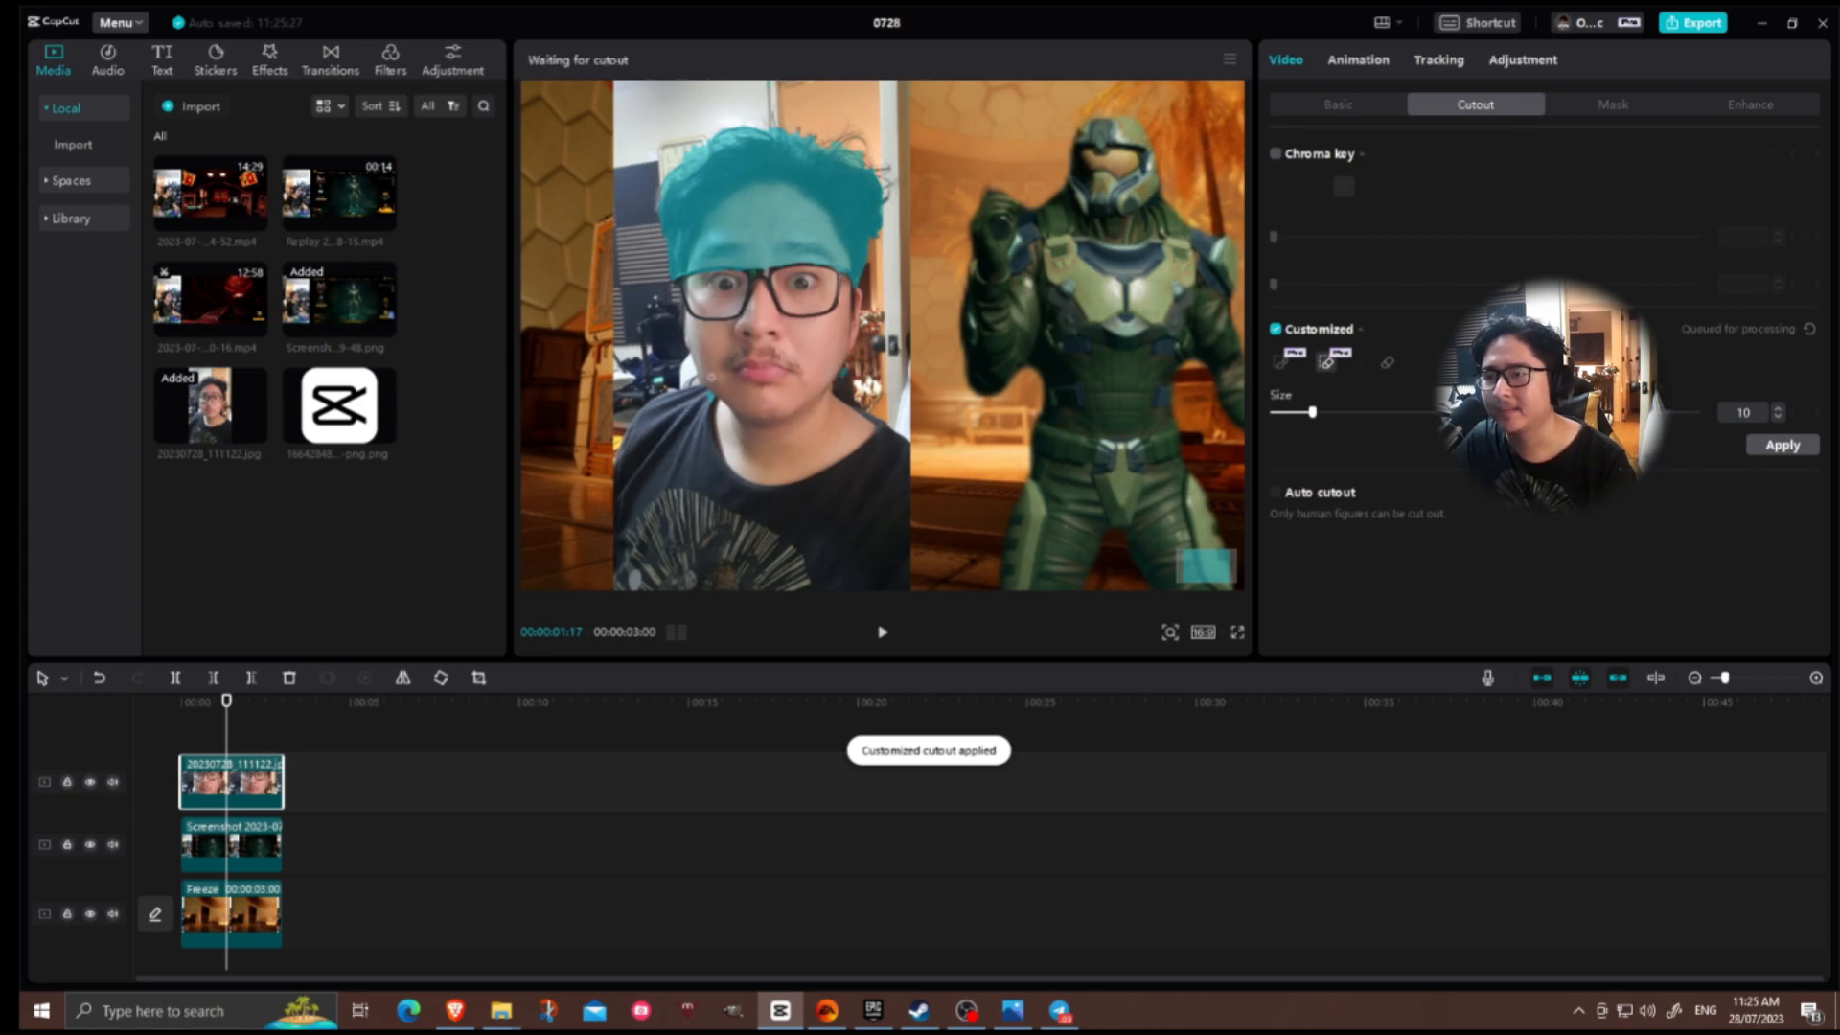
pyautogui.moveTo(705, 403); pyautogui.dragTo(701, 406)
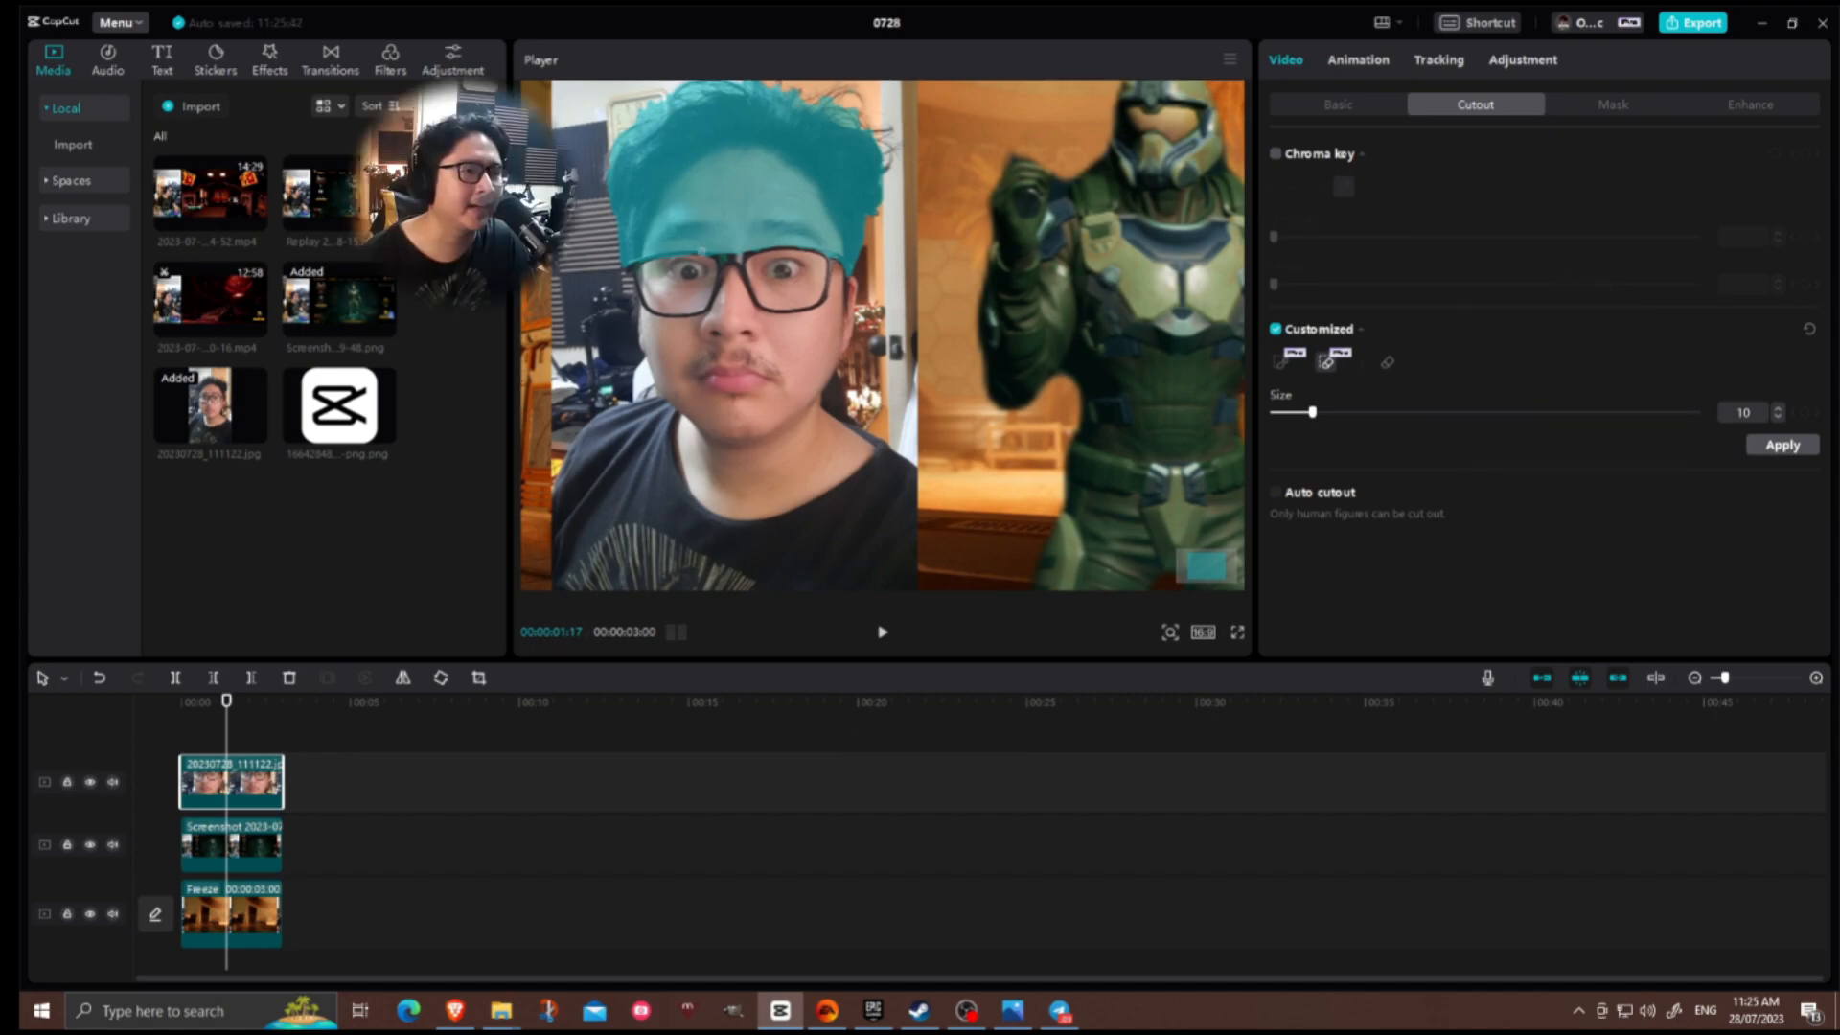
pyautogui.moveTo(1207, 565); pyautogui.dragTo(1205, 562)
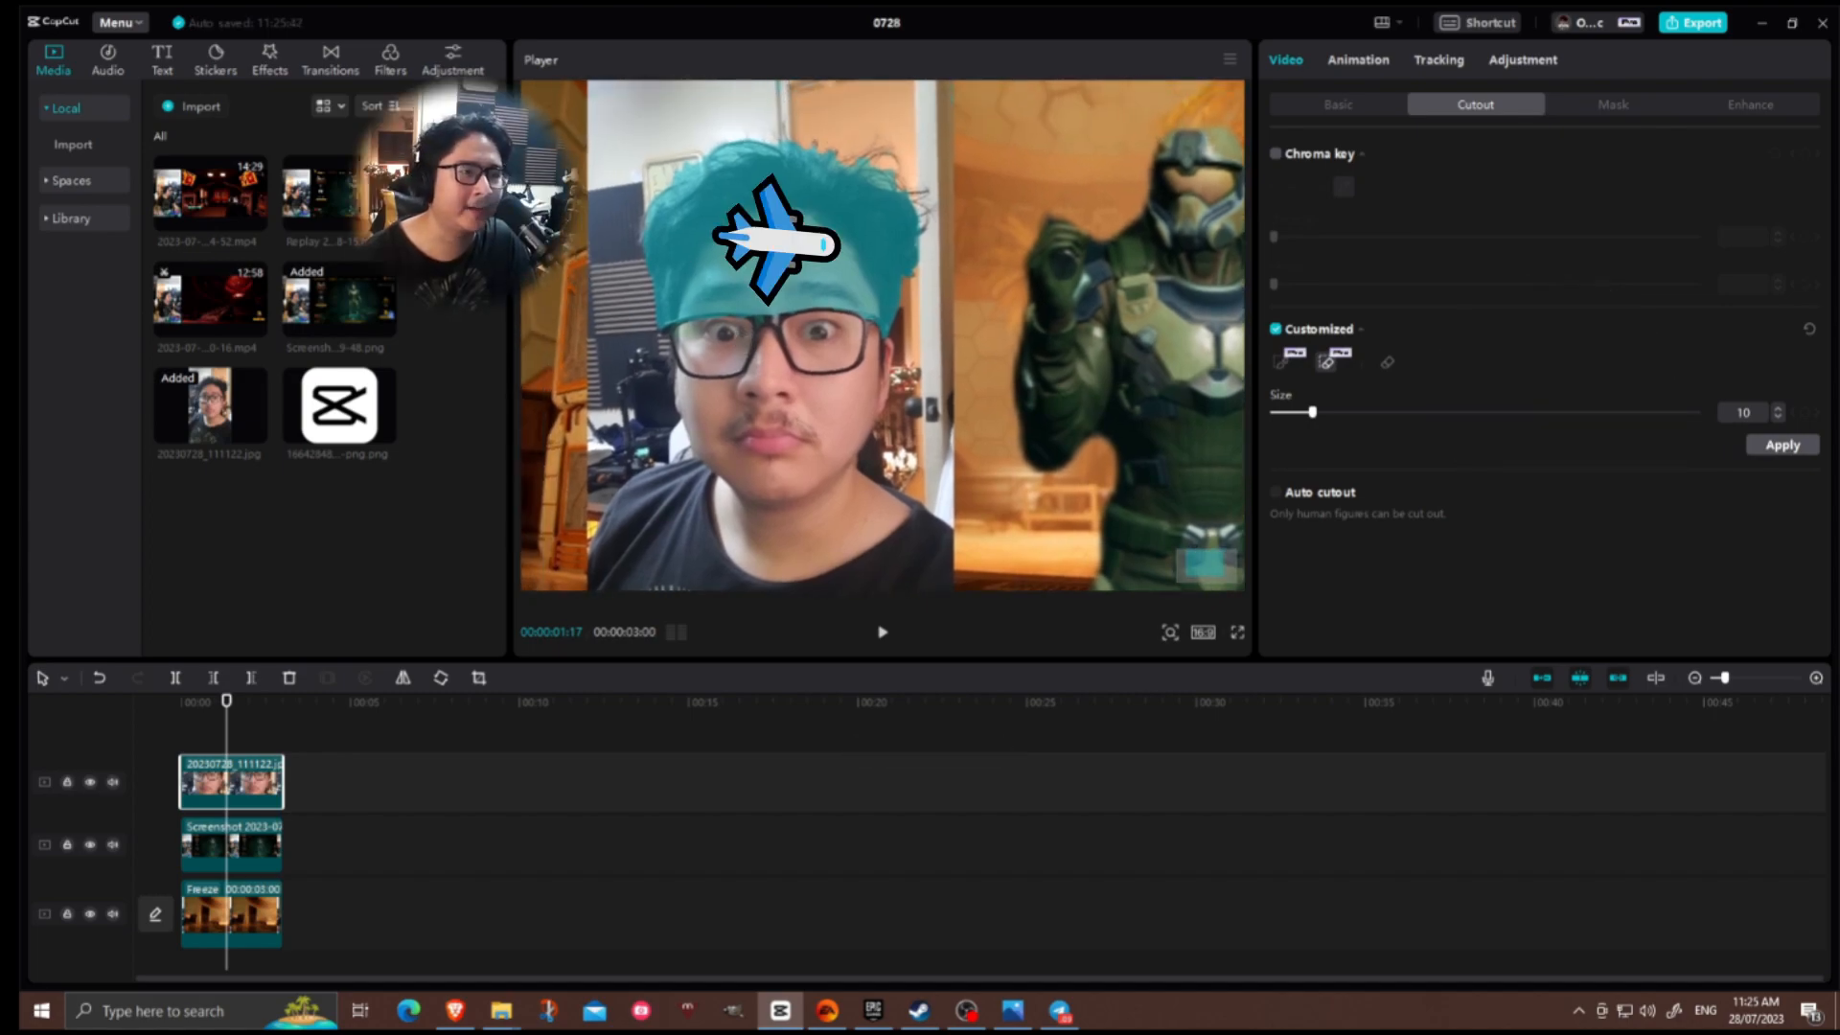
pyautogui.click(1327, 363)
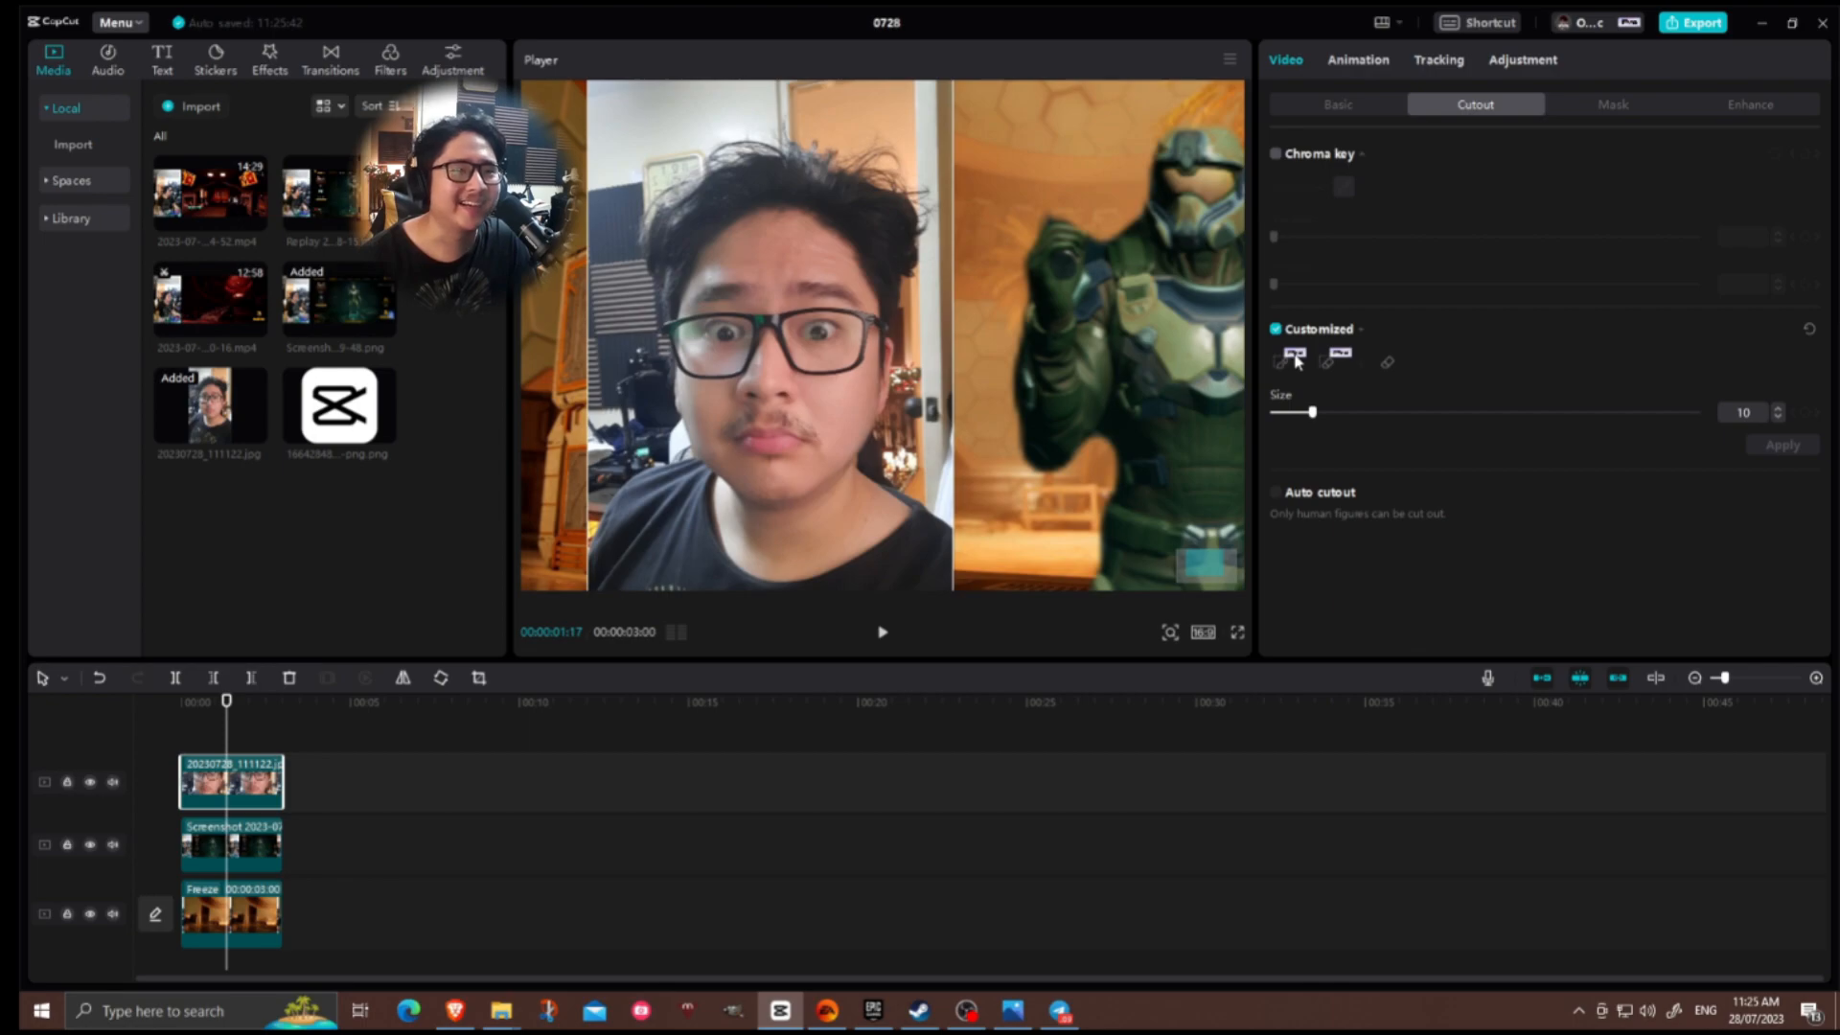
# Brush over the hair and face in the selfie to mark the whole head for the customized cutout.
pyautogui.click(1284, 364)
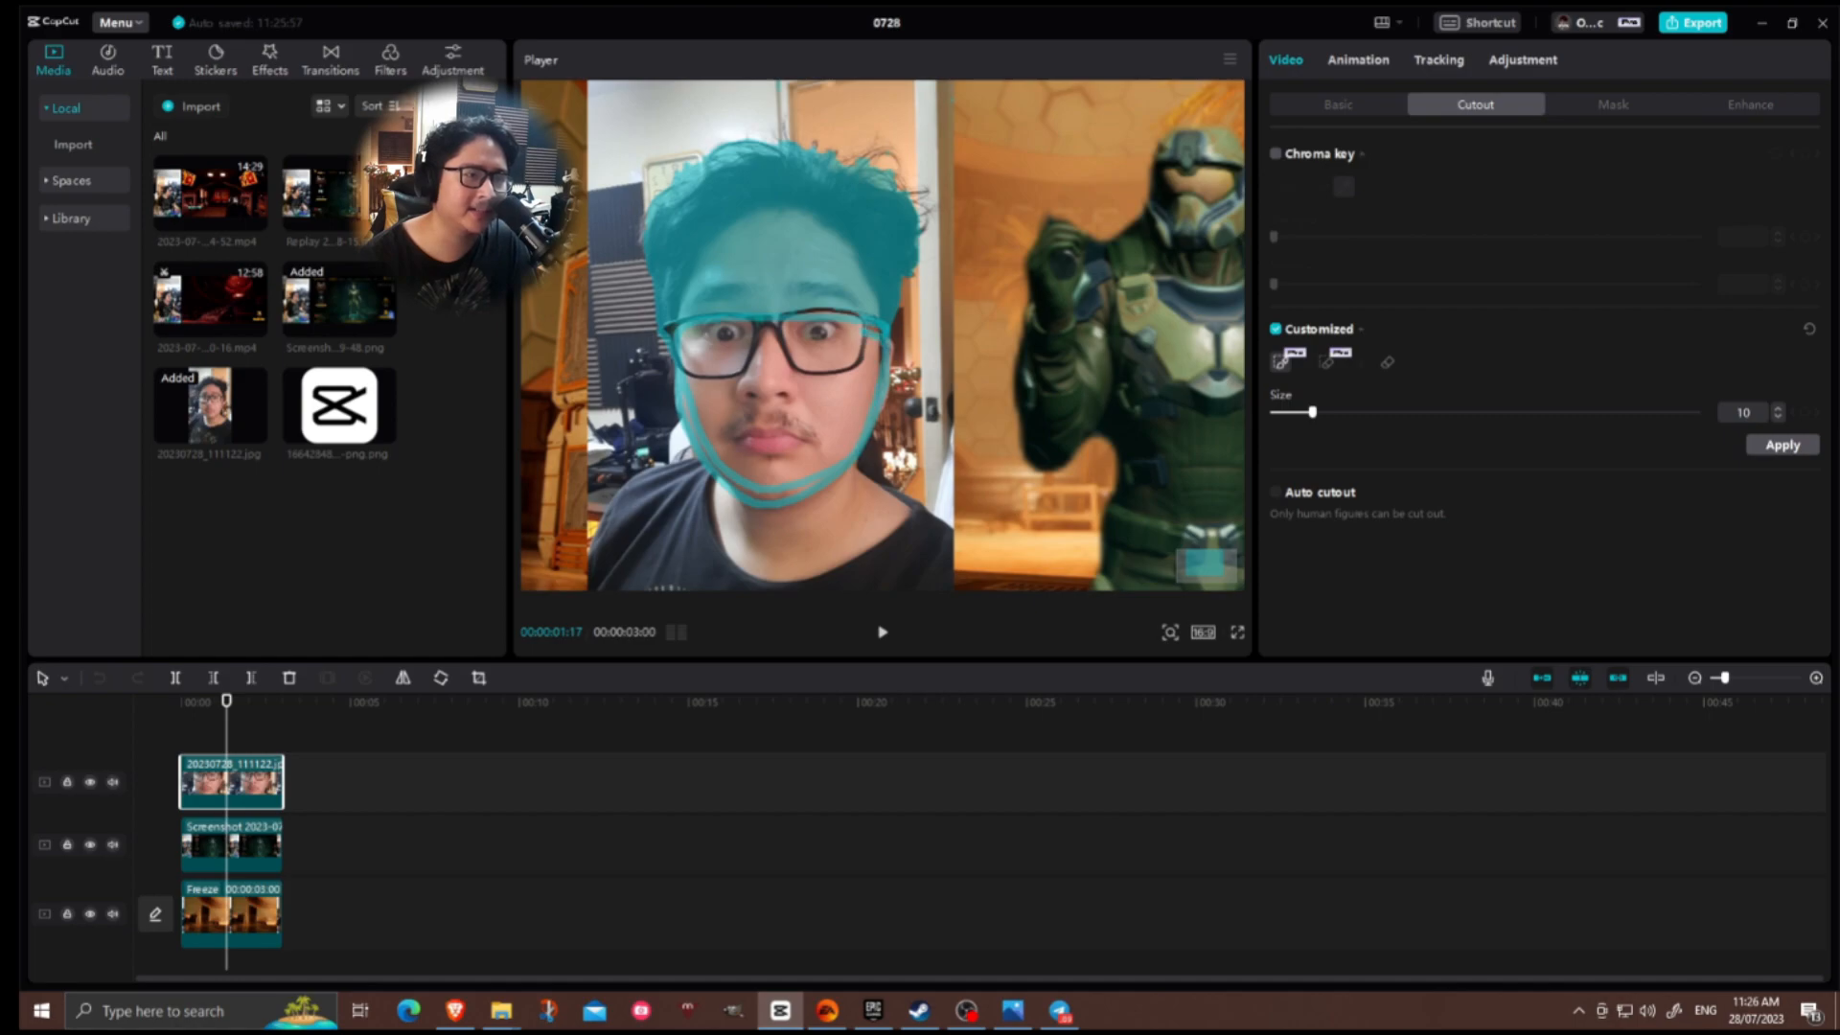
pyautogui.moveTo(835, 433); pyautogui.dragTo(844, 384)
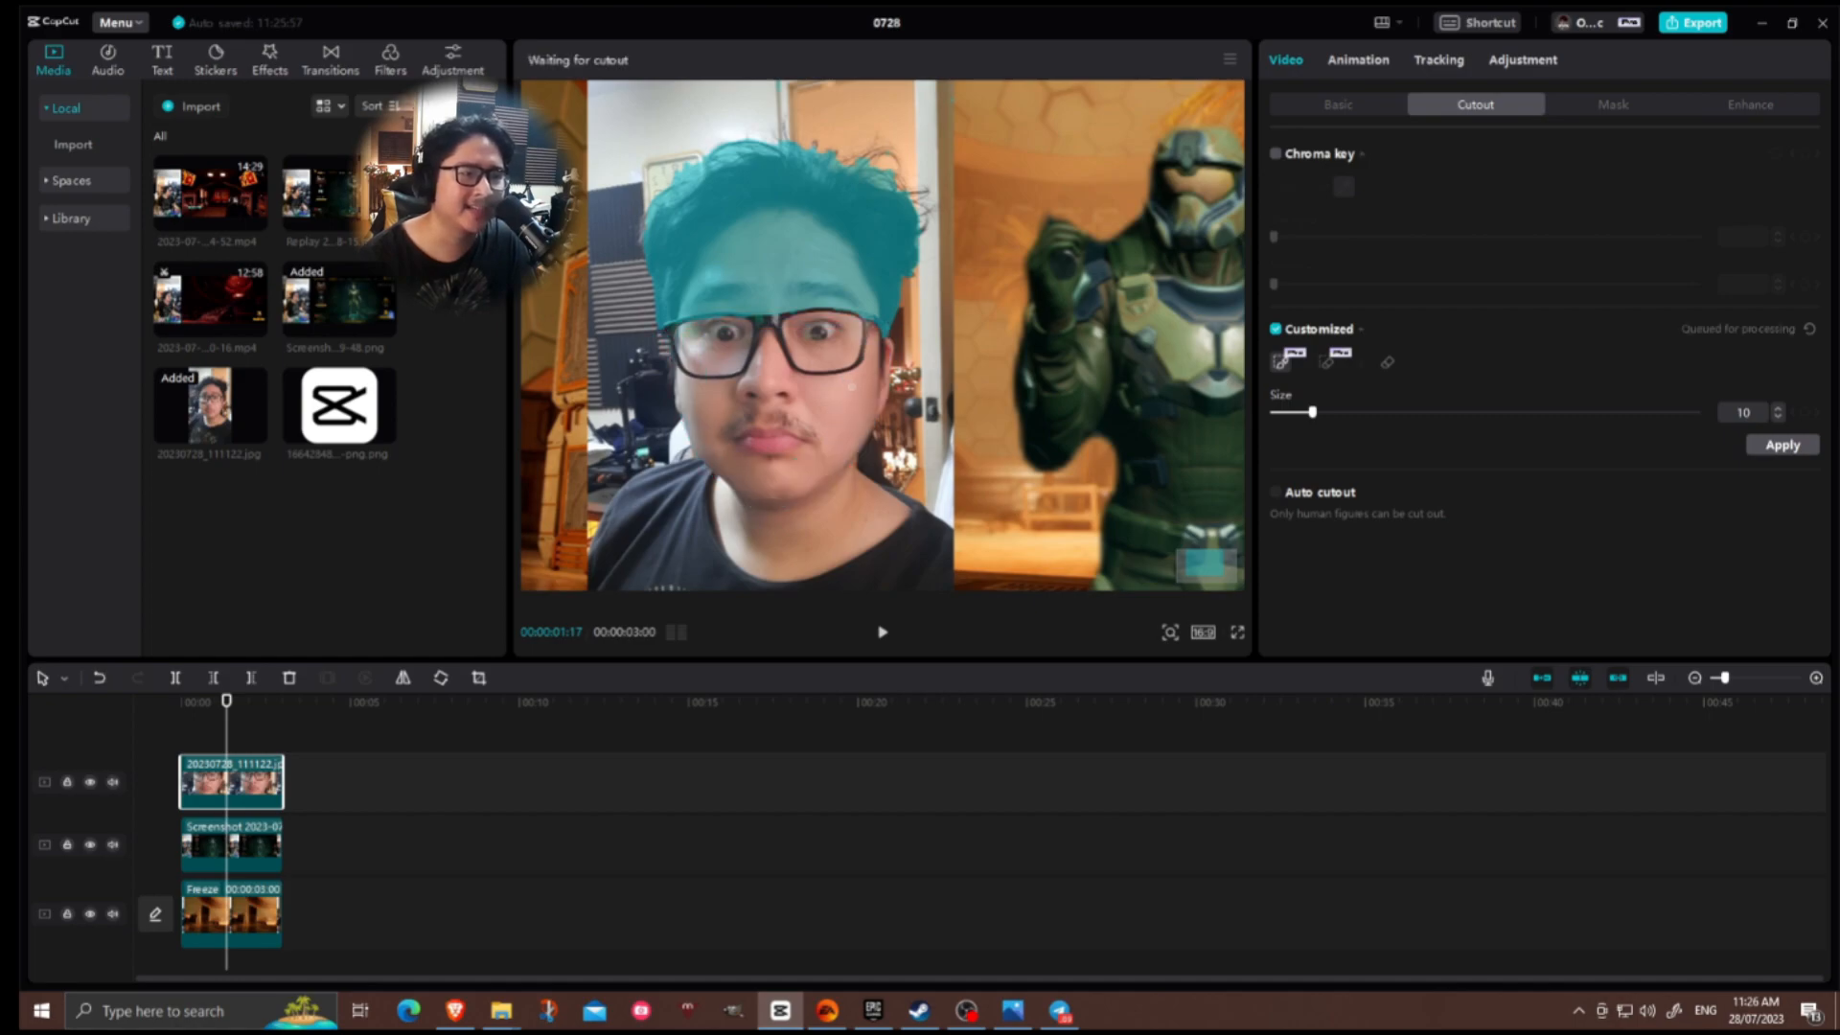
pyautogui.scroll(-3, 889, 389)
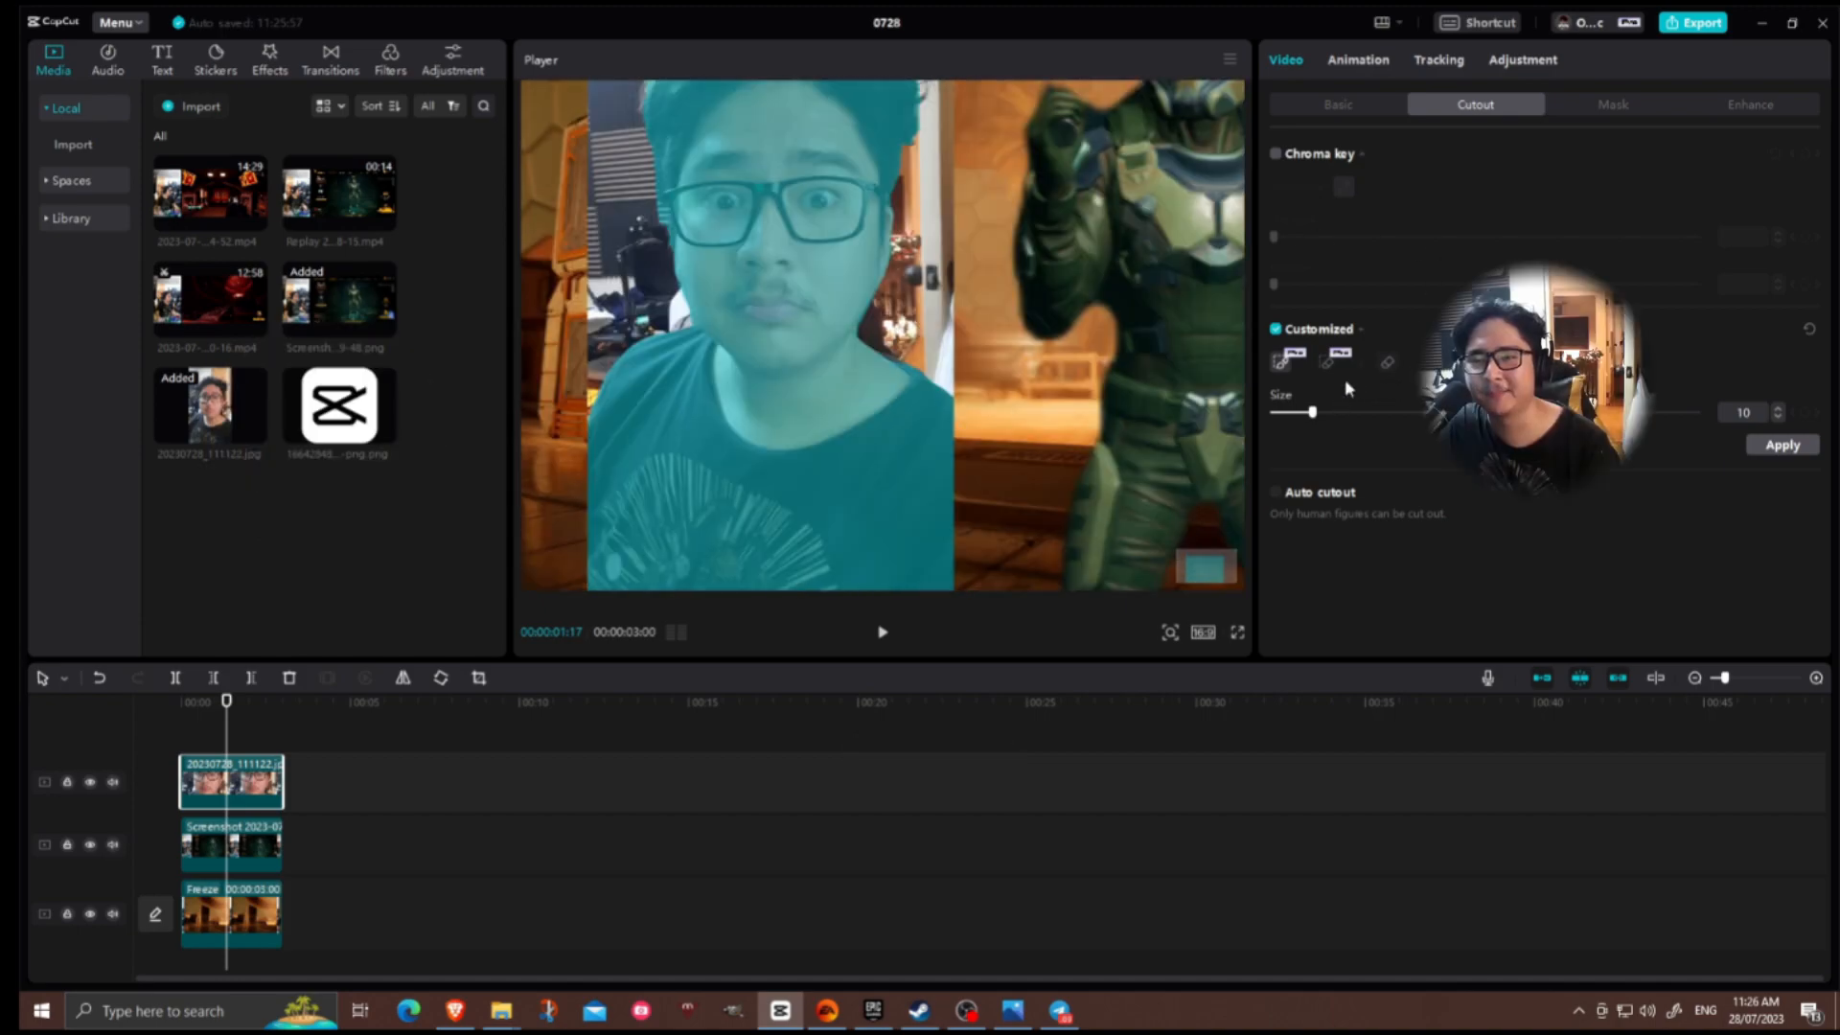
# Erase the neck, shoulders and shirt from the selfie's cutout selection, using eraser sizes 45 and 87.
pyautogui.click(1385, 365)
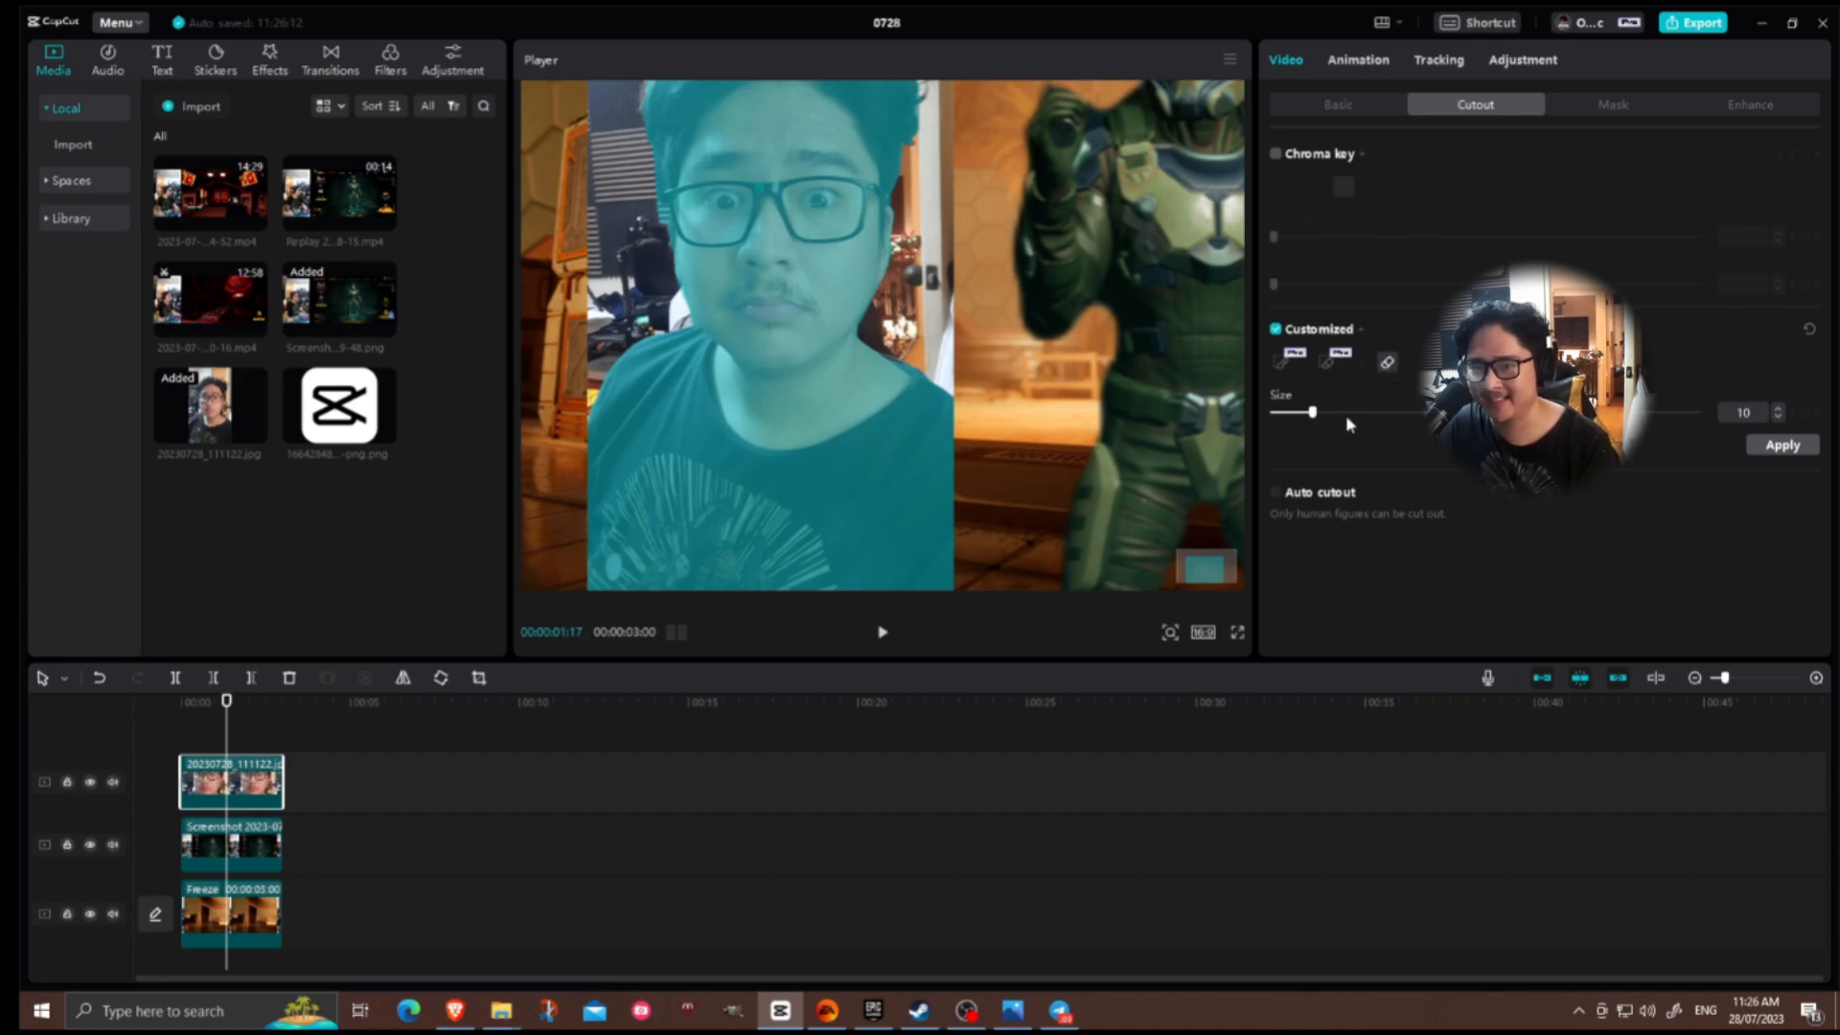
pyautogui.moveTo(1312, 412); pyautogui.dragTo(1464, 412)
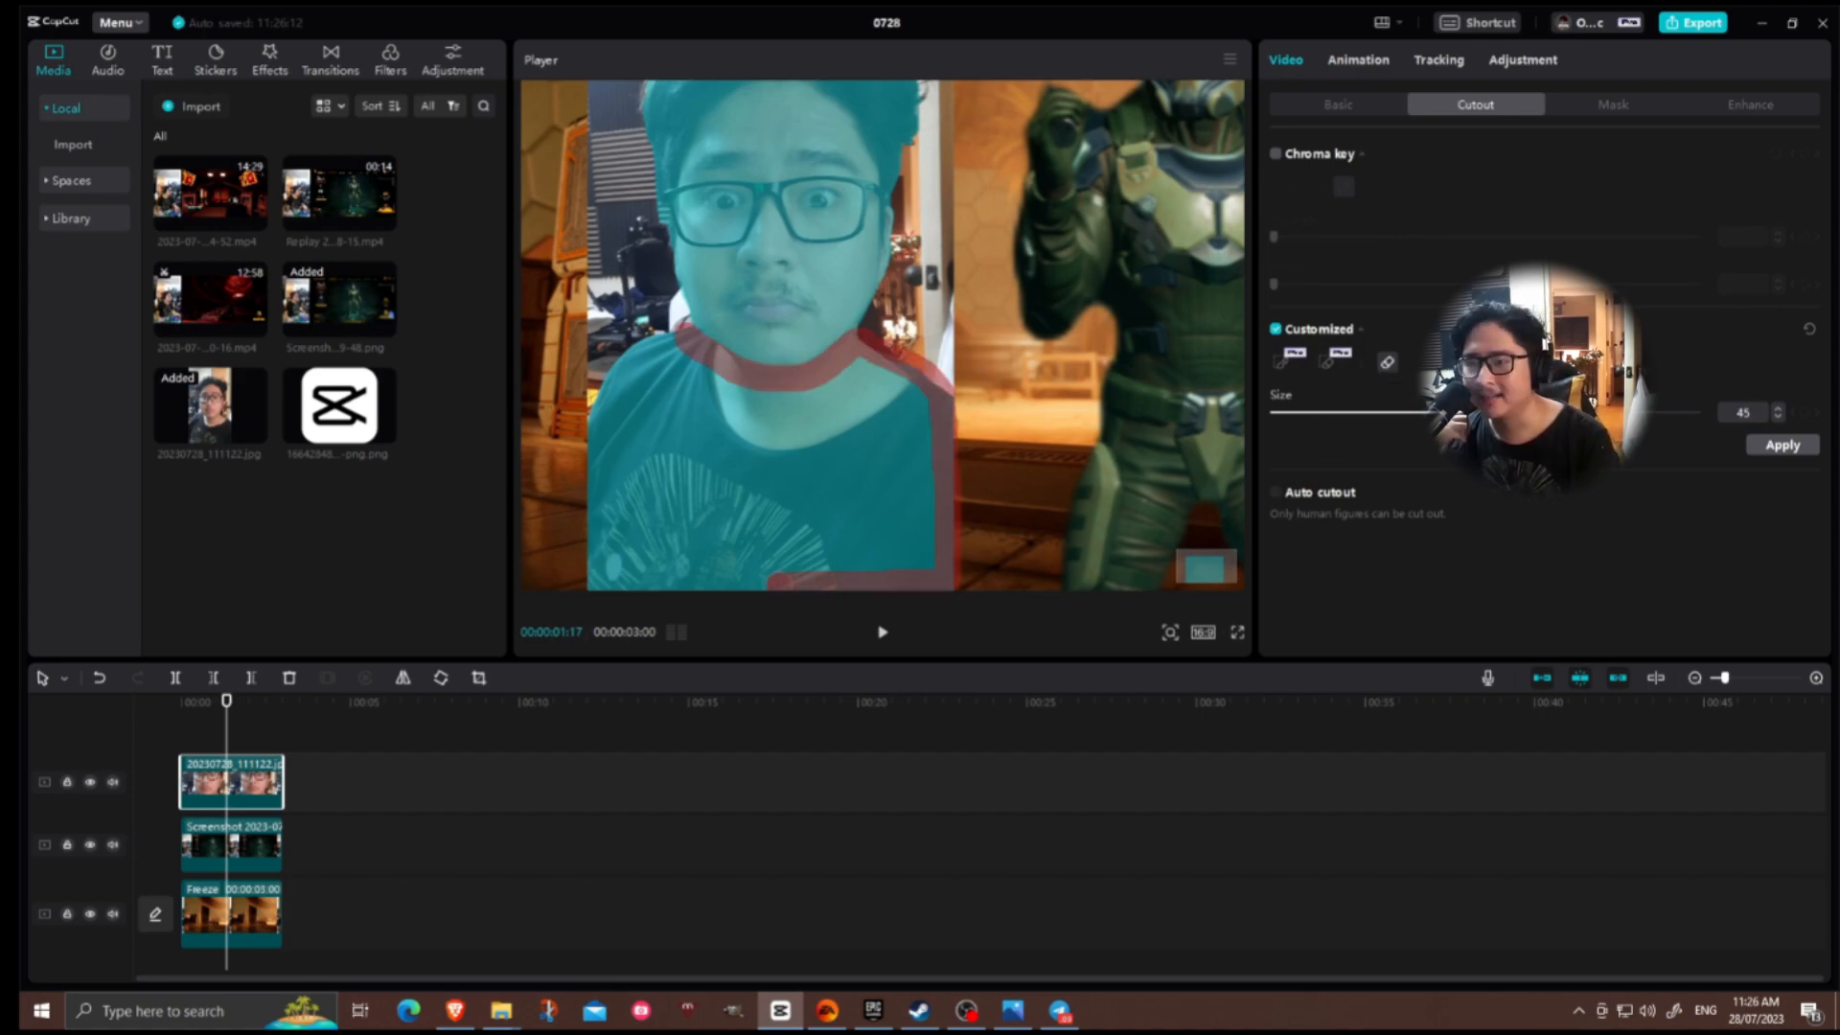
pyautogui.moveTo(580, 579)
pyautogui.mouseDown()
pyautogui.moveTo(848, 541)
pyautogui.moveTo(661, 565)
pyautogui.moveTo(762, 575)
pyautogui.moveTo(920, 538)
pyautogui.moveTo(928, 472)
pyautogui.moveTo(883, 389)
pyautogui.moveTo(924, 422)
pyautogui.mouseUp()
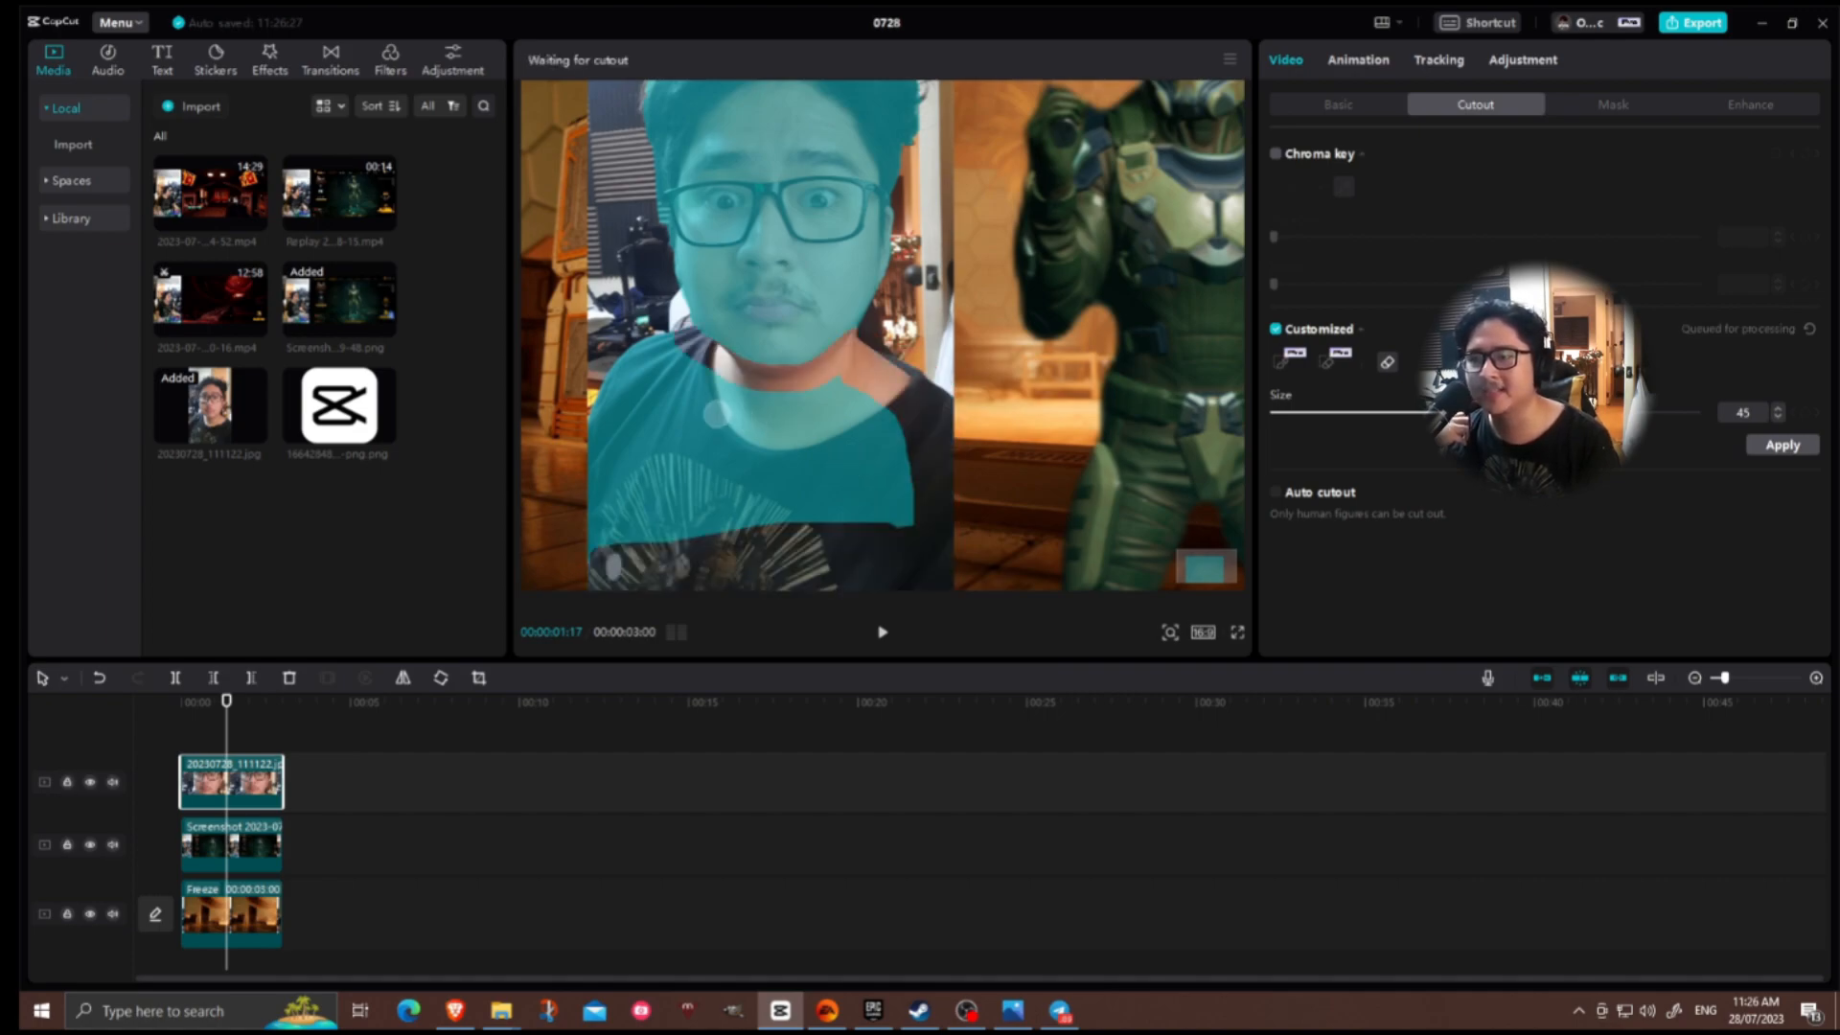
pyautogui.click(1641, 412)
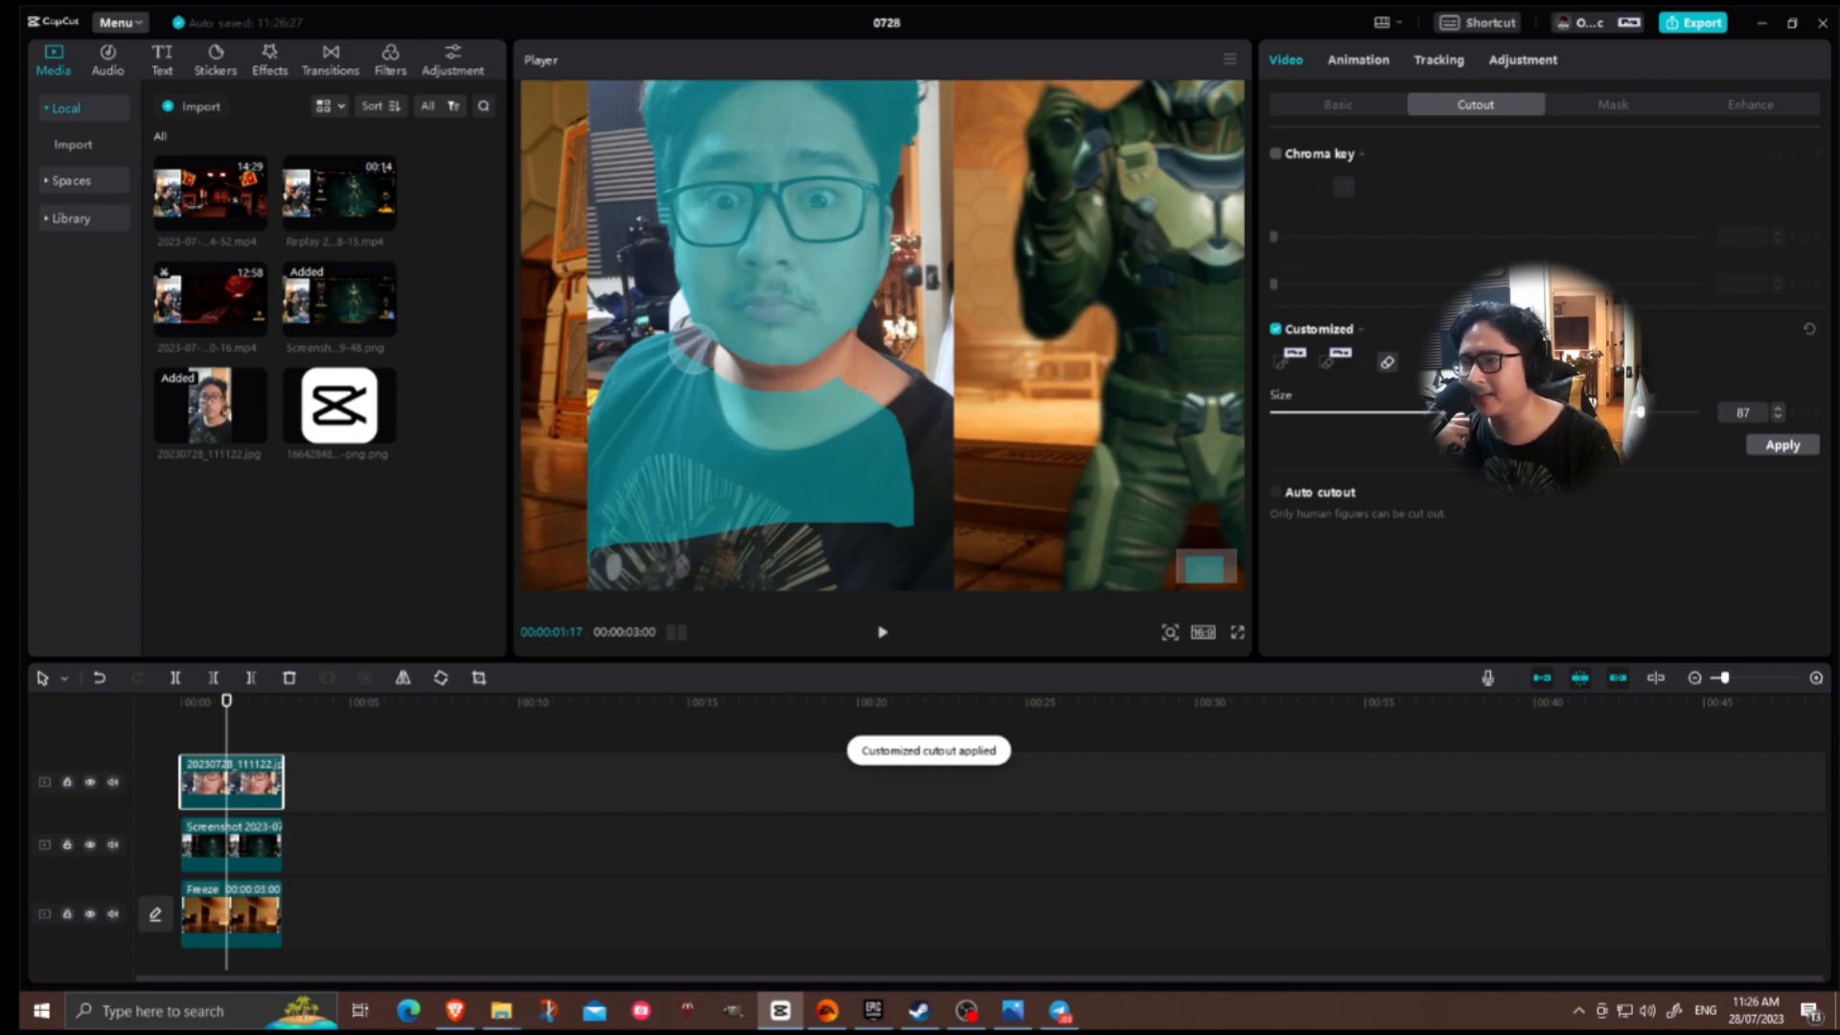
pyautogui.hotkey('ctrl', 'z')
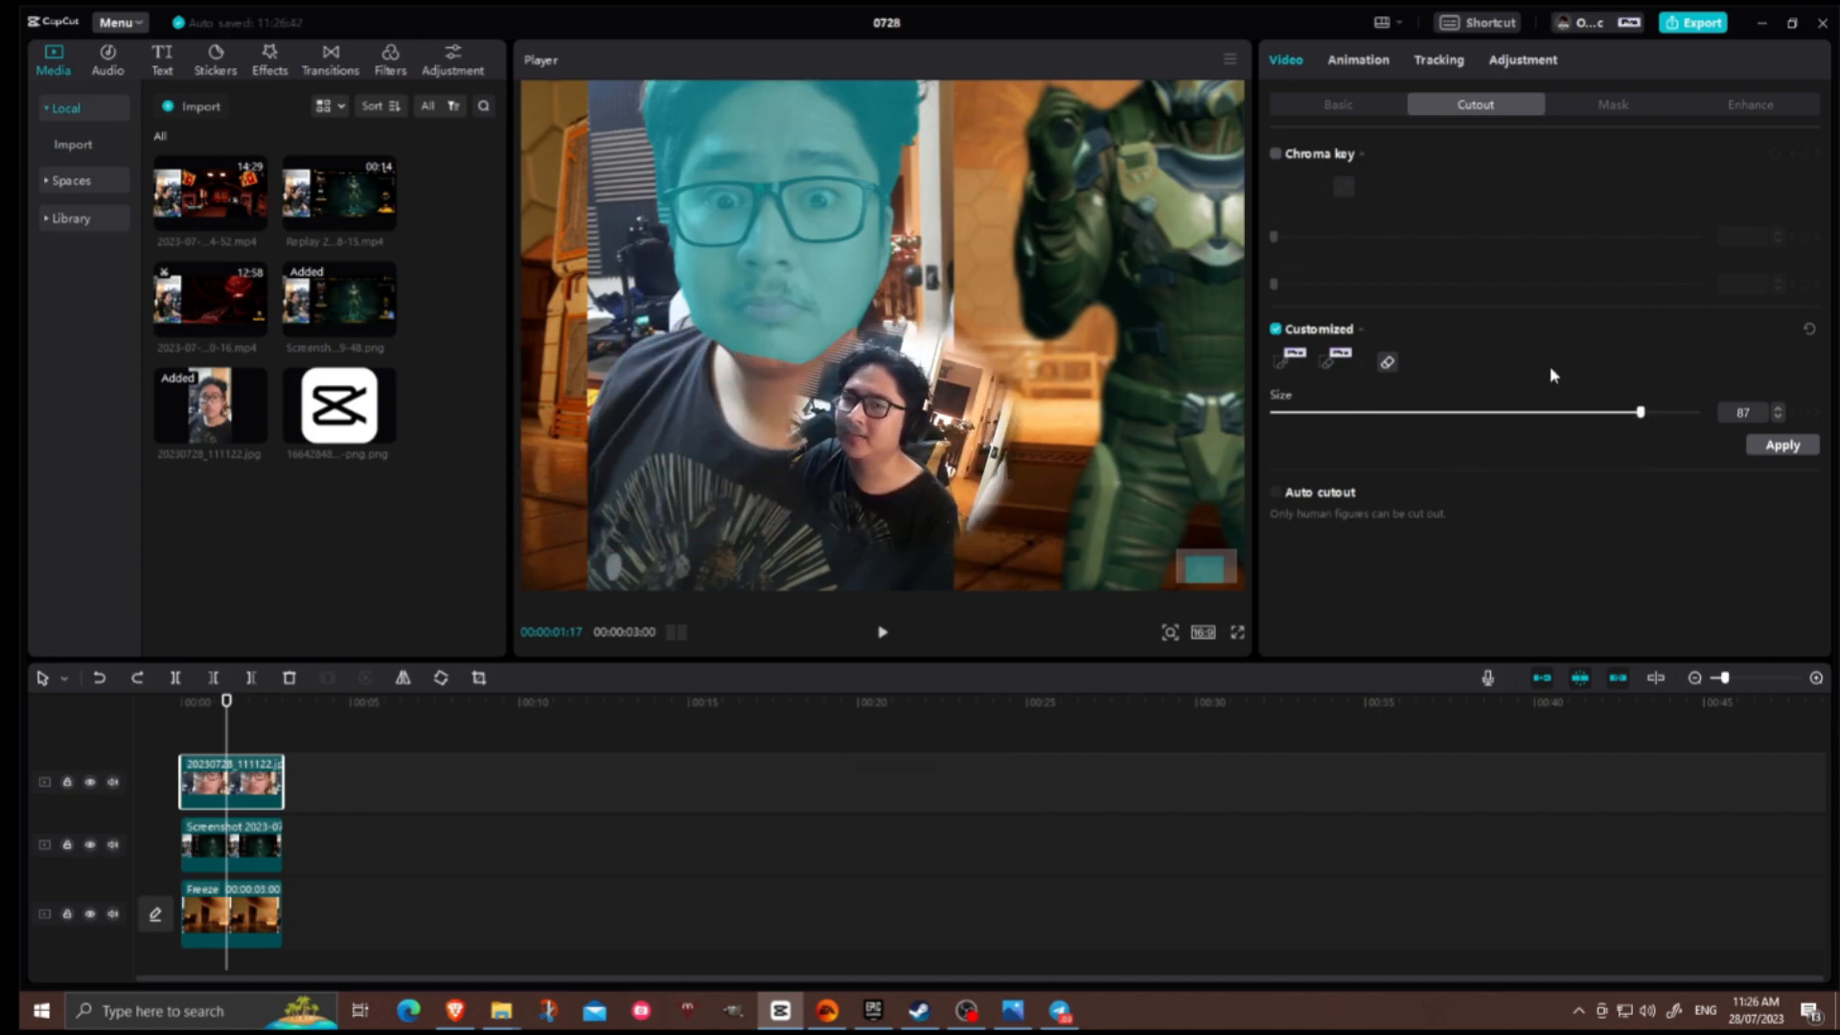
# Brush over the chin and jaw with the size 87 smart brush to complete the face in the cutout selection.
pyautogui.click(1282, 361)
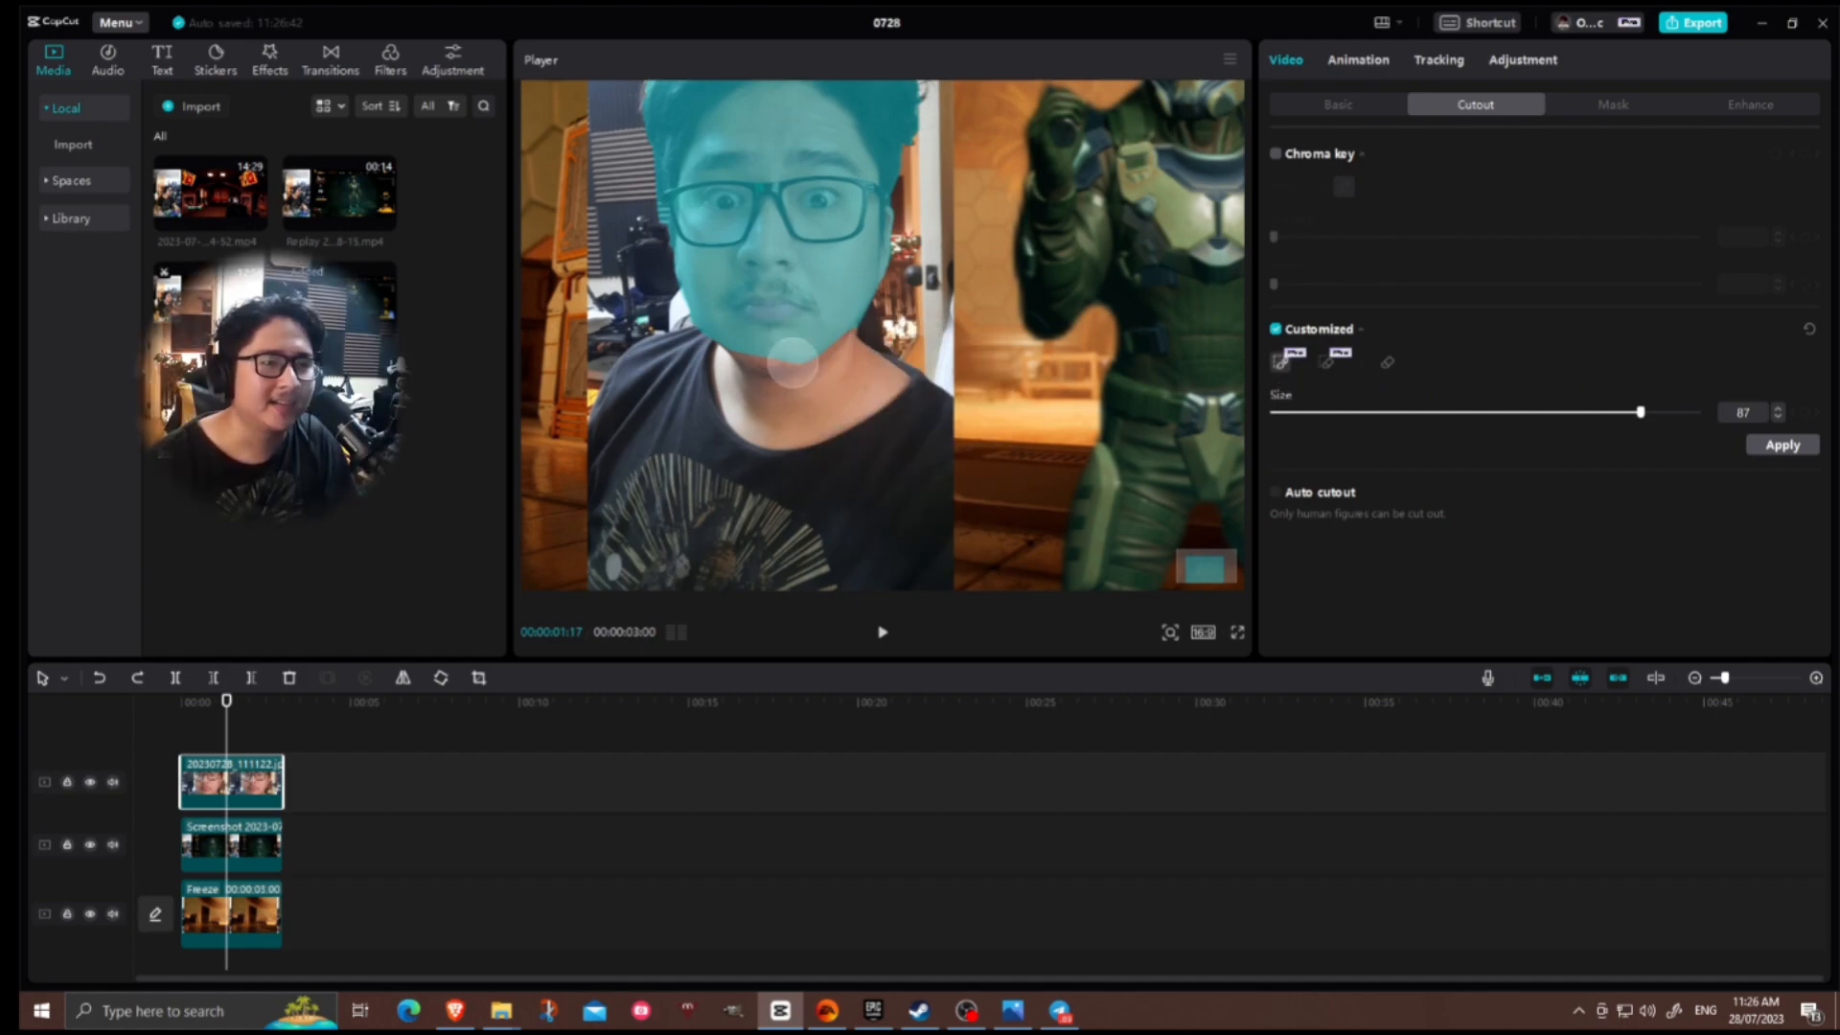
pyautogui.moveTo(739, 335); pyautogui.dragTo(795, 369)
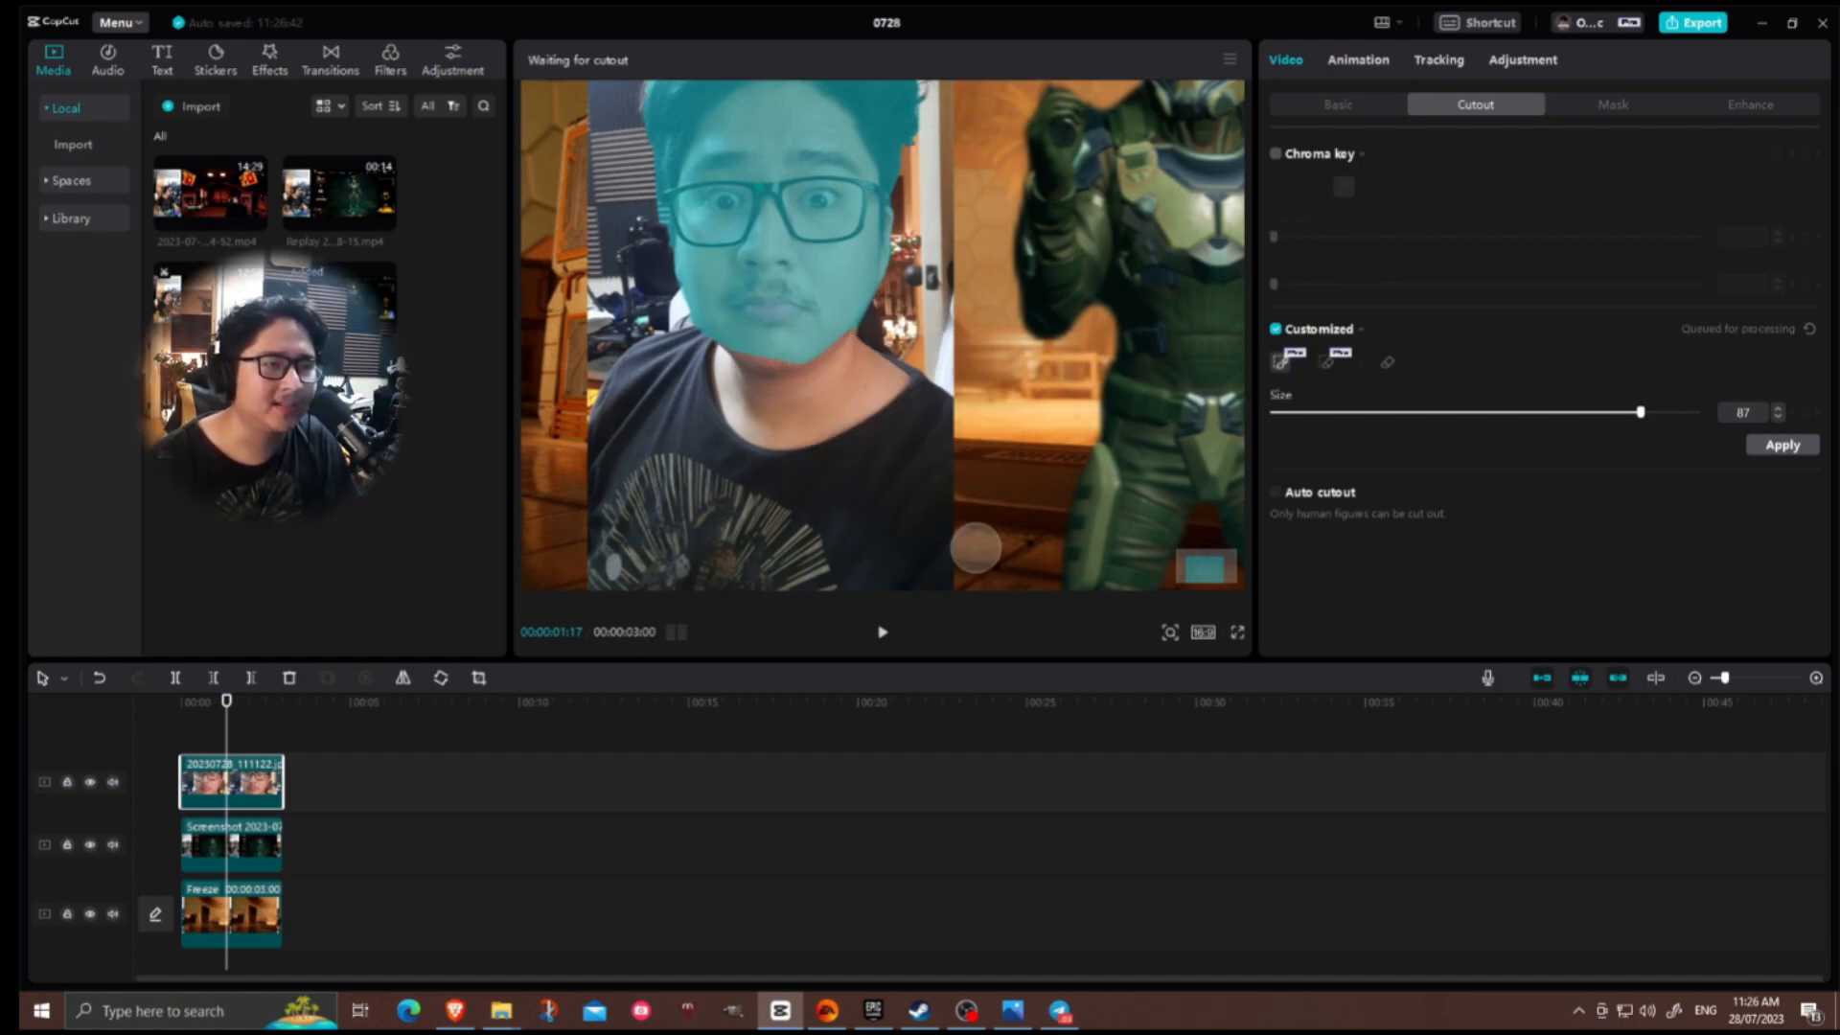
pyautogui.scroll(2, 975, 547)
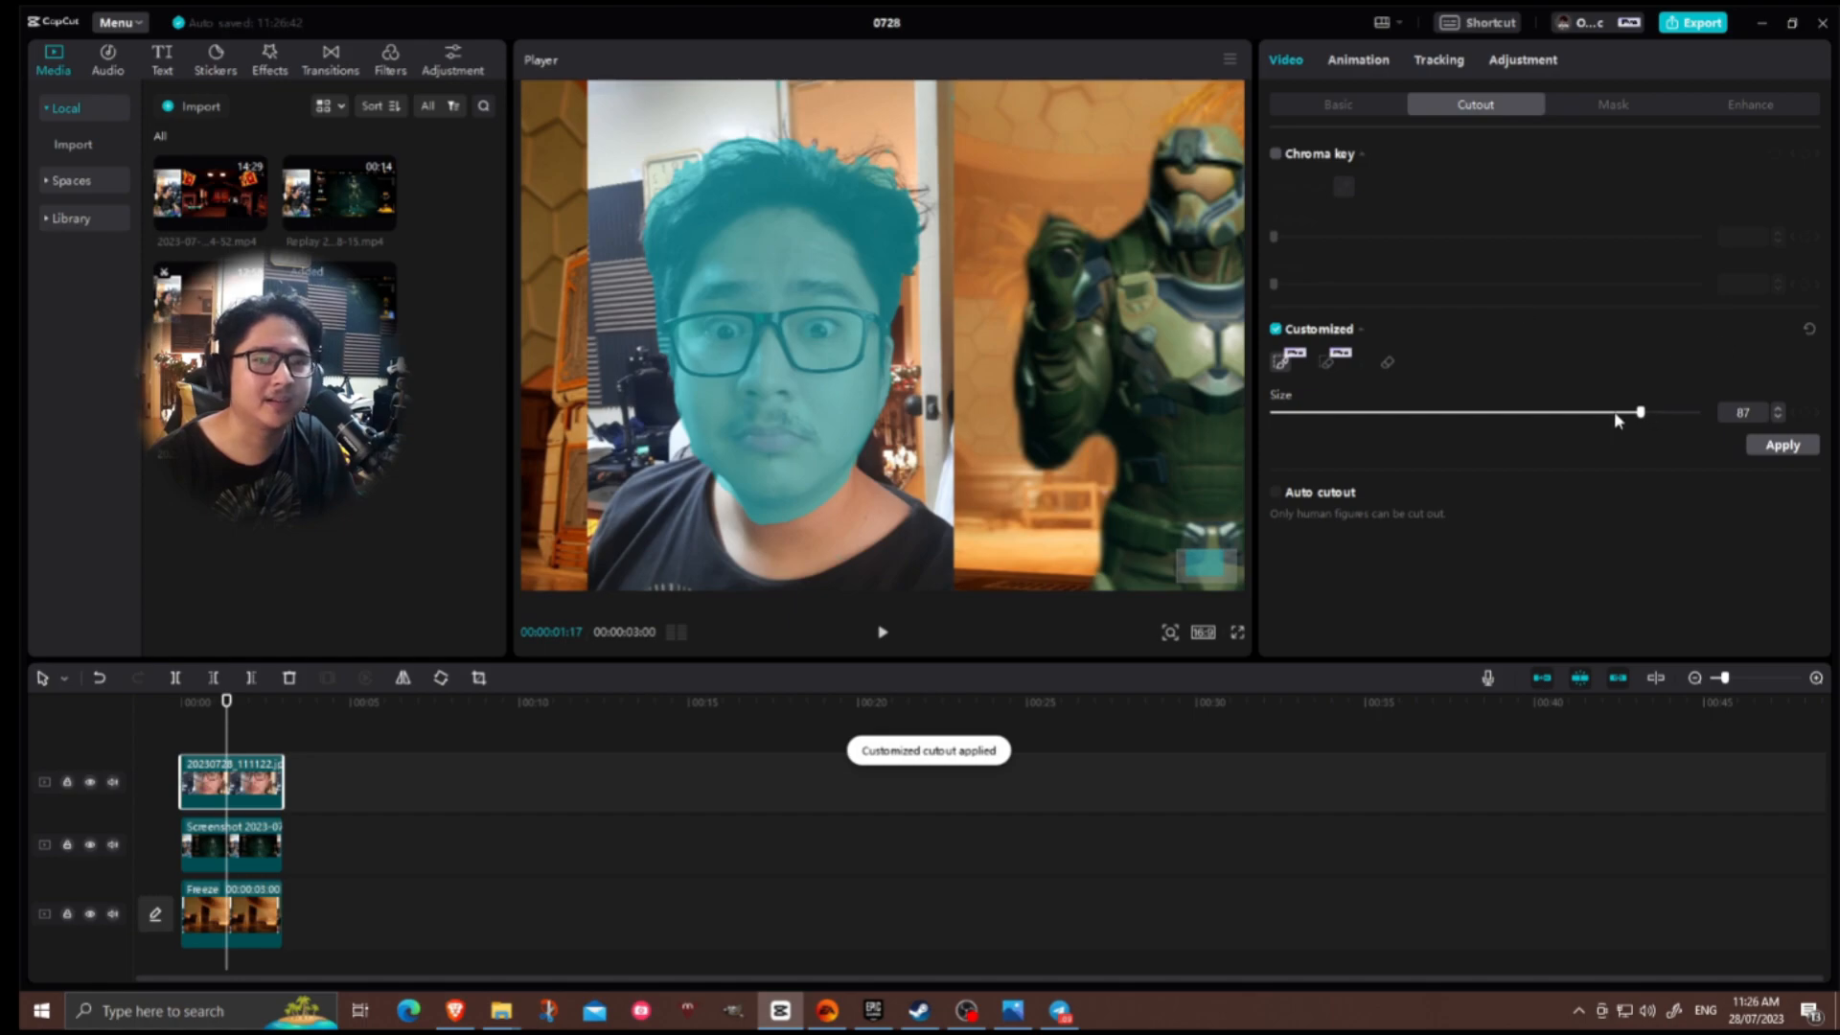
# Erase the neck edge below the jaw with the eraser at size 10 and apply the selfie's customized cutout.
pyautogui.moveTo(1639, 412); pyautogui.dragTo(1297, 416)
pyautogui.click(1387, 362)
pyautogui.scroll(3, 824, 383)
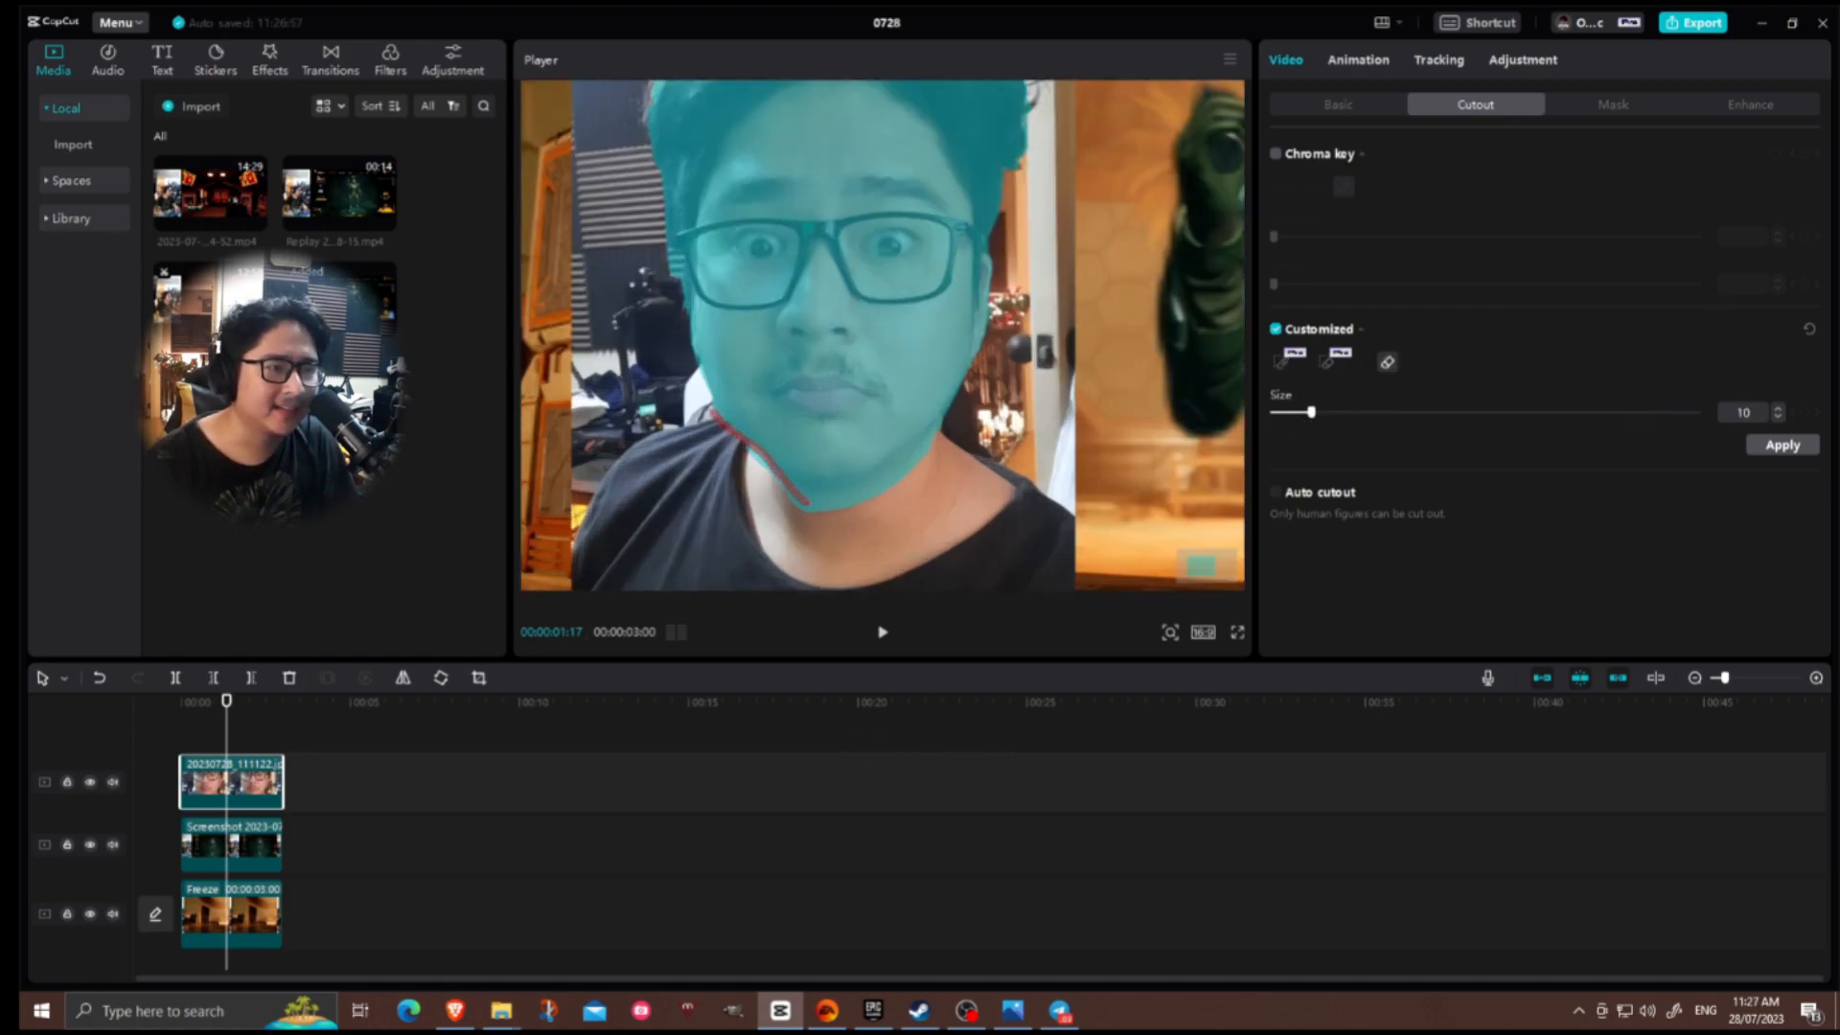
pyautogui.moveTo(904, 488); pyautogui.dragTo(947, 439)
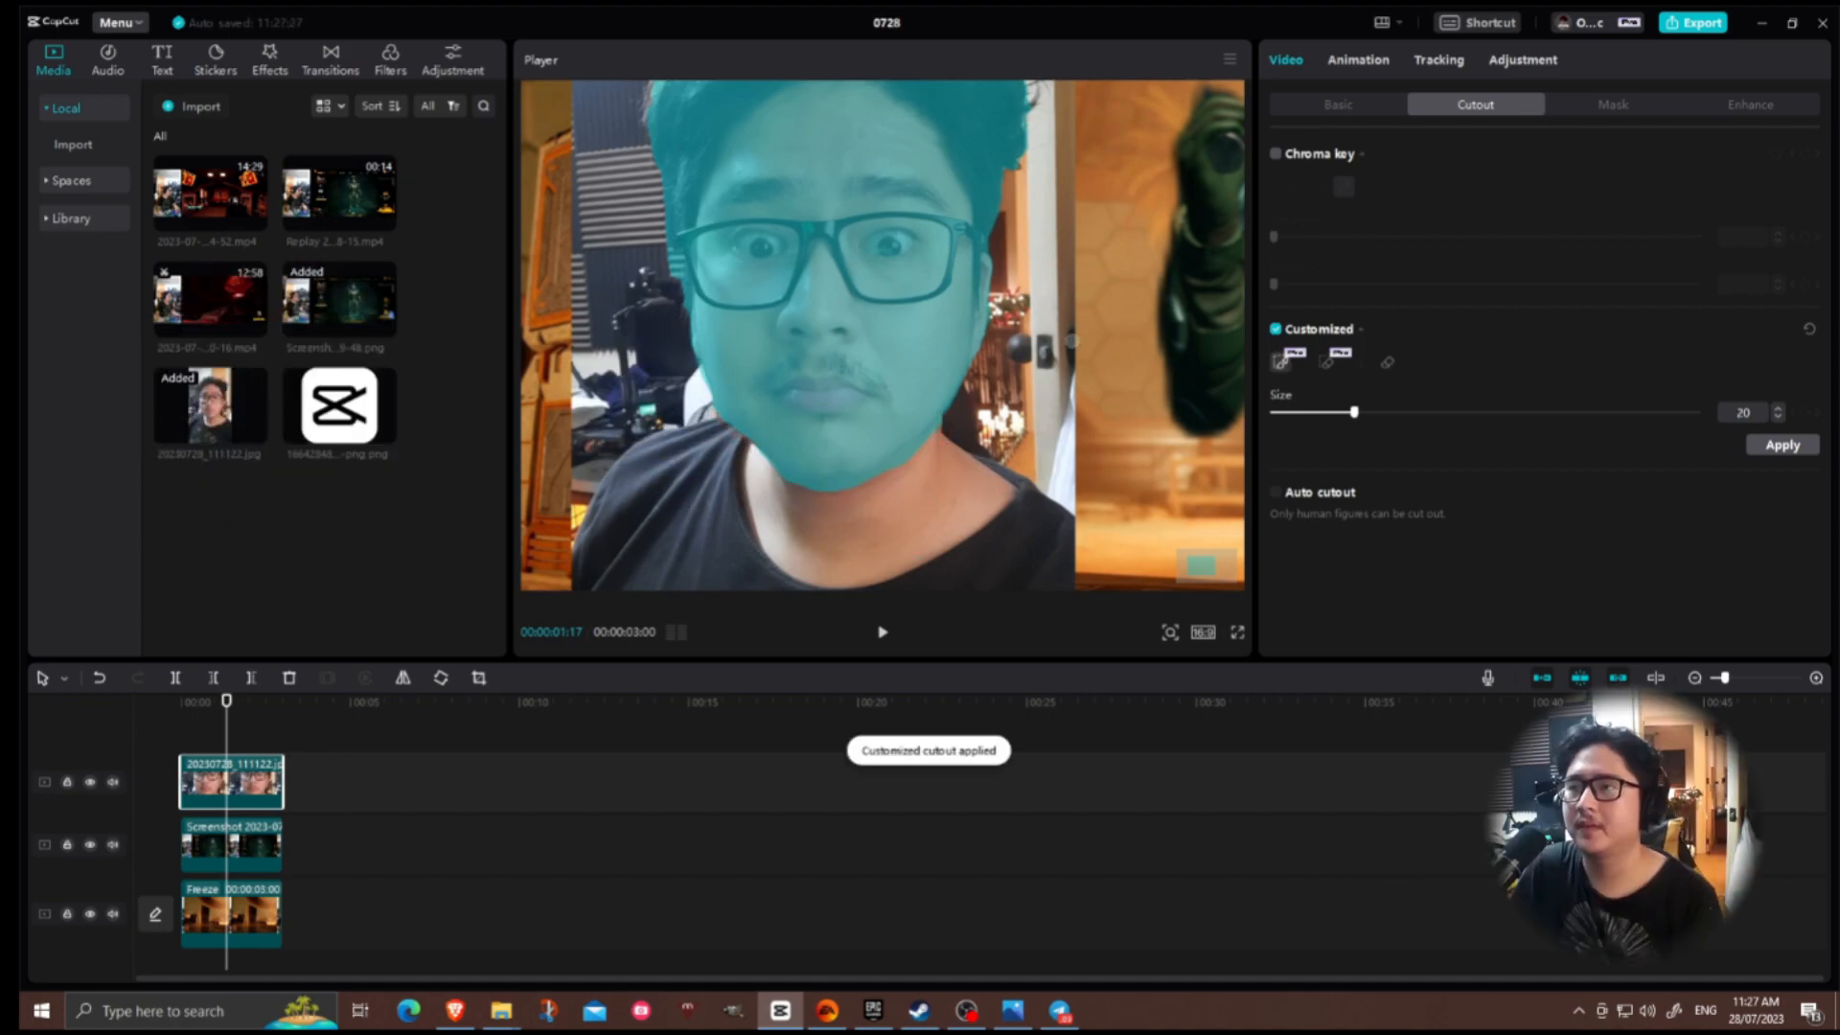
pyautogui.scroll(-4, 1072, 341)
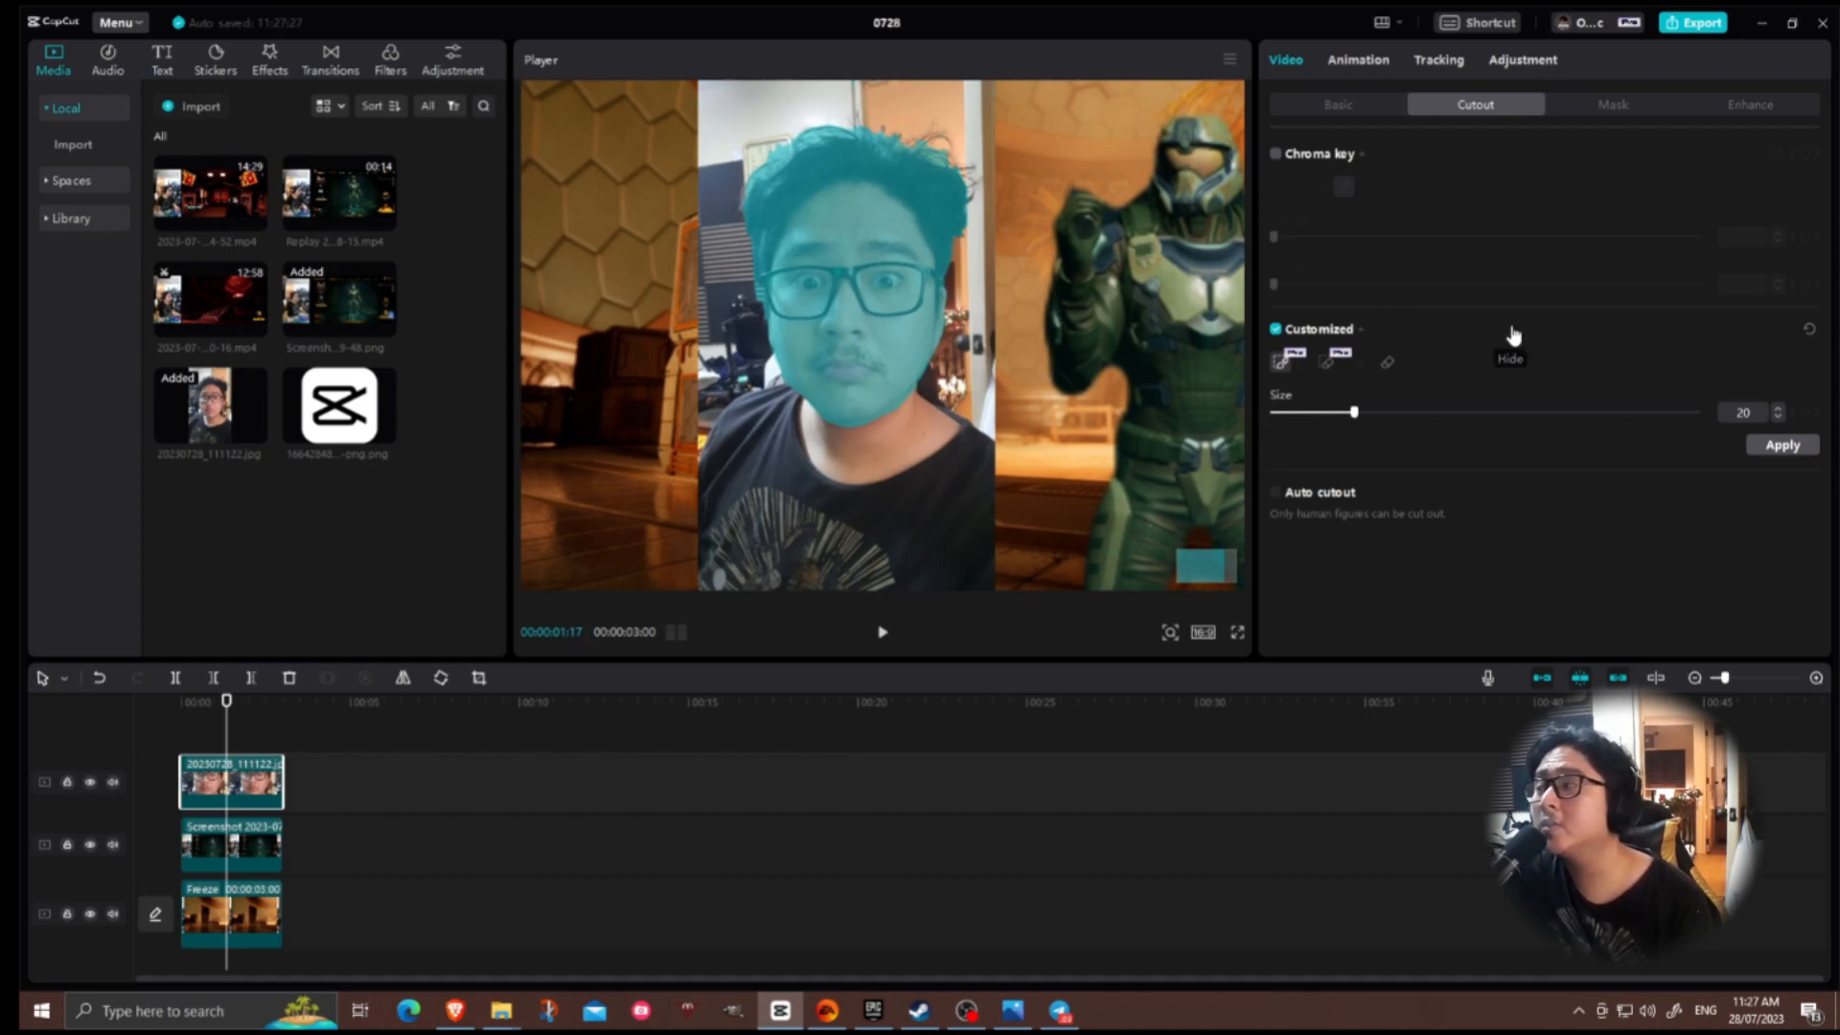
pyautogui.click(1783, 446)
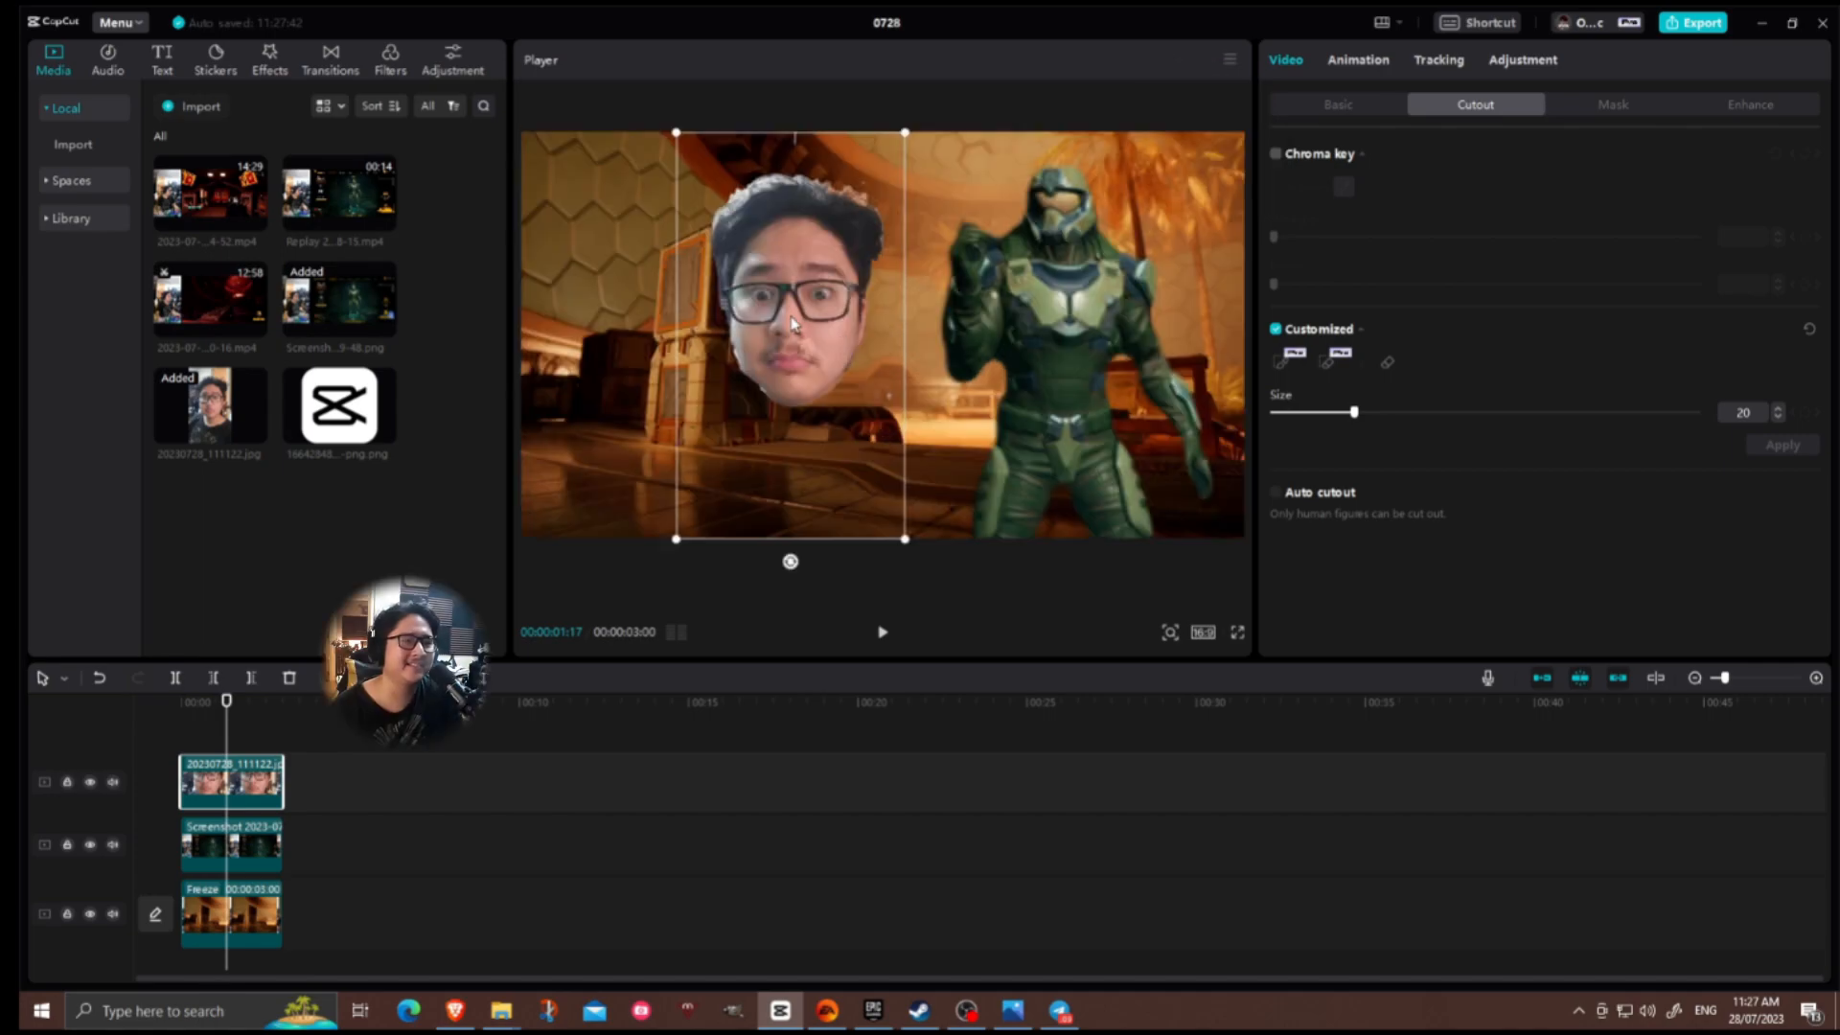
# Move the cut-out face onto the armored character's head and shrink it to fit over the helmet.
pyautogui.moveTo(792, 323); pyautogui.dragTo(1071, 258)
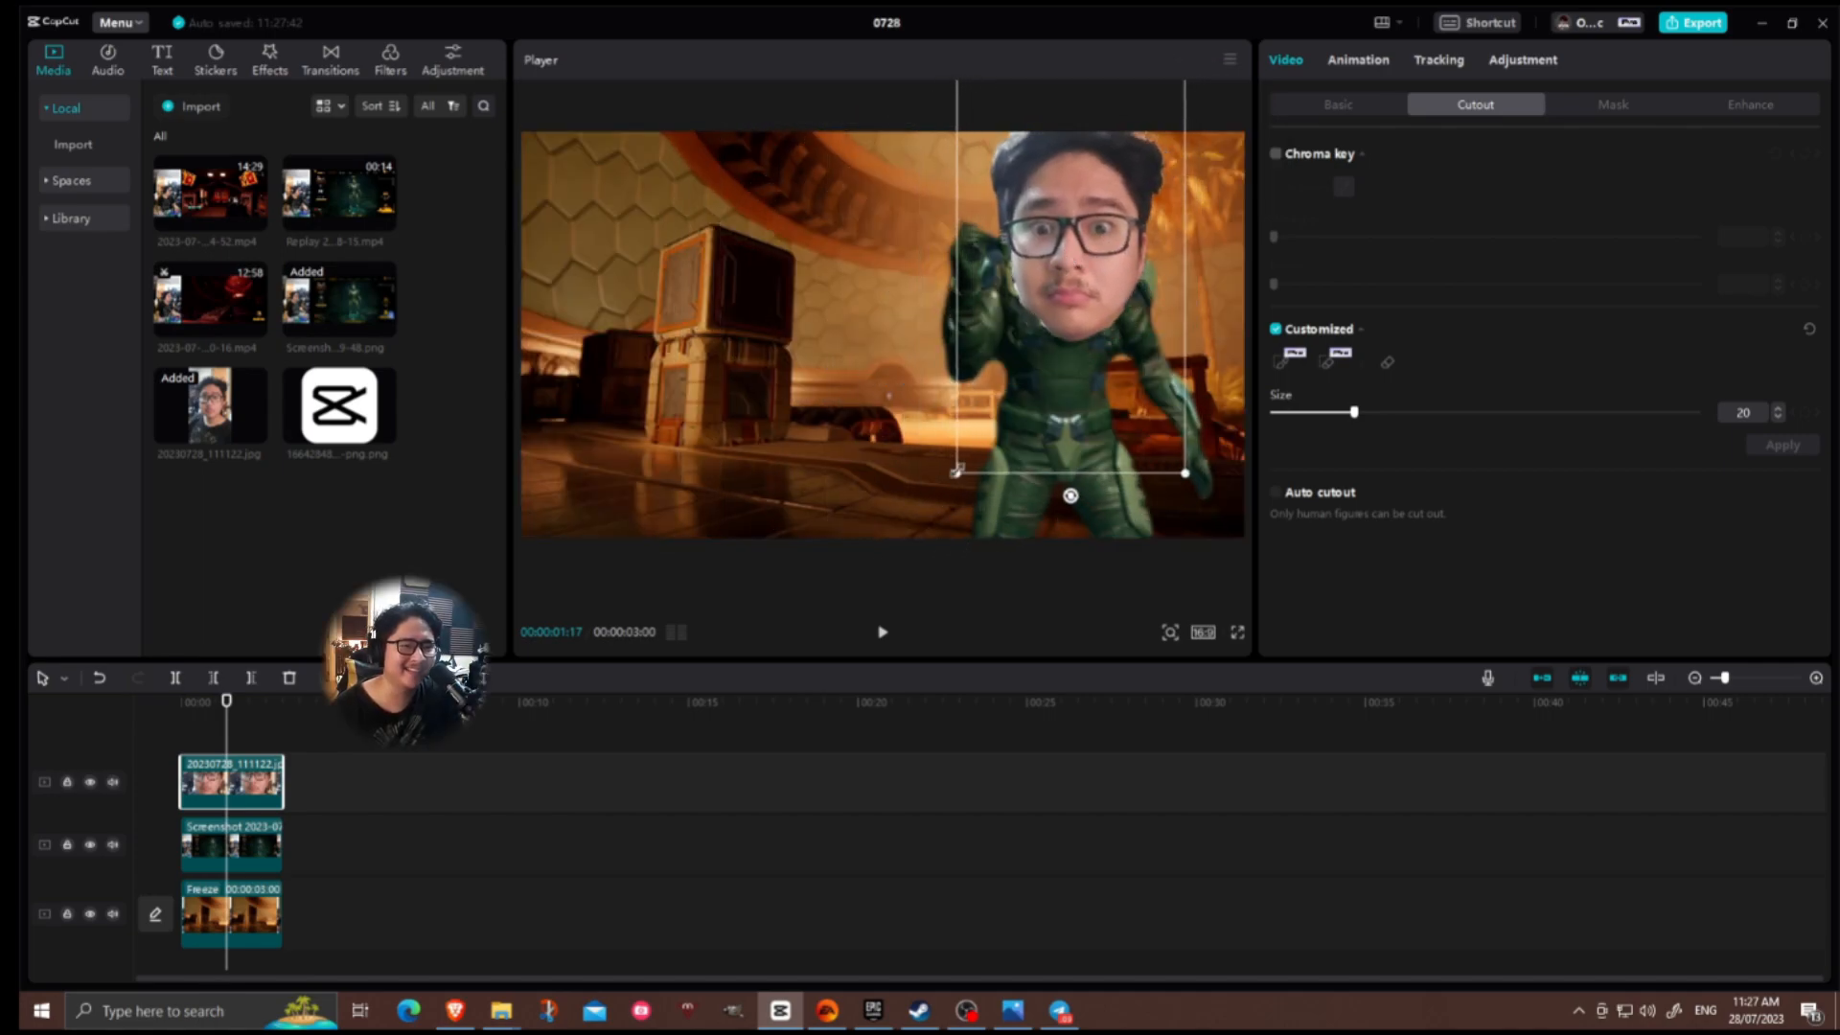
pyautogui.moveTo(957, 471); pyautogui.dragTo(1002, 393)
pyautogui.moveTo(1067, 265); pyautogui.dragTo(1060, 225)
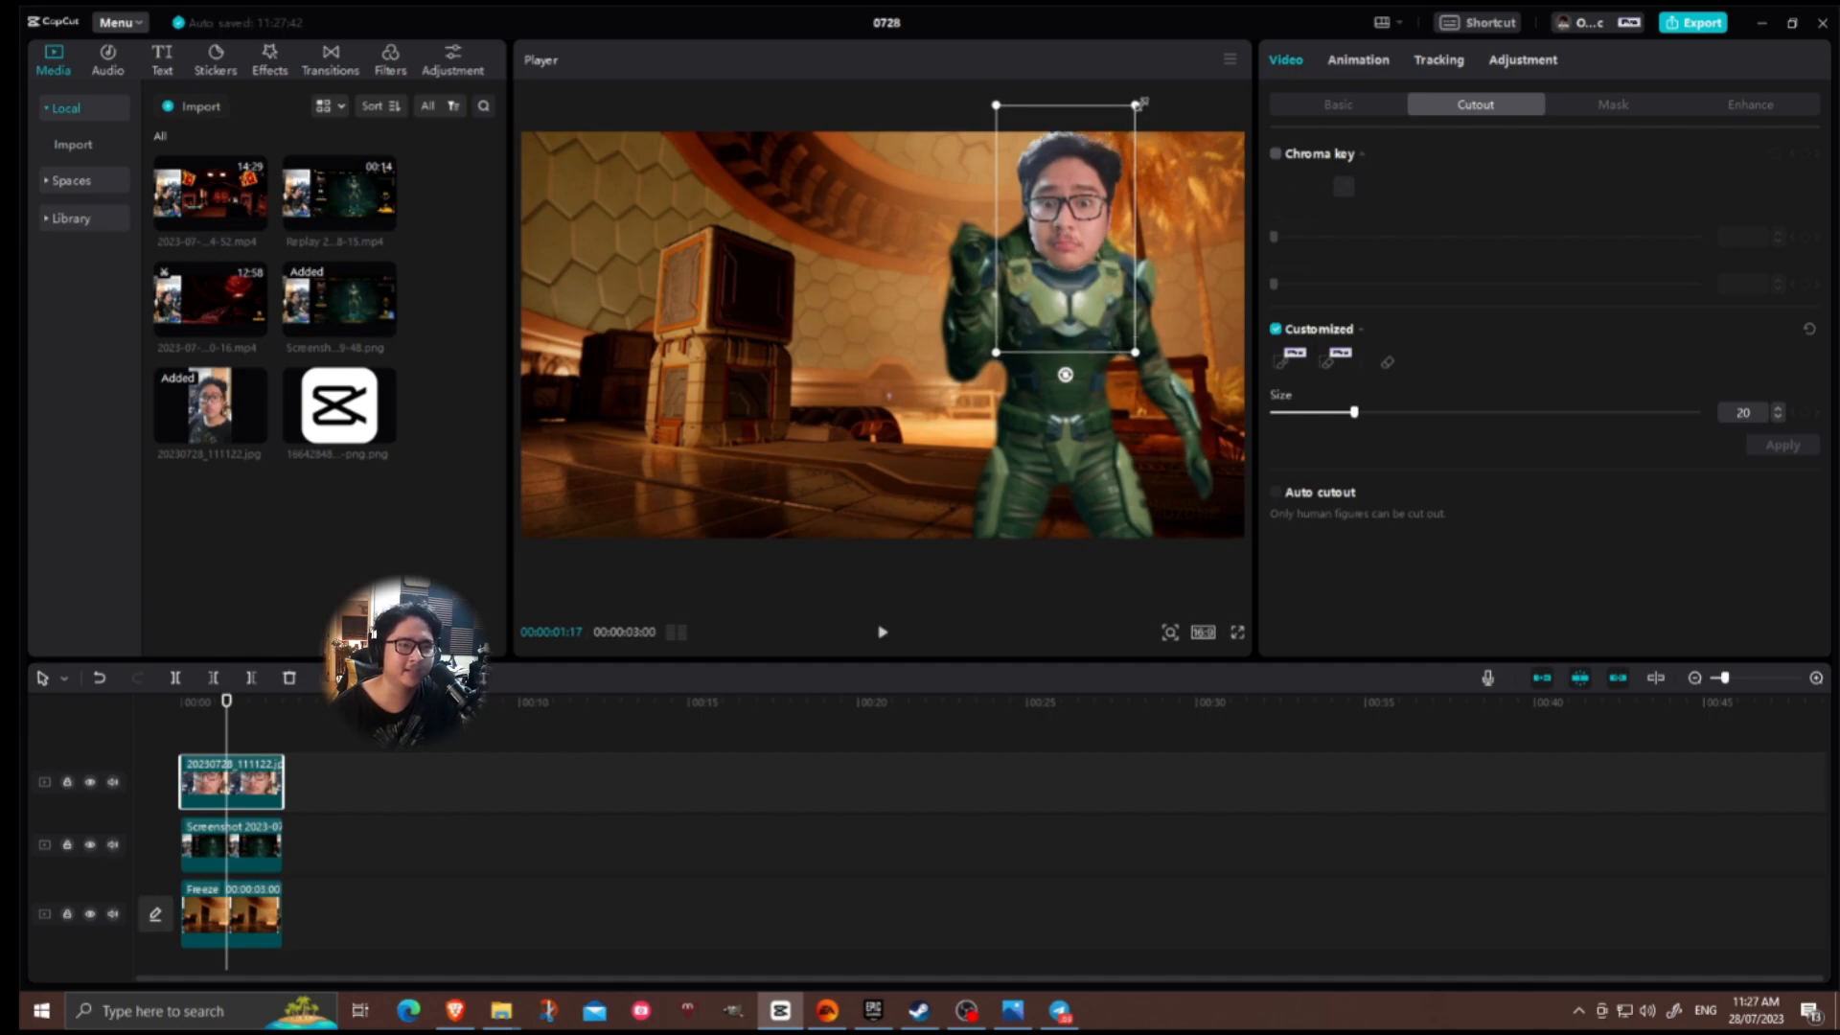
pyautogui.moveTo(1138, 103); pyautogui.dragTo(1135, 109)
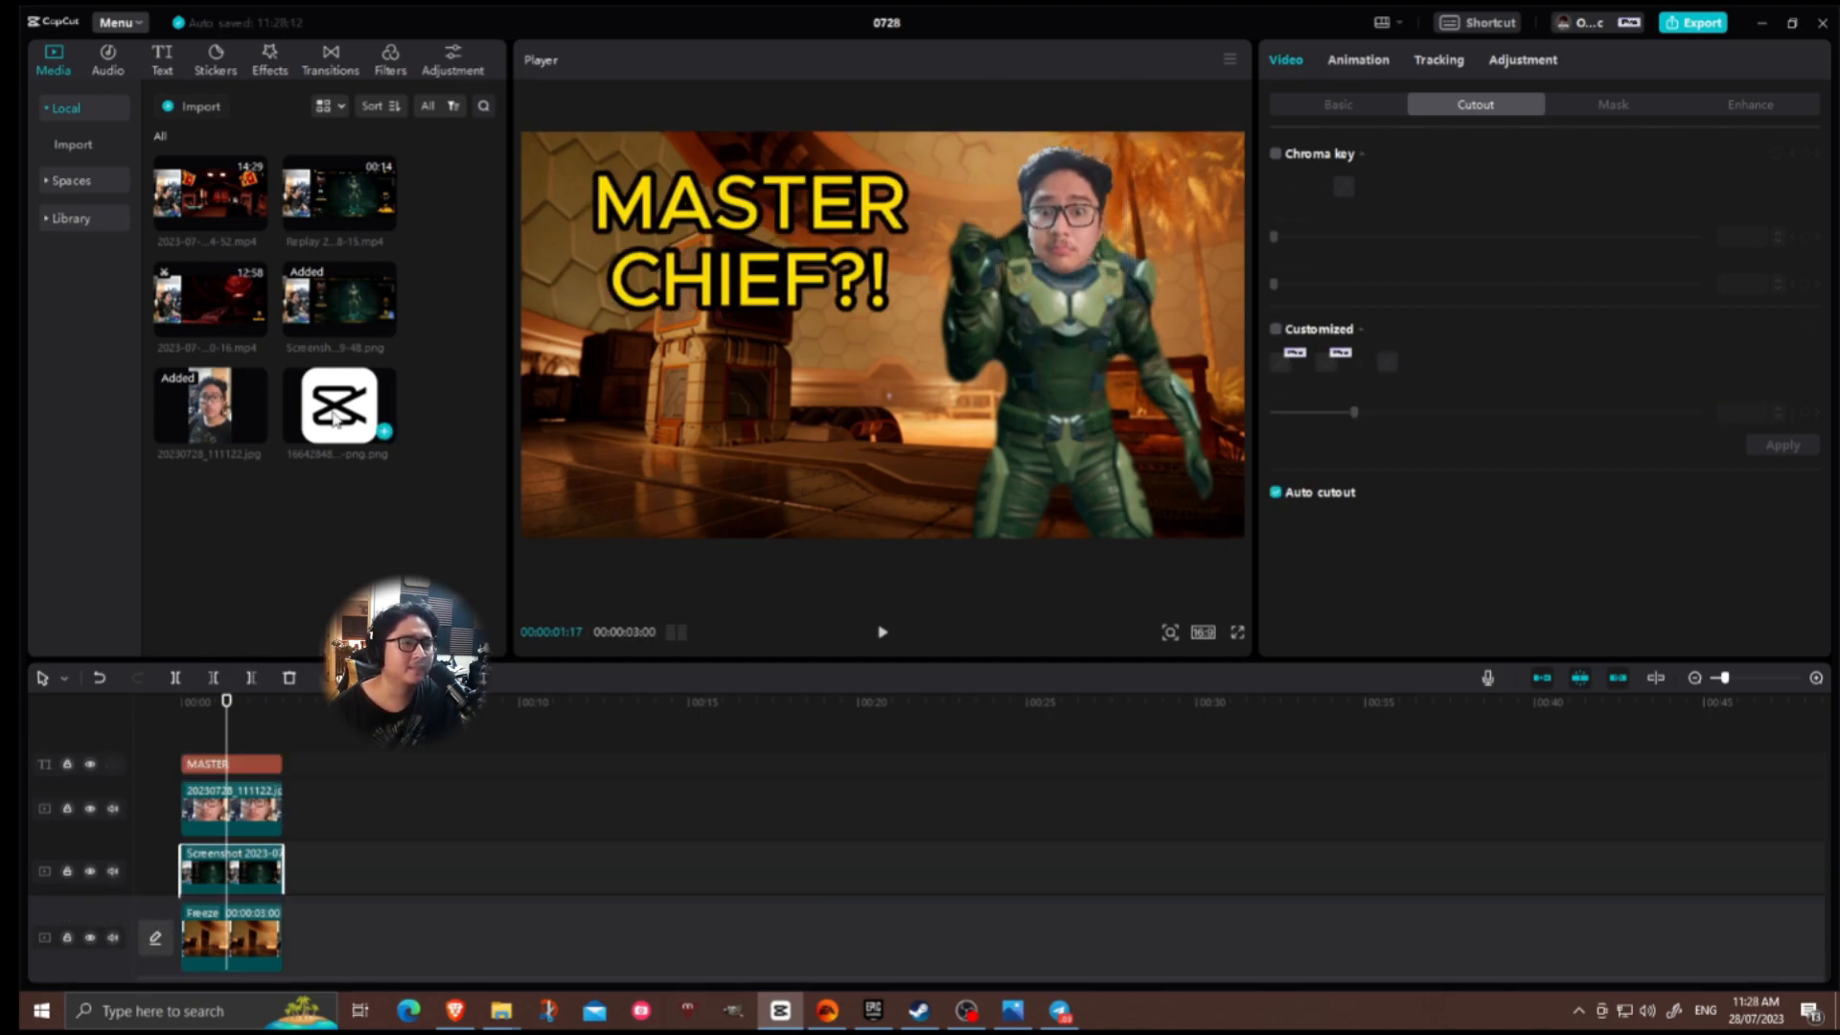
# Add the CapCut logo image on its own track above the selfie, shrink it and place it below the title text.
pyautogui.click(337, 404)
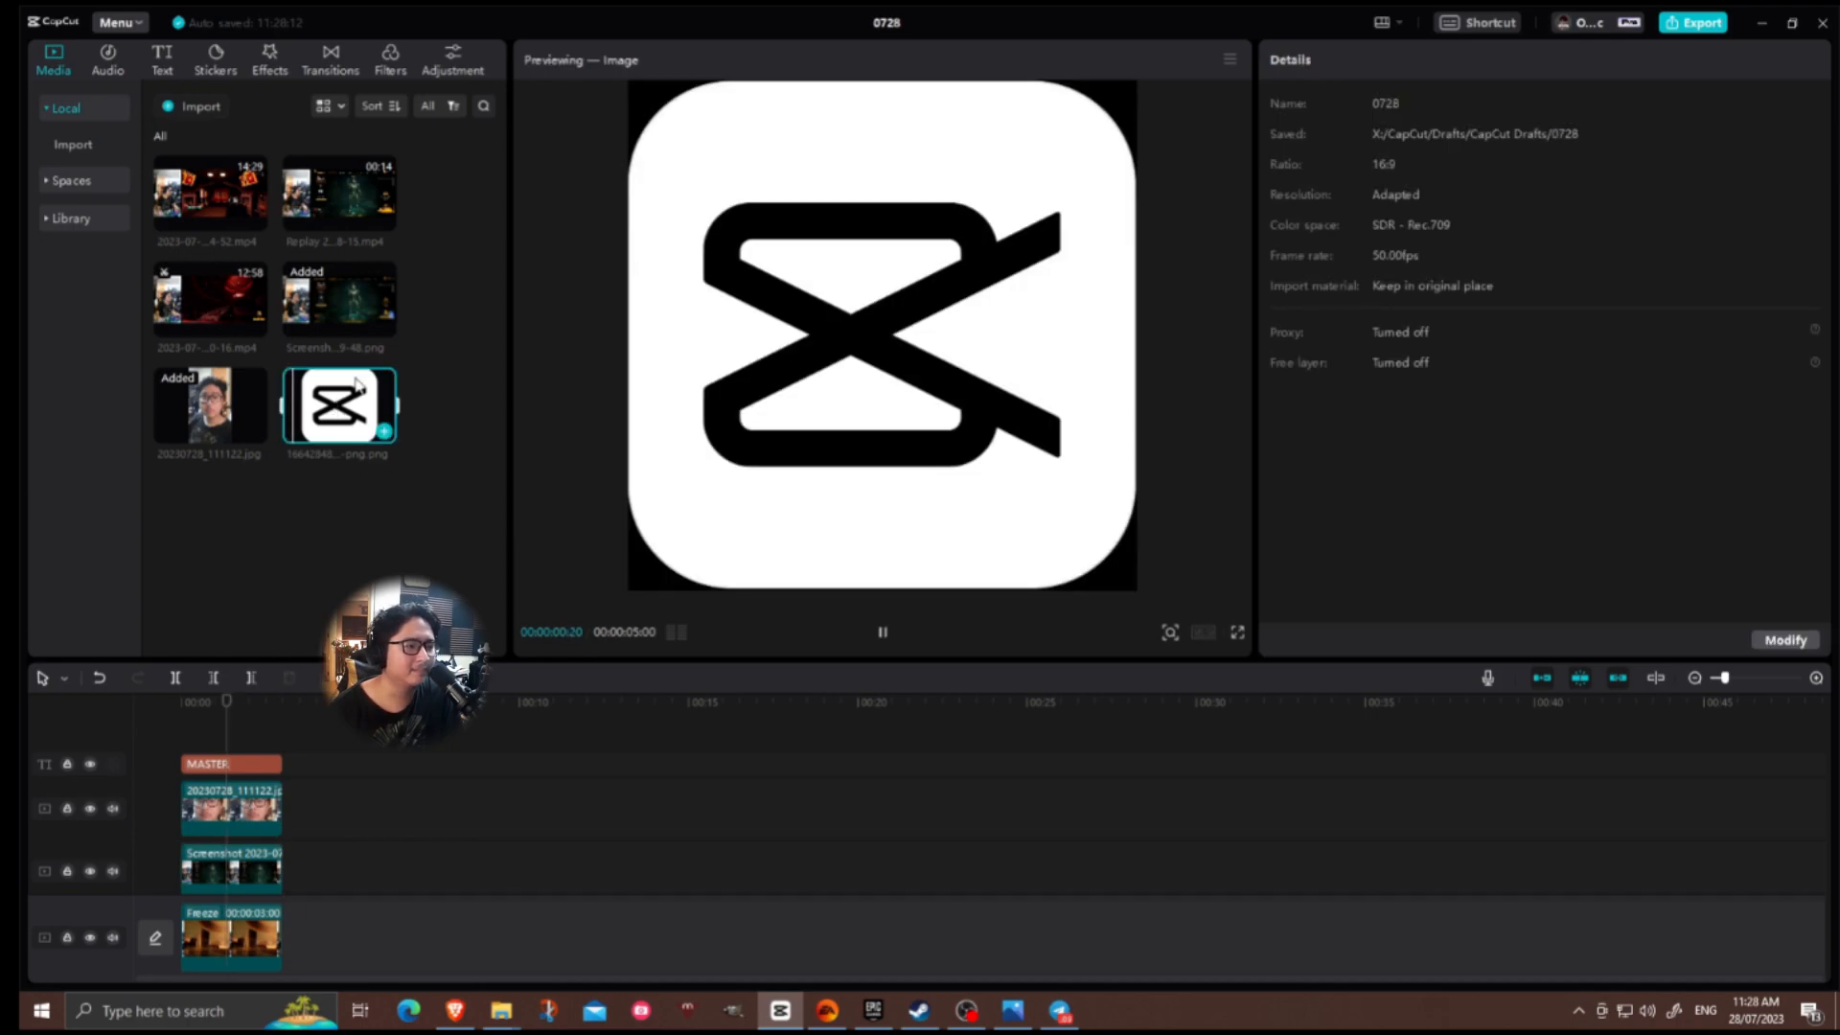
pyautogui.click(383, 429)
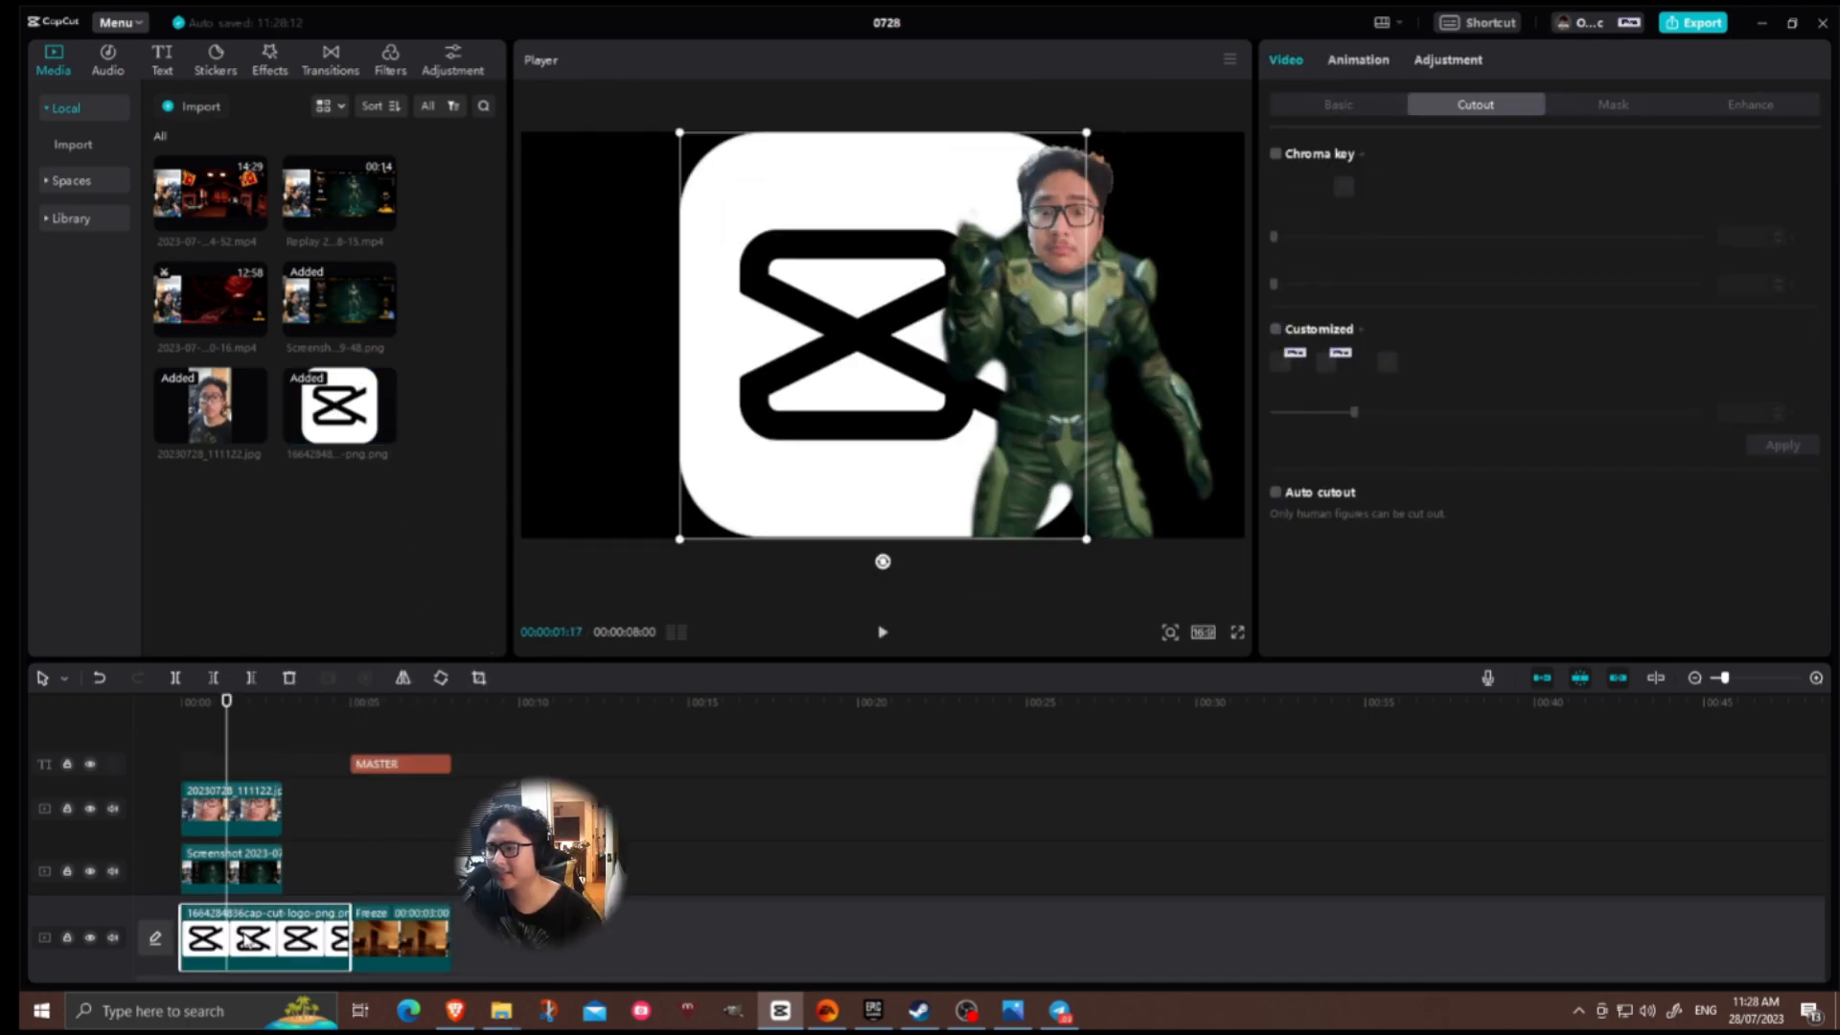
pyautogui.moveTo(247, 944); pyautogui.dragTo(251, 808)
pyautogui.moveTo(1086, 538); pyautogui.dragTo(776, 460)
pyautogui.click(826, 567)
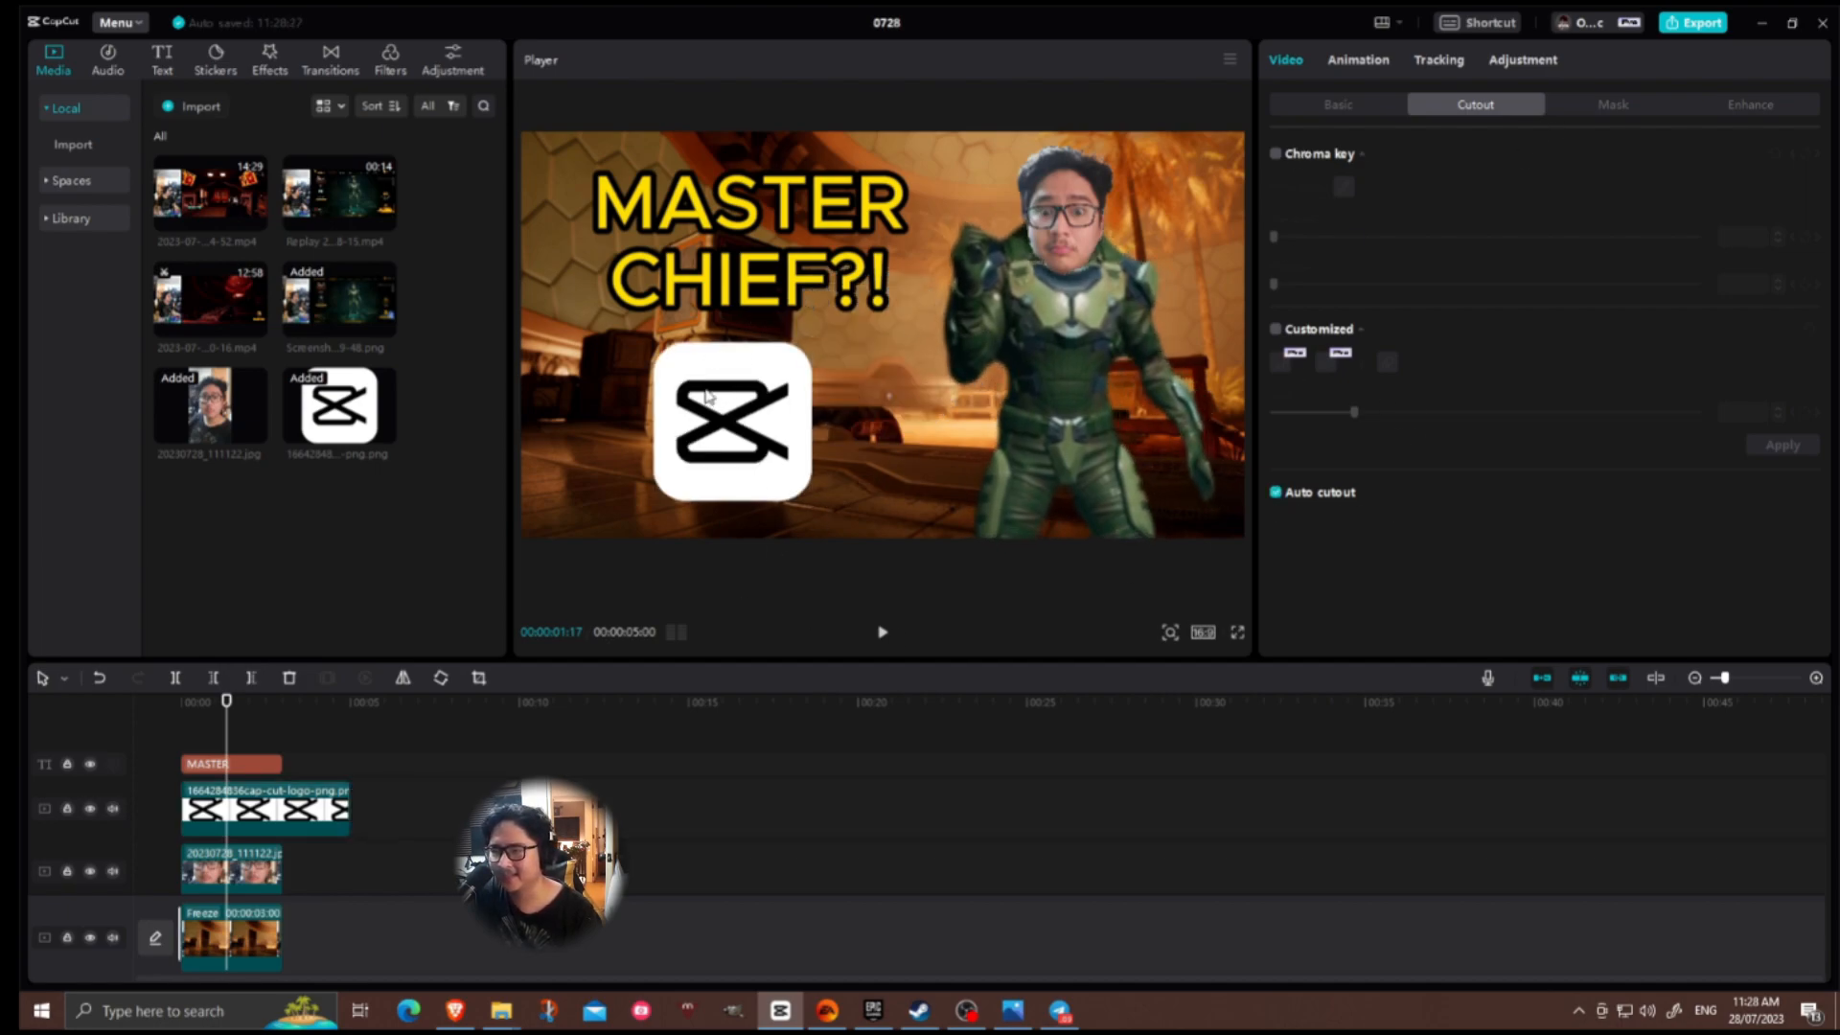
# Undo the accidental layer shifts and lock the selfie, screenshot and freeze-frame tracks.
pyautogui.hotkey('ctrl', 'z')
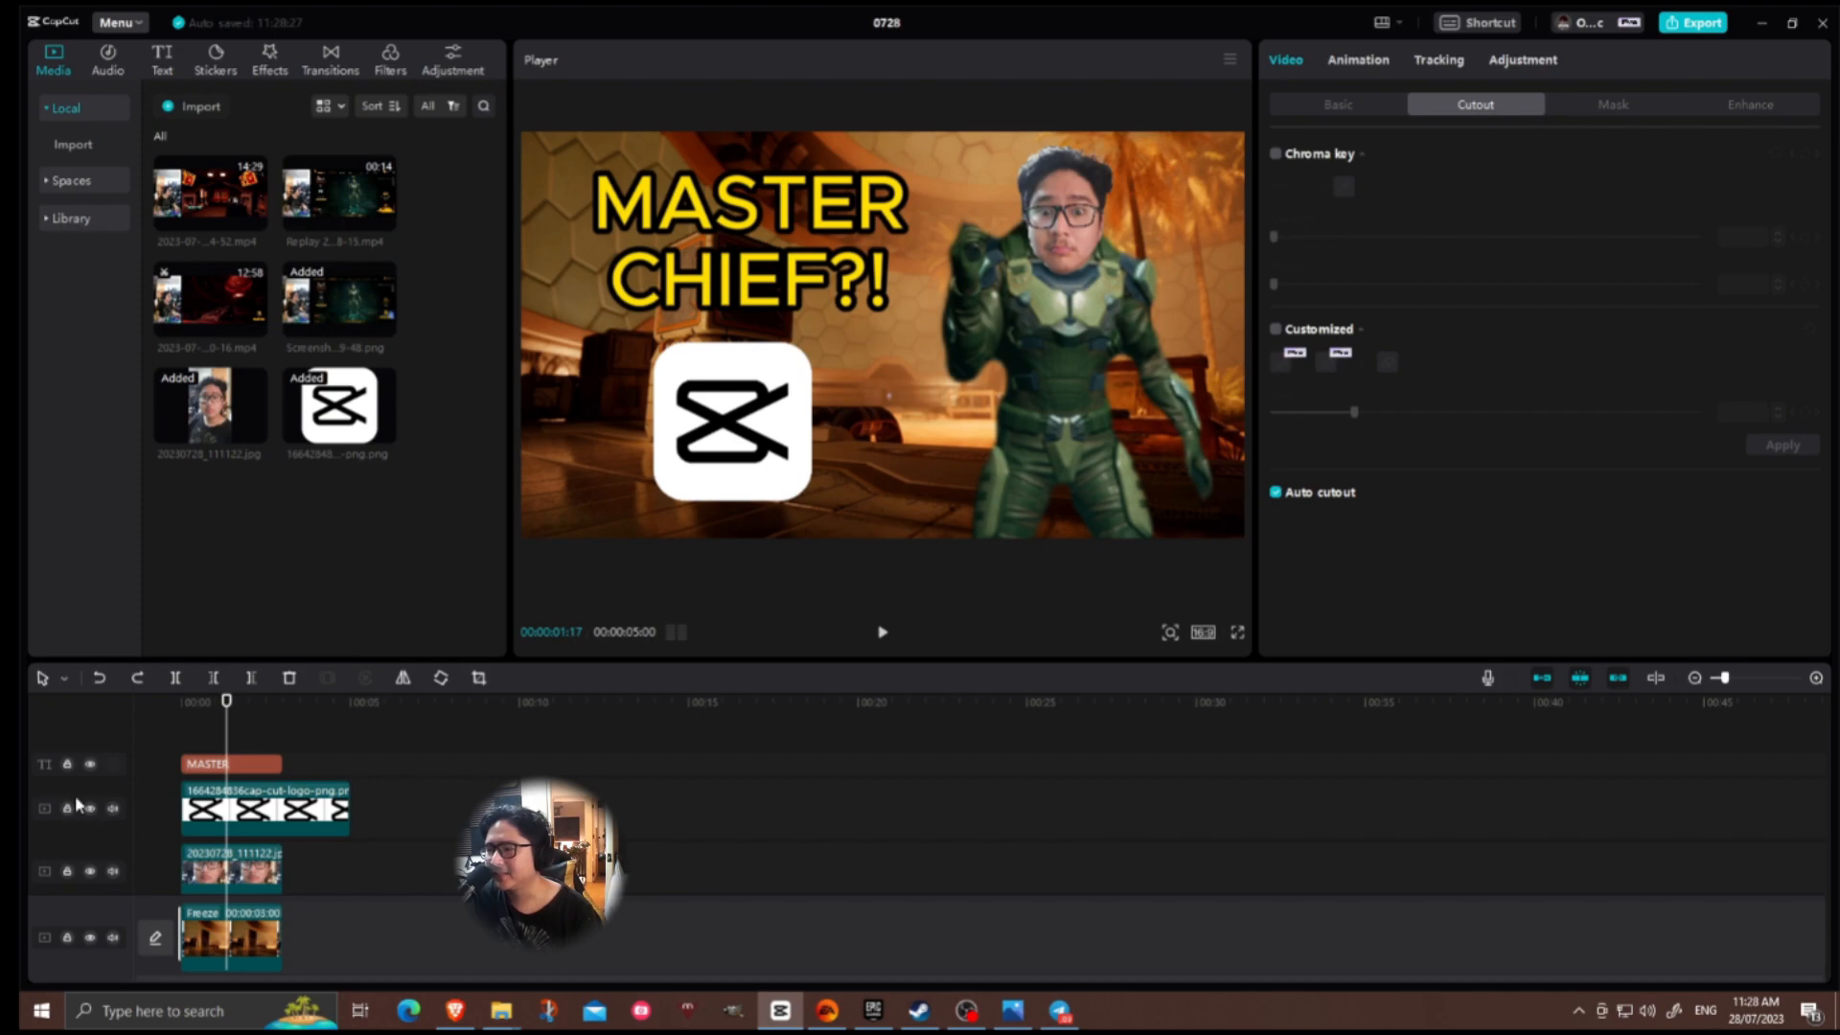
pyautogui.click(67, 872)
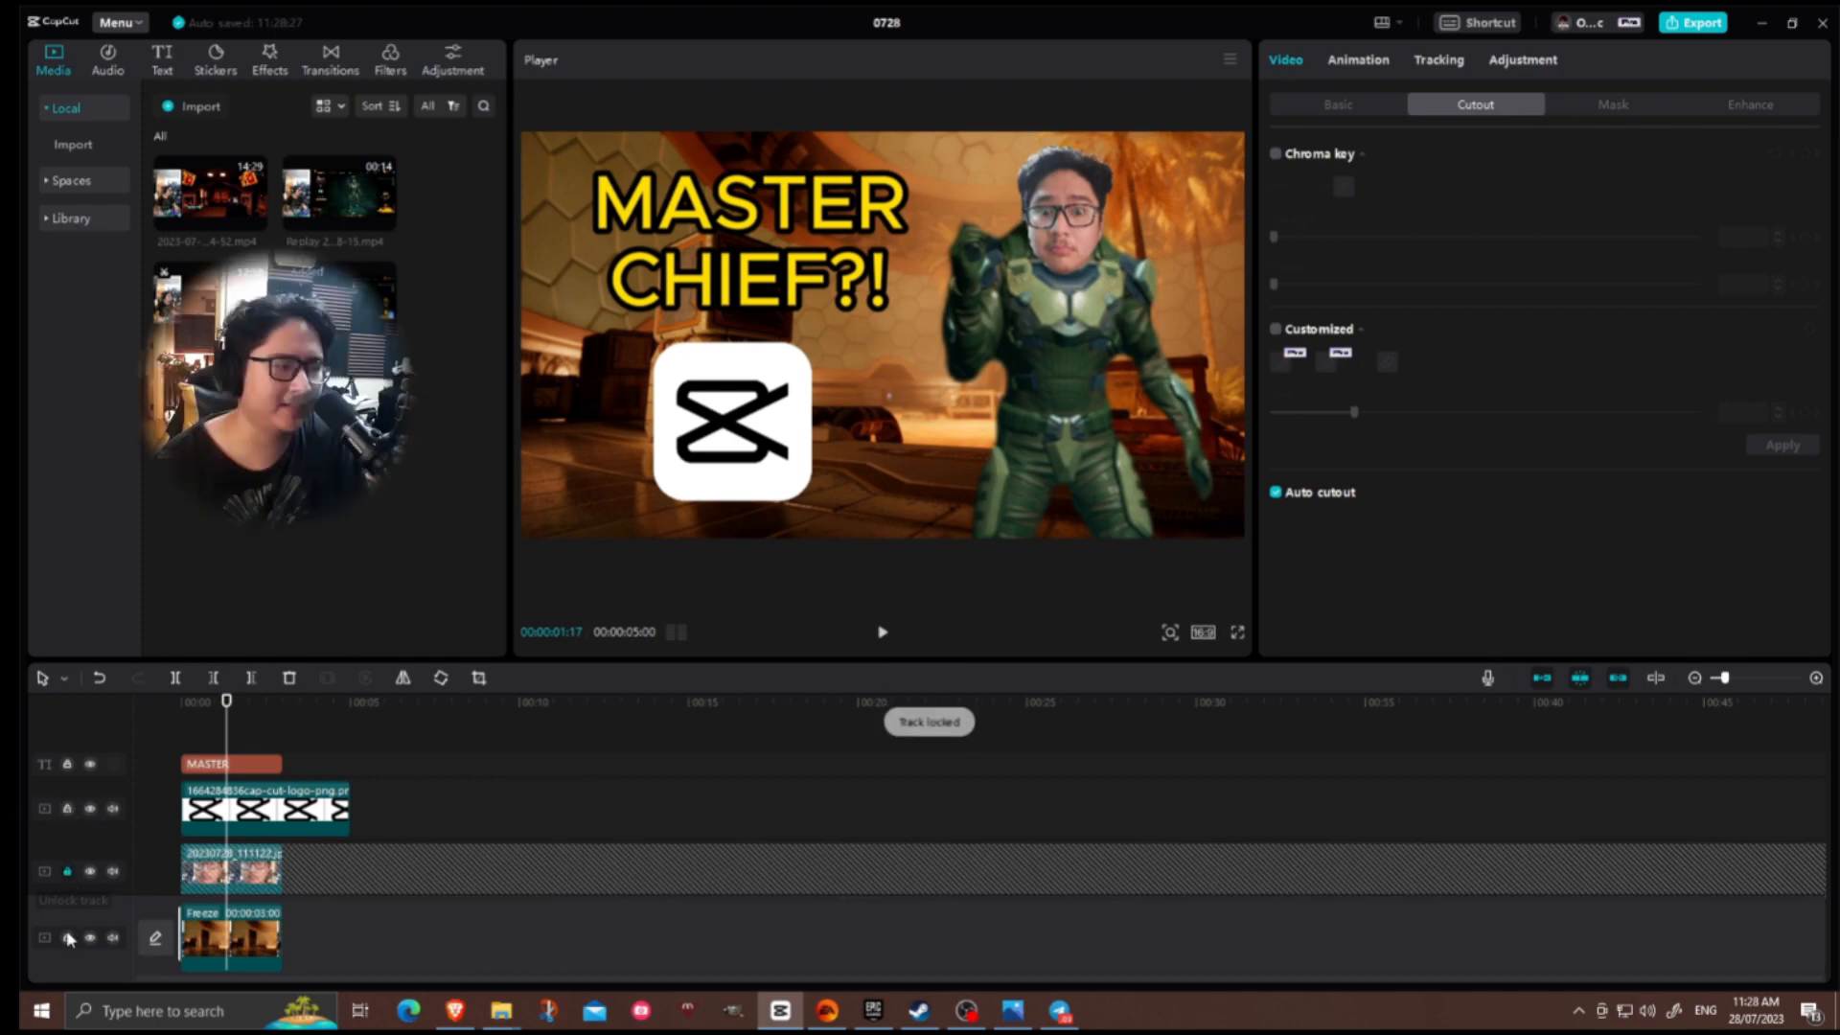
pyautogui.click(66, 940)
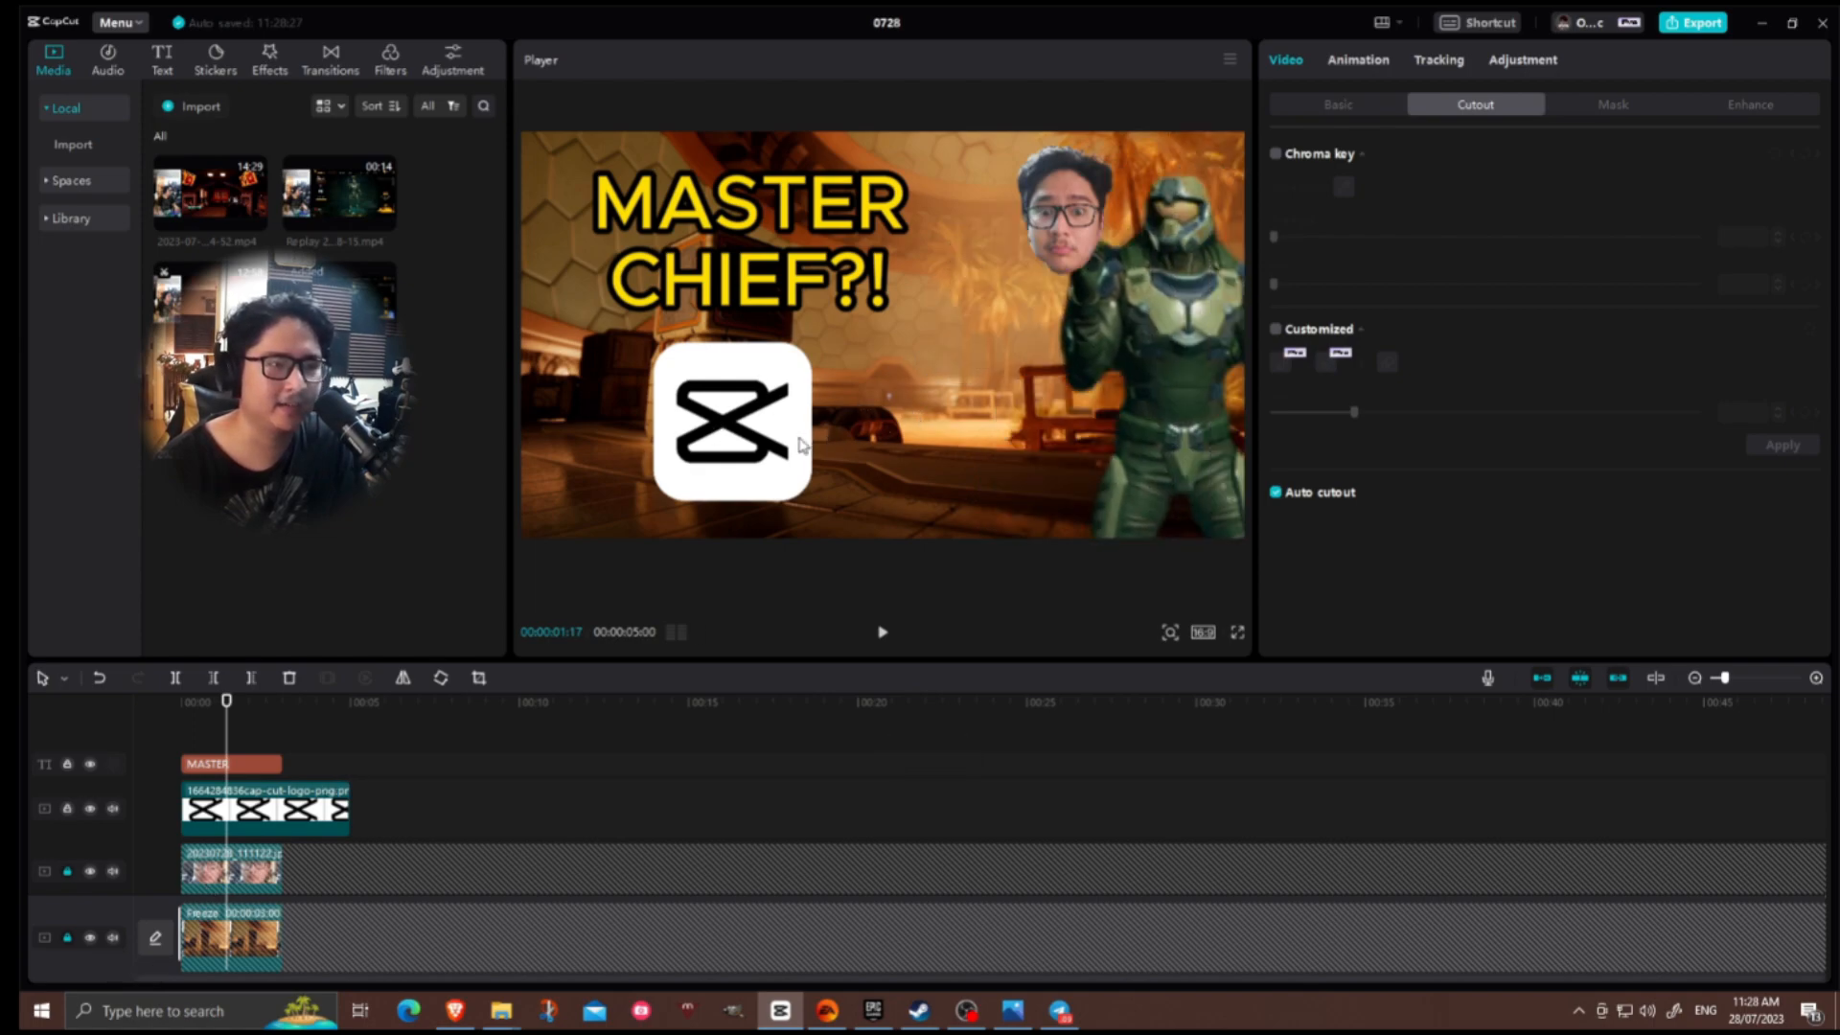
pyautogui.hotkey('ctrl', 'z')
pyautogui.hotkey('ctrl', 'z')
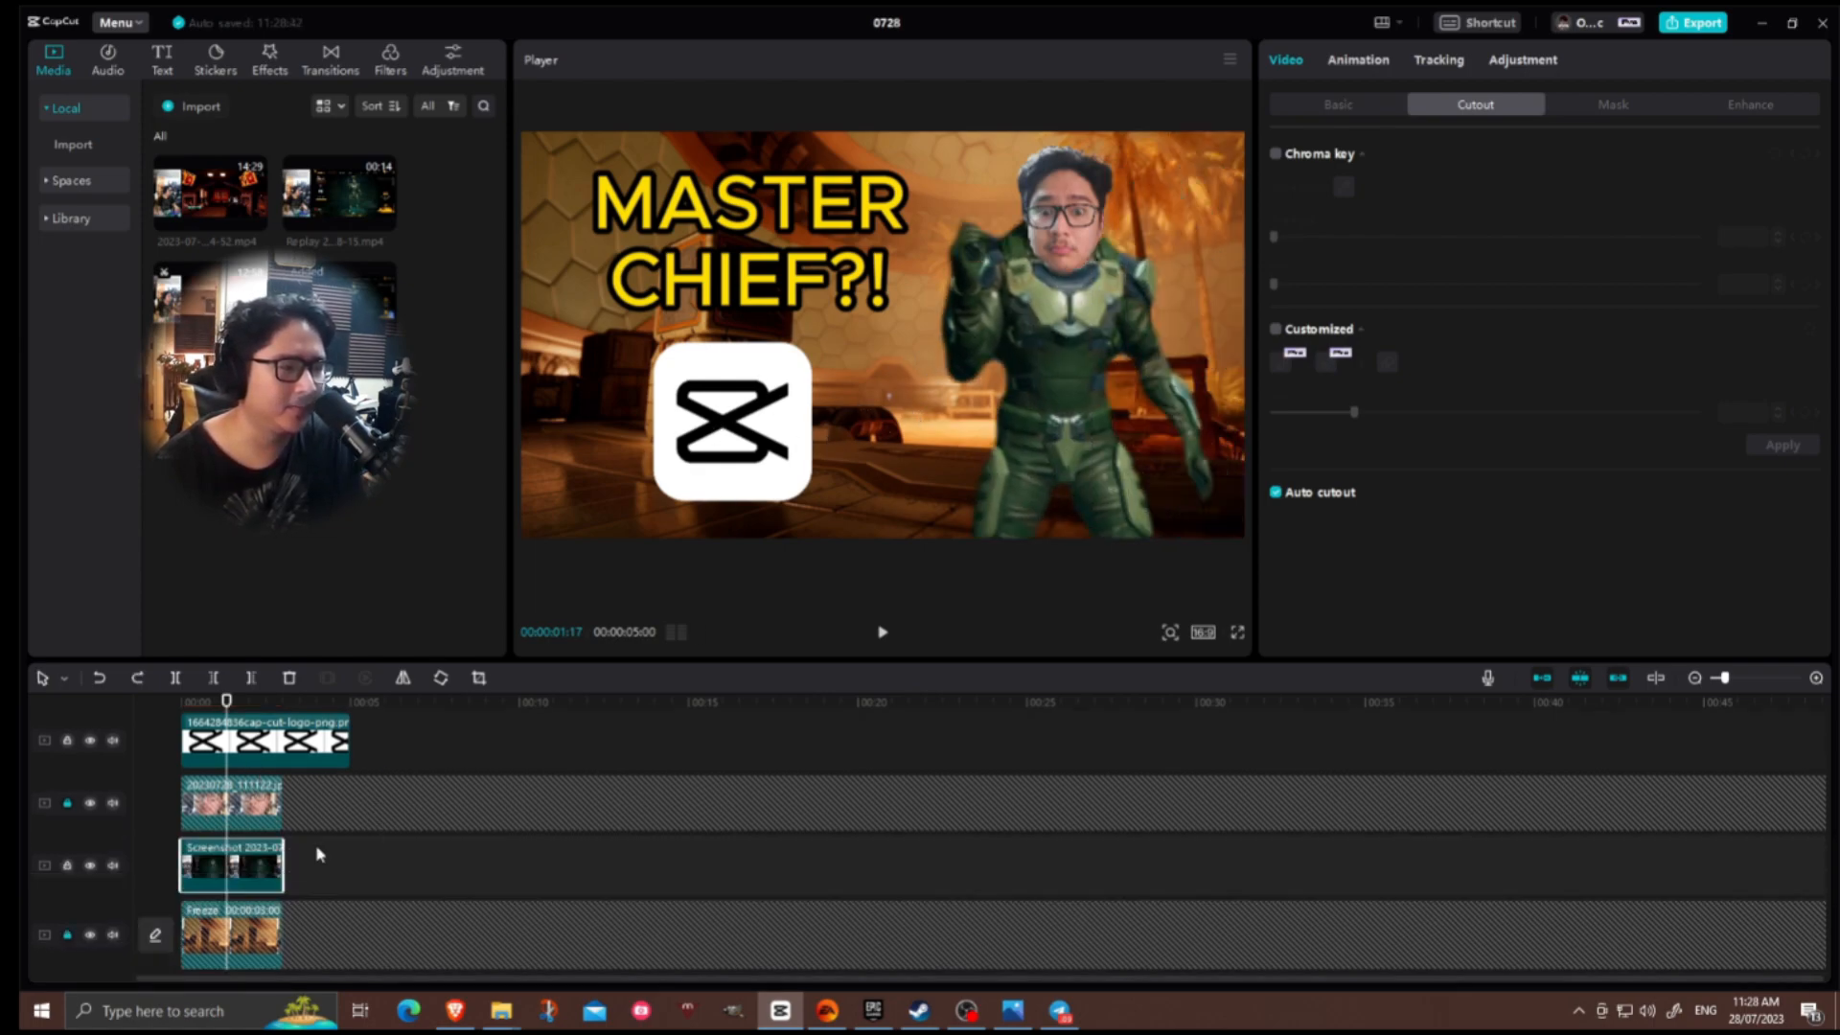
pyautogui.click(67, 866)
# Move the CapCut logo around the scene, place it beneath the title text and shrink it slightly.
pyautogui.click(767, 430)
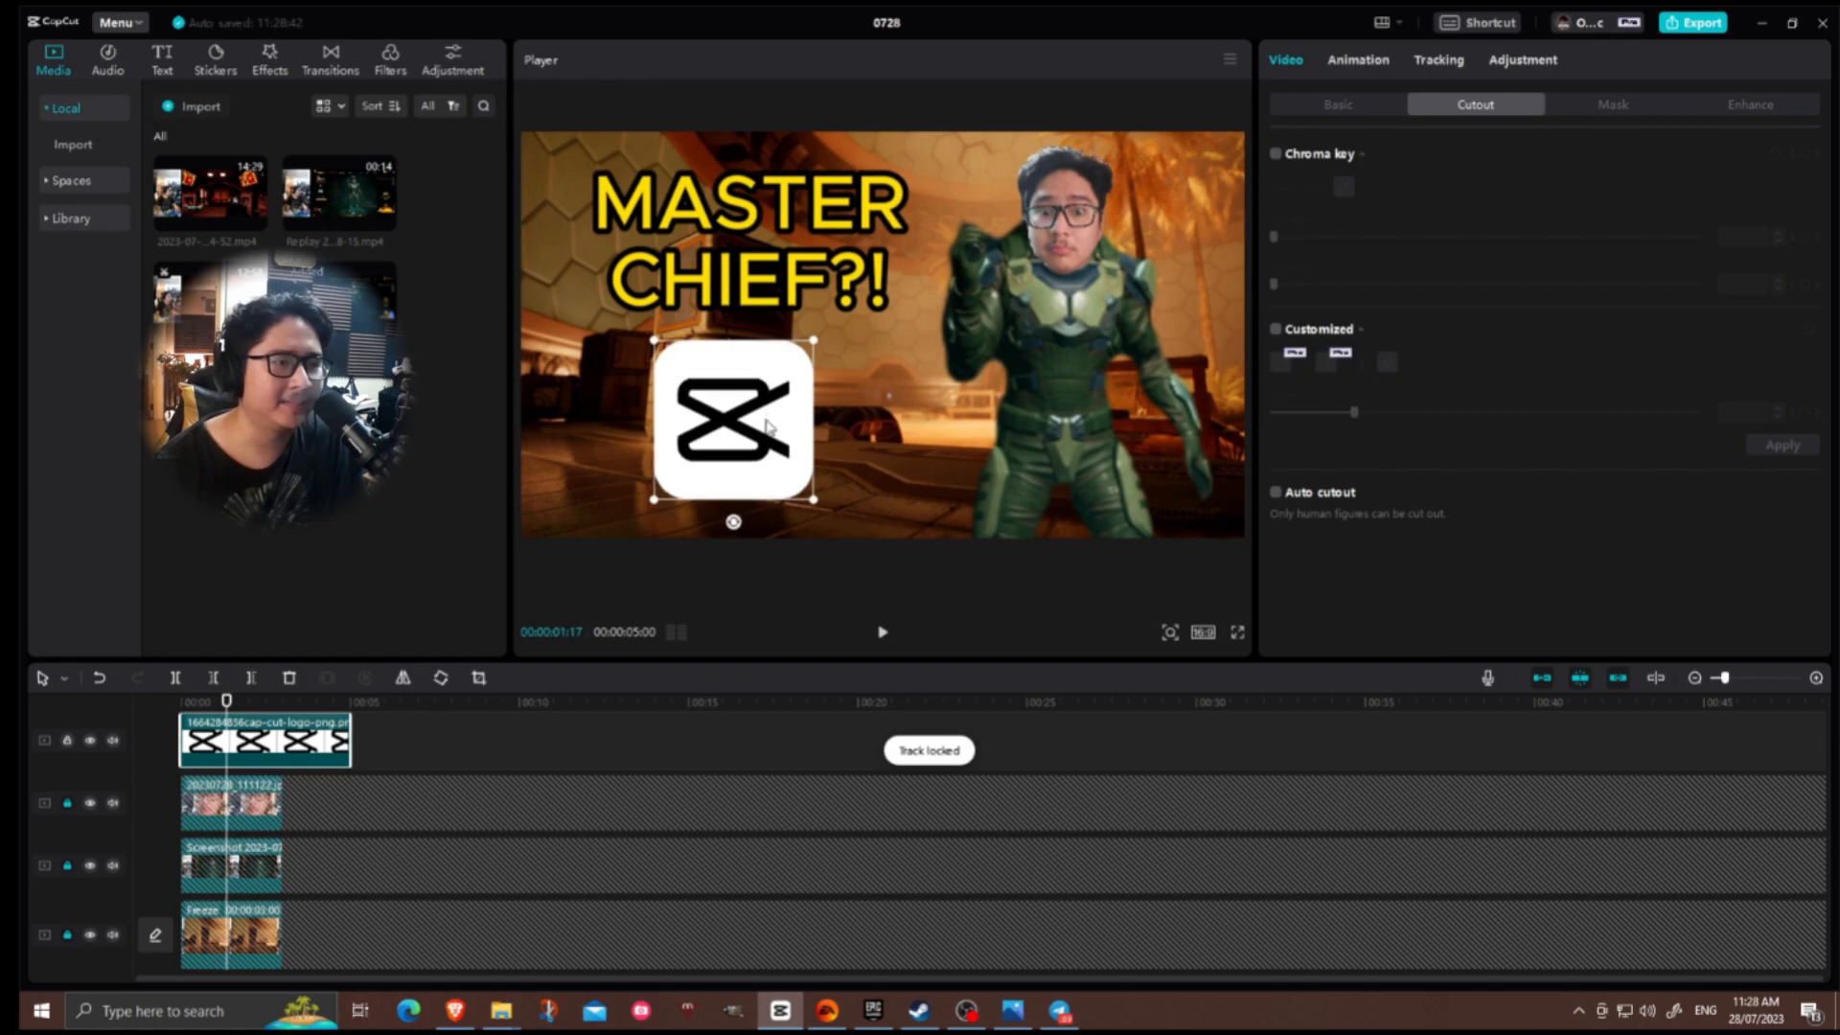
pyautogui.moveTo(766, 430); pyautogui.dragTo(832, 460)
pyautogui.click(1136, 347)
pyautogui.click(704, 454)
pyautogui.moveTo(832, 460); pyautogui.dragTo(728, 394)
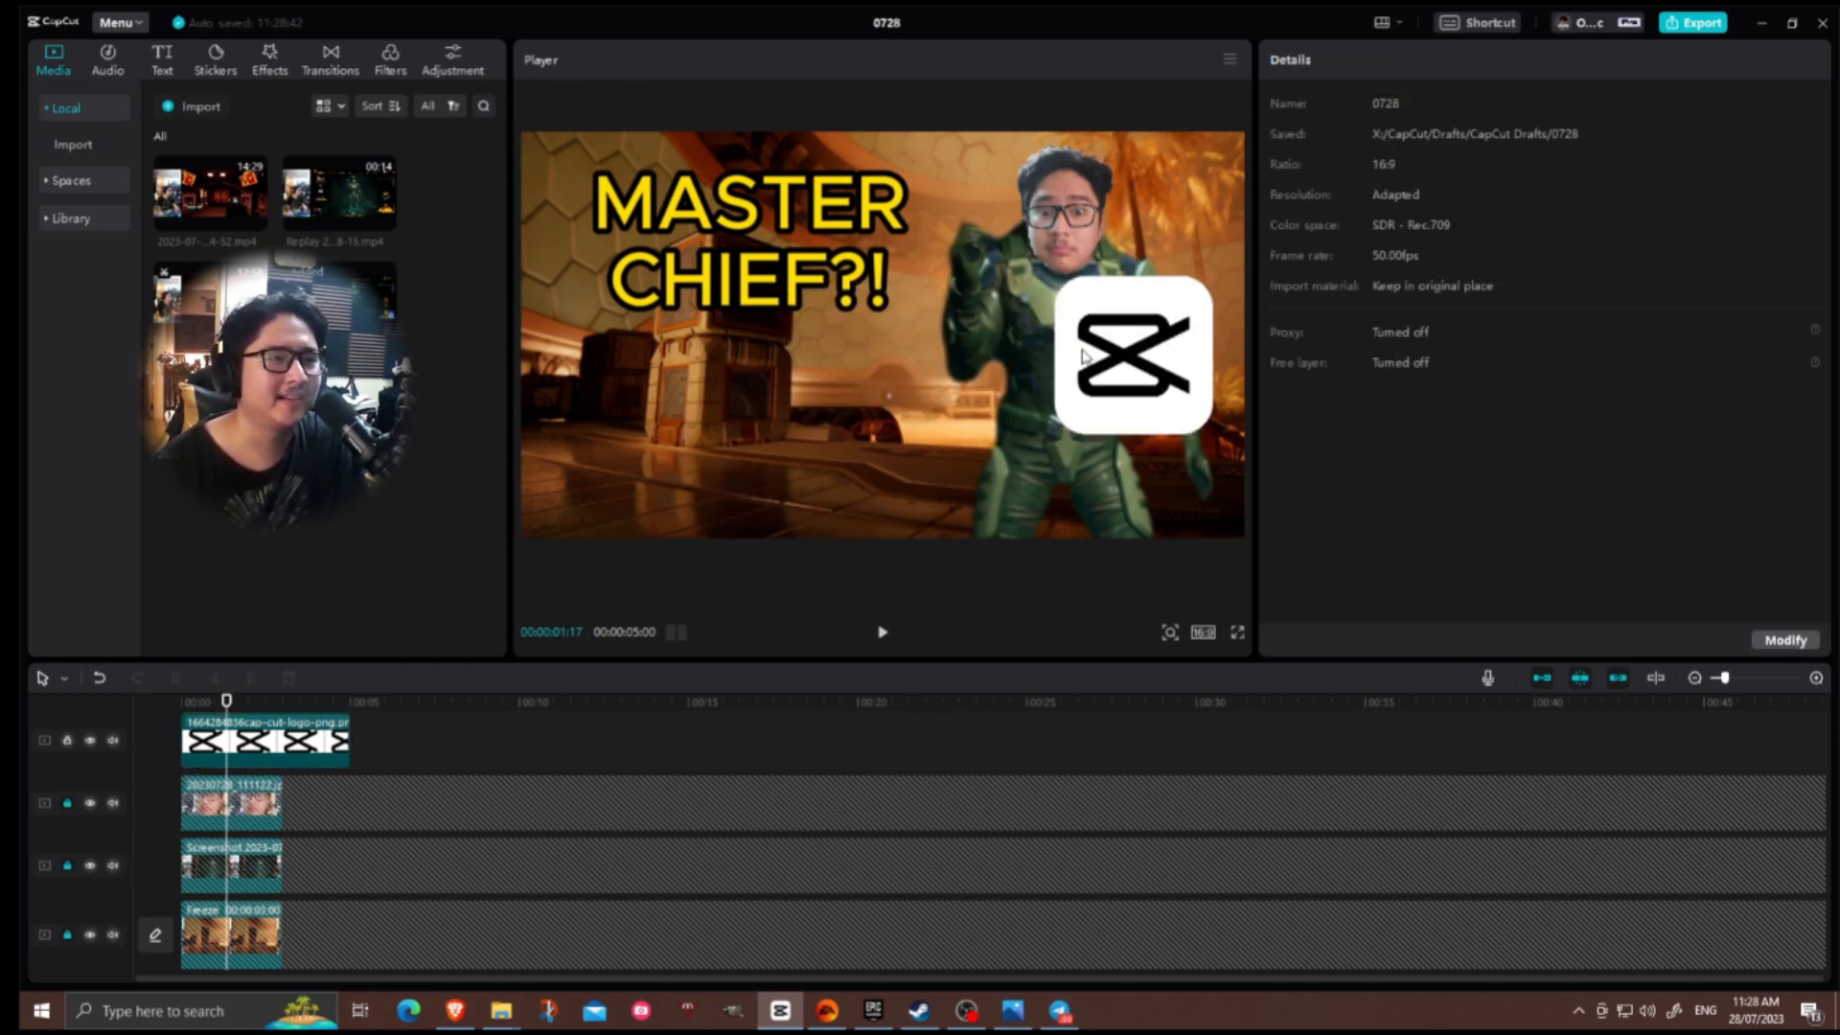
pyautogui.click(1083, 356)
pyautogui.click(1001, 347)
pyautogui.moveTo(808, 491); pyautogui.dragTo(778, 452)
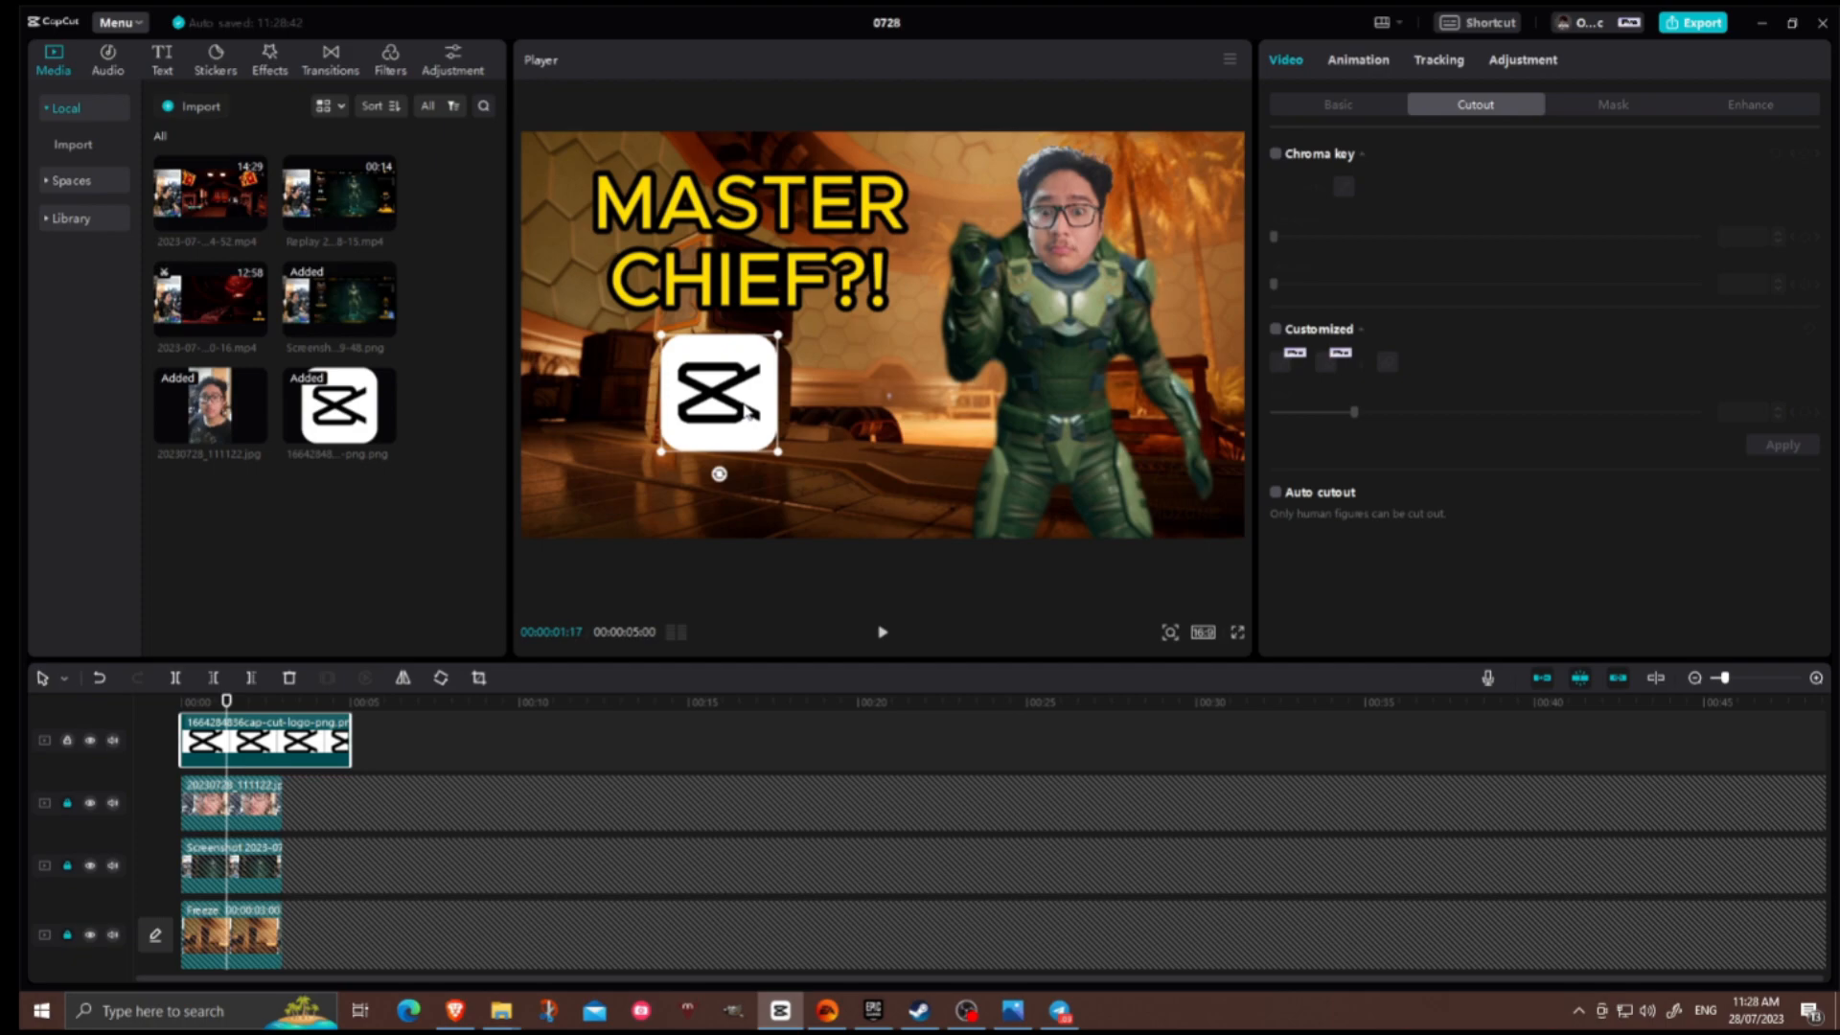